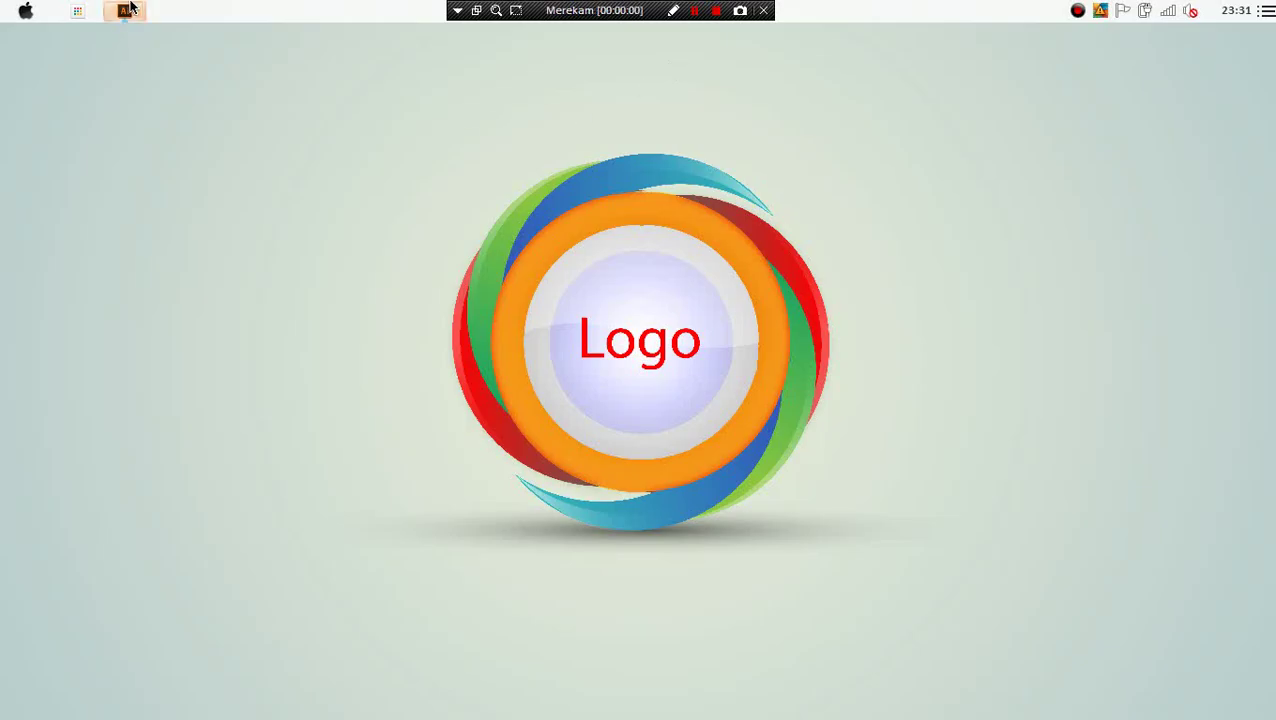
Bring the Illustrator document forward and switch to the custom workspace layout
click(125, 10)
scroll(400, 330, up, 2)
scroll(373, 339, up, 2)
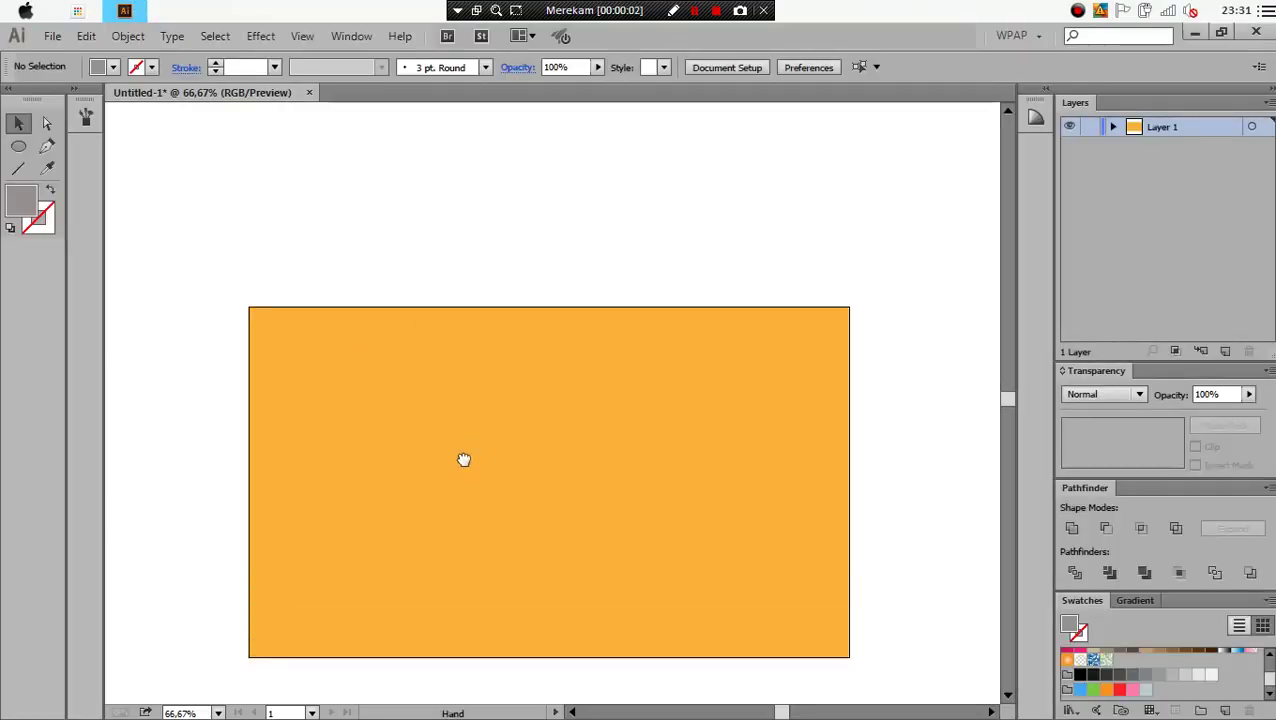
scroll(463, 459, down, 2)
scroll(463, 459, right, 3)
scroll(419, 413, left, 2)
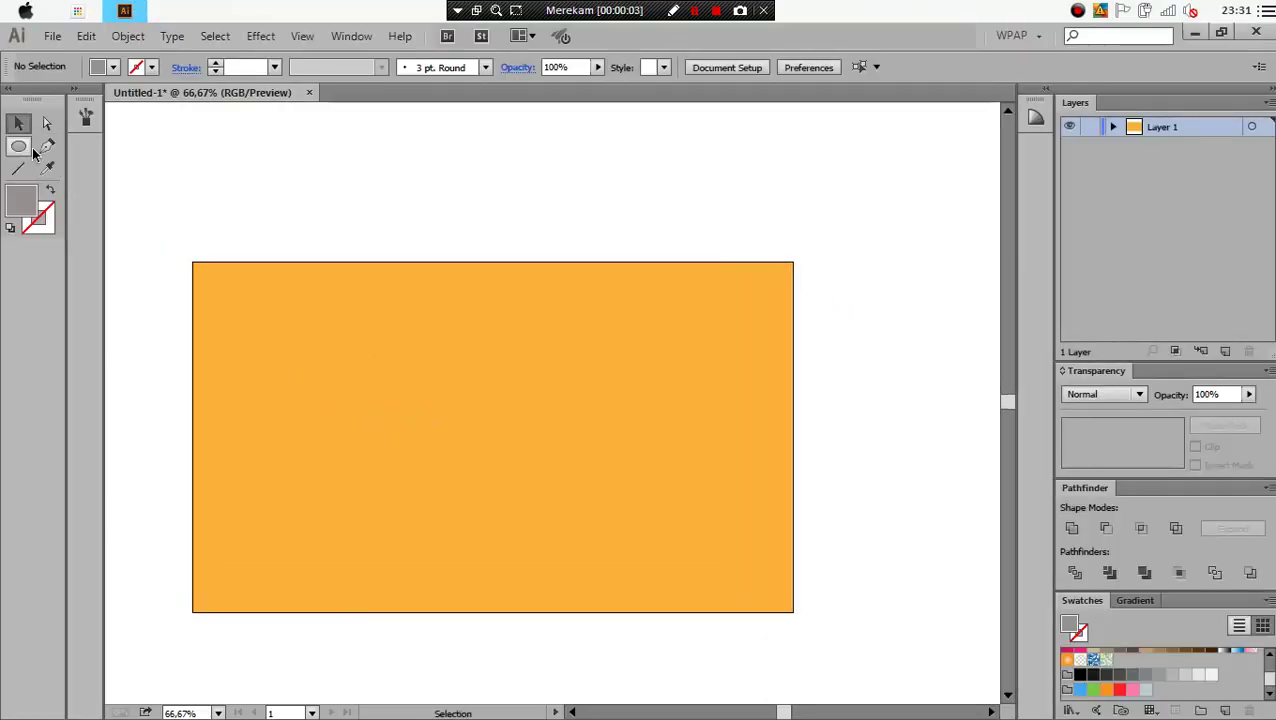
click(1038, 36)
click(1095, 54)
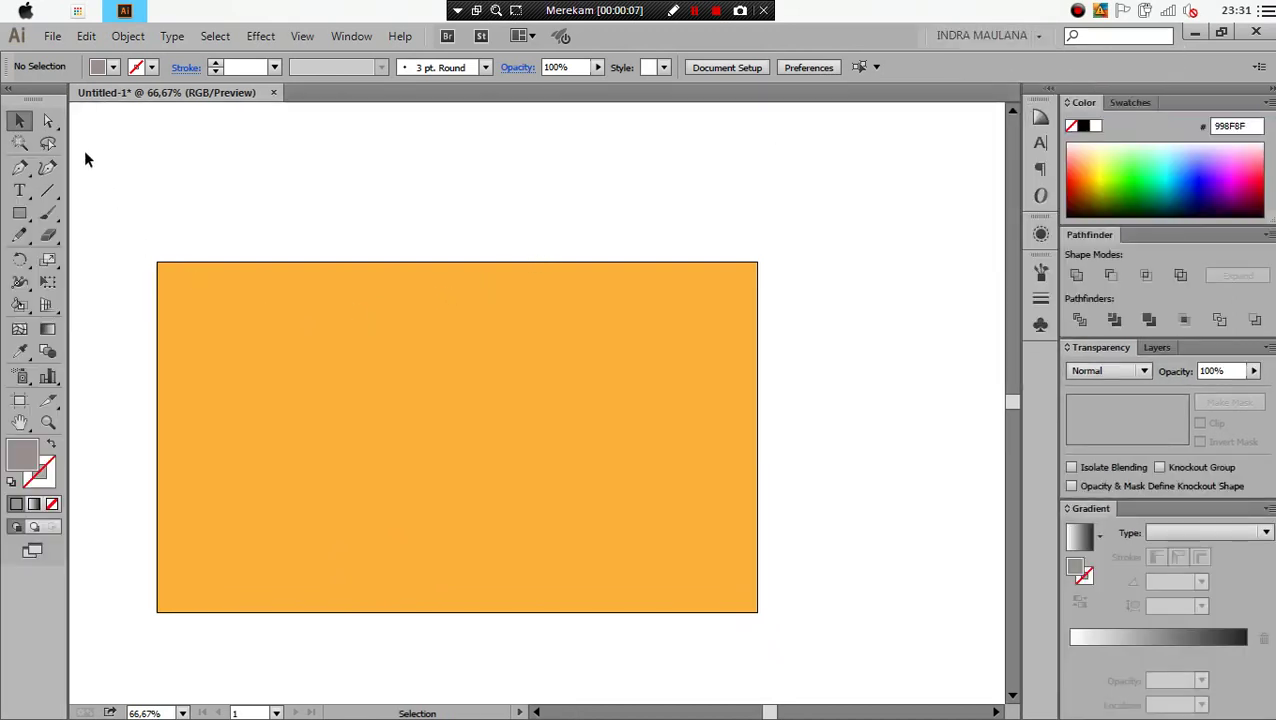
Delete the orange rectangle to leave a blank white artboard
drag(422, 402, 450, 356)
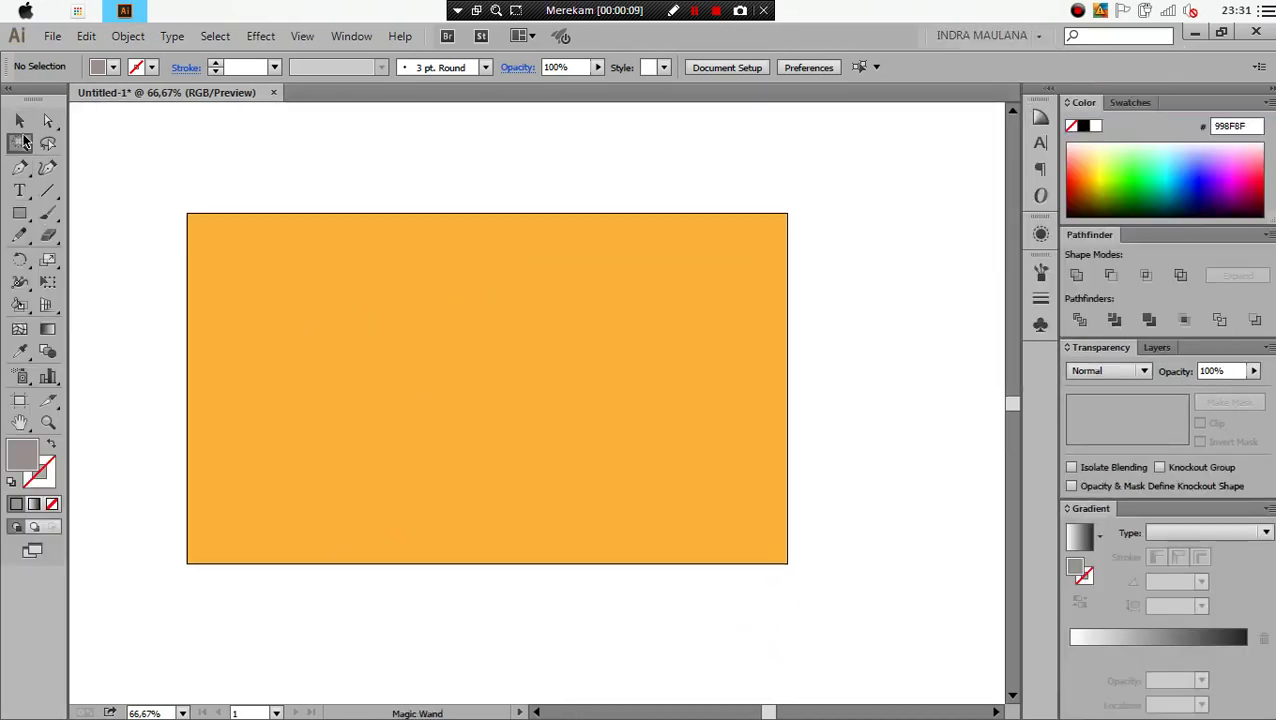
click(358, 290)
key(Delete)
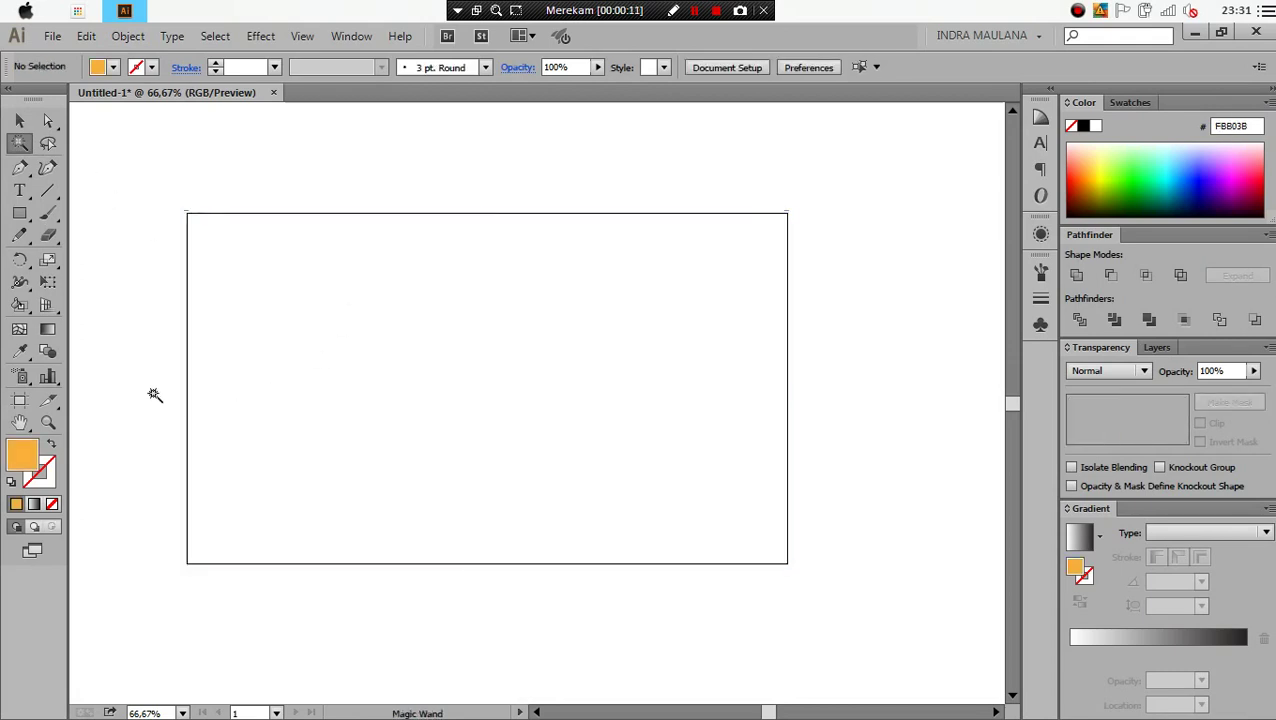
Pick the Pen tool with no fill and a black stroke, zoomed to 100%
key(p)
click(137, 67)
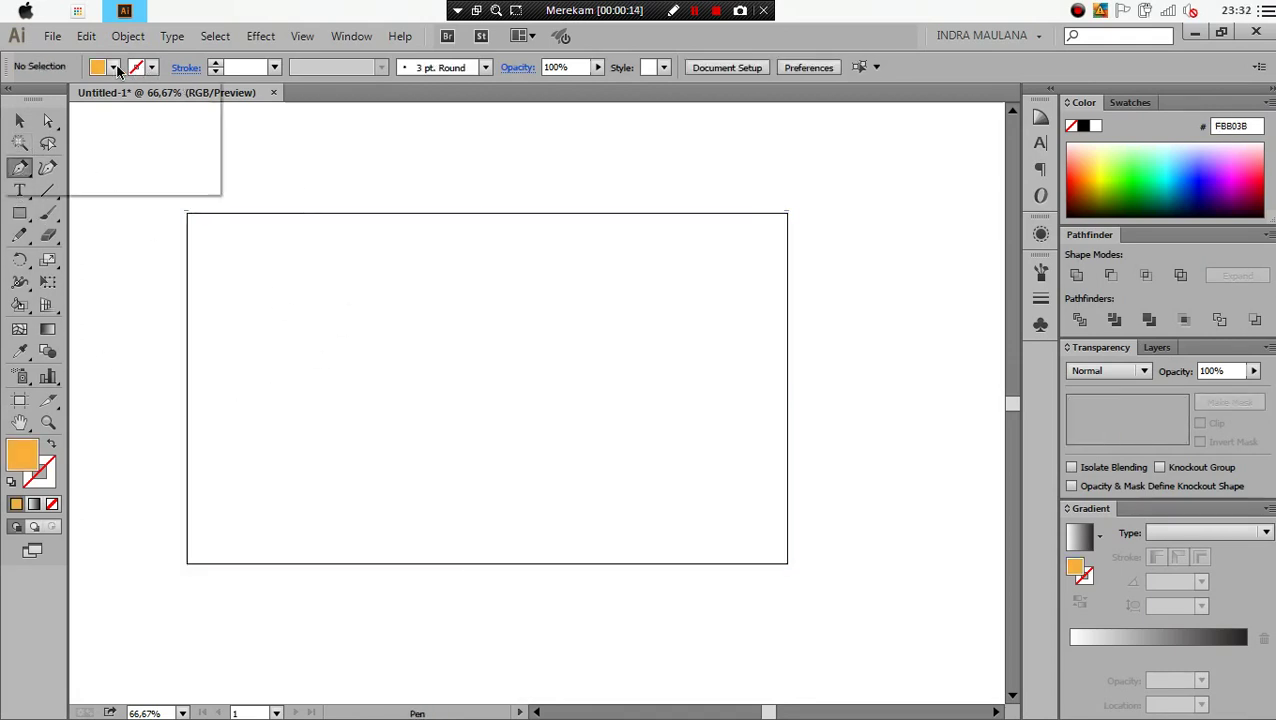
click(51, 100)
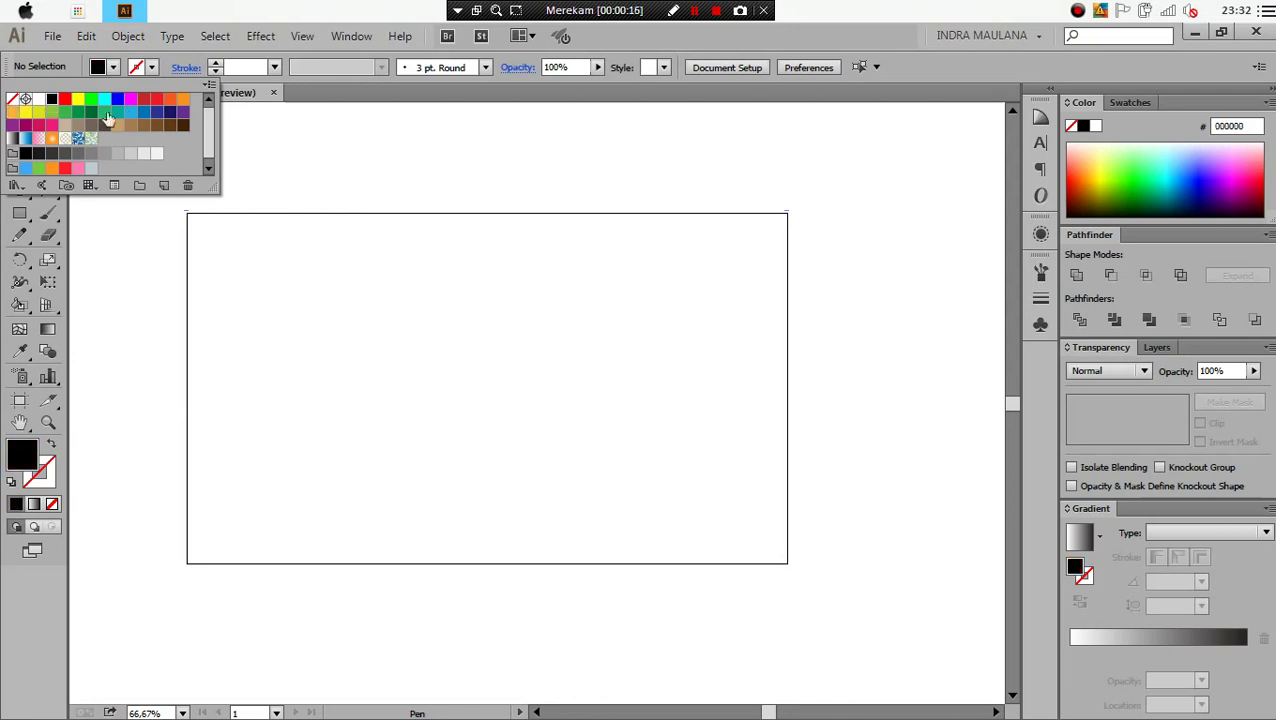
click(49, 451)
click(50, 450)
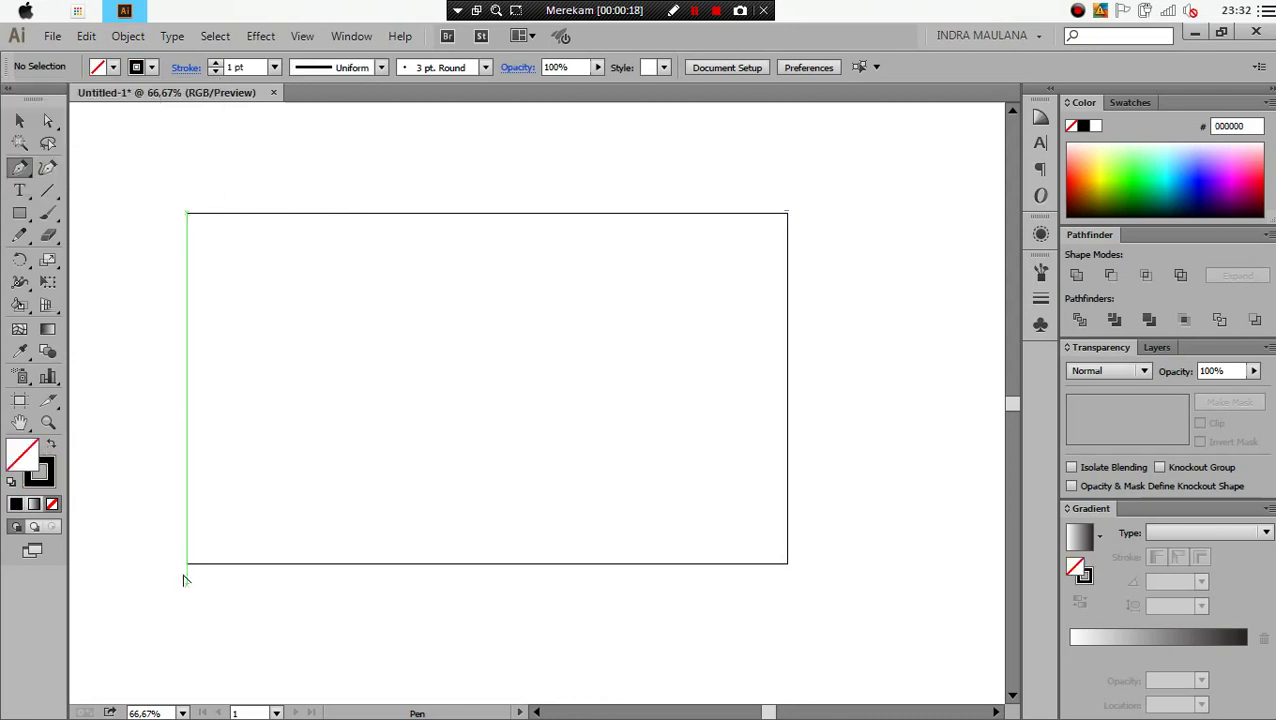
key(ctrl+1)
Start the mountain outline at the artboard's bottom-left corner and place the first peaks and valley
drag(265, 484, 219, 541)
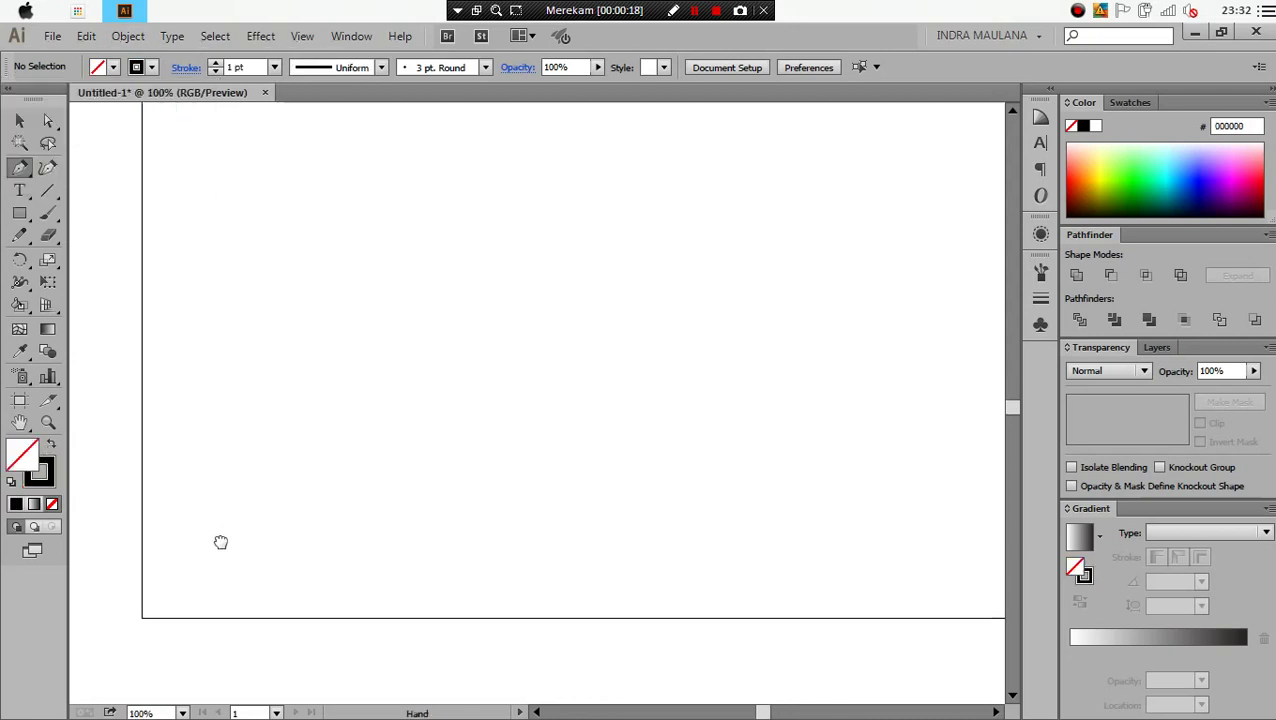
click(143, 624)
key(ctrl+minus)
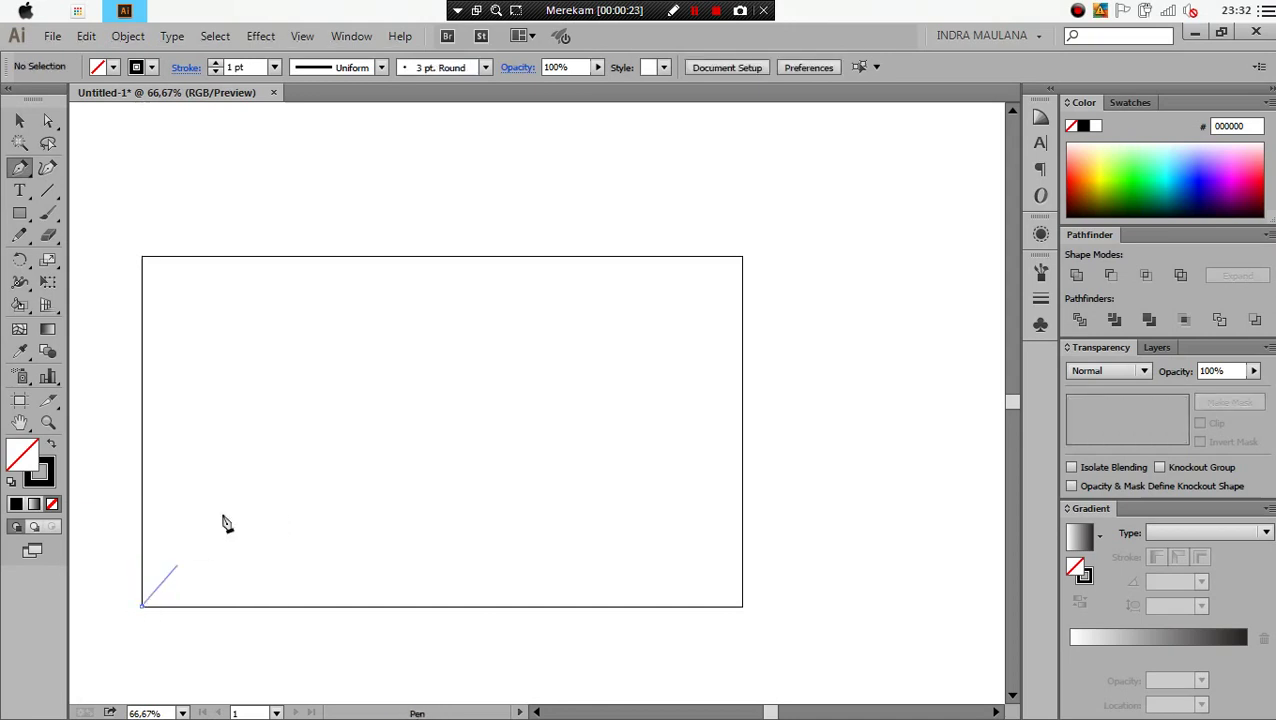
click(323, 440)
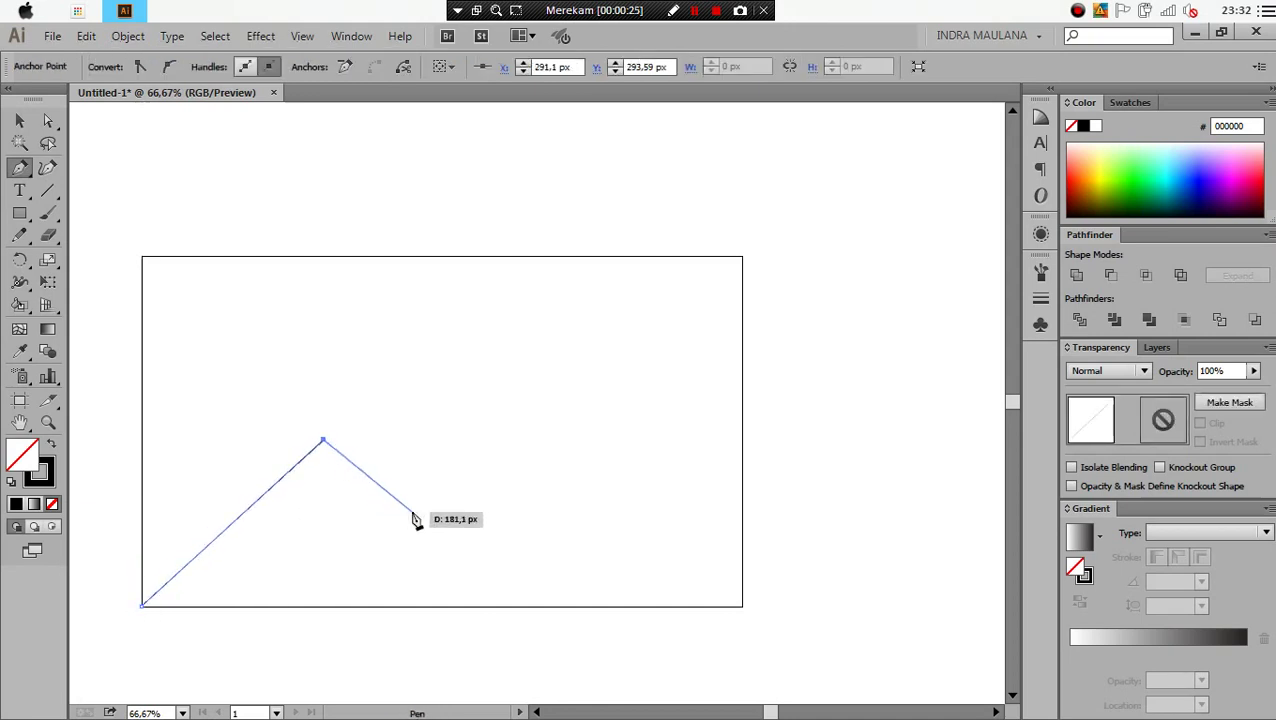
click(441, 462)
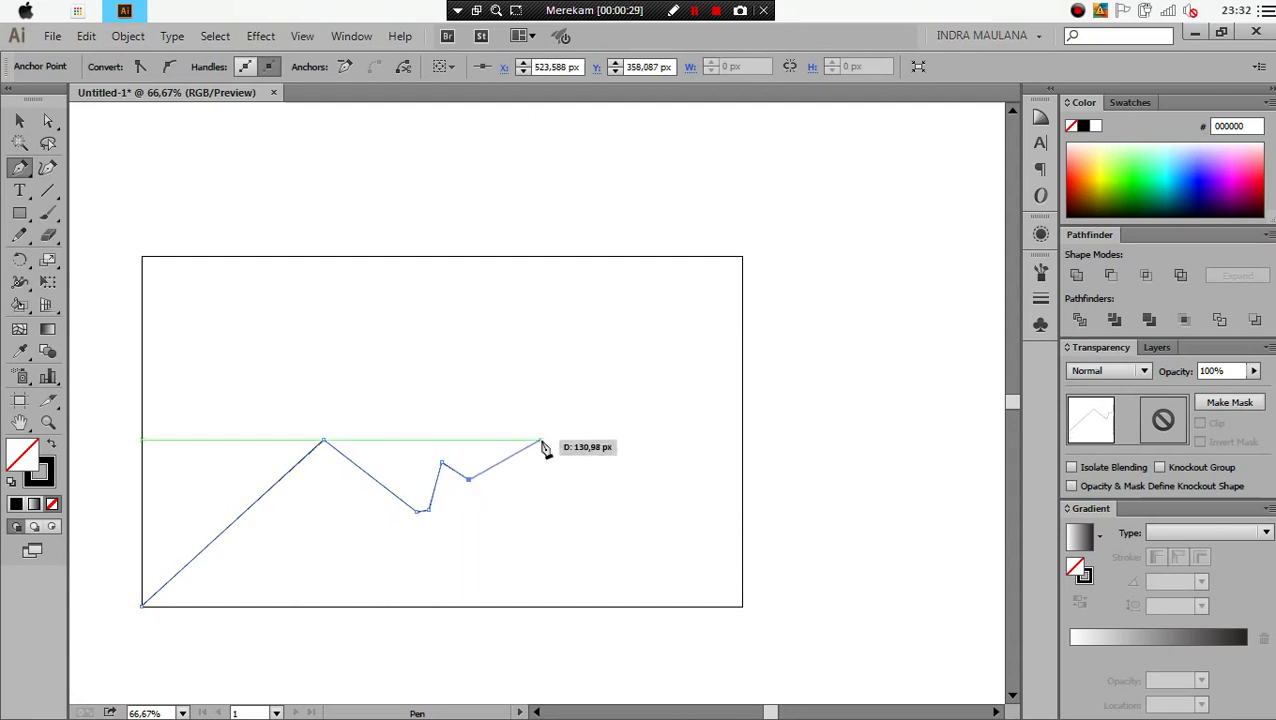
key(ctrl+z)
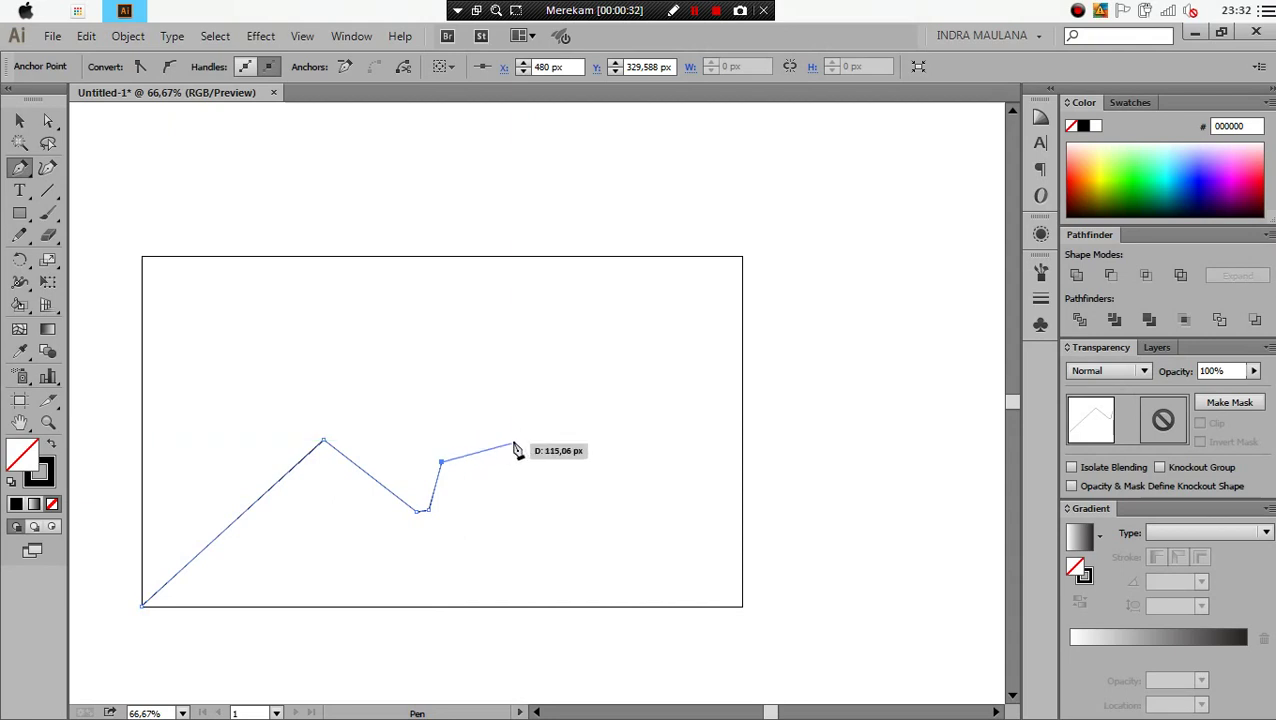
click(514, 441)
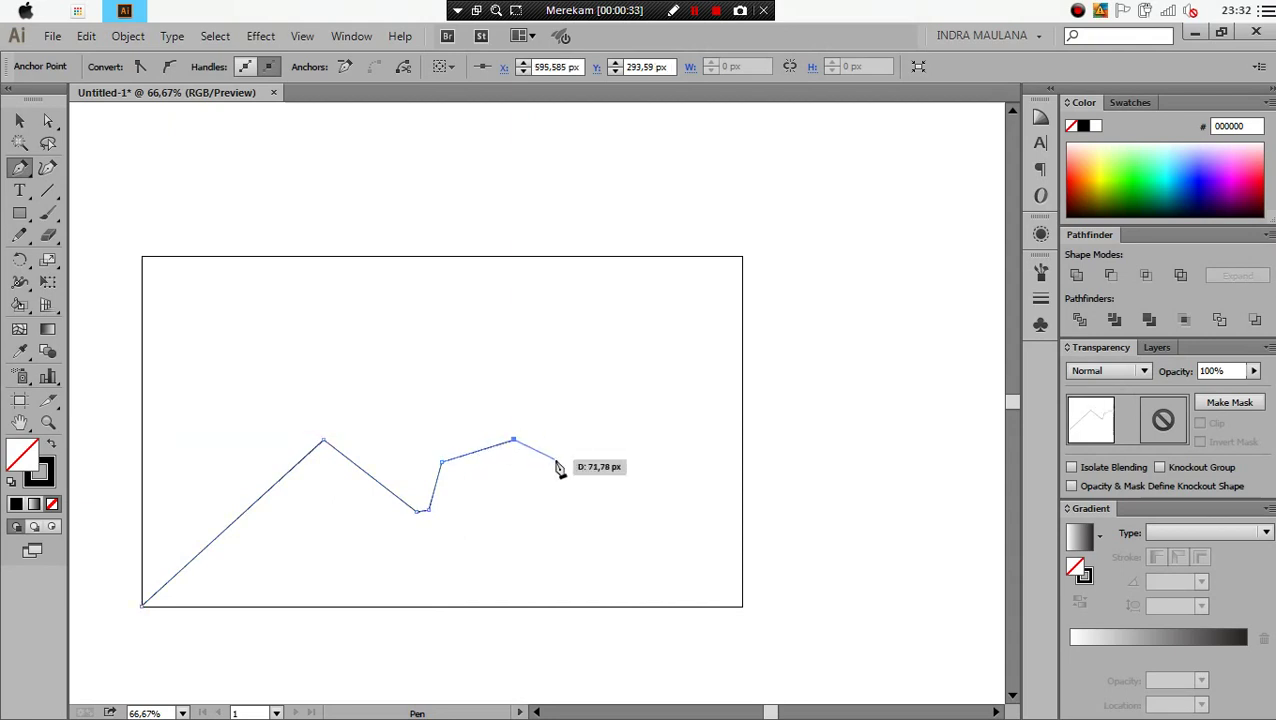
click(625, 408)
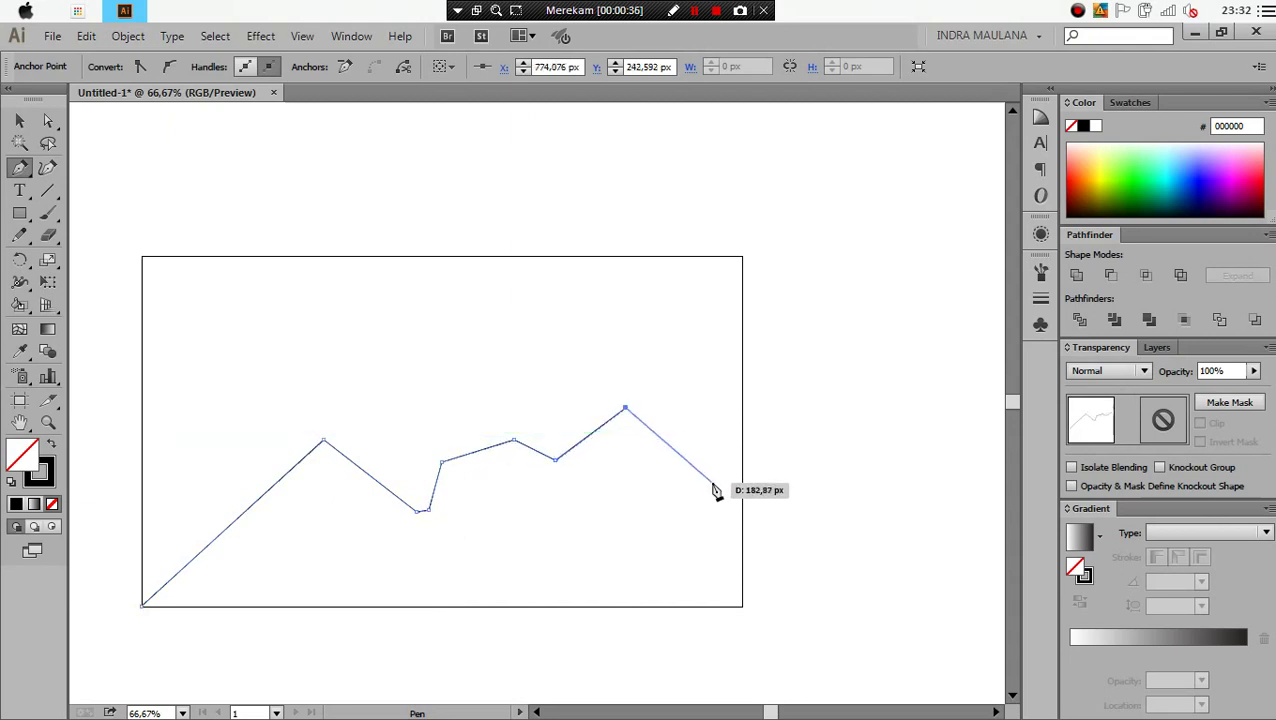
Finish the ridge at the right edge and close the outline through the bottom corners
click(711, 483)
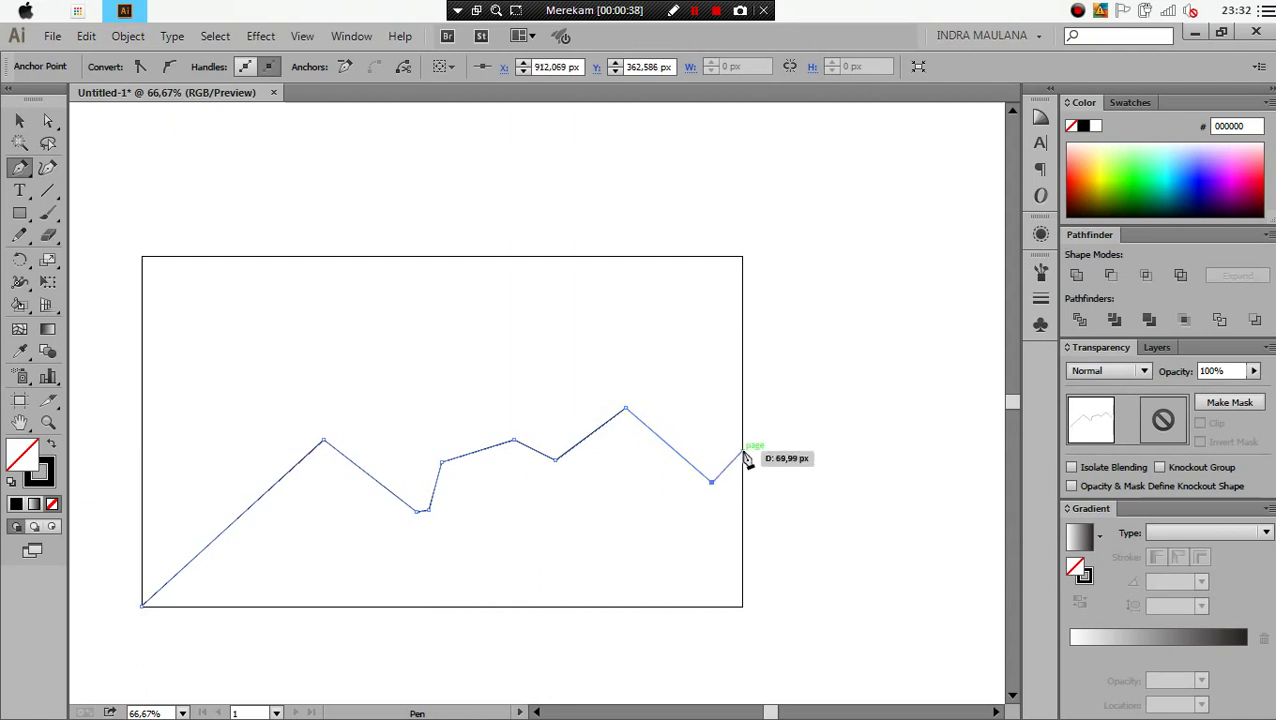
click(742, 453)
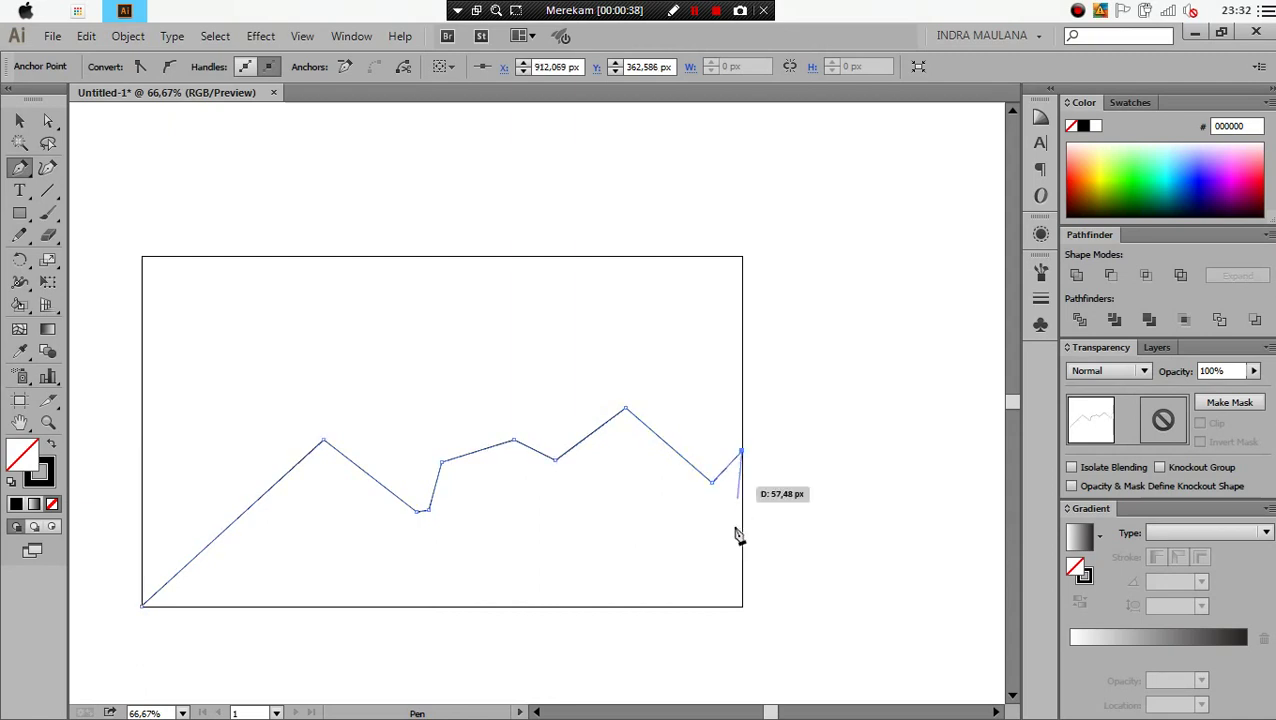
click(742, 606)
click(142, 605)
ctrl+click(246, 543)
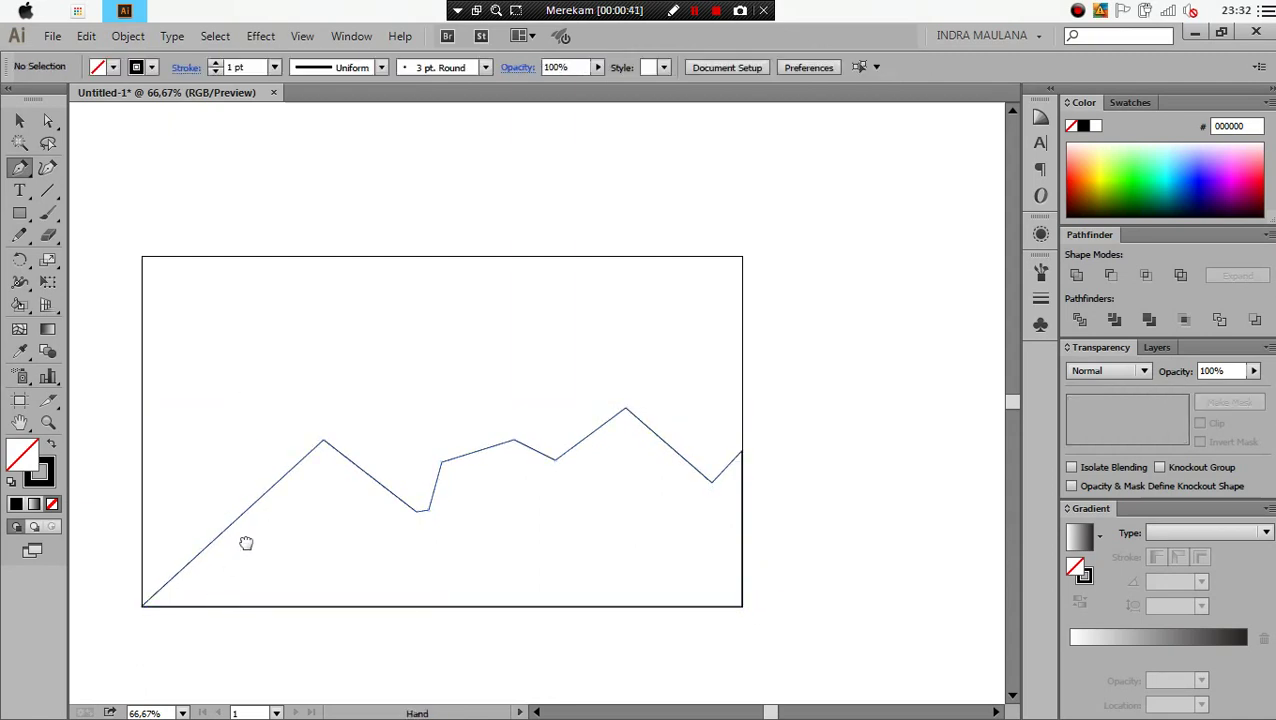
drag(246, 543, 276, 507)
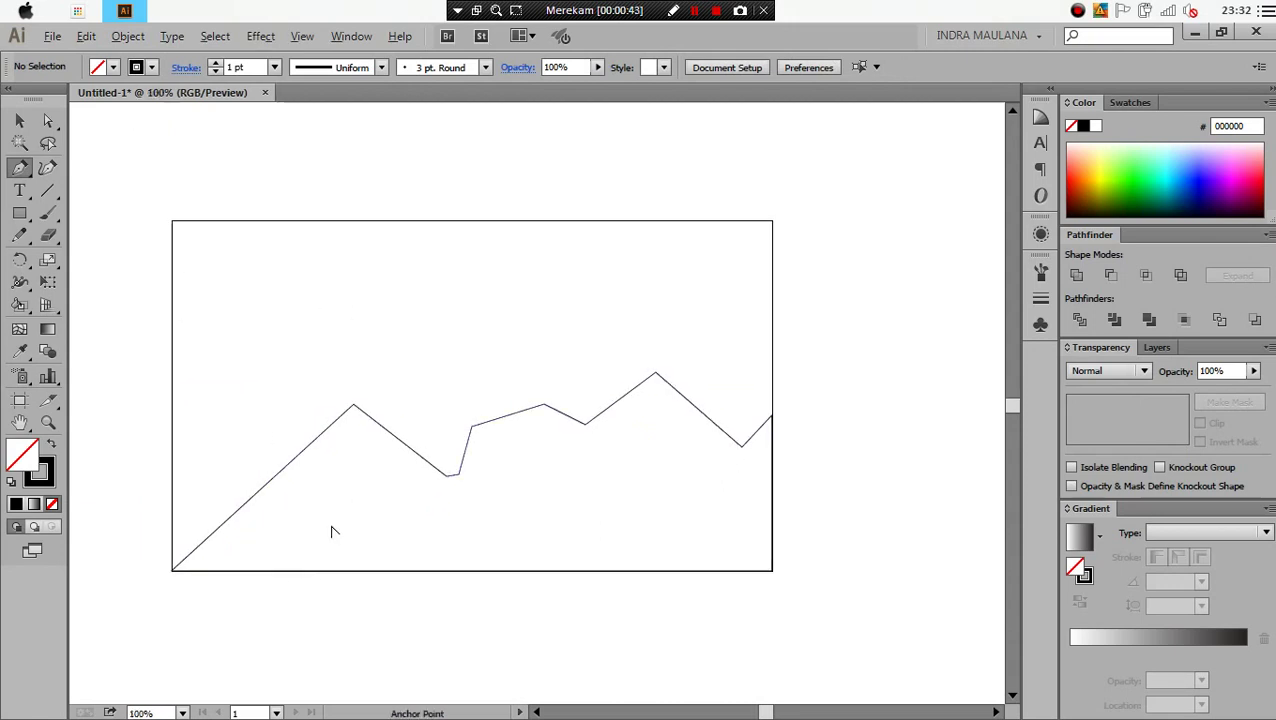
Zoom in and draw lines from the bottom-left corner and an inner point to the baseline
ctrl+click(305, 445)
ctrl+click(362, 452)
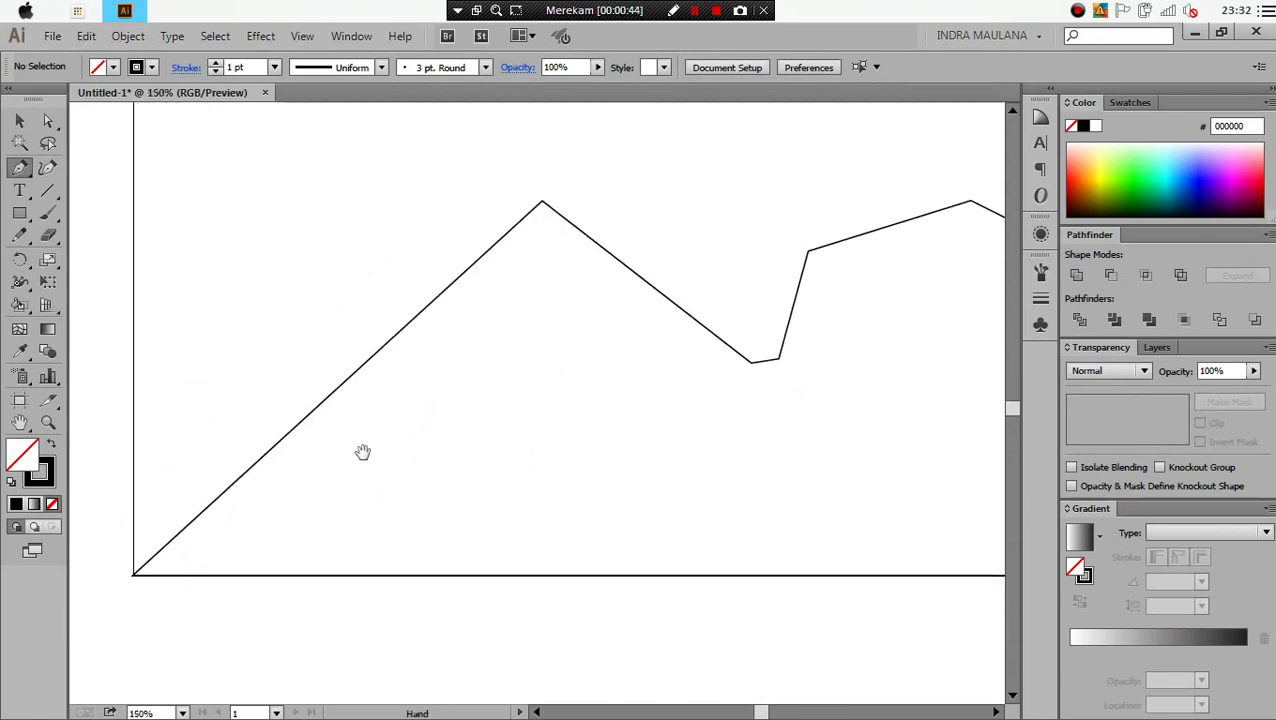
click(135, 576)
click(270, 450)
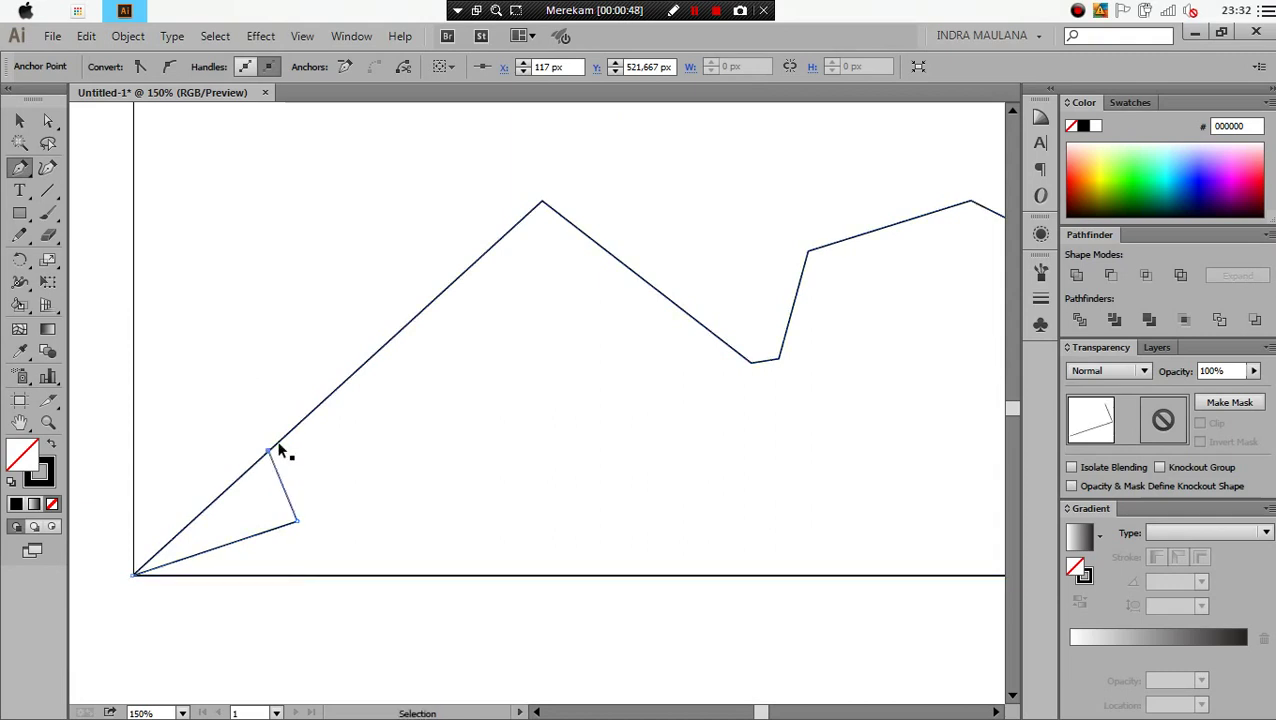
click(297, 520)
click(268, 574)
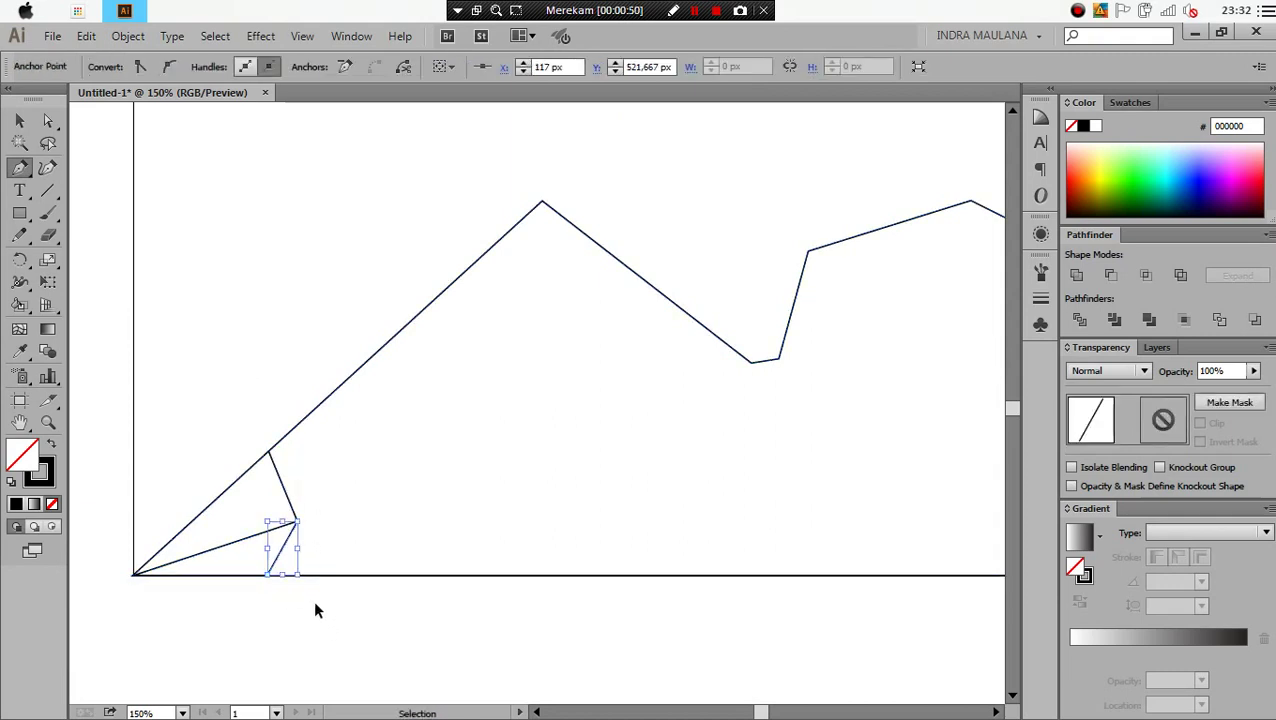
ctrl+click(313, 599)
Add a small peak above the baseline and join it to the inner point
click(268, 574)
click(396, 537)
click(435, 574)
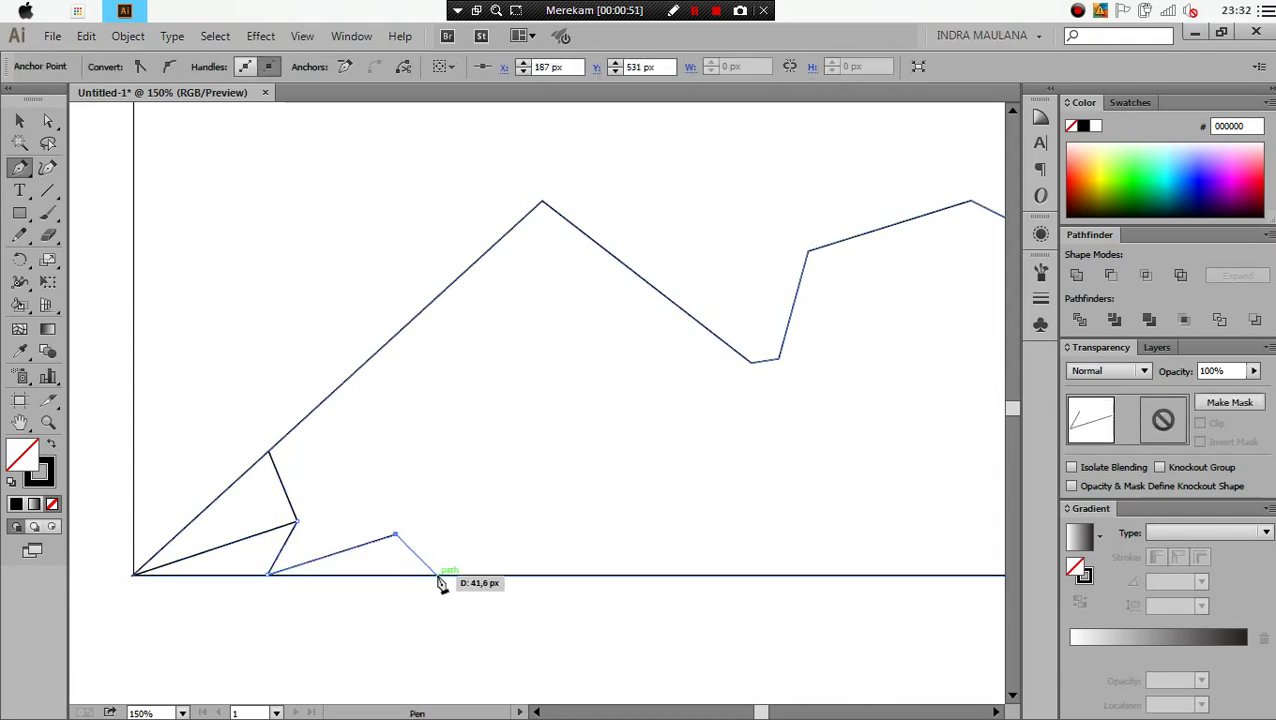
ctrl+click(396, 548)
click(396, 537)
click(298, 521)
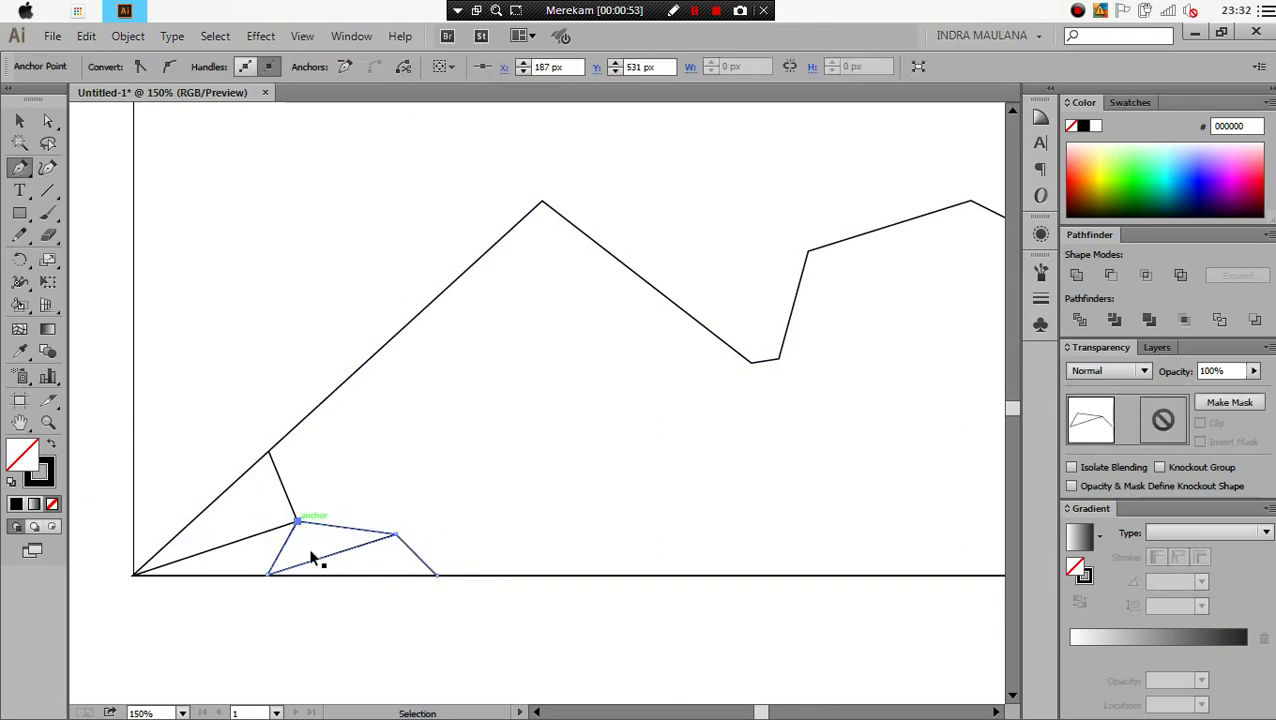
ctrl+click(310, 550)
Draw a line from the inner point up to the left slope
click(297, 520)
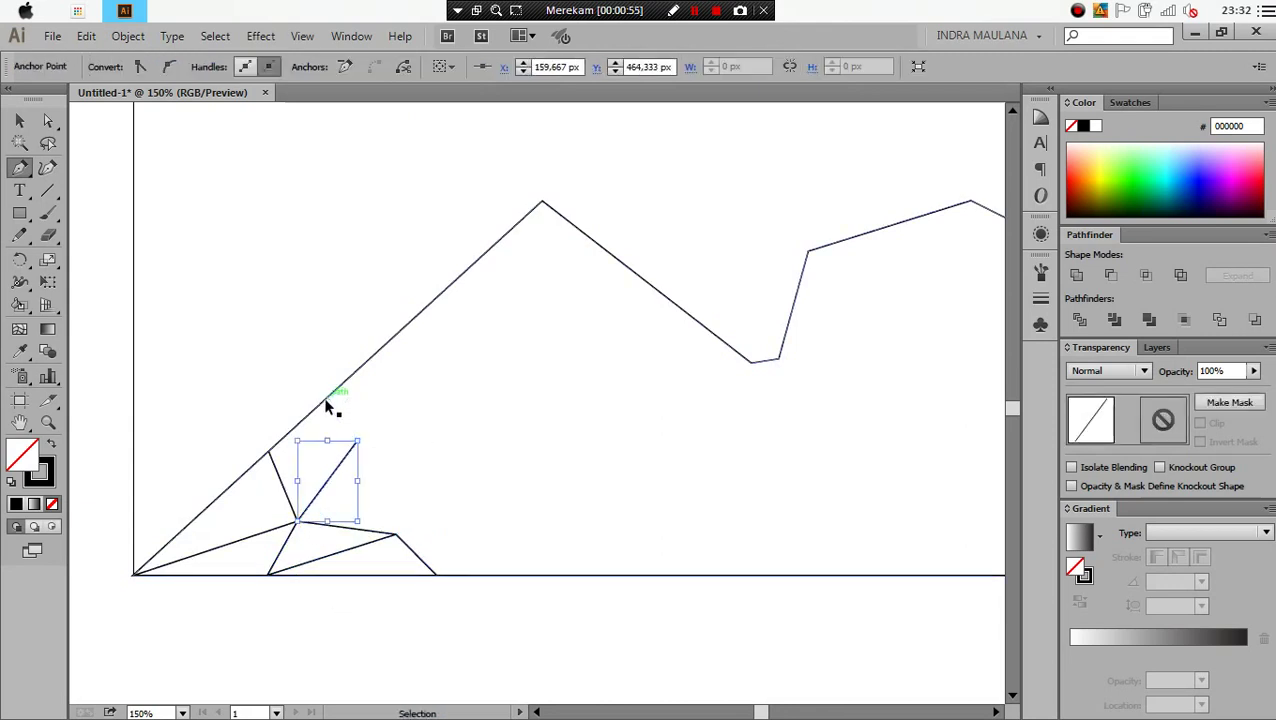
click(333, 390)
ctrl+click(252, 321)
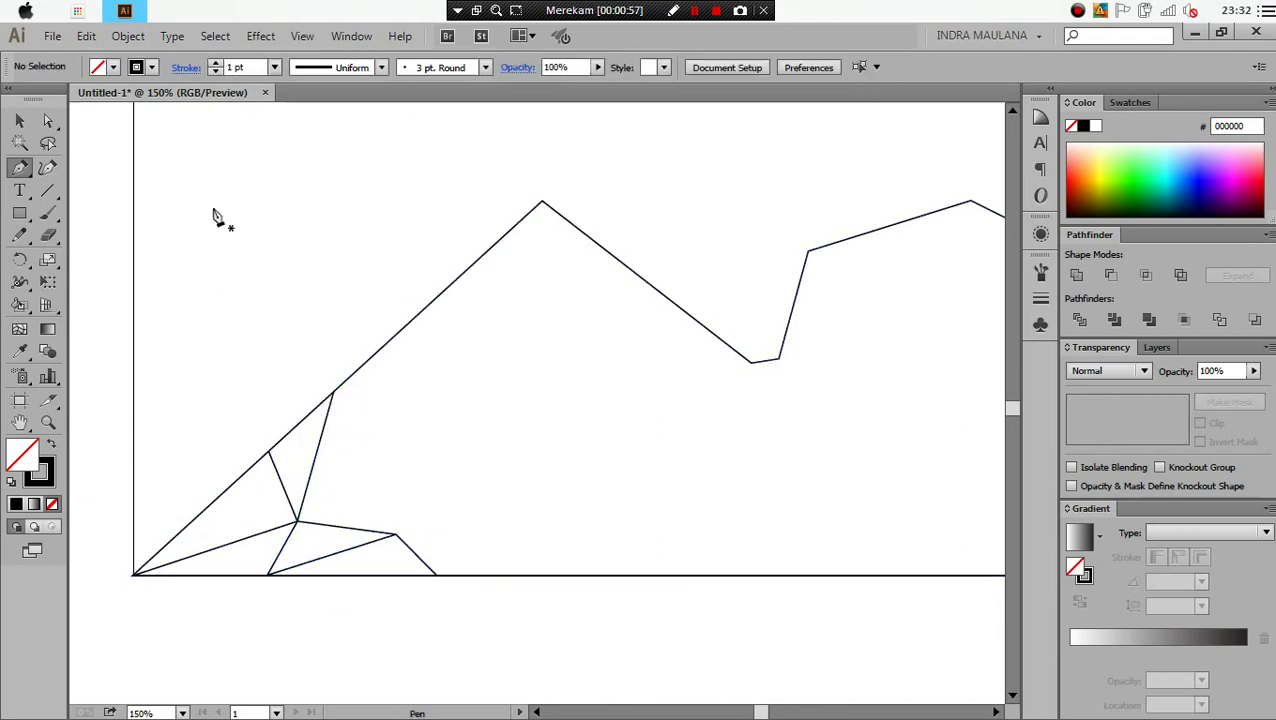
click(212, 36)
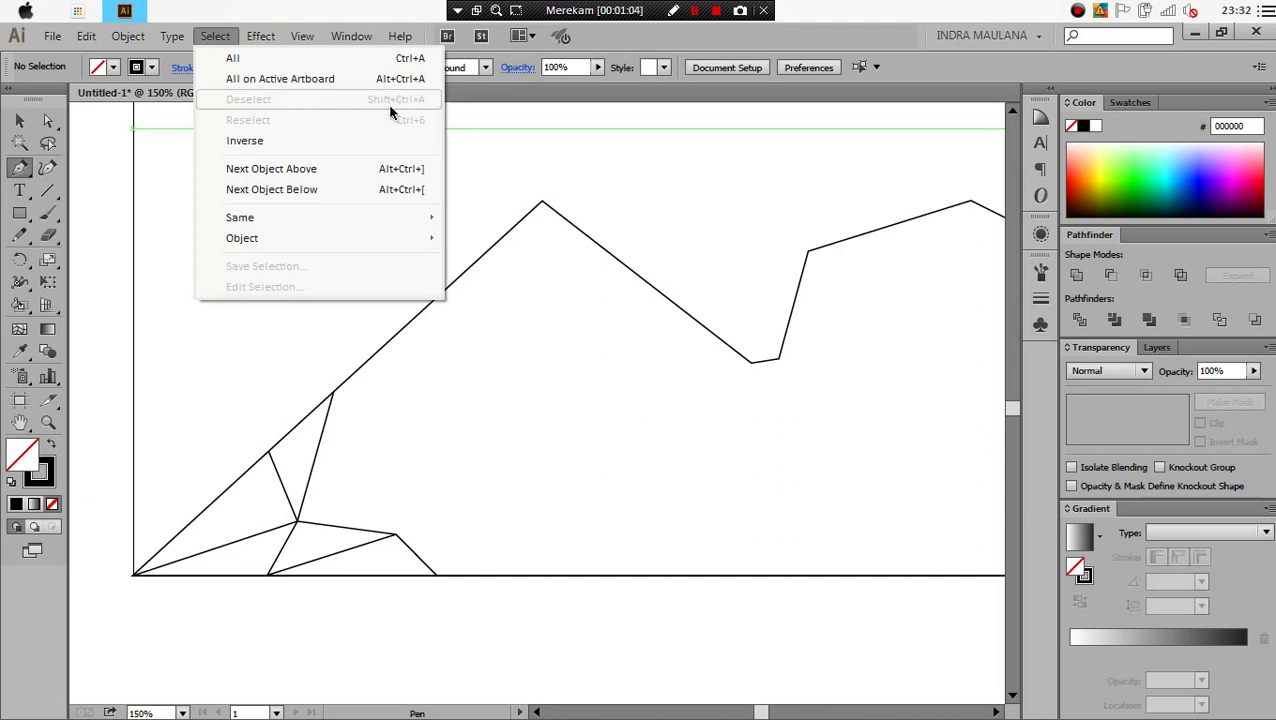
click(214, 344)
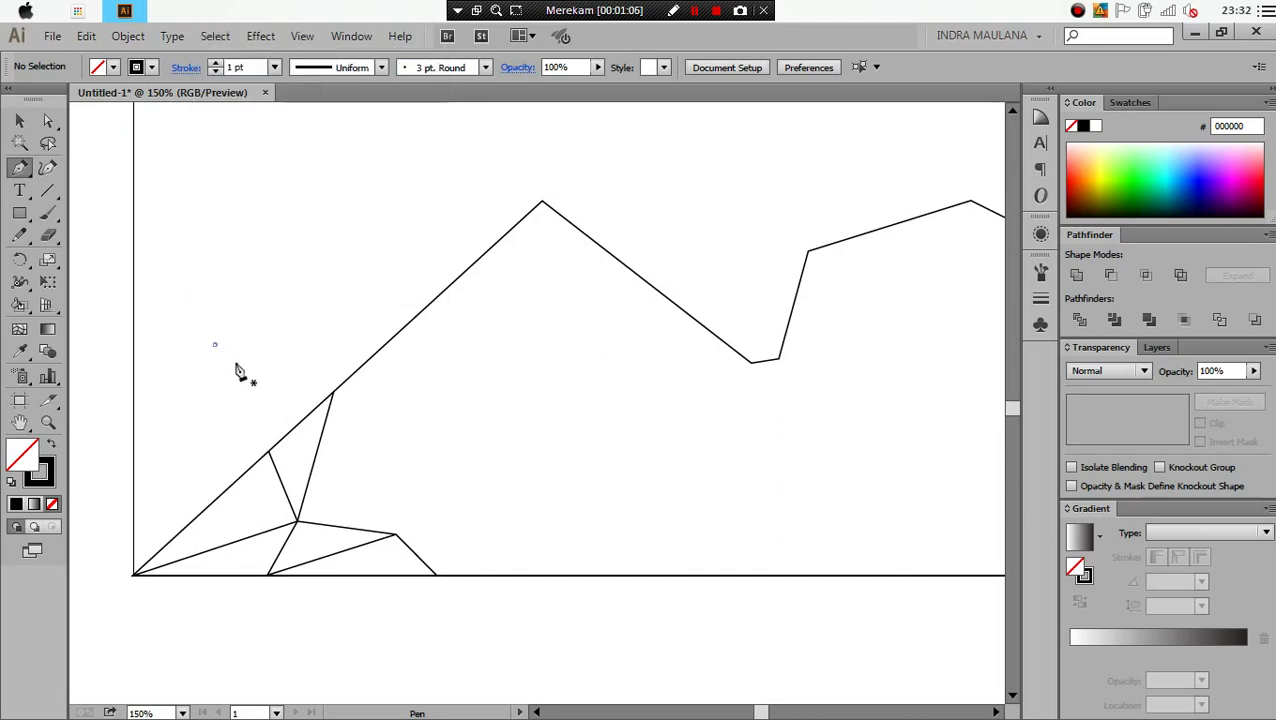
Draw a closed triangle inside the left mountain from the inner point to the lower slope
click(296, 522)
click(403, 440)
click(333, 393)
click(296, 522)
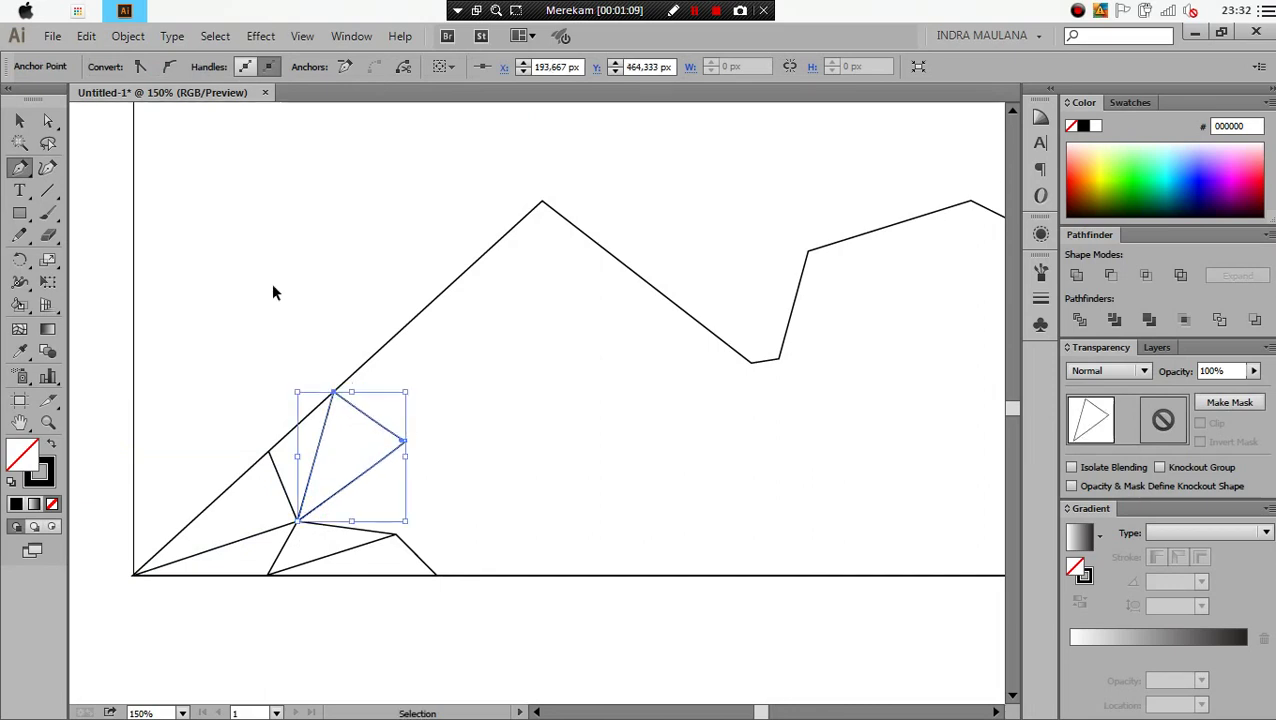
Connect the triangle's right corner down to points on the baseline
ctrl+click(407, 445)
click(403, 440)
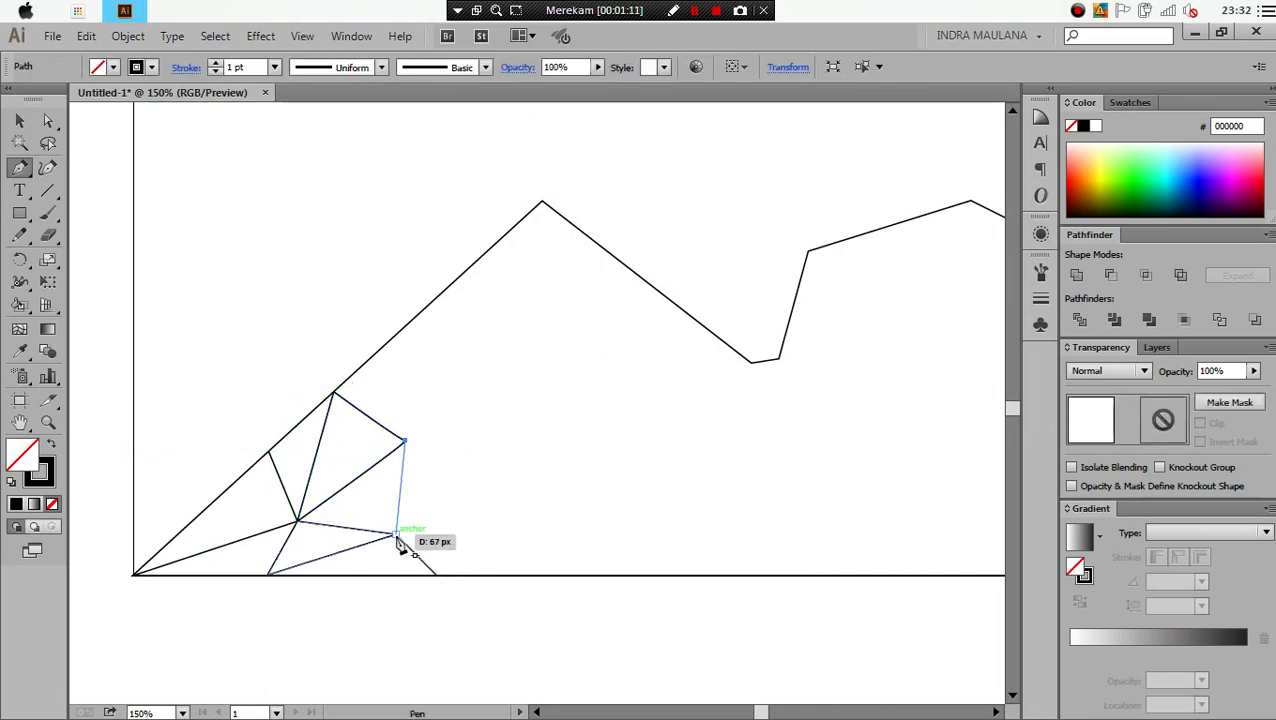
click(397, 536)
ctrl+click(400, 610)
click(437, 576)
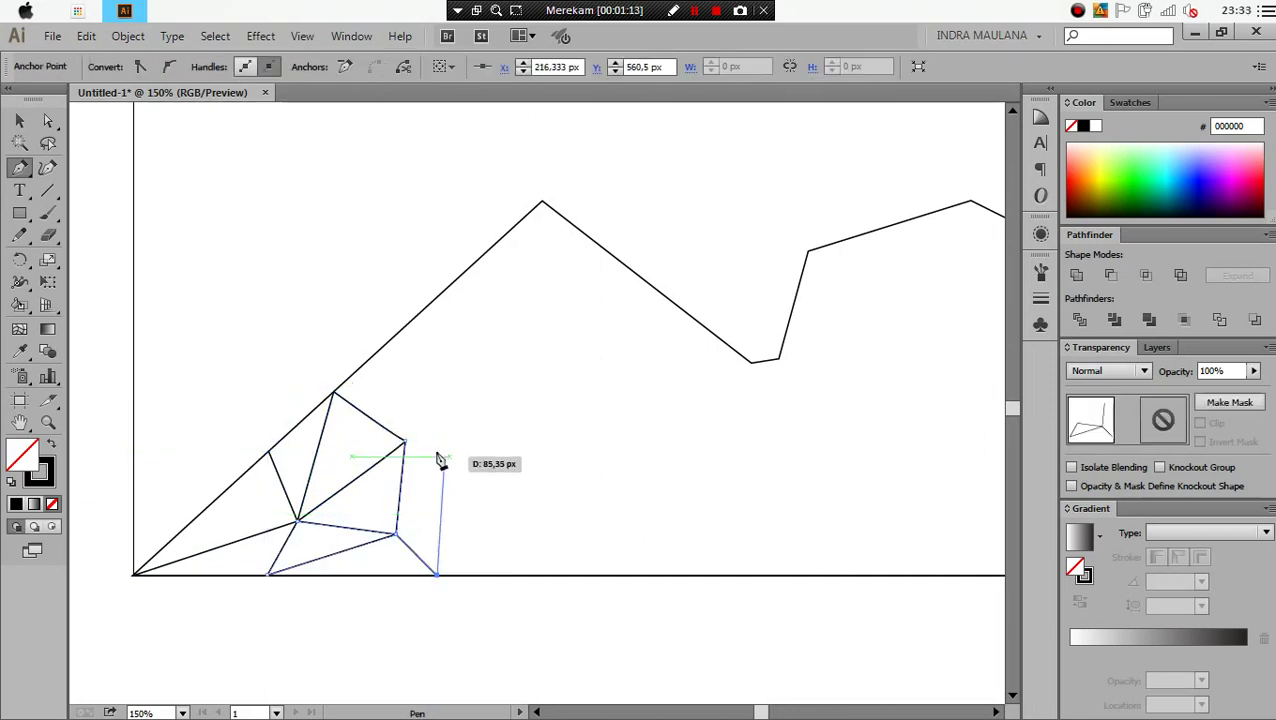
click(404, 441)
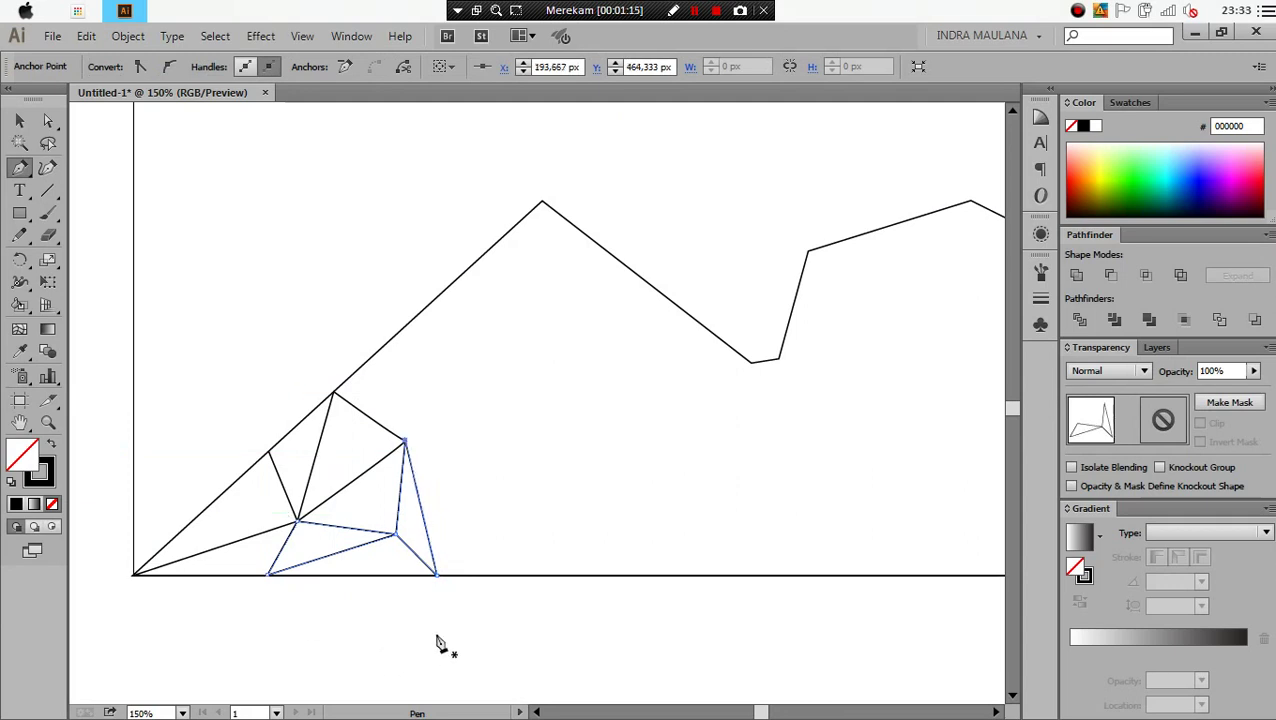
Draw a peaked line from the baseline point up to a raised right point and back down
ctrl+click(447, 600)
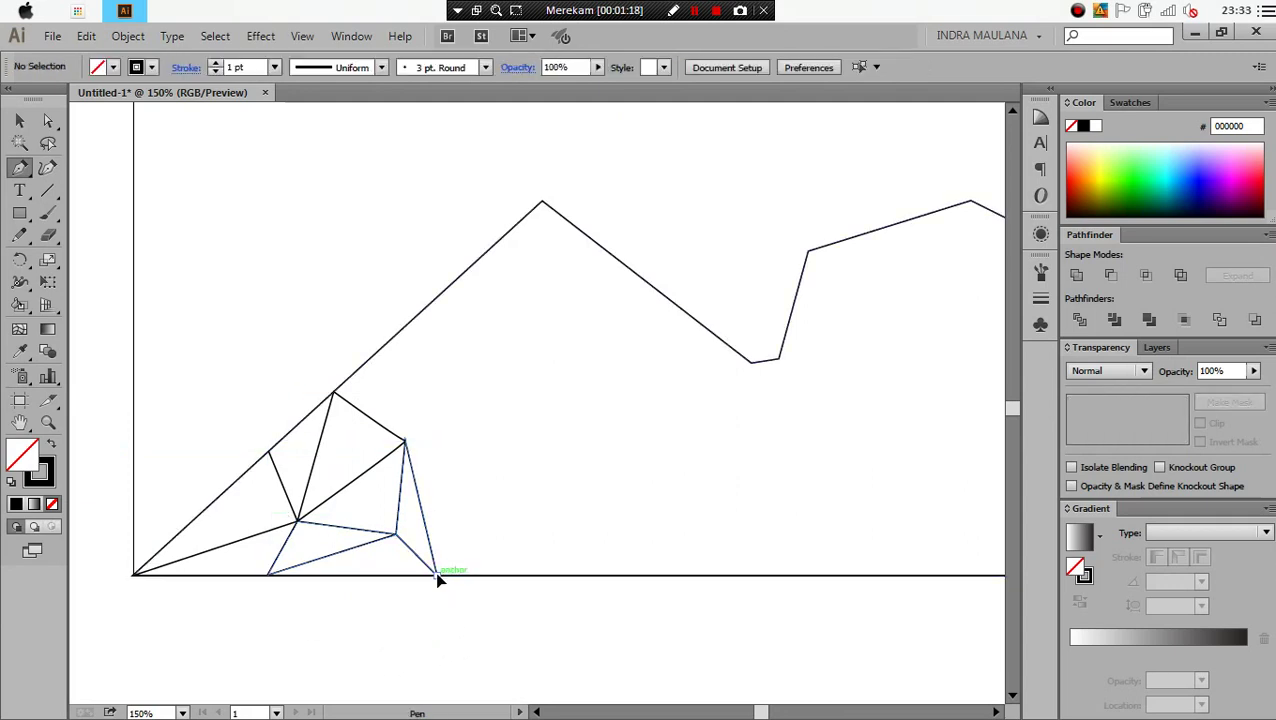
click(437, 576)
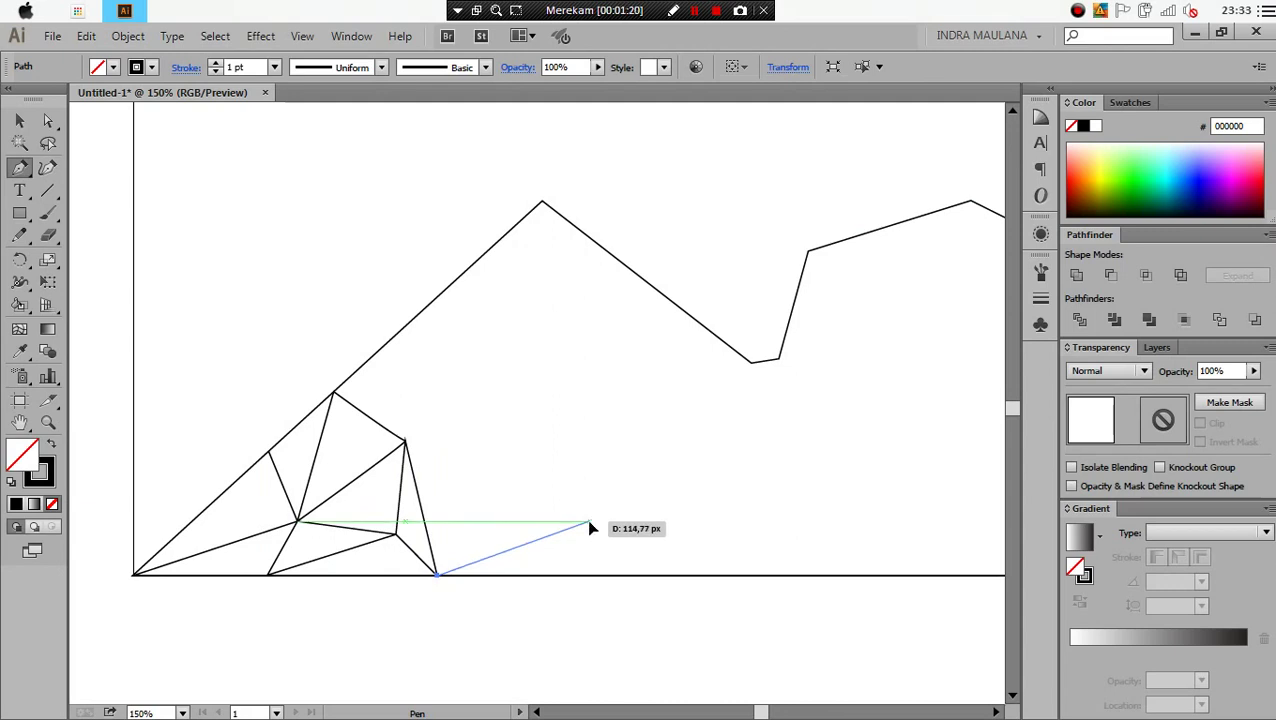
click(588, 522)
click(617, 576)
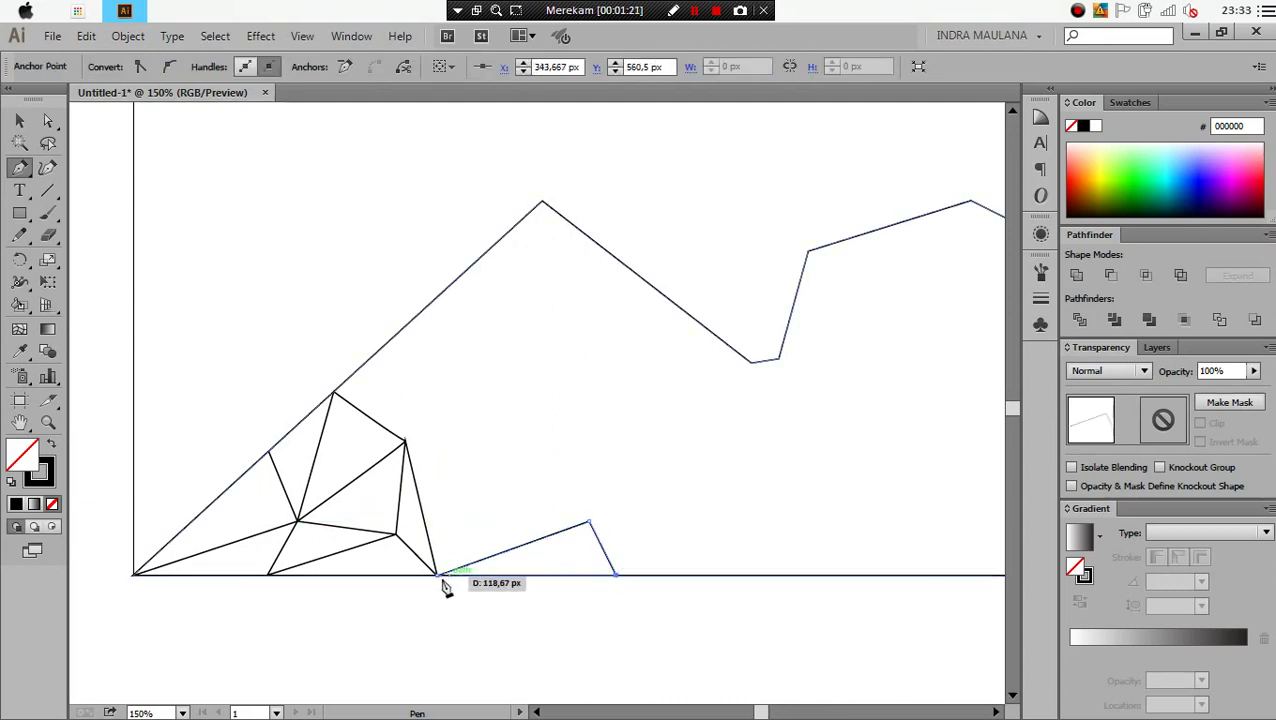
Connect the upper triangle corner to the raised right point
ctrl+click(523, 626)
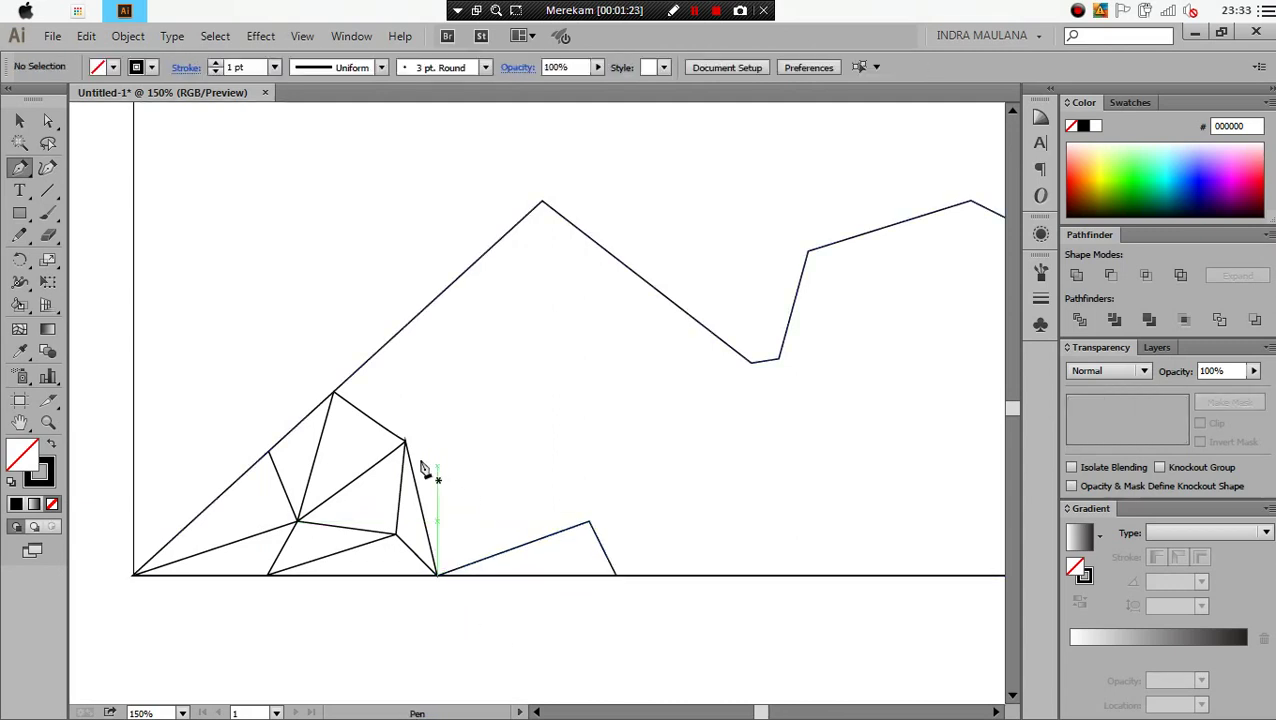
click(405, 441)
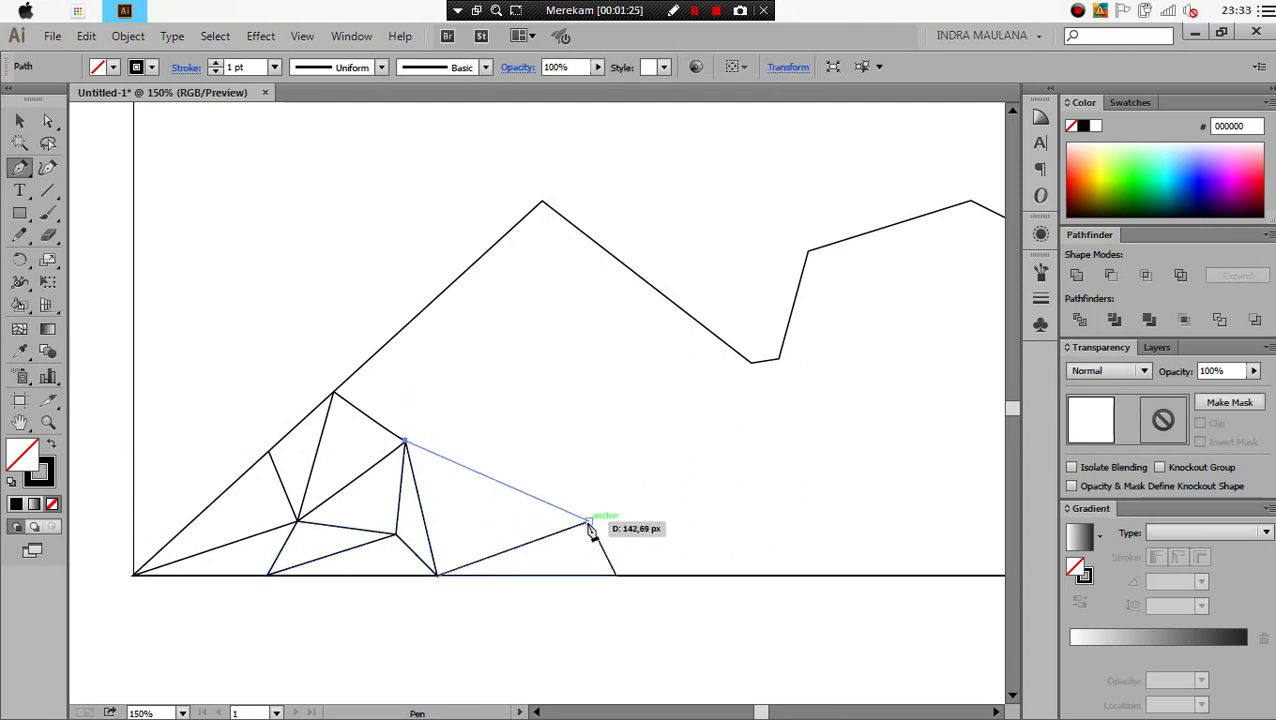
click(589, 523)
click(215, 36)
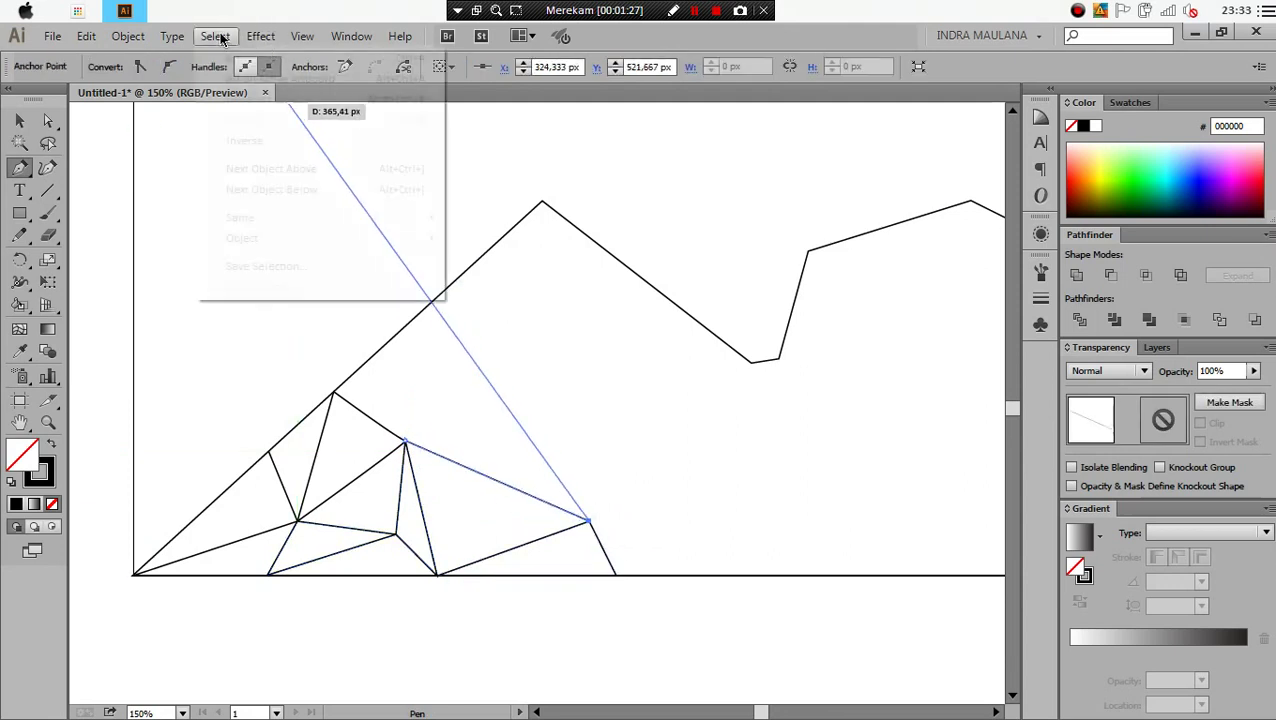
click(246, 99)
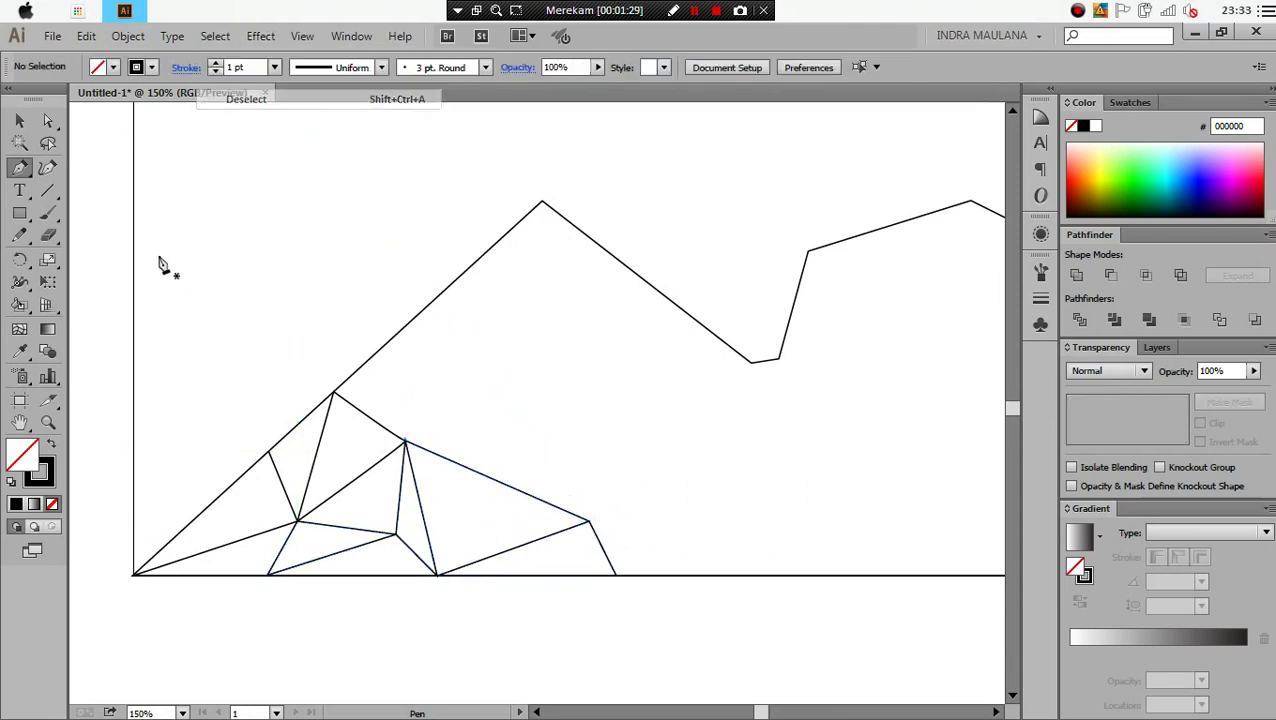
Add a triangle higher up the slope from the upper triangle corner
click(406, 441)
click(419, 315)
key(ctrl+shift+a)
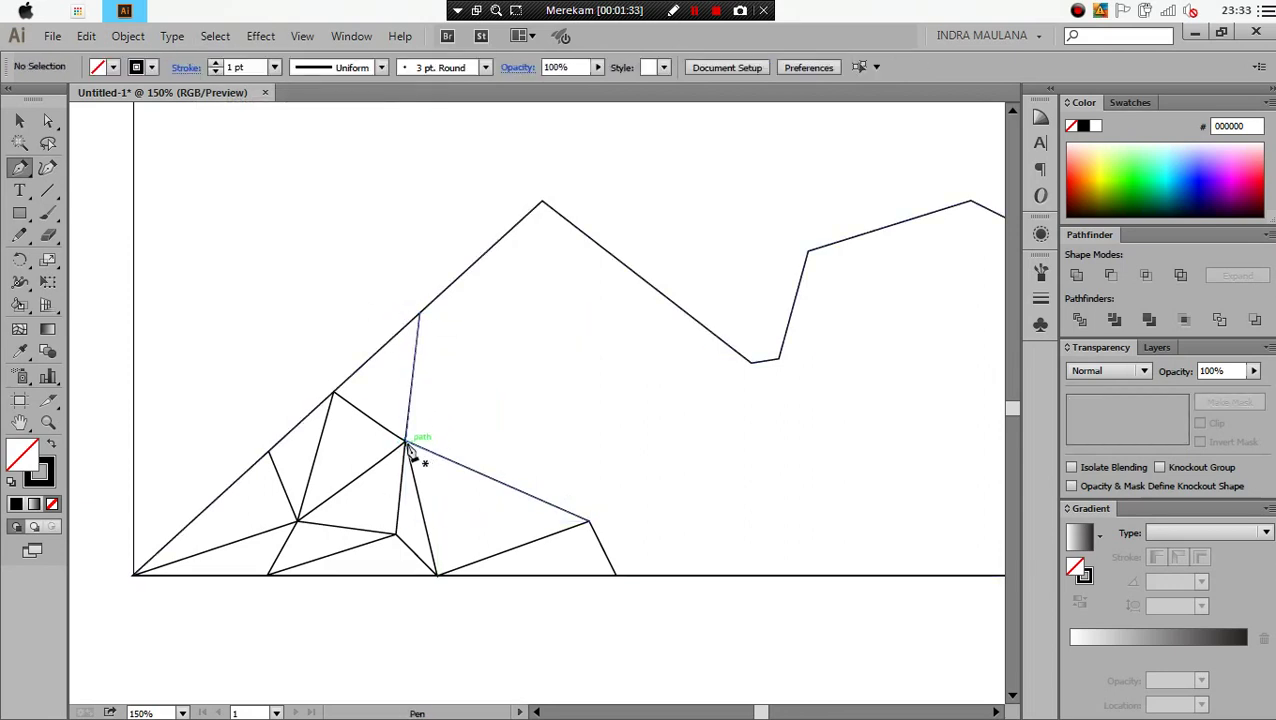
click(419, 315)
click(487, 331)
click(406, 441)
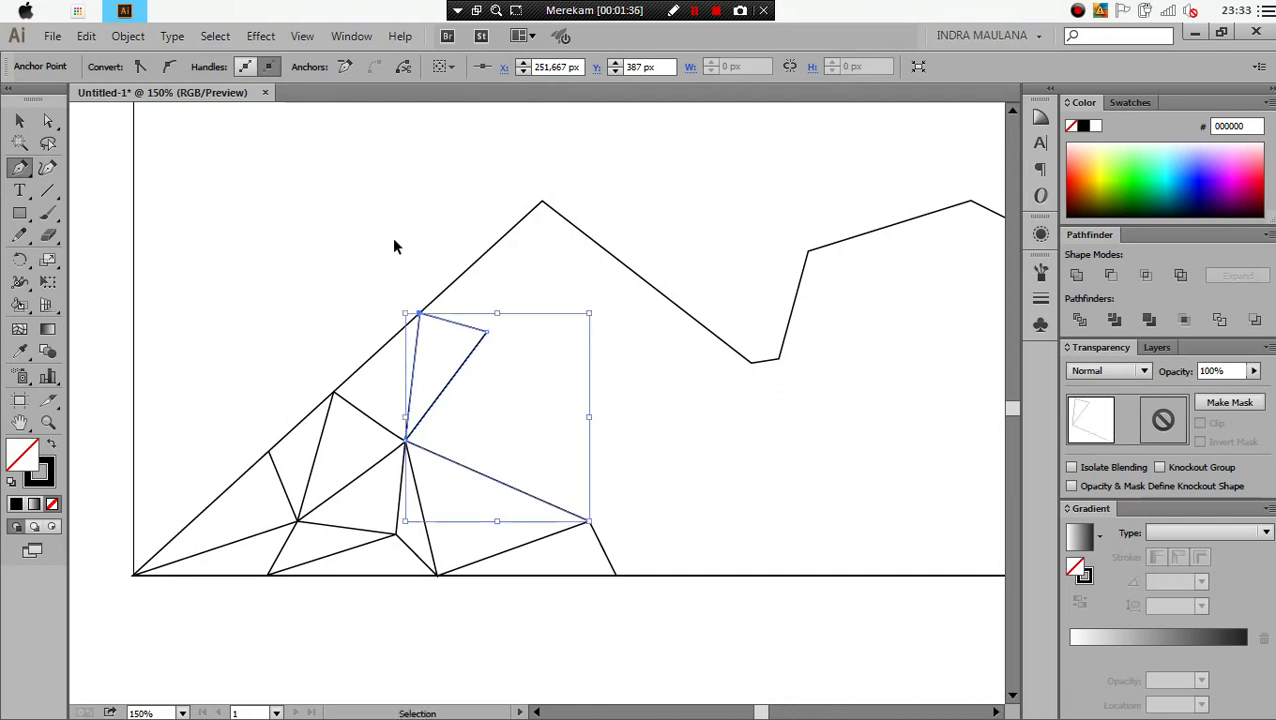
key(ctrl+shift+a)
Run lines from the new triangle's right corner down to the baseline point and across to the right
drag(488, 333, 480, 472)
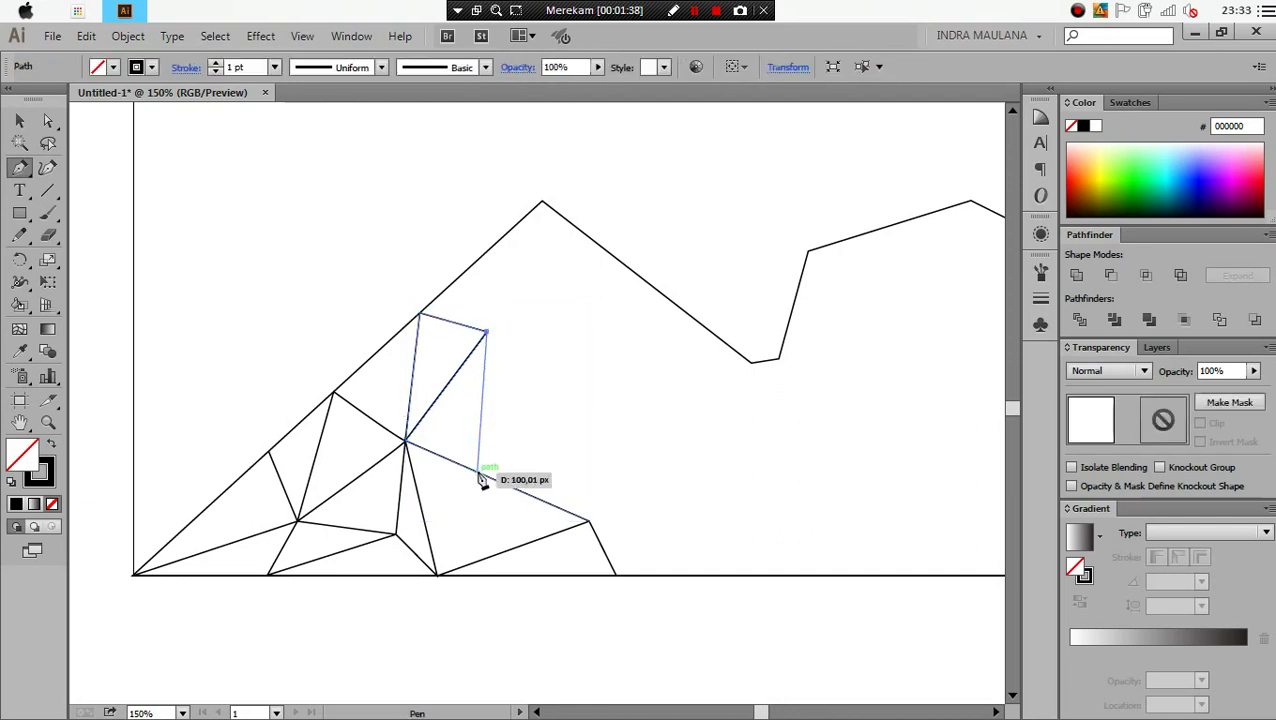
click(437, 575)
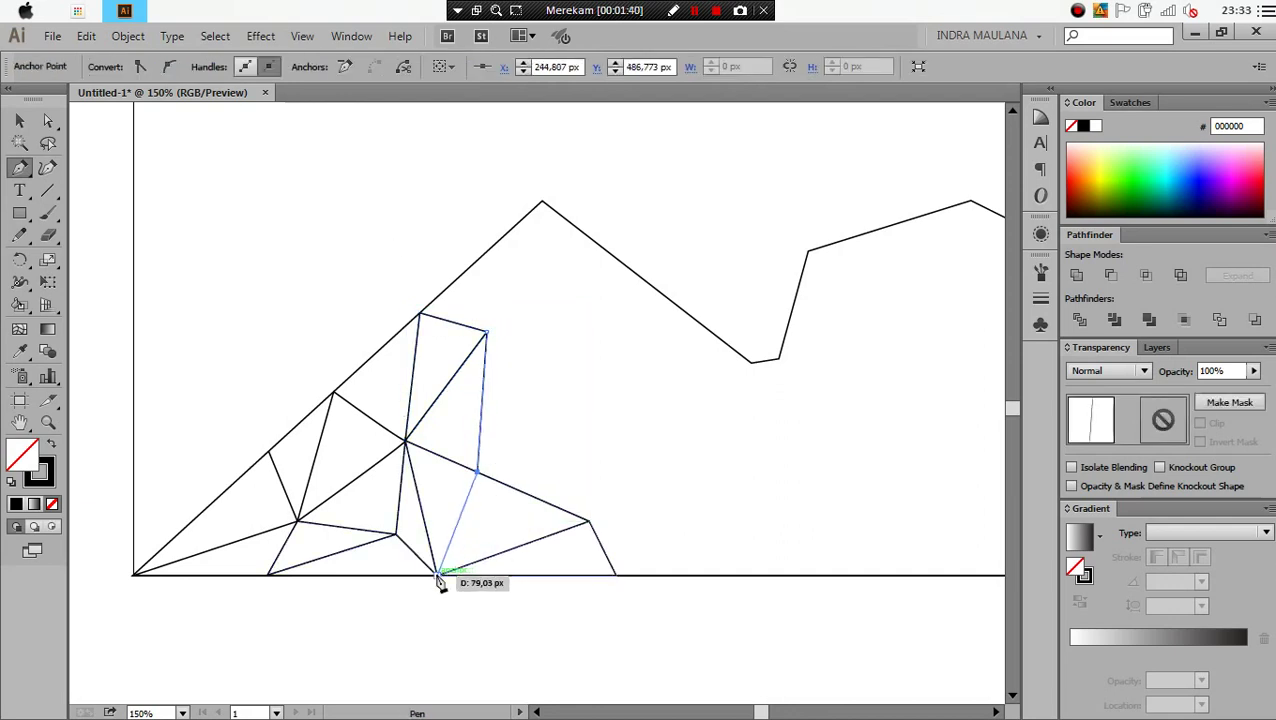
key(ctrl+shift+a)
click(479, 472)
click(584, 441)
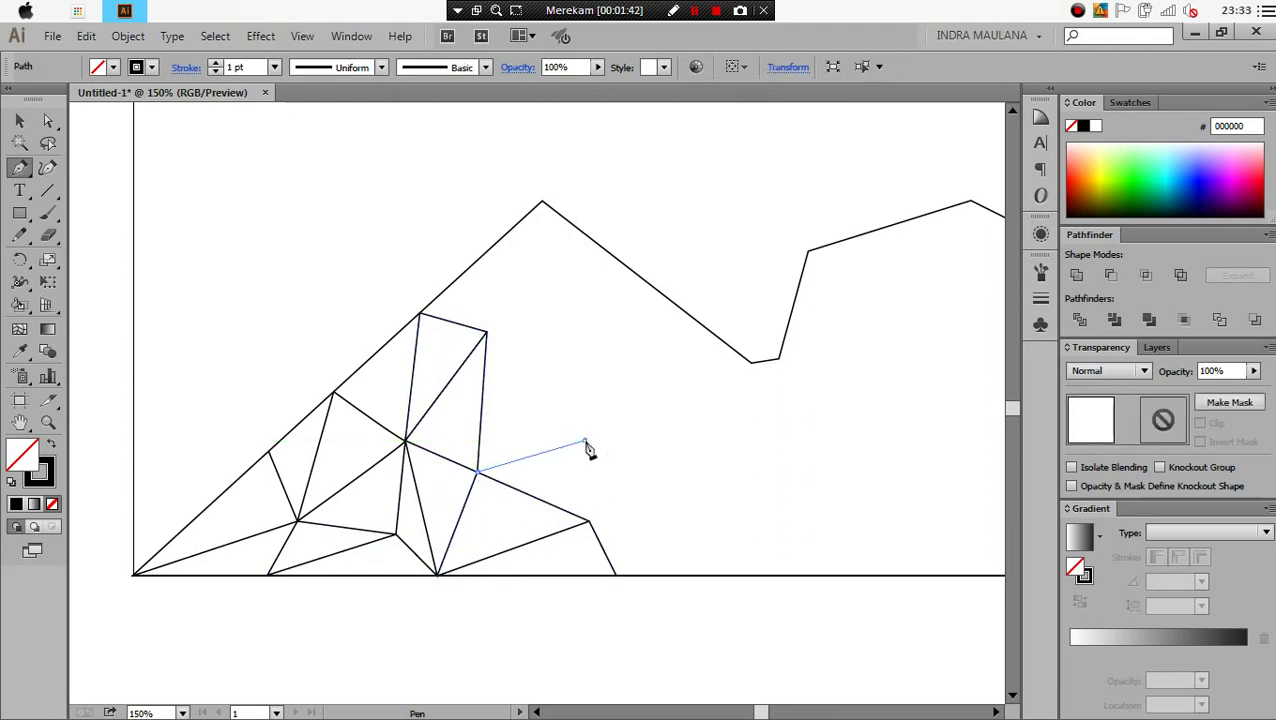
drag(584, 441, 591, 526)
key(ctrl+shift+a)
drag(584, 620, 513, 607)
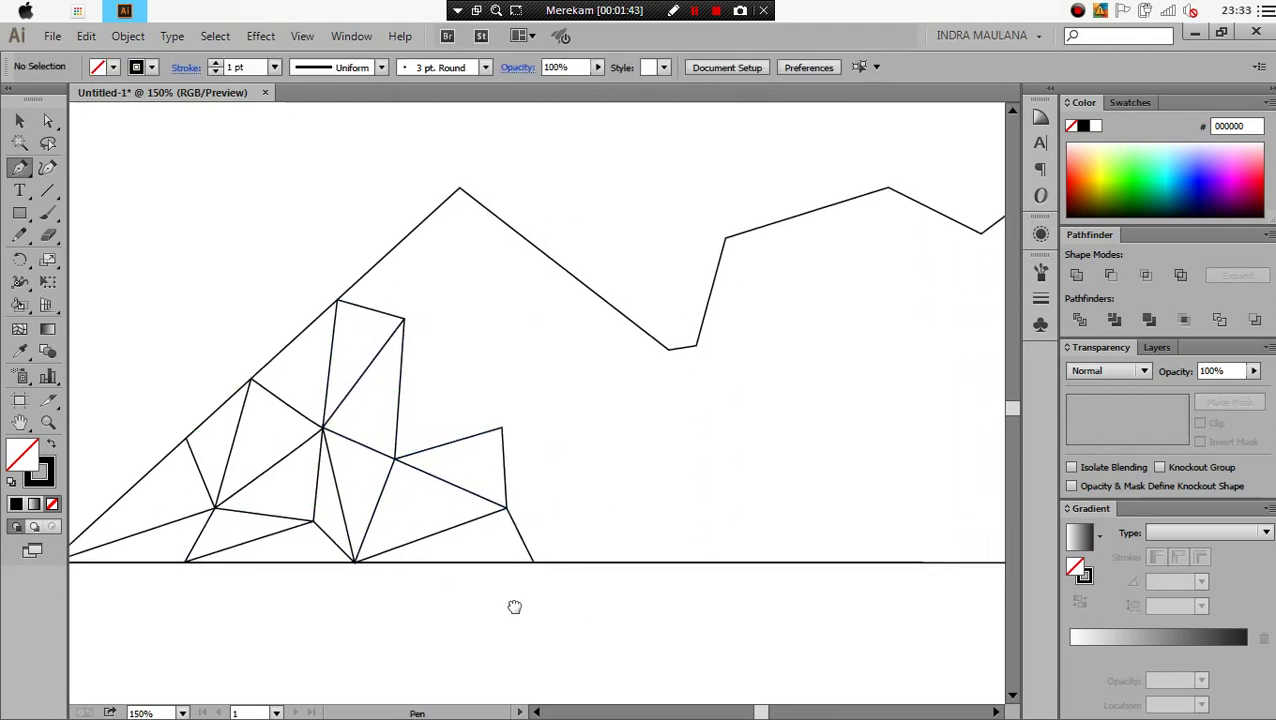
Connect the inner point up to the mountain peak and down to the lower right point
click(403, 318)
click(457, 188)
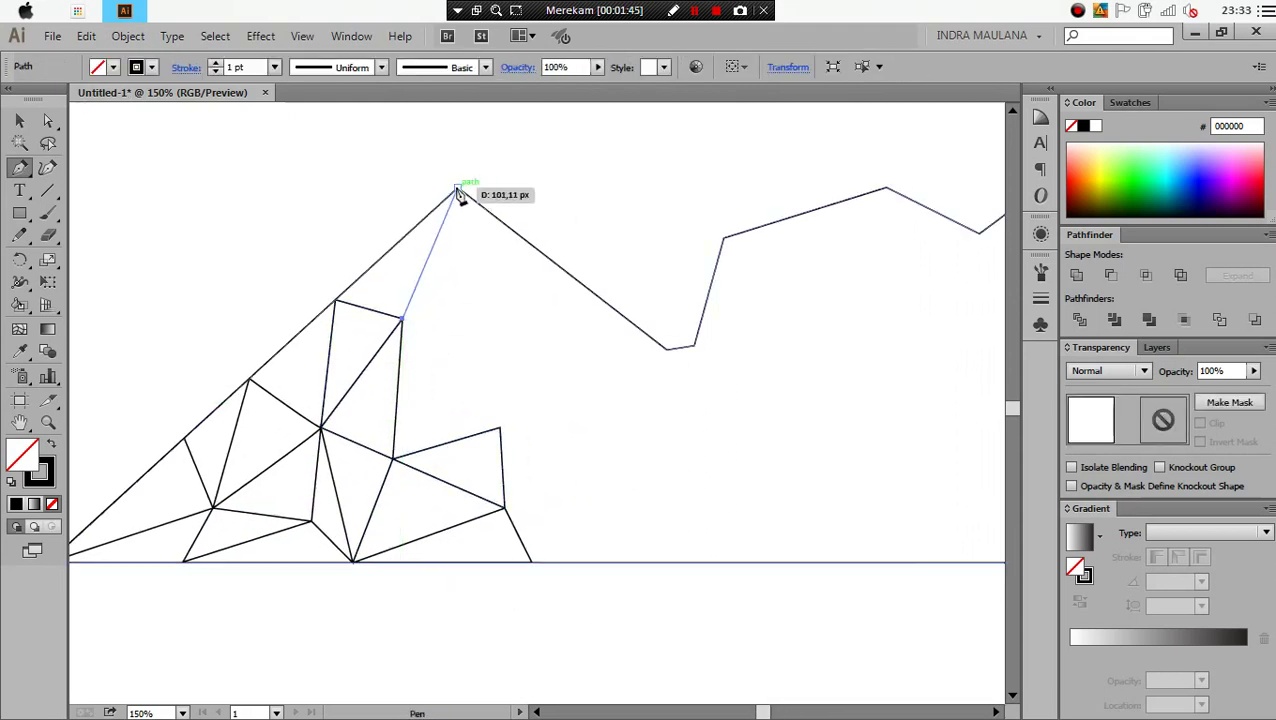
key(ctrl+shift+a)
click(403, 318)
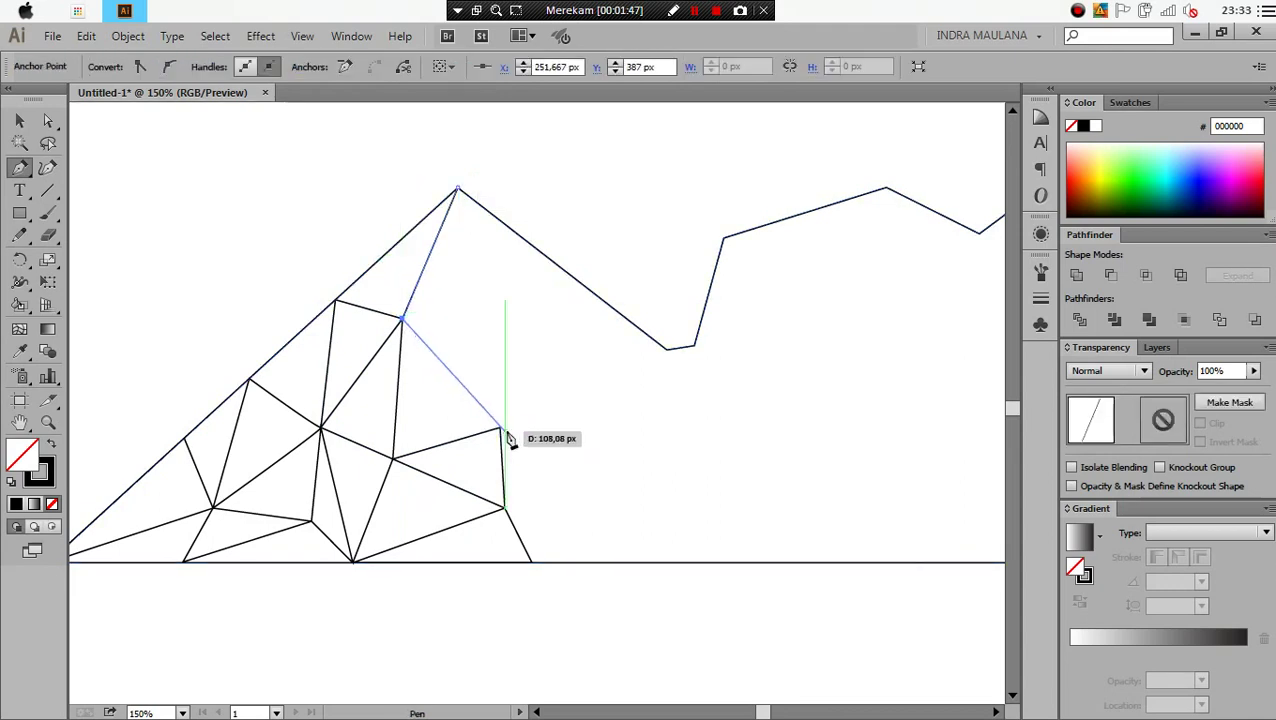
click(500, 428)
ctrl+click(509, 562)
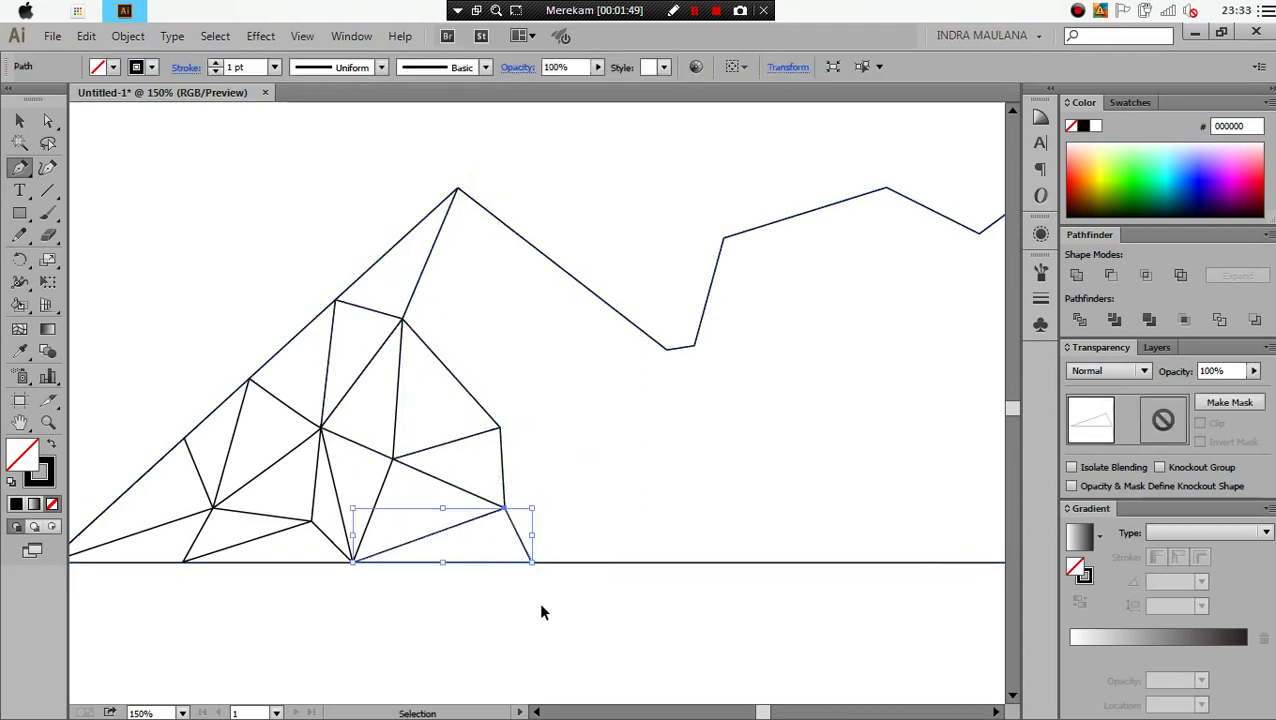
key(ctrl+shift+a)
Add a new right point linked to the baseline corner, lower point and lower right corner
click(531, 562)
click(646, 494)
click(505, 508)
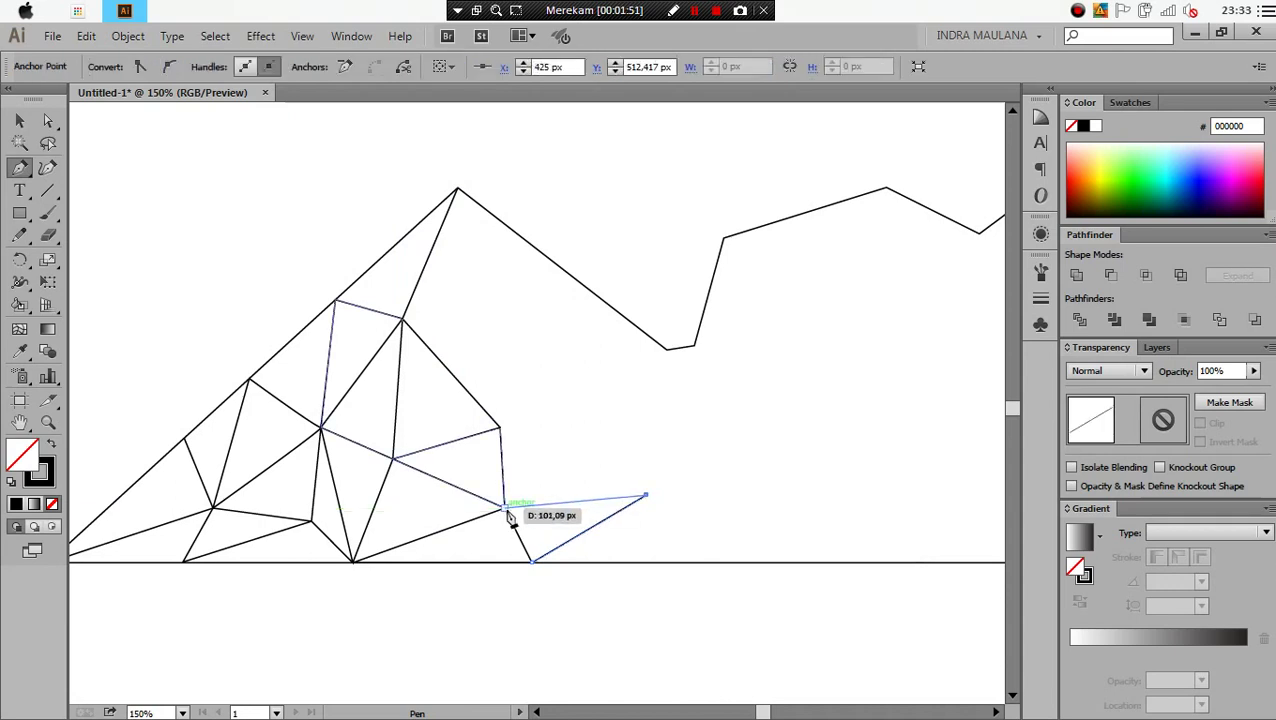
key(ctrl+shift+a)
click(500, 428)
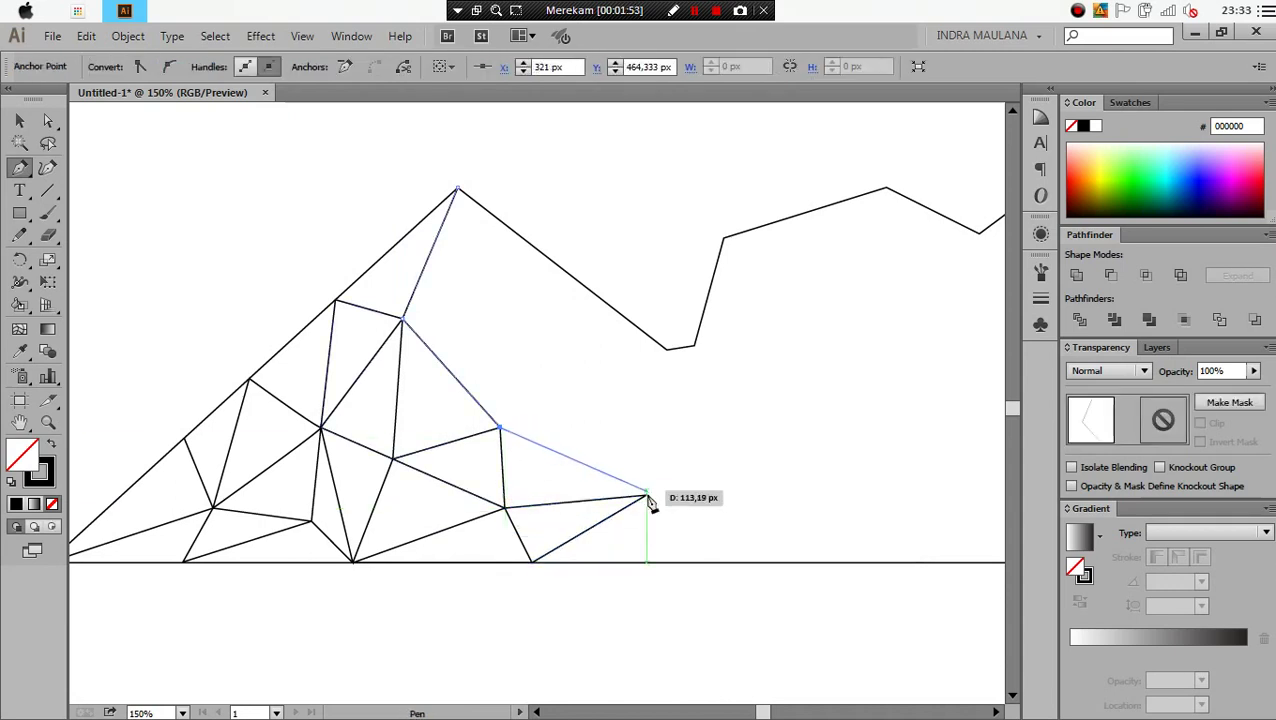
click(646, 494)
key(ctrl+shift+a)
Drop a vertical line from the right point to the baseline and close a shape back to the corner
click(646, 494)
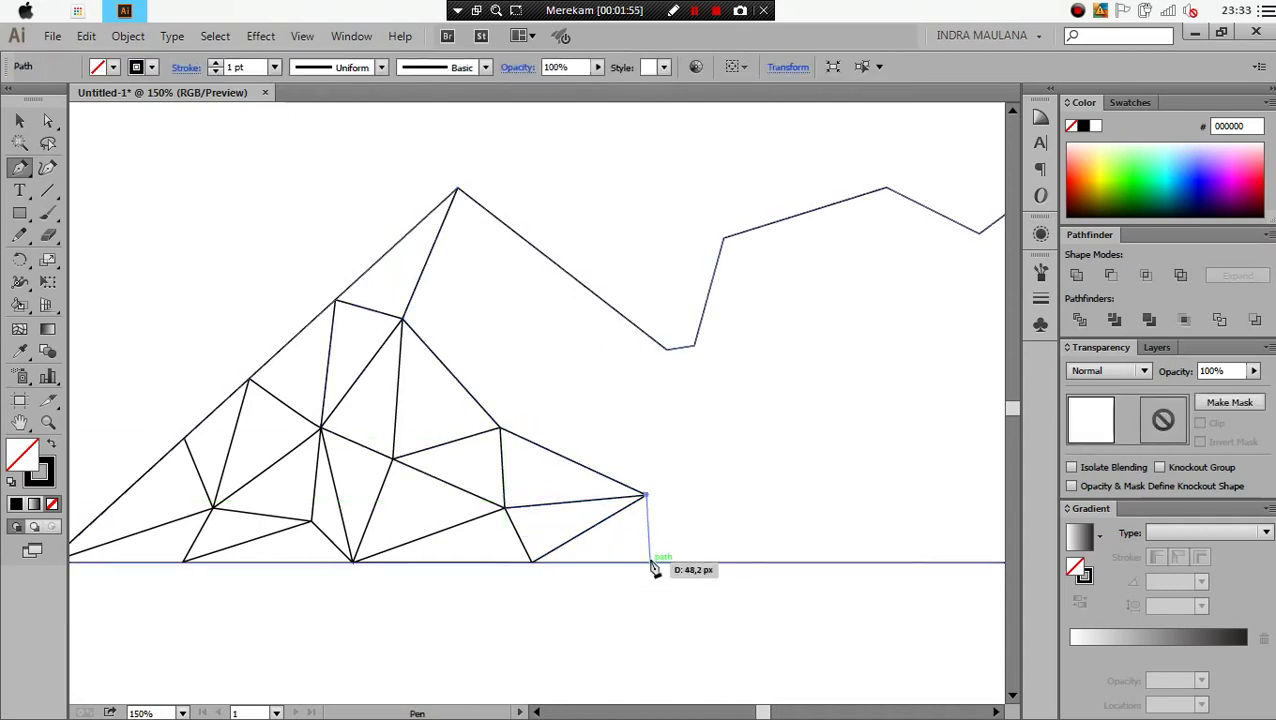
click(650, 562)
key(ctrl+shift+a)
click(646, 494)
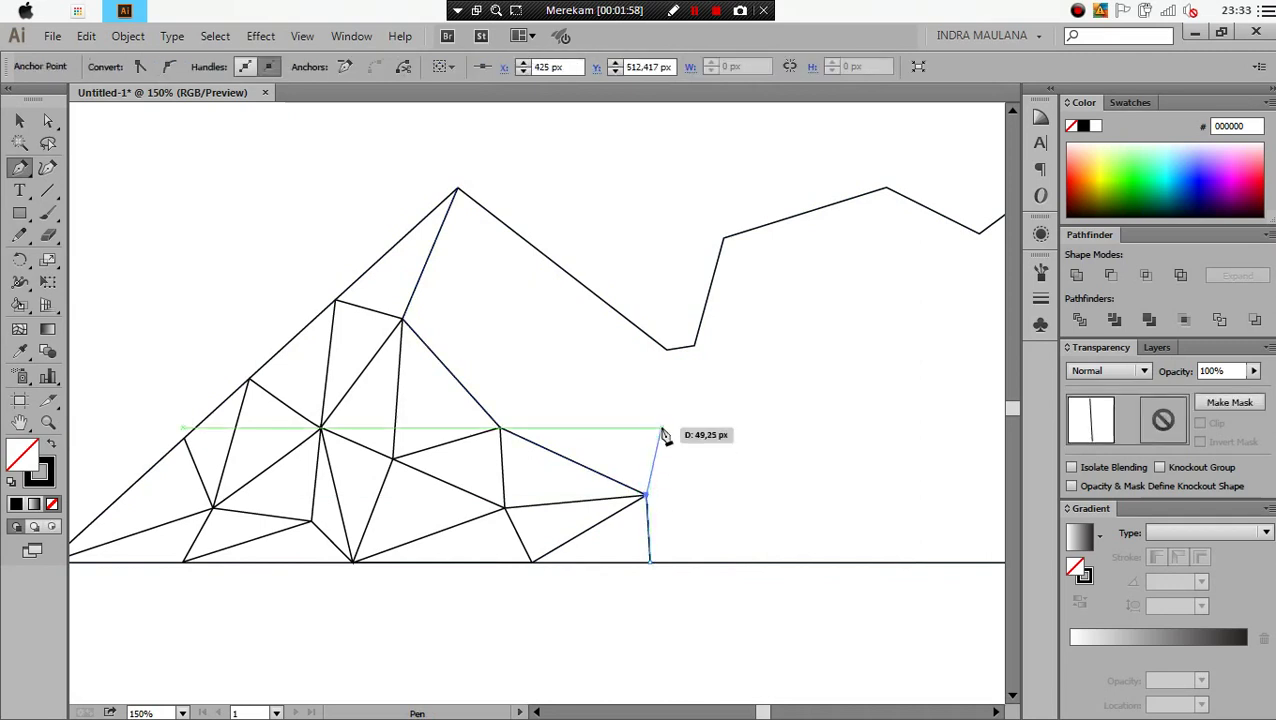
click(660, 428)
click(500, 428)
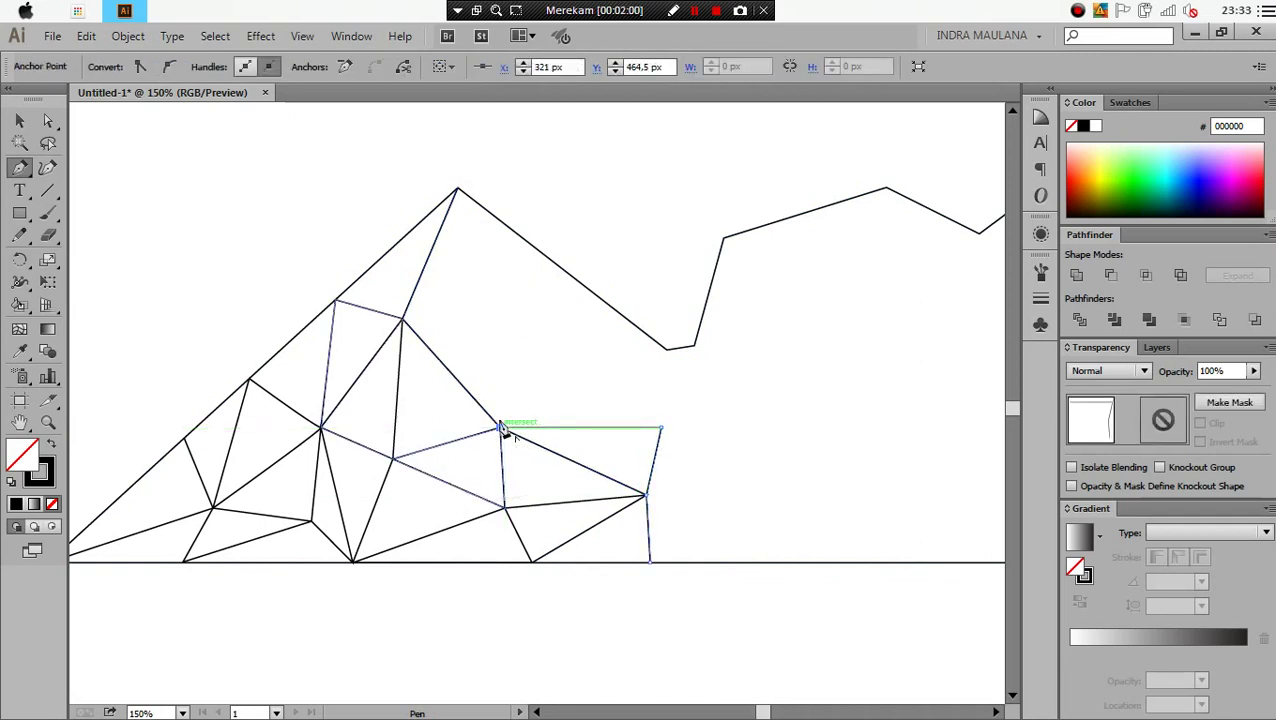
key(ctrl+shift+a)
Draw lines from the corner up to the mountain edge and across the peak to the ridge
click(502, 429)
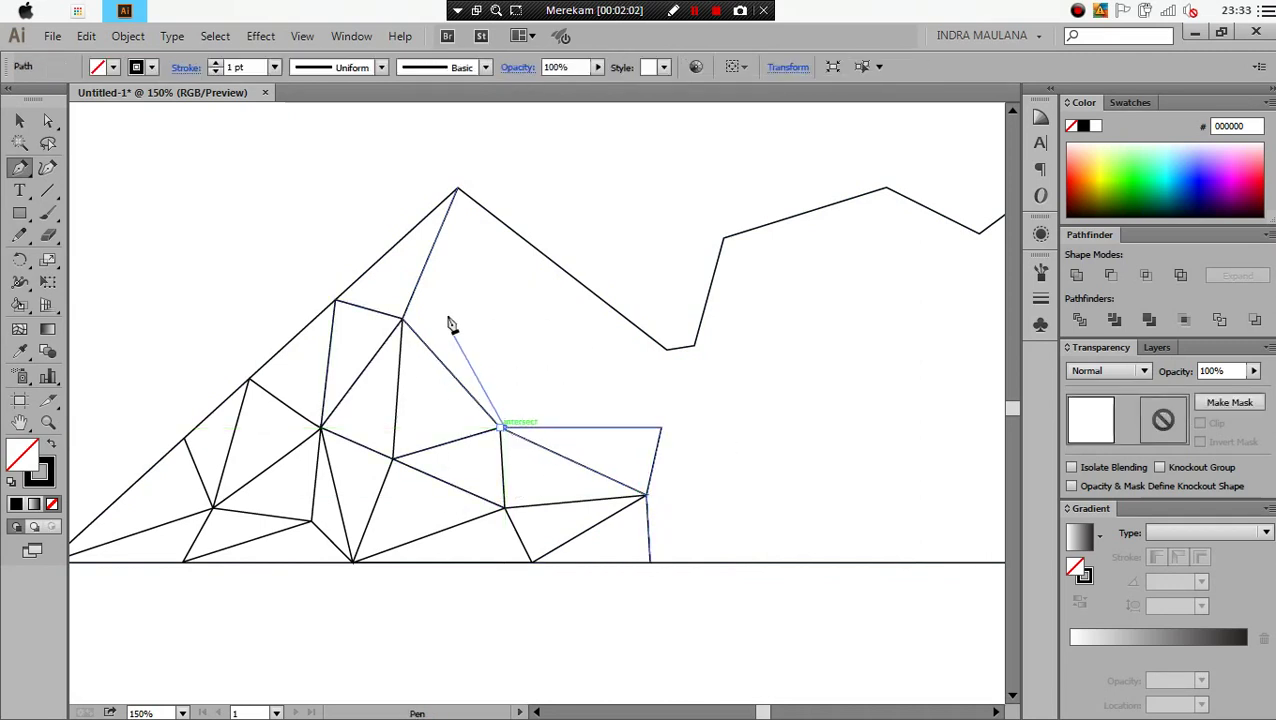
click(436, 250)
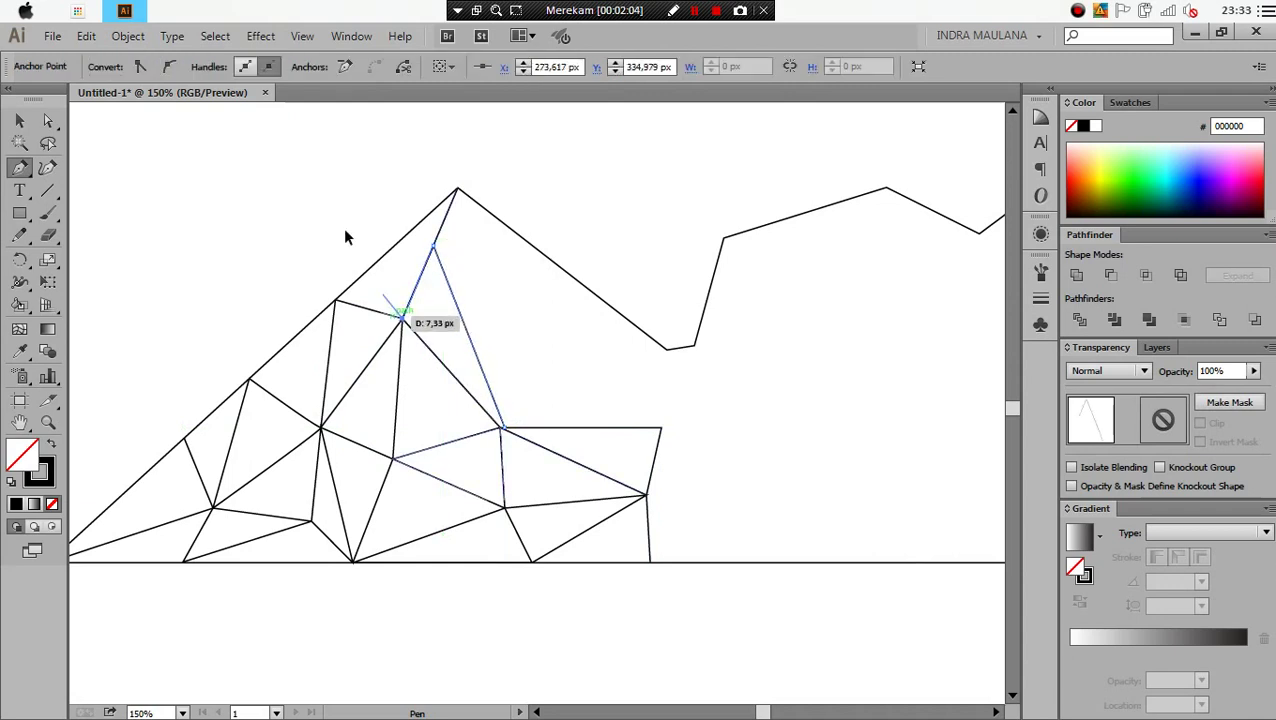
key(ctrl+shift+a)
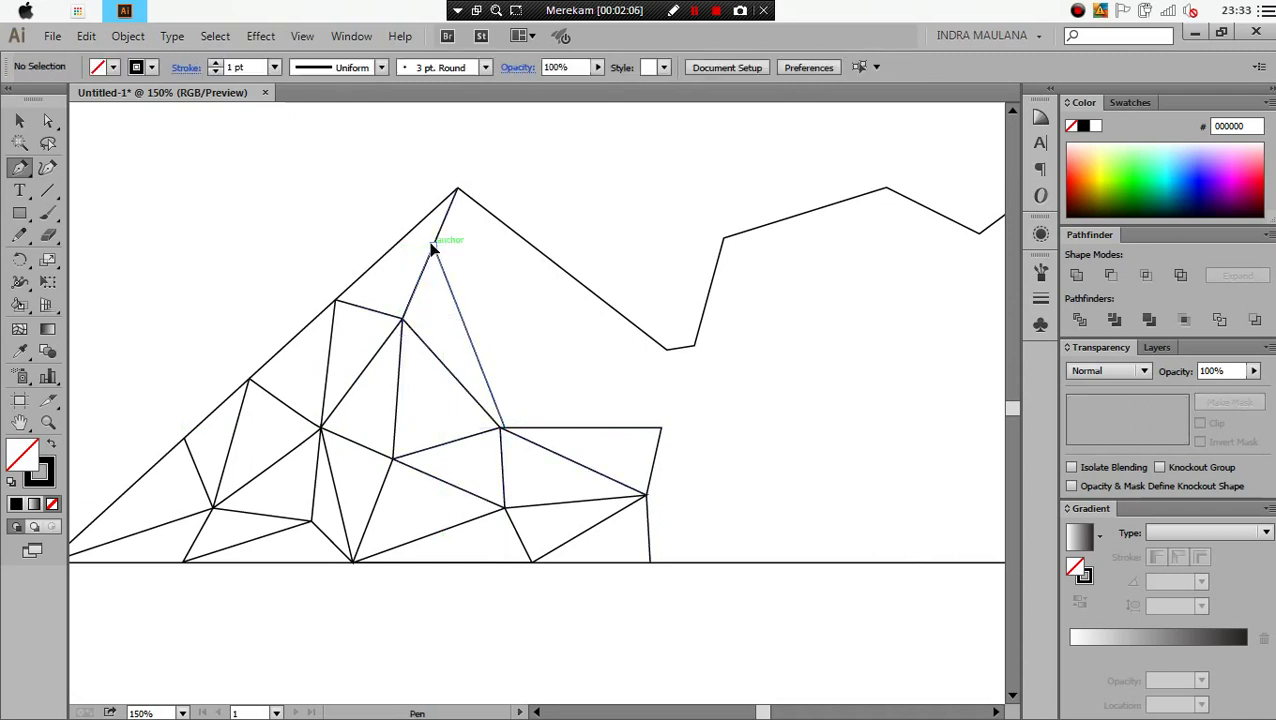
click(427, 220)
key(ctrl+shift+a)
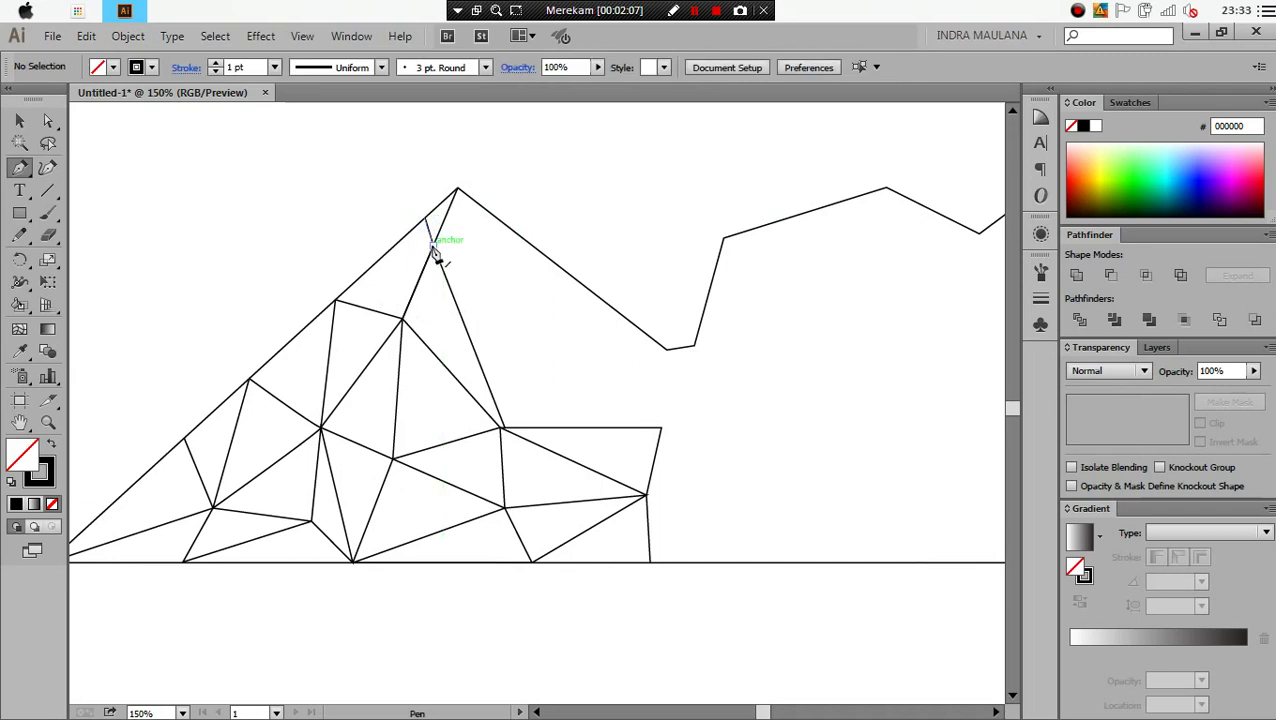
click(434, 250)
click(553, 262)
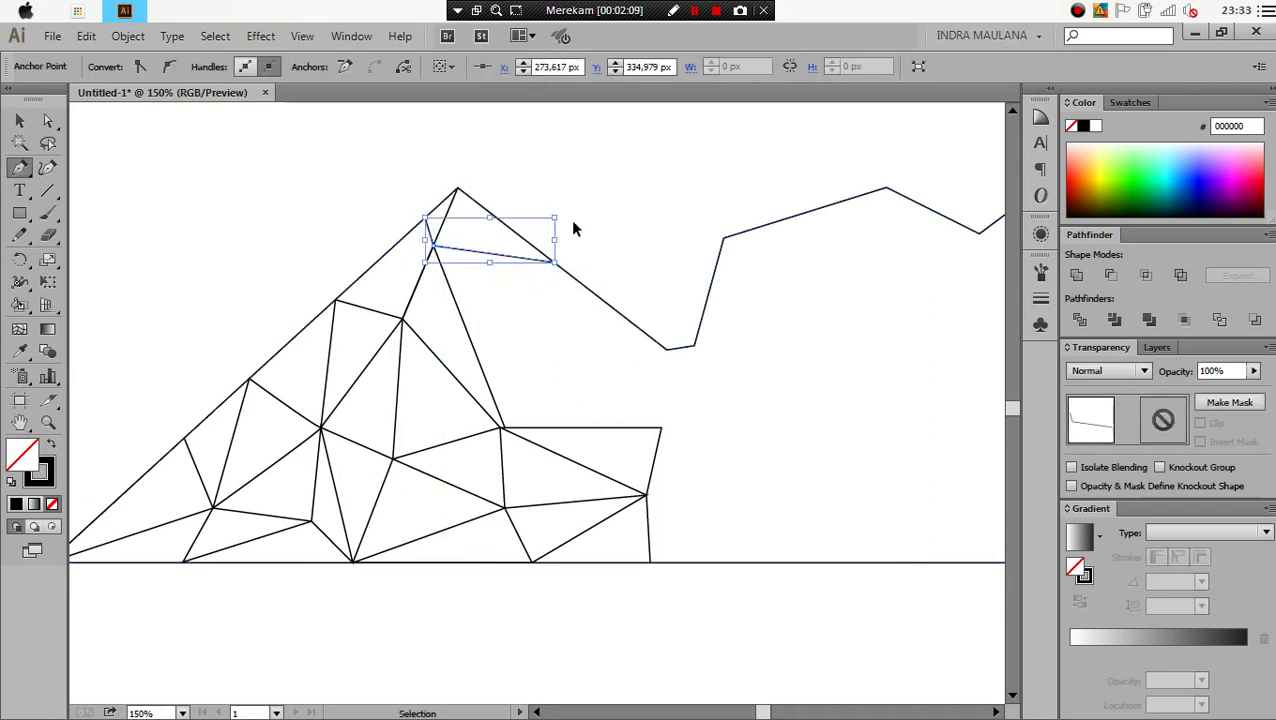
ctrl+click(573, 229)
Draw edges from the ridge down through the slope to the lower mesh corner
click(553, 262)
click(533, 318)
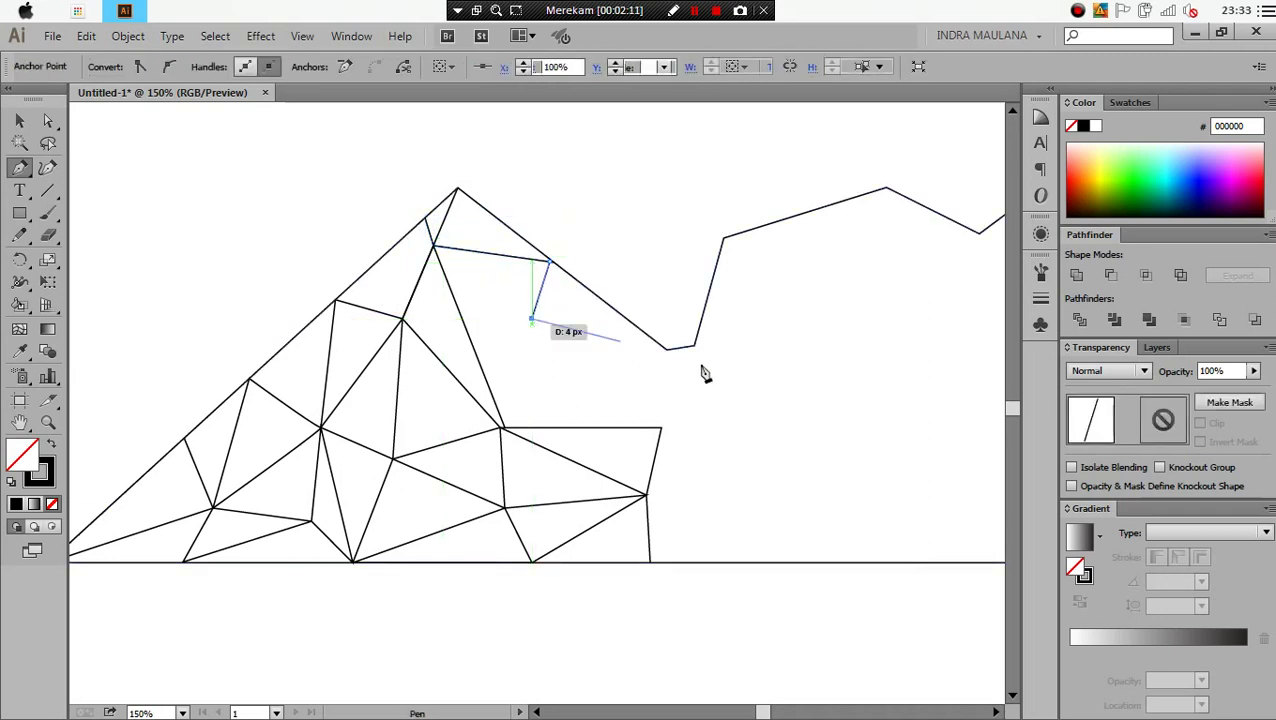
click(665, 348)
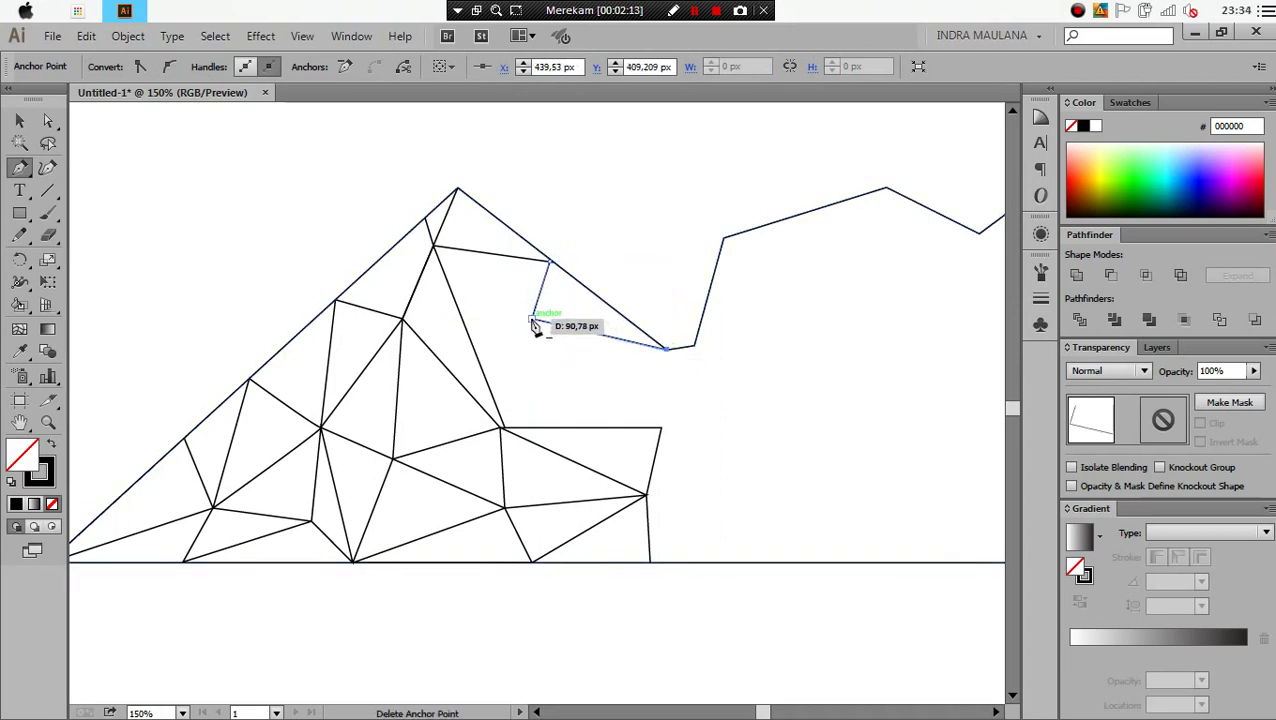
ctrl+click(632, 182)
click(665, 348)
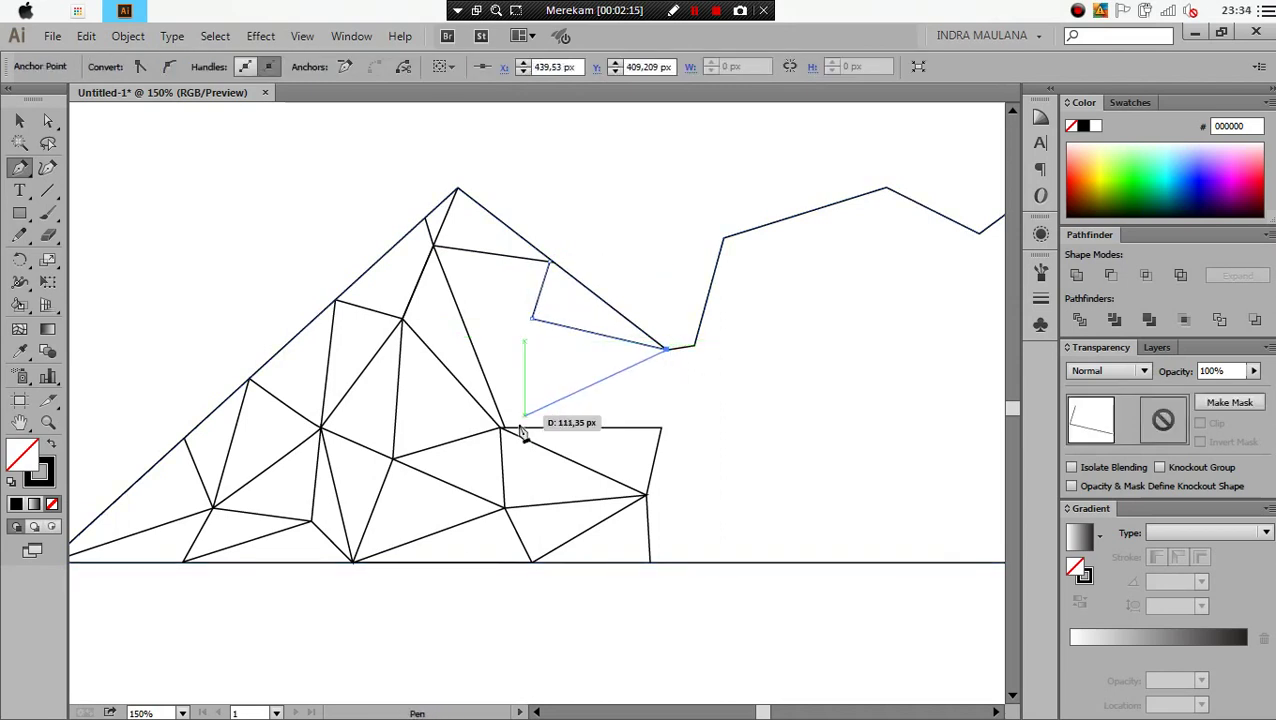
click(503, 428)
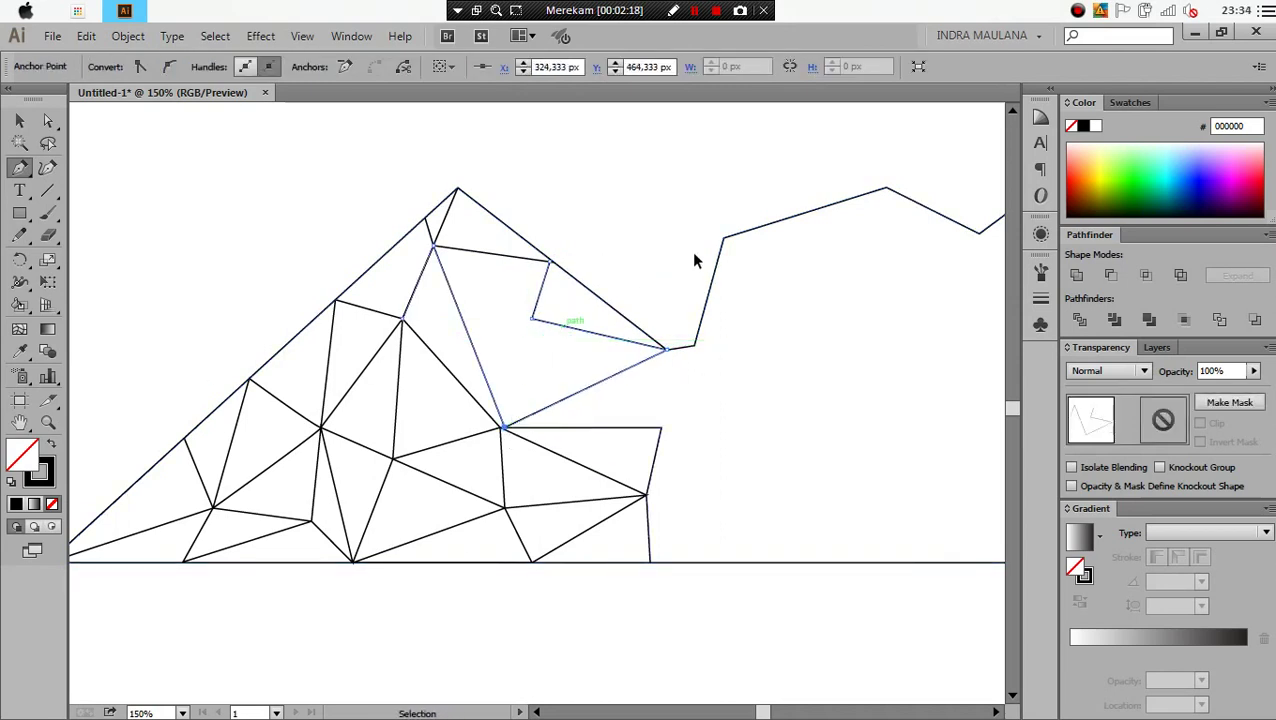
Connect the inner corner to the lower corner and the upper ridge corners to complete the triangles
ctrl+click(555, 322)
click(533, 318)
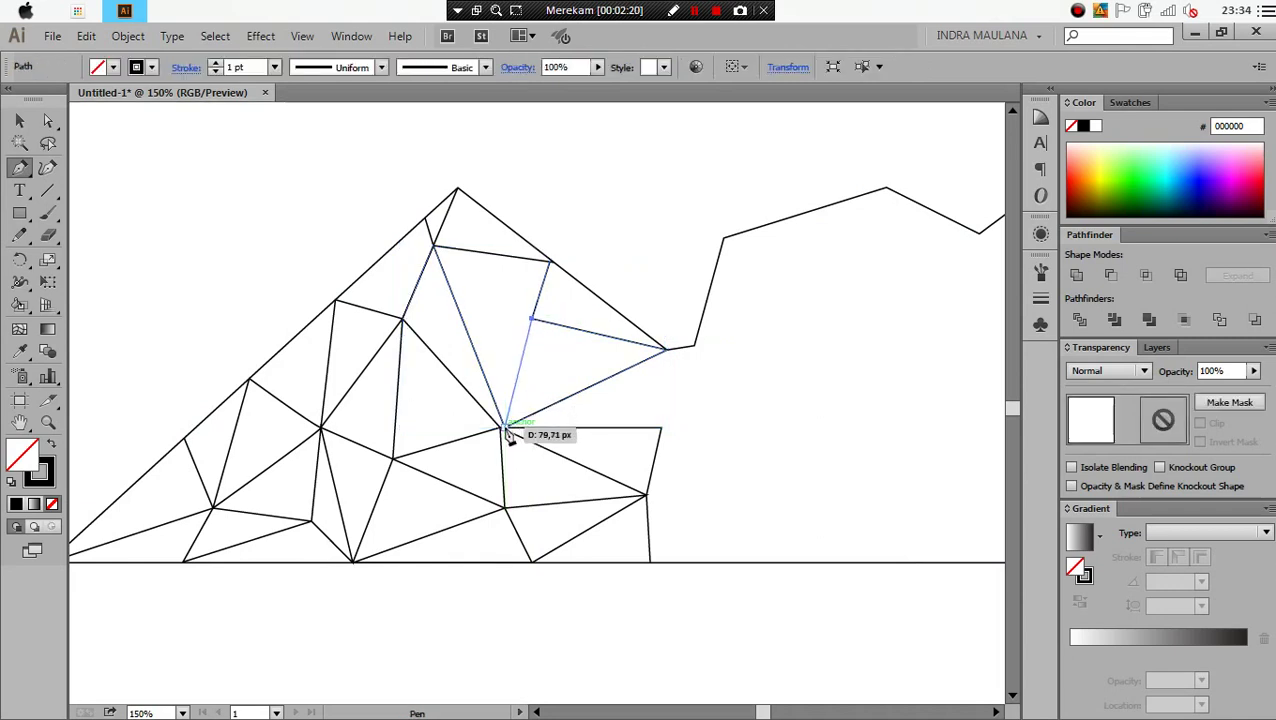
click(505, 428)
ctrl+click(598, 284)
click(534, 319)
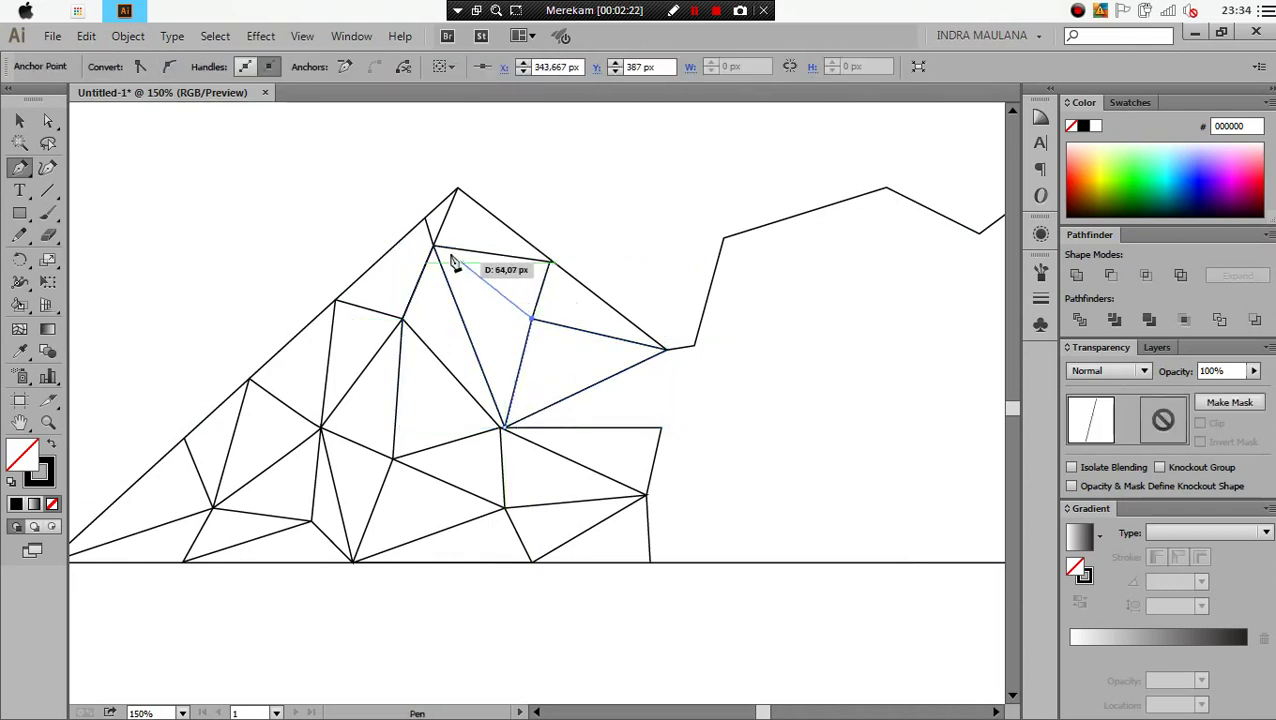
click(433, 245)
ctrl+click(652, 288)
Pan to the second mountain and draw its first triangle from the slope's lower corner to the baseline
drag(652, 288, 536, 253)
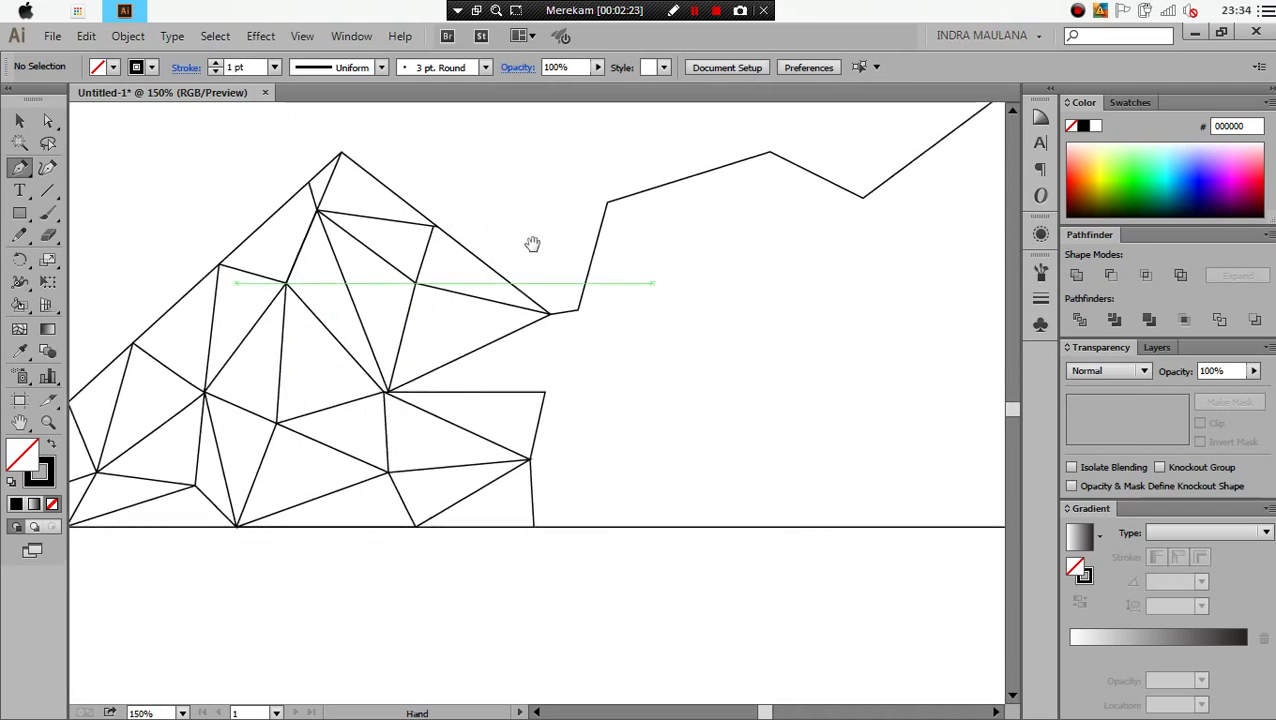
click(548, 314)
click(545, 392)
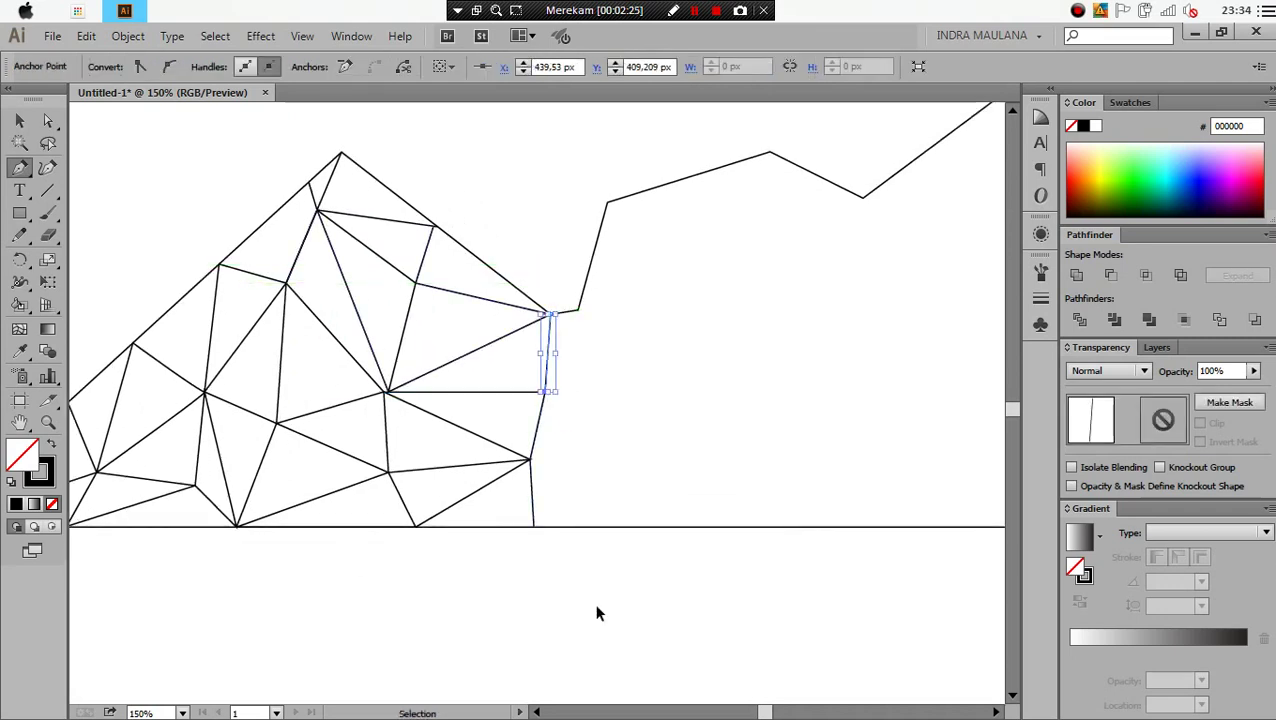
ctrl+click(598, 612)
drag(625, 570, 517, 552)
click(421, 441)
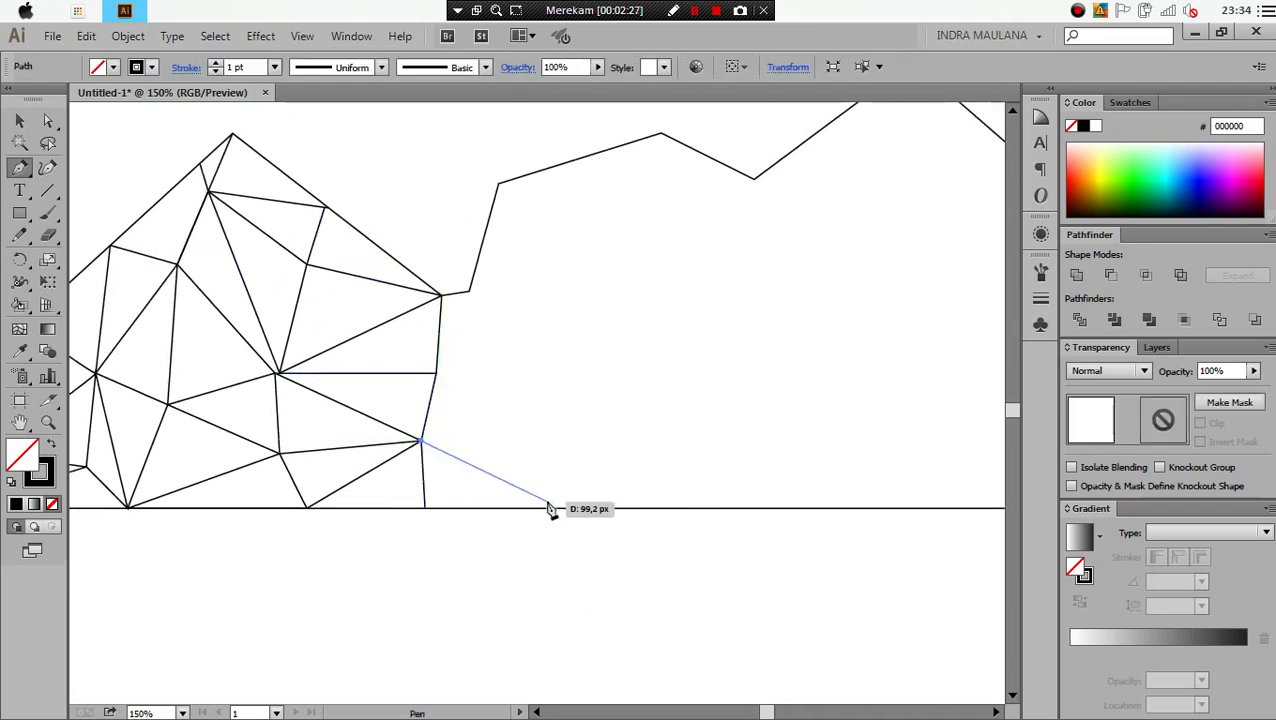
click(557, 507)
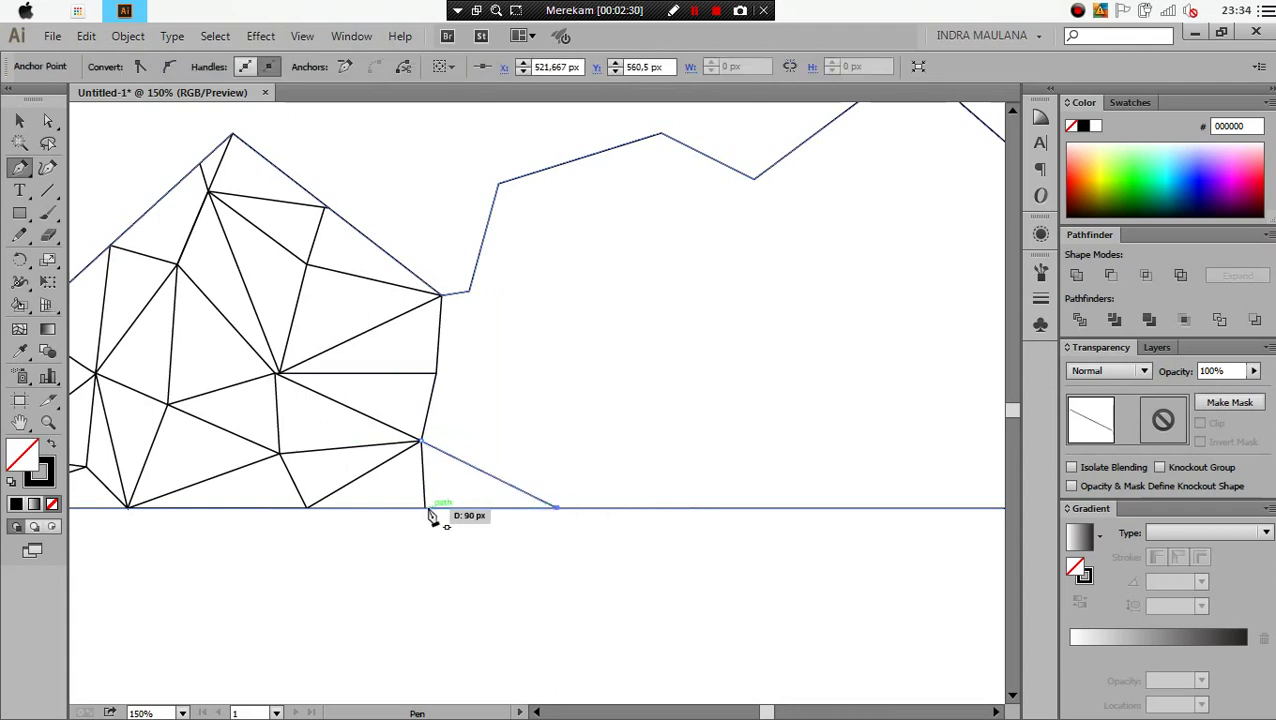
click(425, 507)
ctrl+click(504, 555)
Add edges from the baseline corner up the slope to the upper ridge point
drag(540, 559, 469, 581)
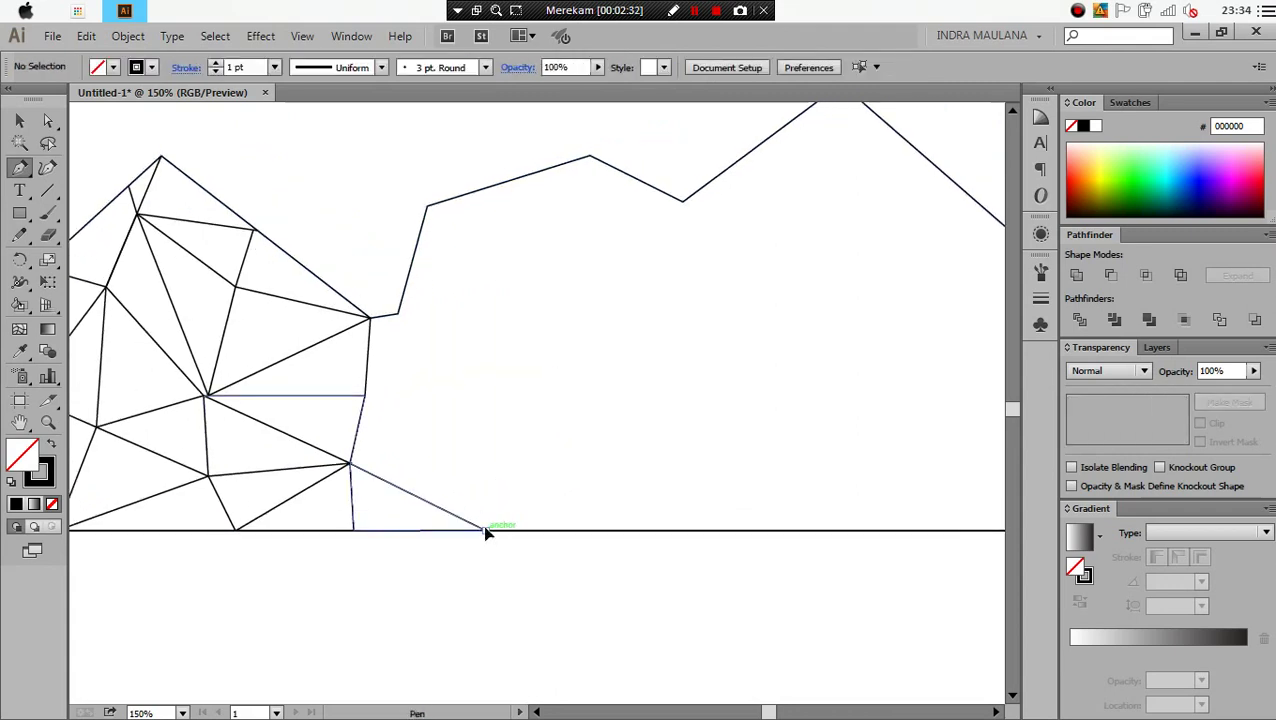
drag(485, 531, 370, 425)
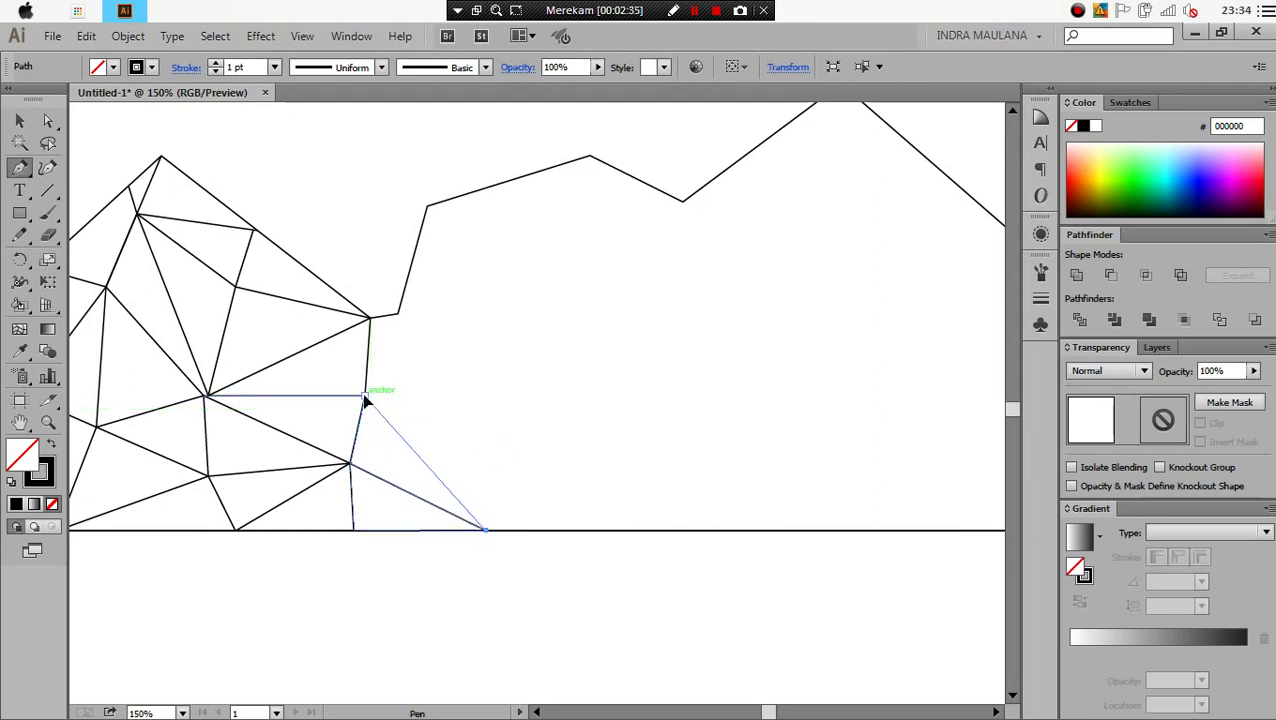
click(364, 397)
click(399, 315)
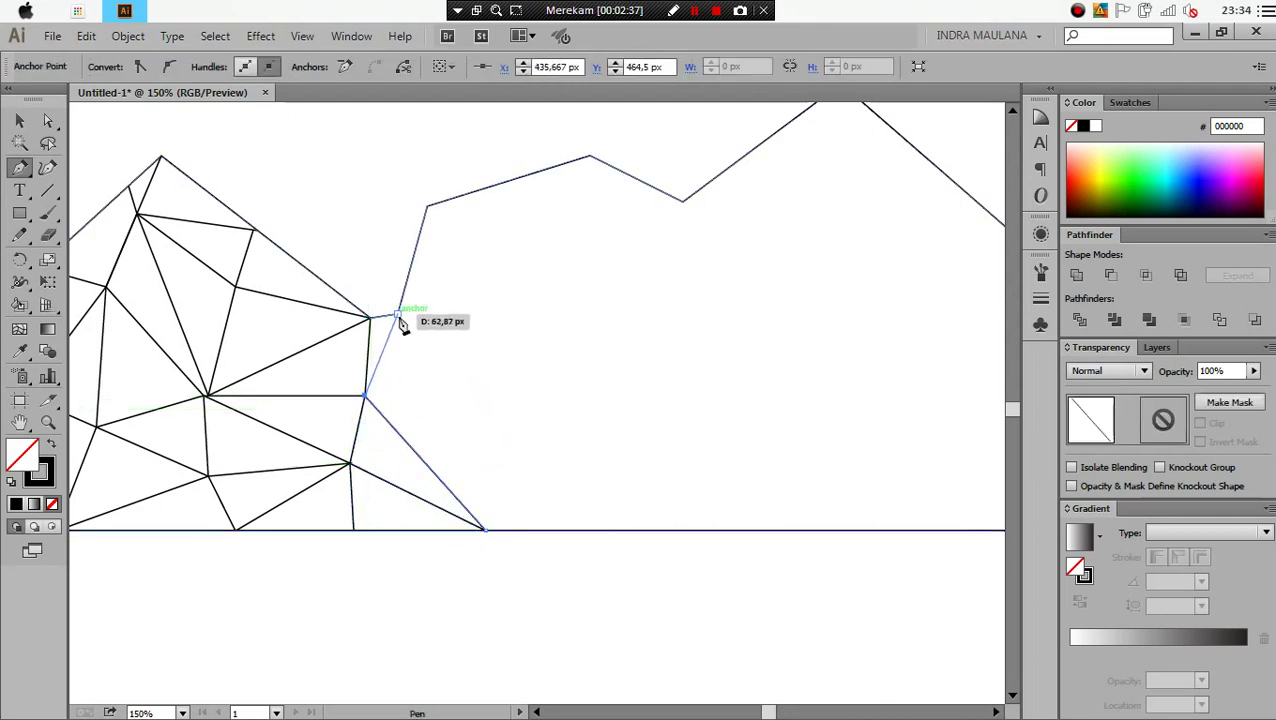
ctrl+click(373, 239)
click(398, 314)
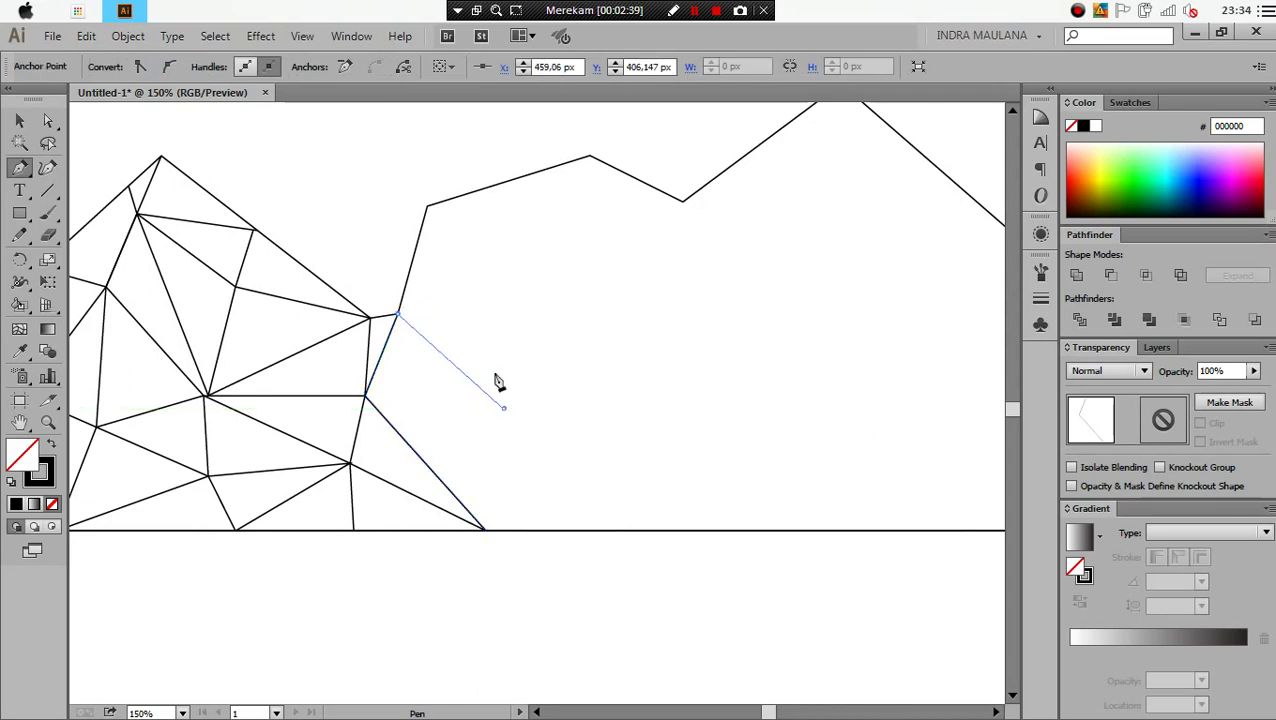
click(427, 207)
ctrl+click(387, 175)
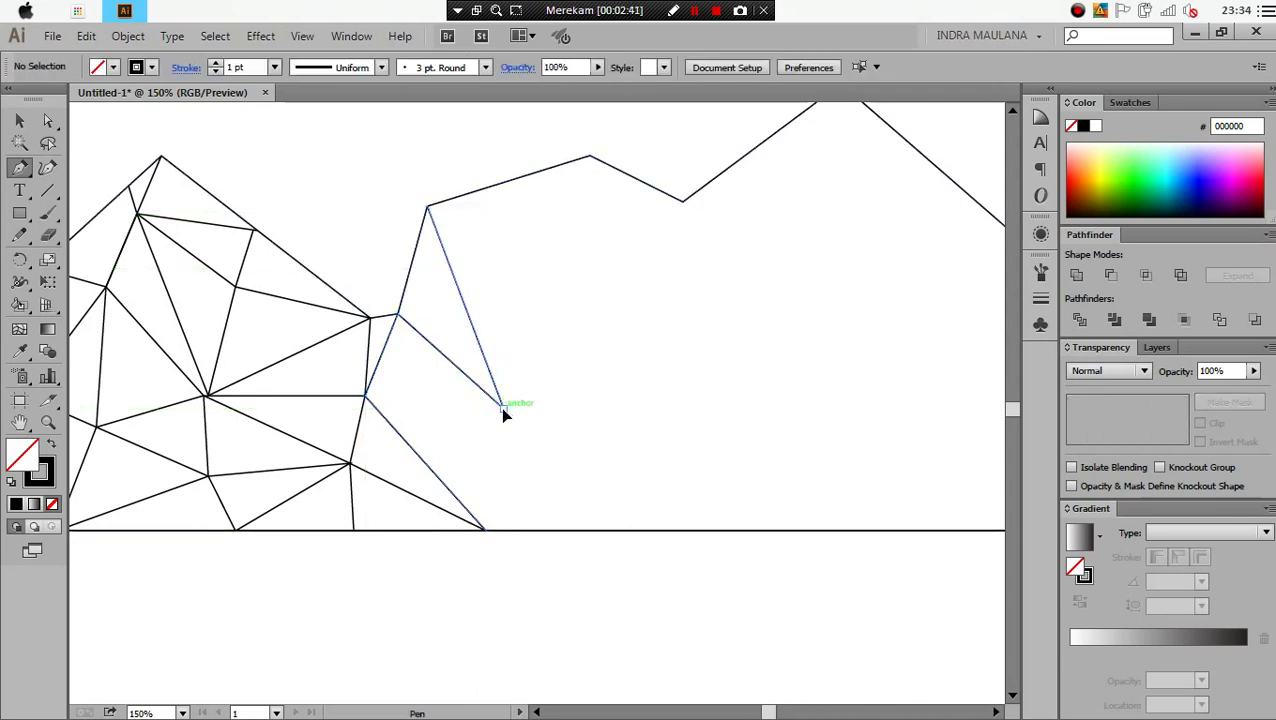
Join the slope corner to a new inner point and drop an edge to the baseline
click(500, 406)
click(365, 397)
ctrl+click(380, 340)
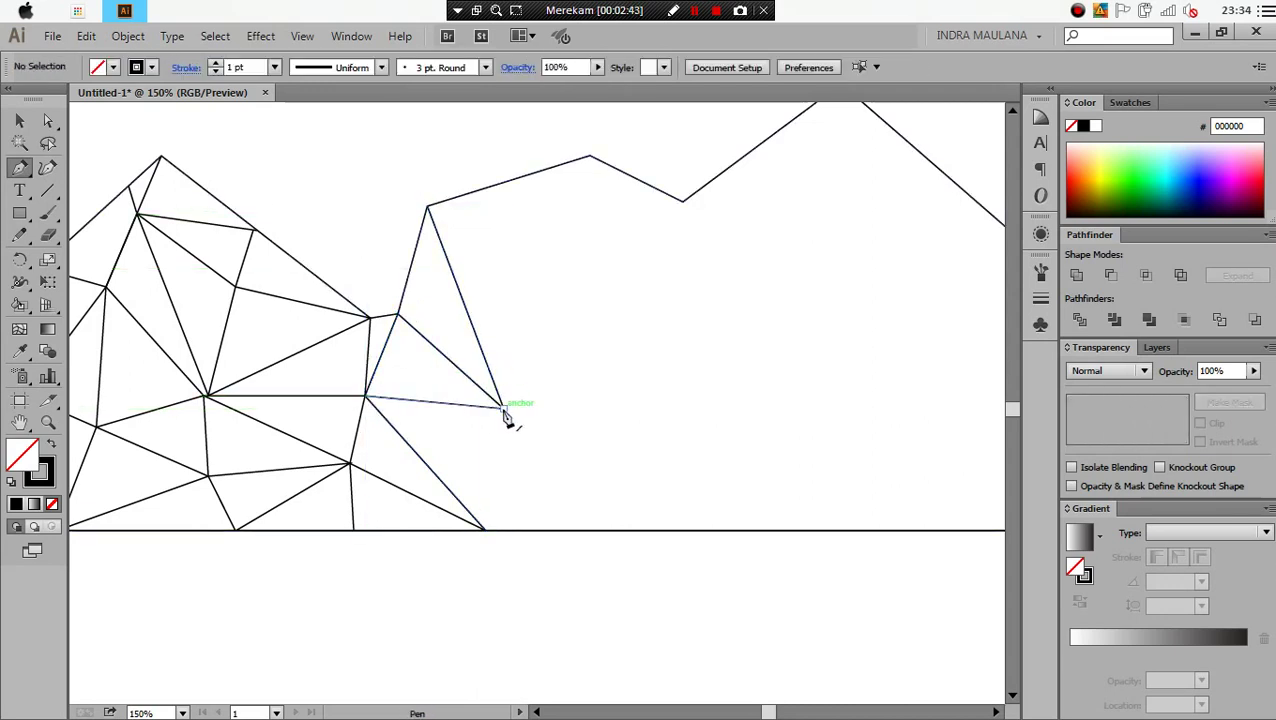
click(503, 407)
click(487, 530)
ctrl+click(630, 590)
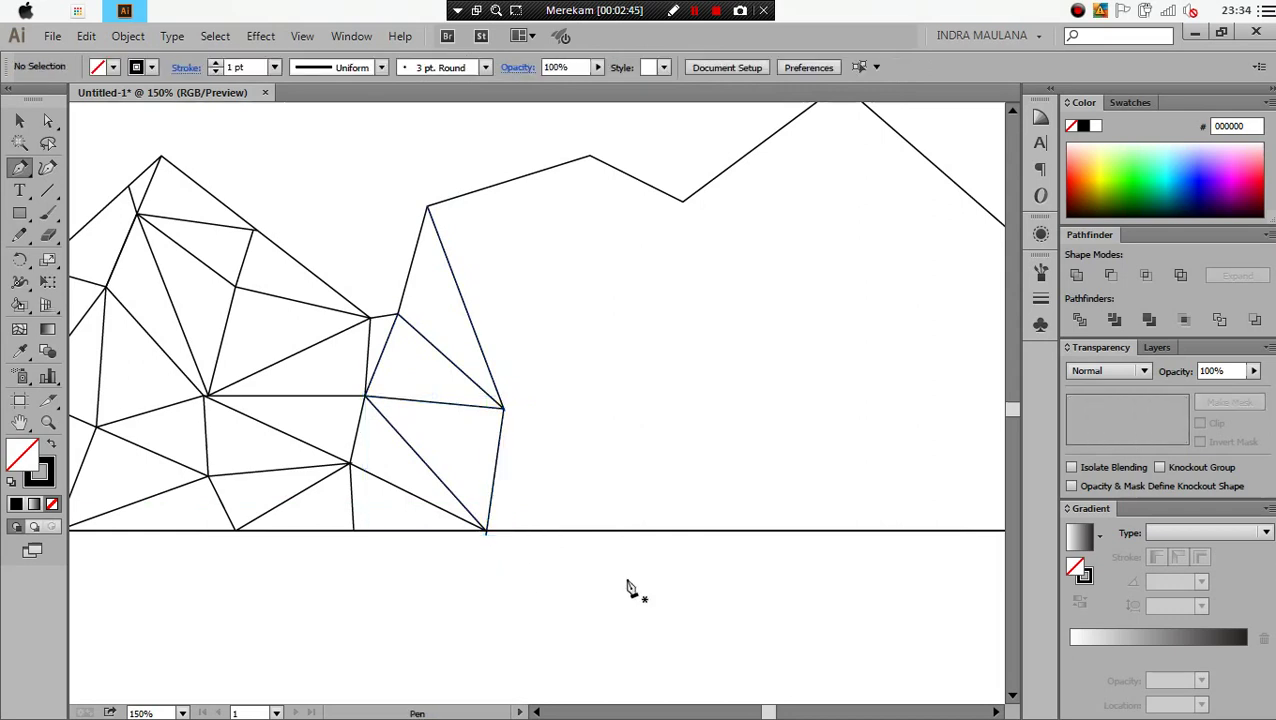
scroll(435, 455, right, 3)
Draw a triangle from the inner point to the baseline and a new upper point
click(425, 418)
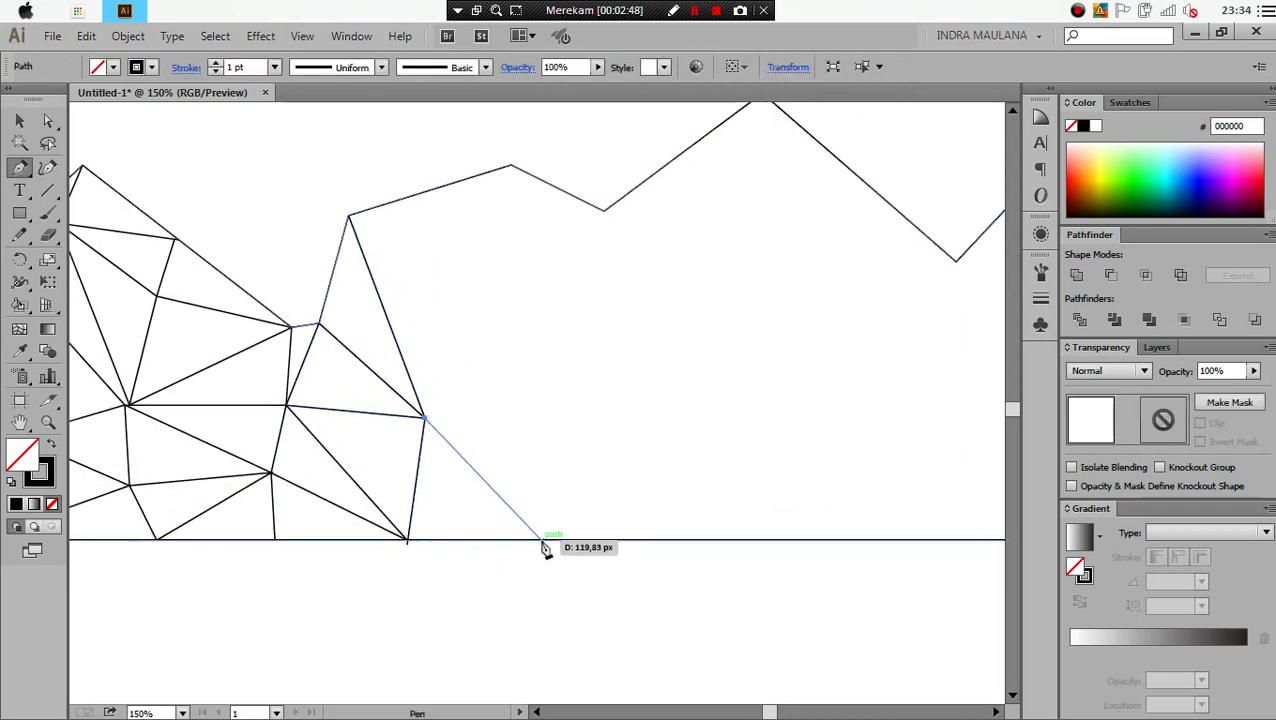
click(540, 540)
ctrl+click(575, 546)
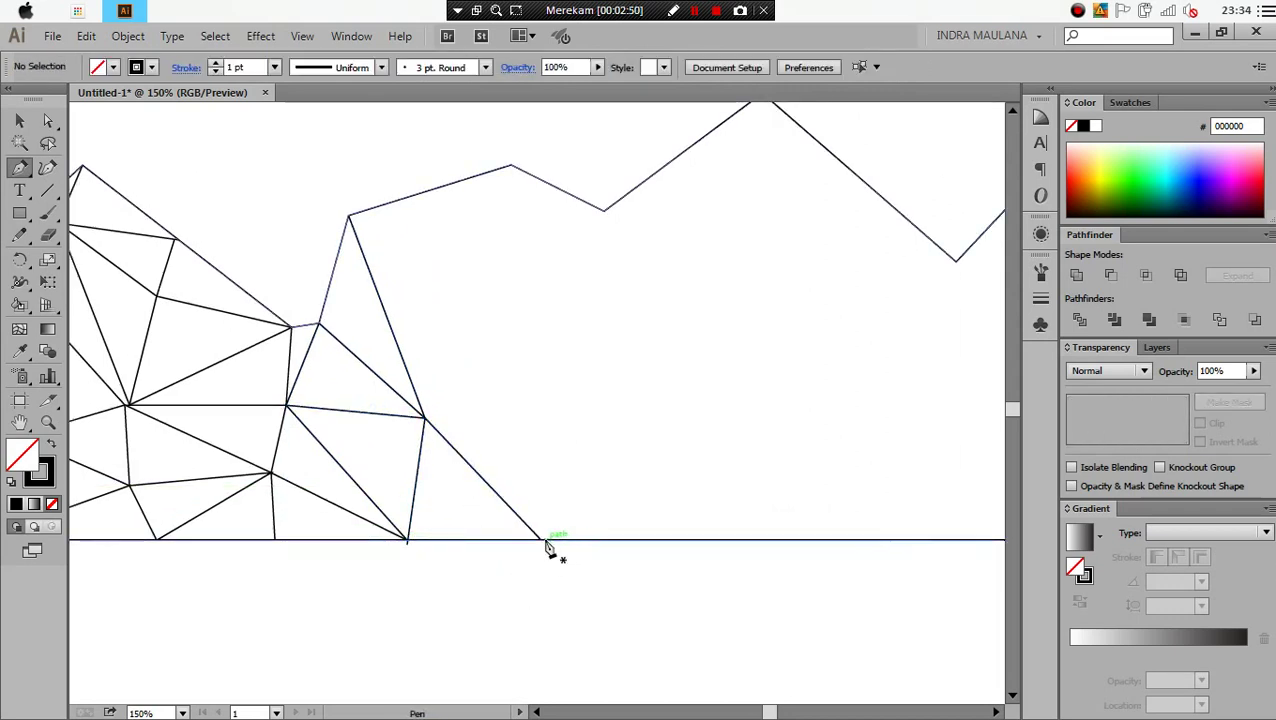
click(540, 540)
click(628, 400)
click(422, 418)
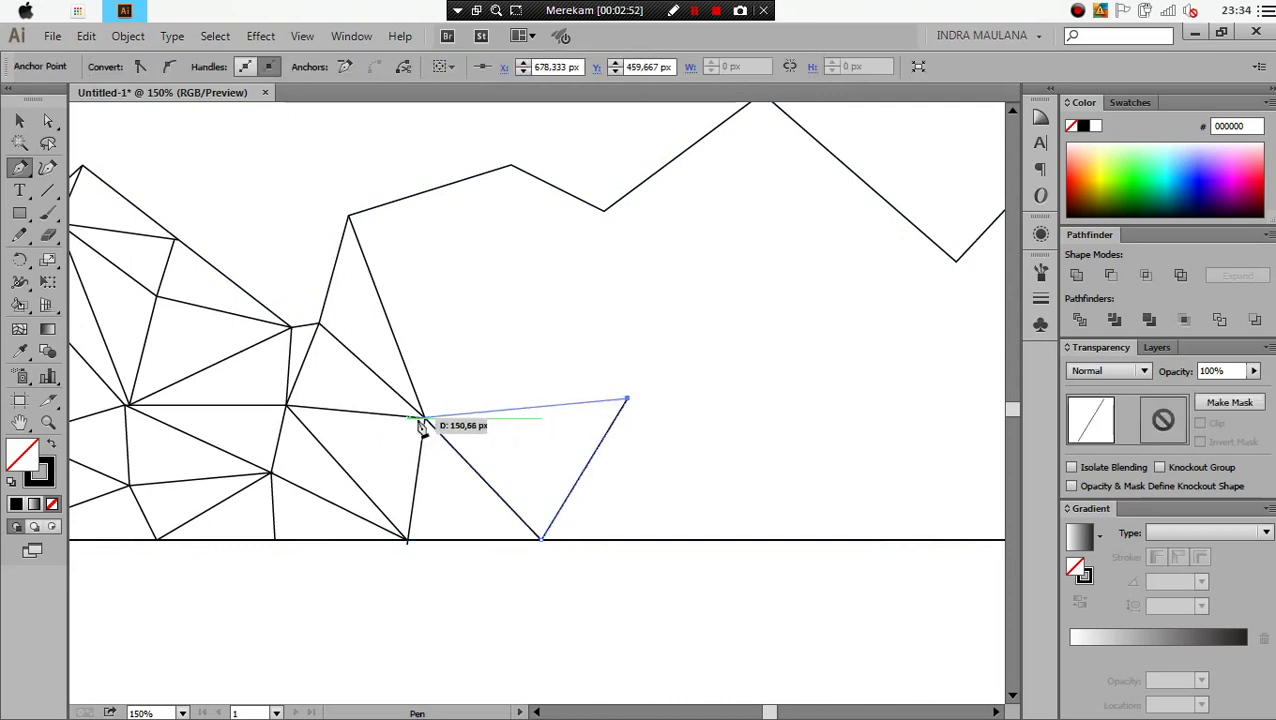
key(ctrl)
key(ctrl)
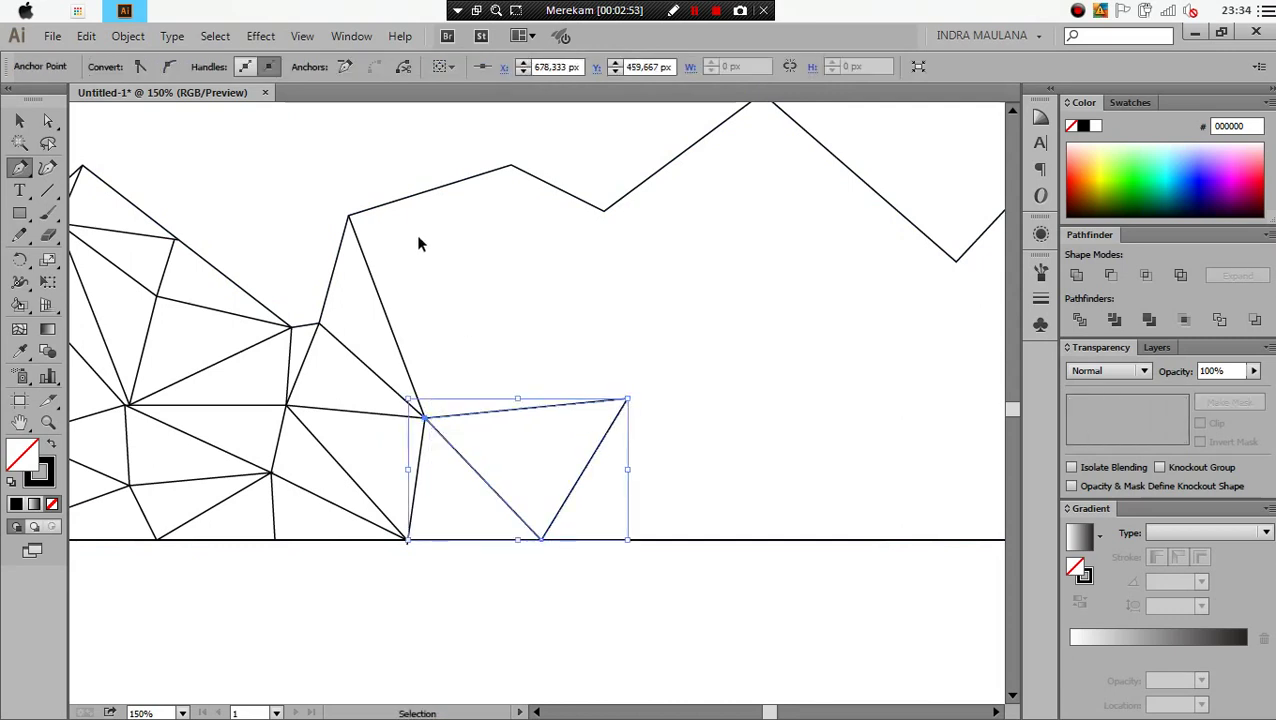
Draw an edge from the ridge to the inner point and a small triangle under the ridge
ctrl+click(420, 244)
click(414, 194)
click(424, 417)
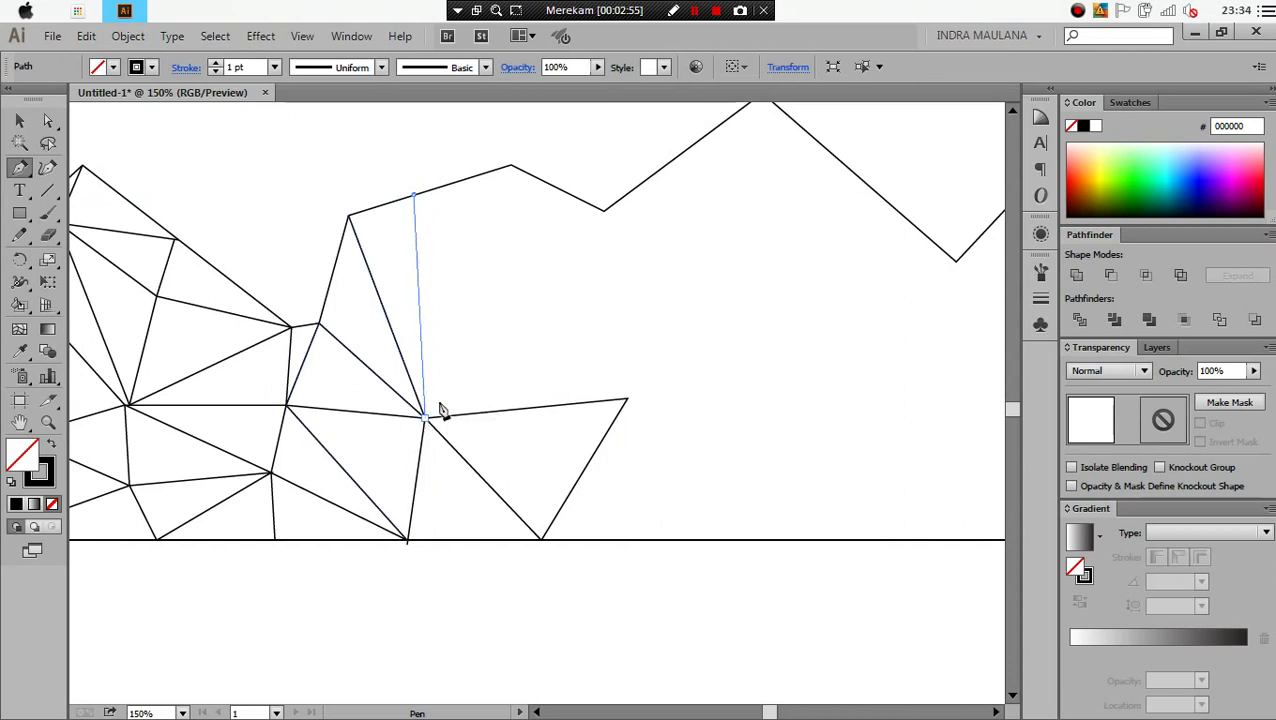
ctrl+click(520, 330)
click(604, 210)
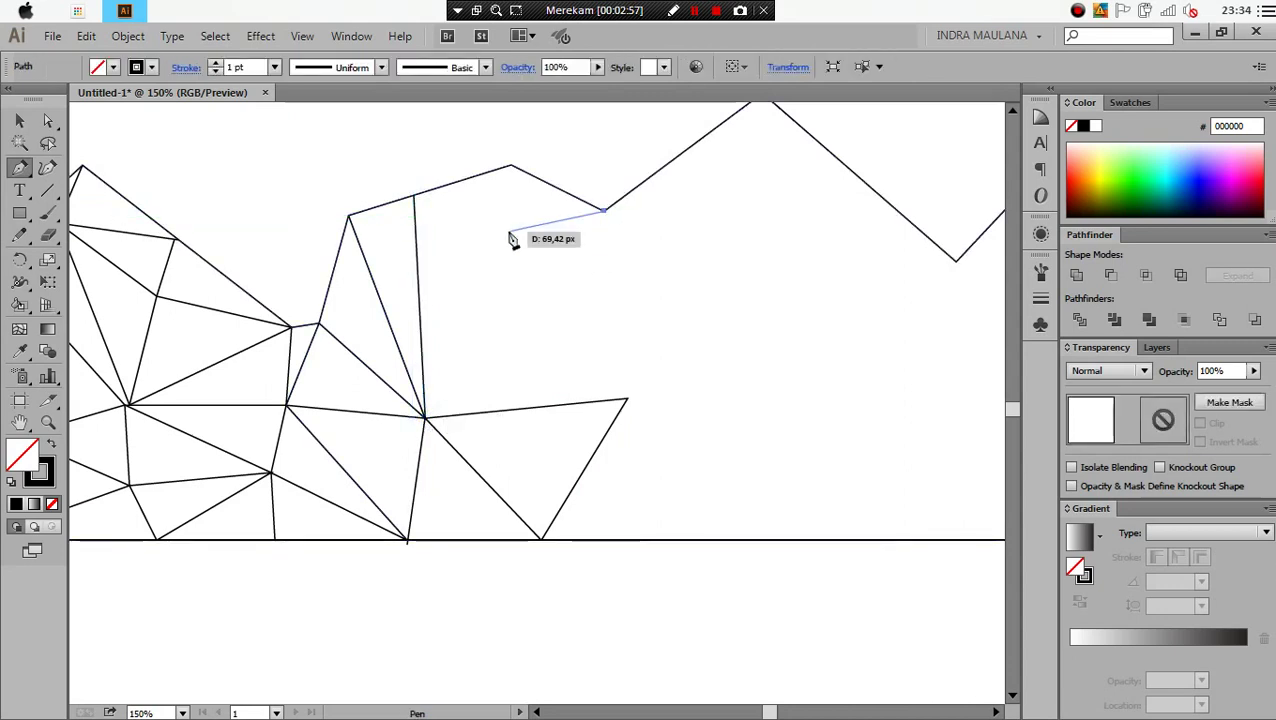
click(509, 231)
click(511, 166)
ctrl+click(512, 240)
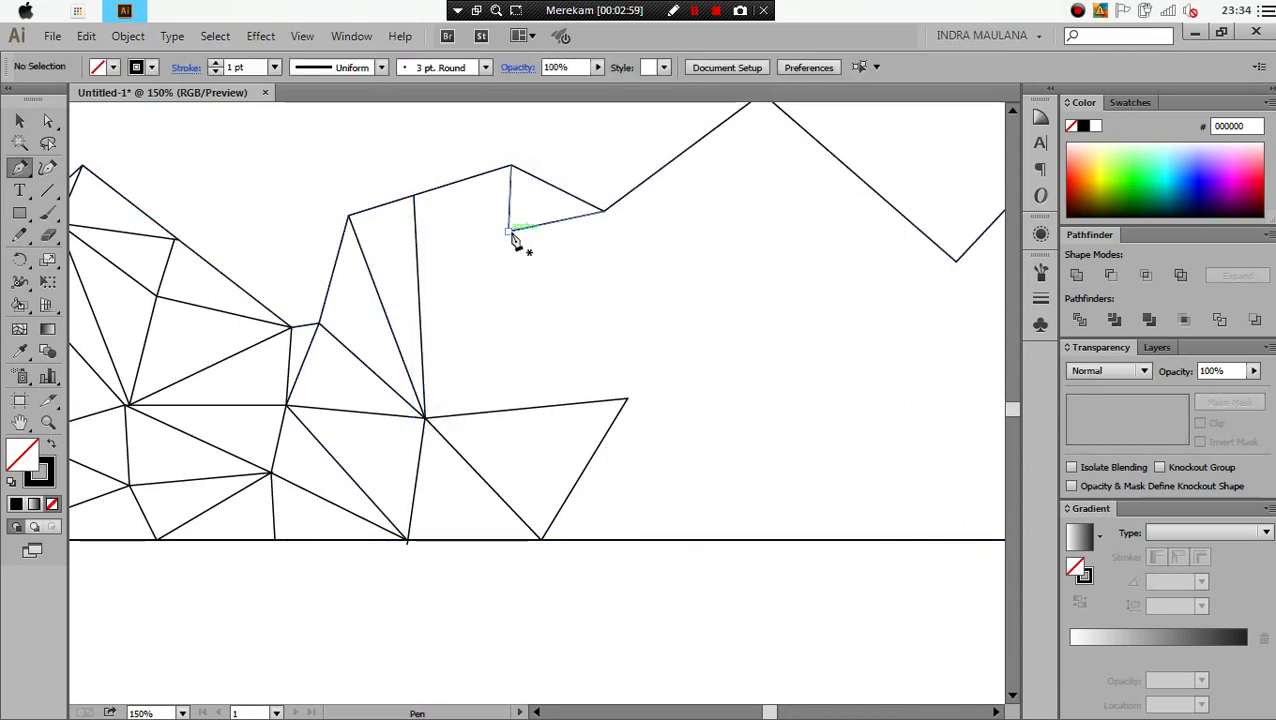
Connect the ridge point to the new inner point and down to the central vertex
click(414, 194)
click(509, 231)
ctrl+click(399, 160)
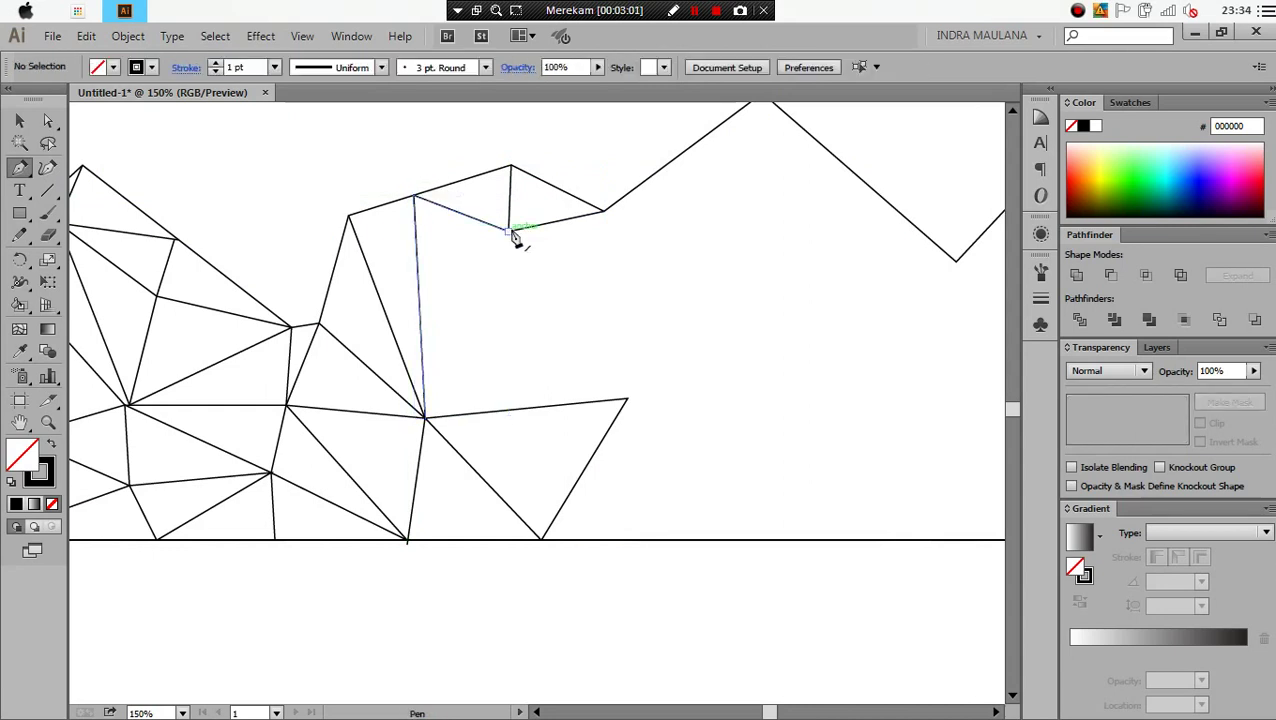
click(509, 231)
click(426, 415)
ctrl+click(555, 160)
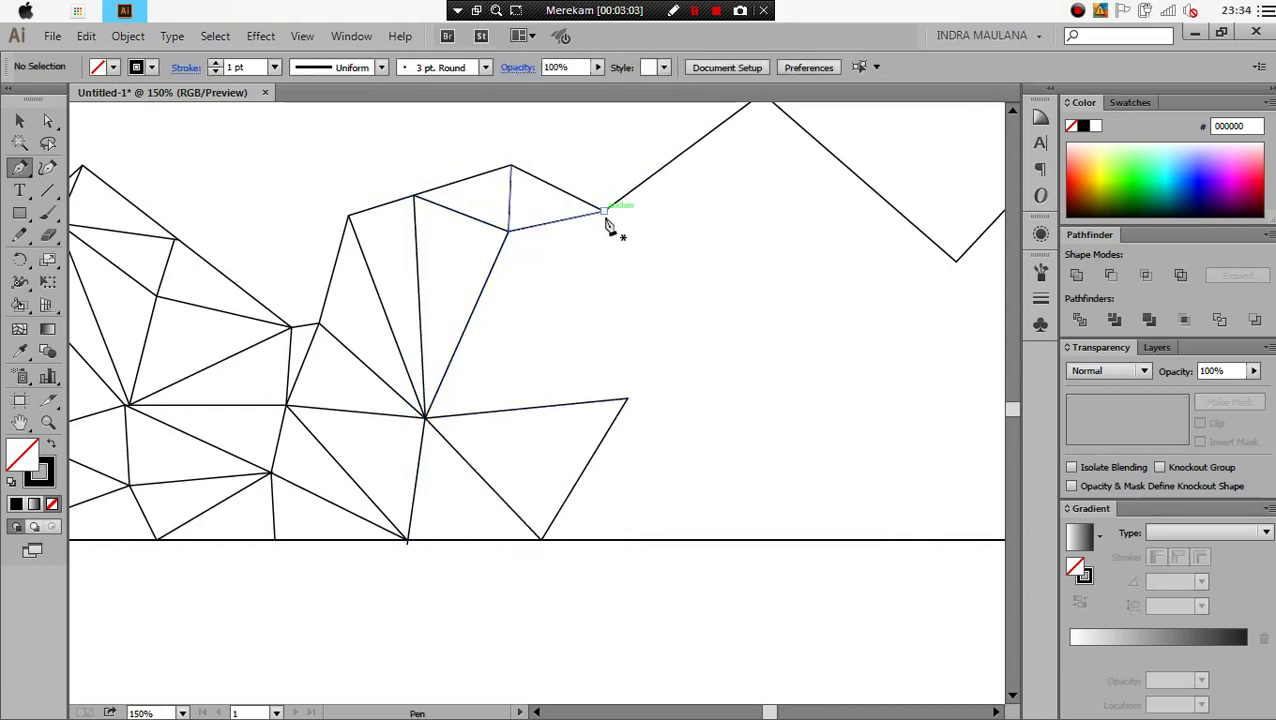
Connect the ridge corner to the central vertex and the right triangle's tip
click(604, 211)
click(426, 415)
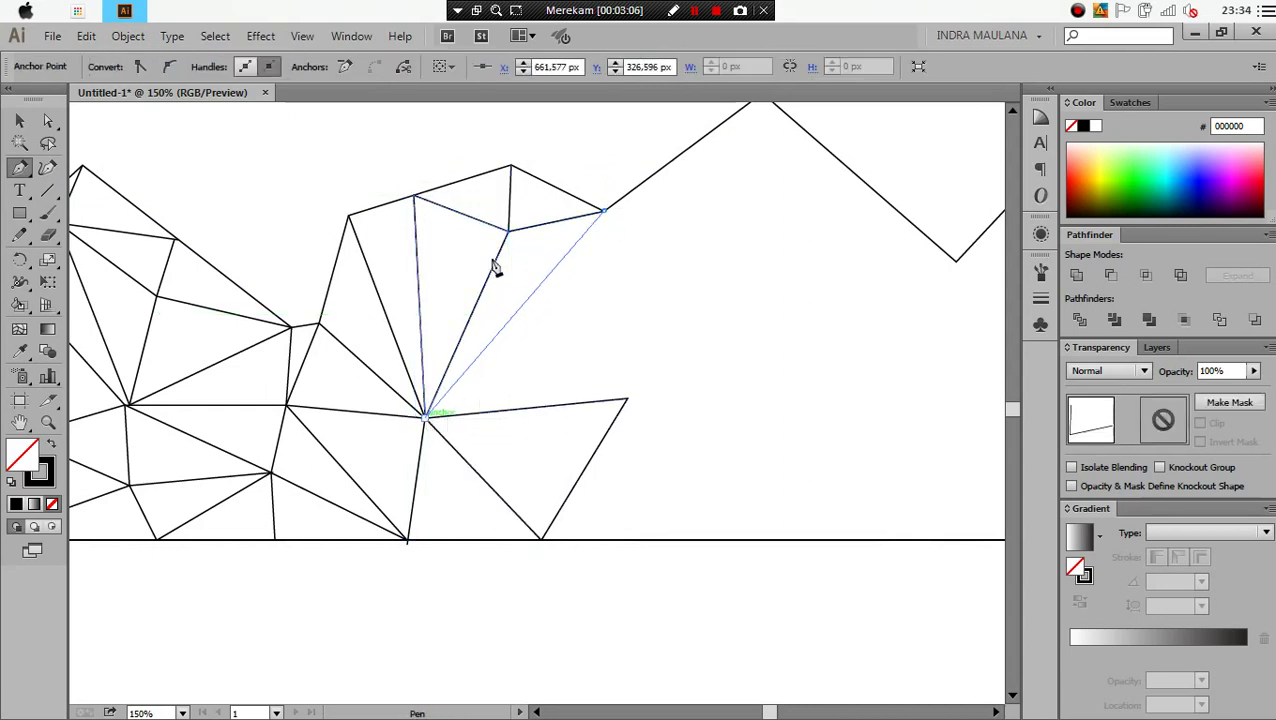
ctrl+click(604, 220)
click(604, 210)
click(627, 399)
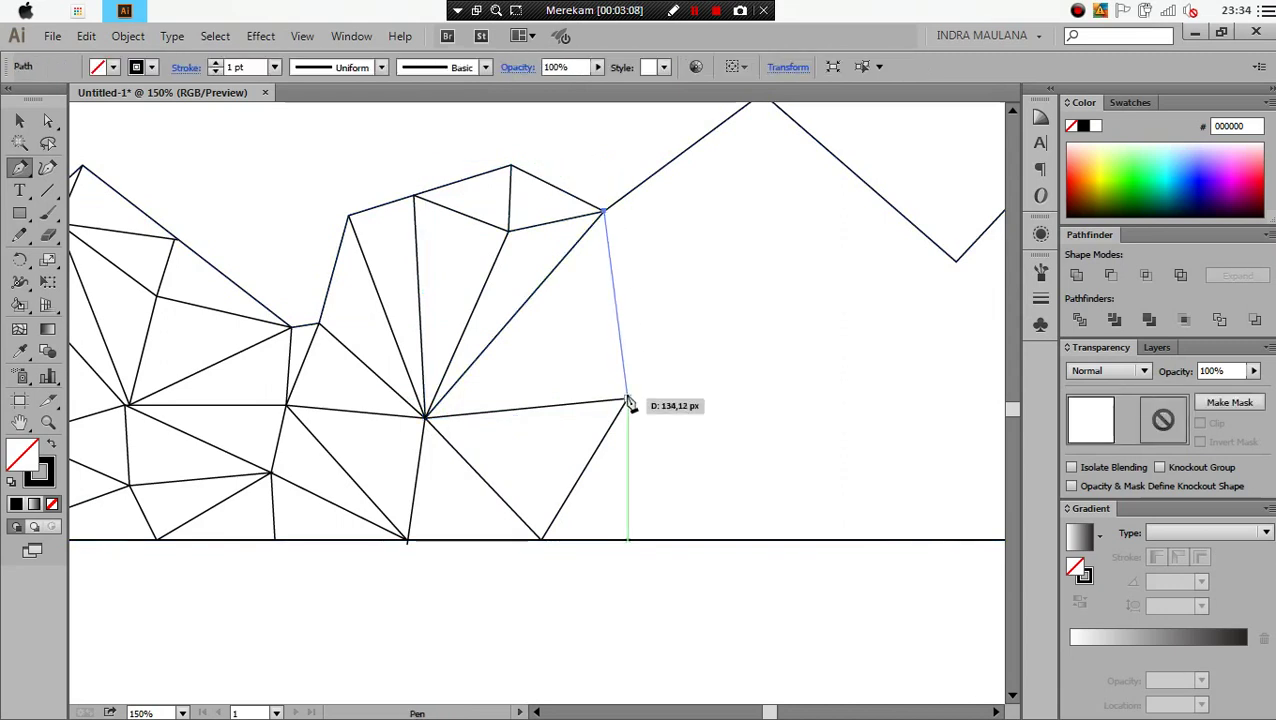
ctrl+click(713, 423)
Zoom in on the second peak and delete the fan lines around its centre vertex
key(ctrl+minus)
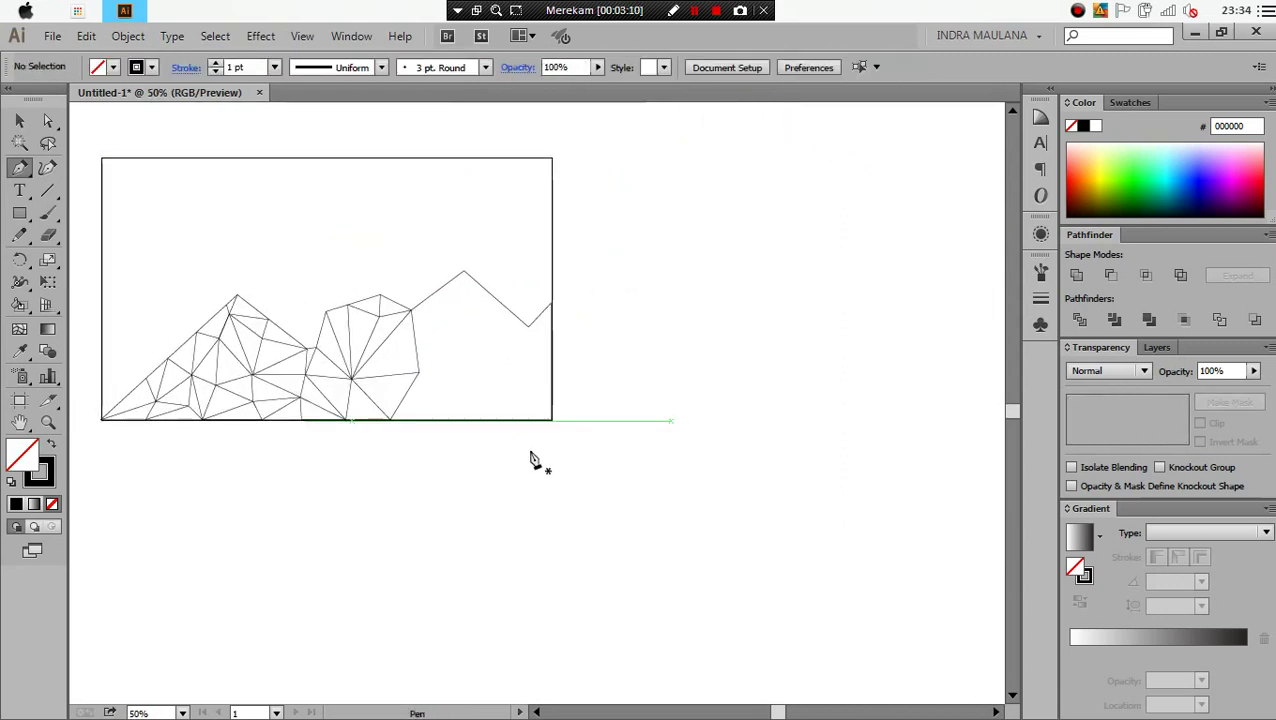
key(ctrl+1)
drag(581, 342, 621, 343)
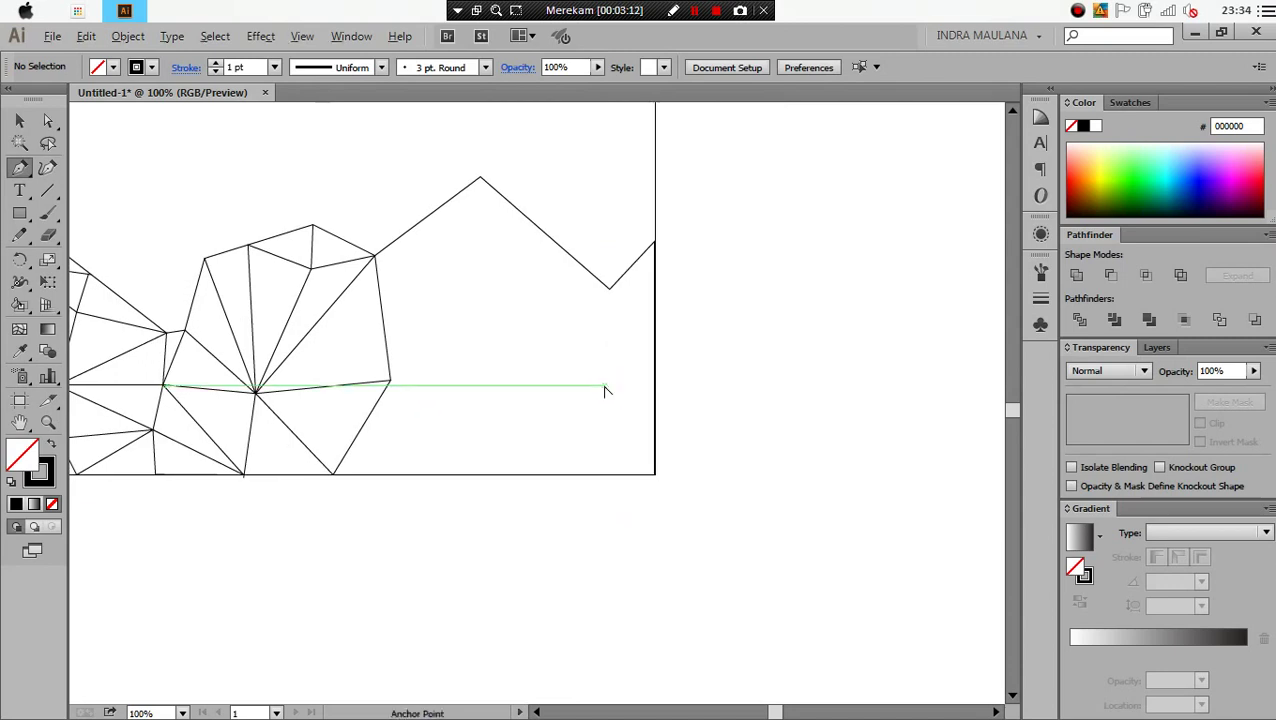
alt+scroll(604, 390, down, 1)
alt+scroll(407, 401, up, 1)
alt+scroll(407, 401, up, 1)
key(v)
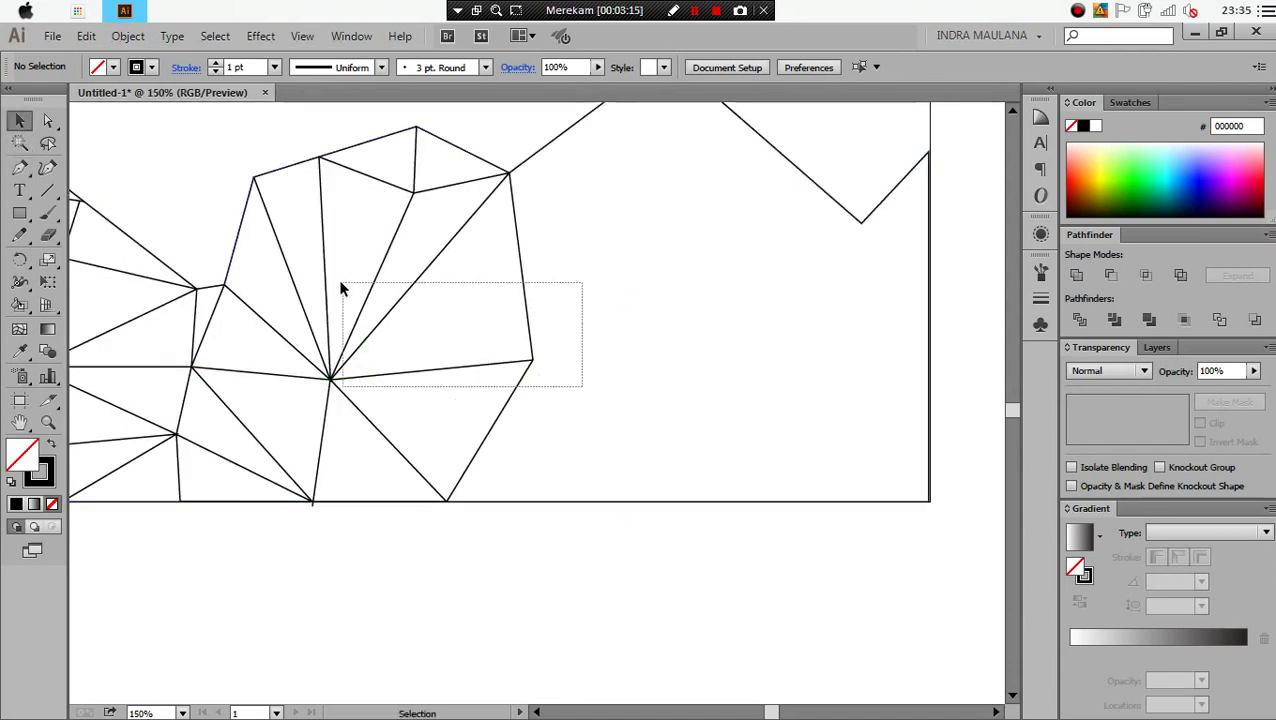
key(Delete)
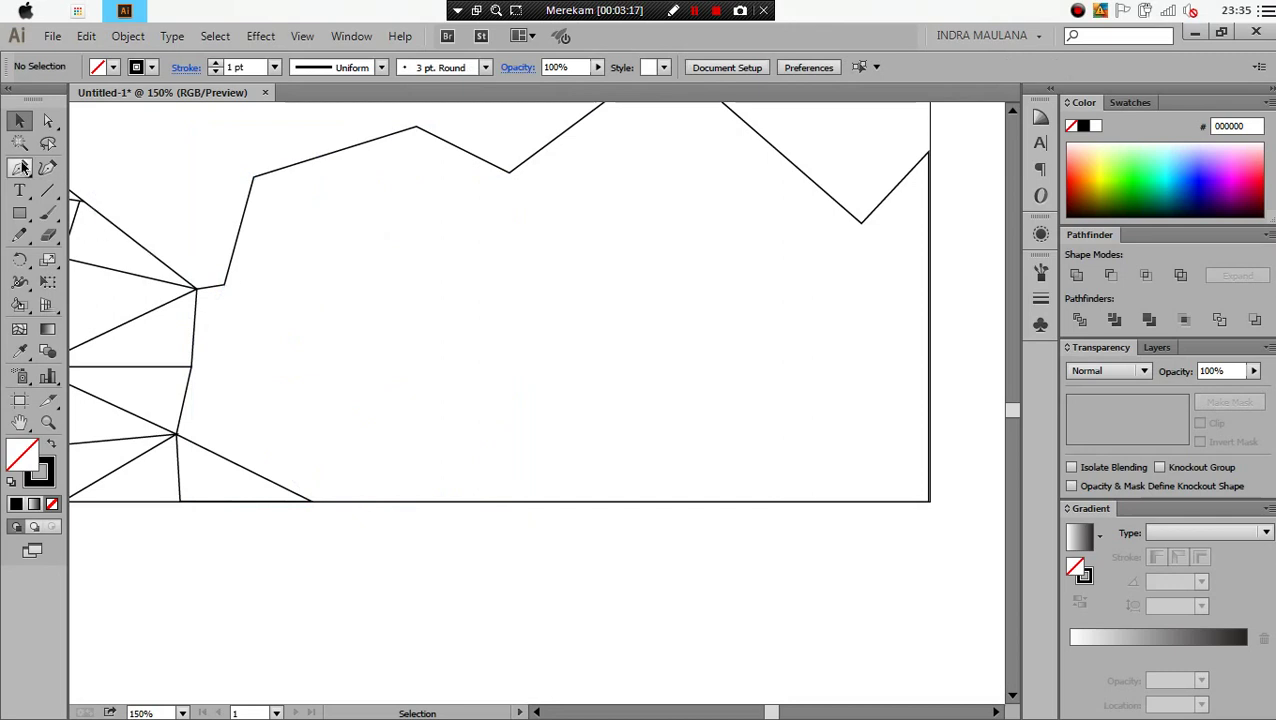
Draw new edges from the bottom anchor to the left vertices
click(312, 500)
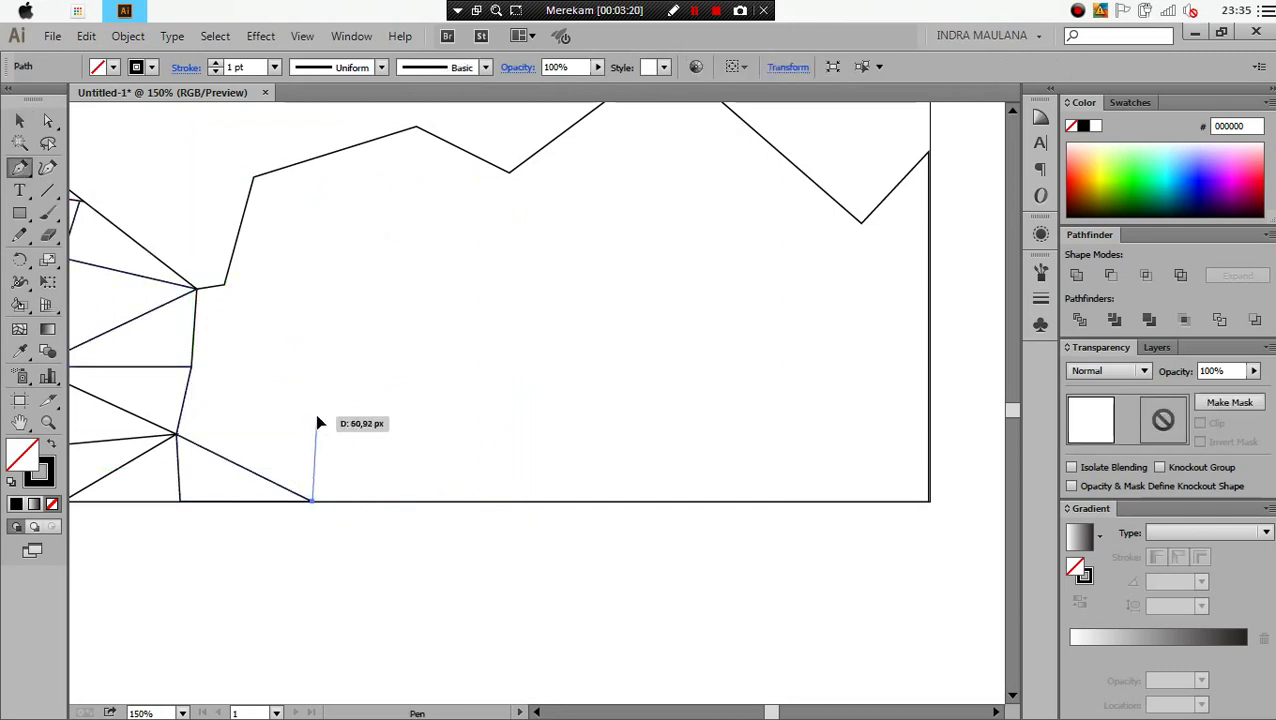
click(316, 418)
click(176, 437)
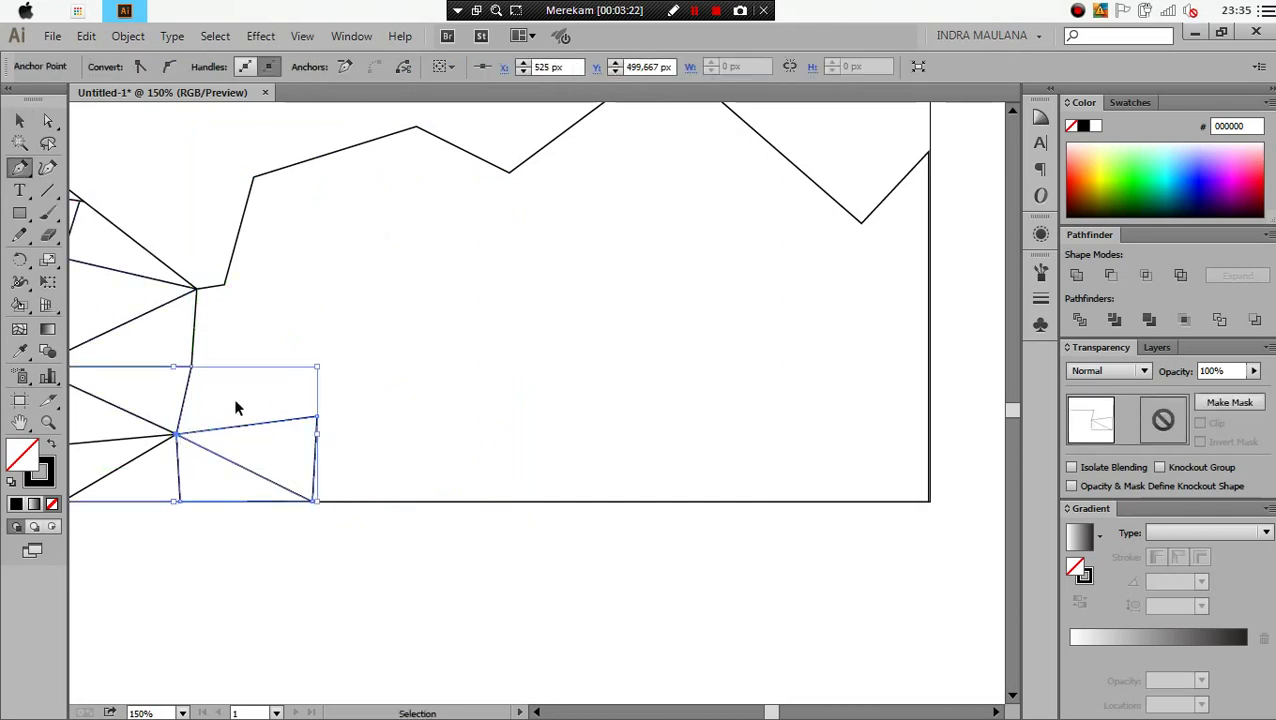
key(ctrl+shift+a)
click(316, 418)
click(190, 367)
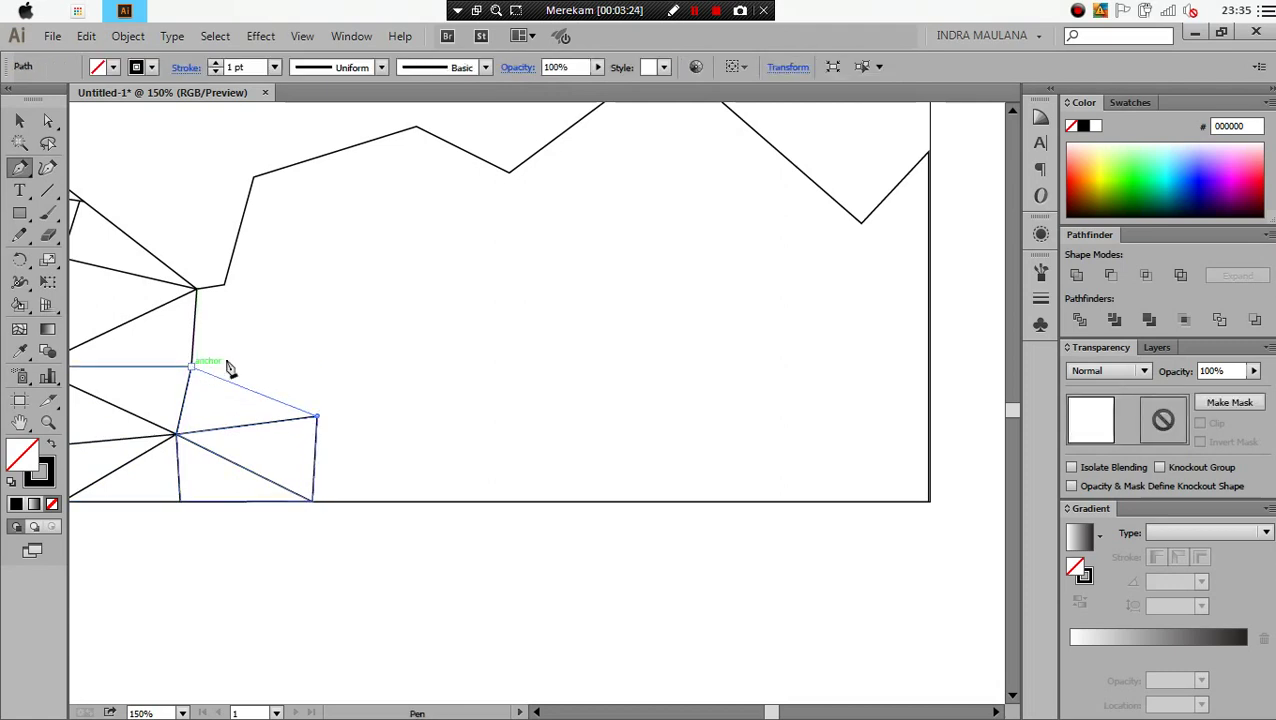
key(ctrl+shift+a)
Add an edge up to the upper vertex and a new triangle beside the left edge
click(224, 284)
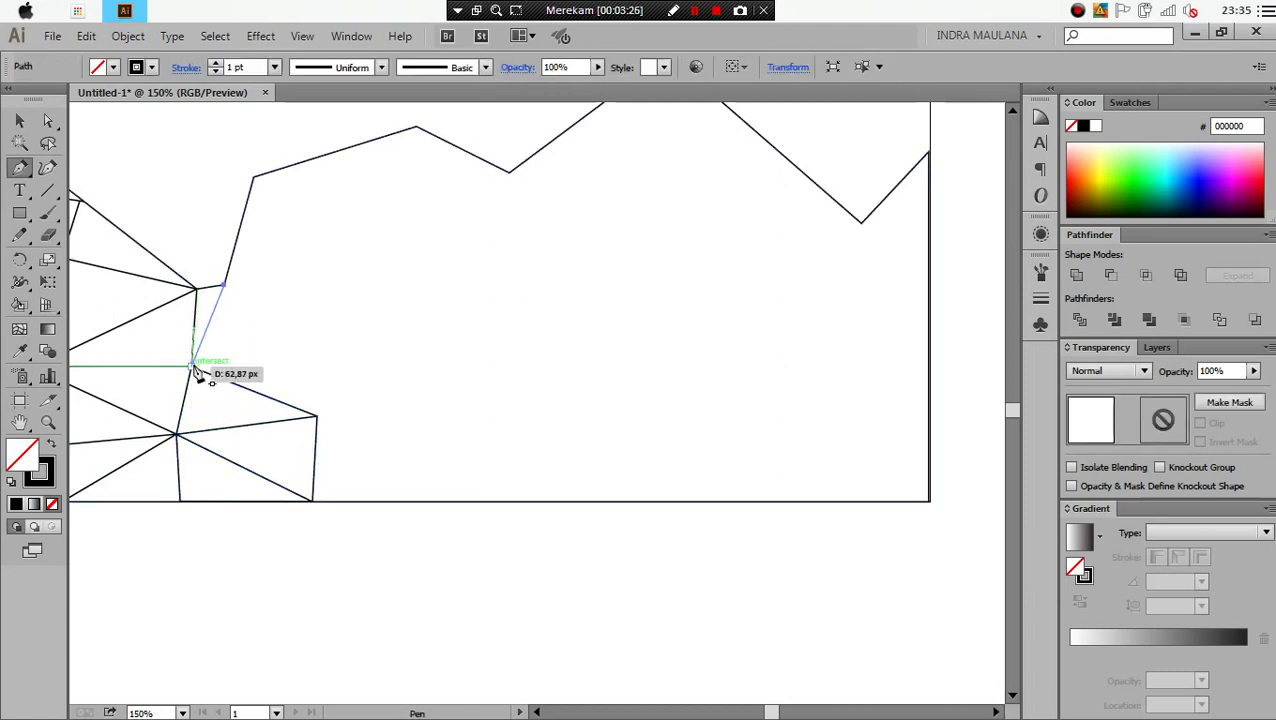
click(190, 367)
key(ctrl+shift+a)
click(191, 367)
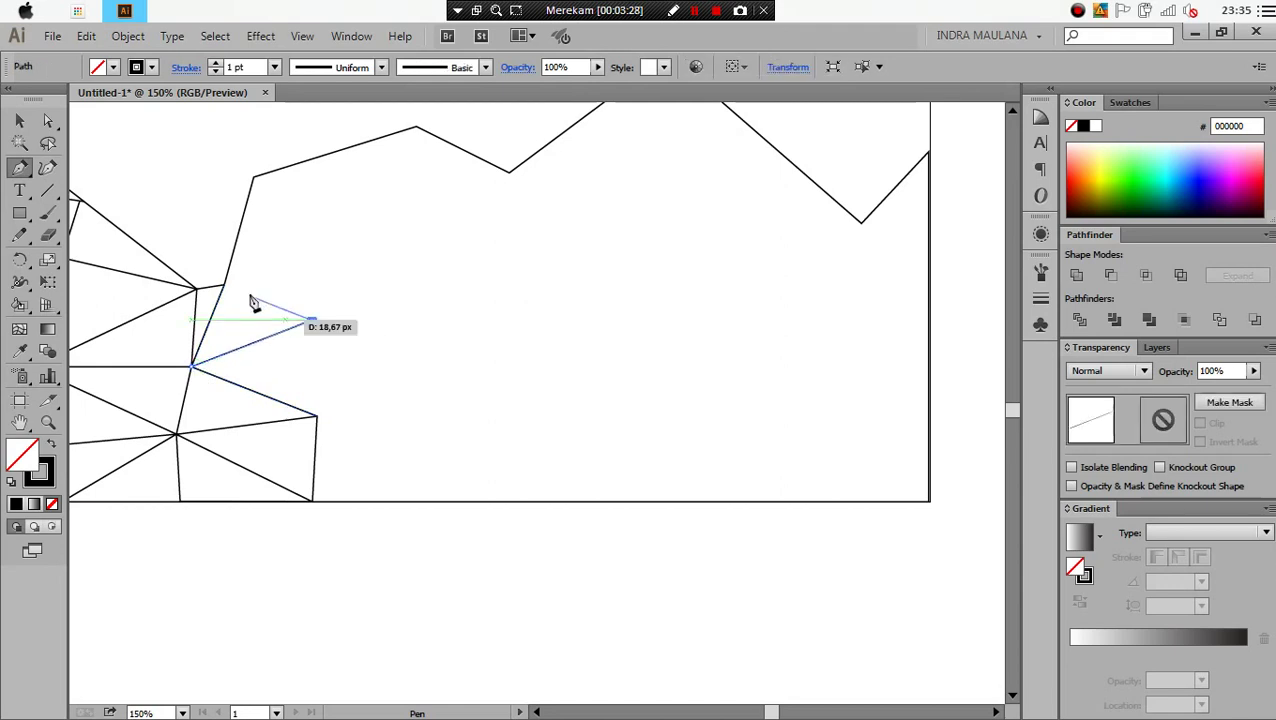
click(311, 320)
click(224, 285)
key(ctrl+shift+a)
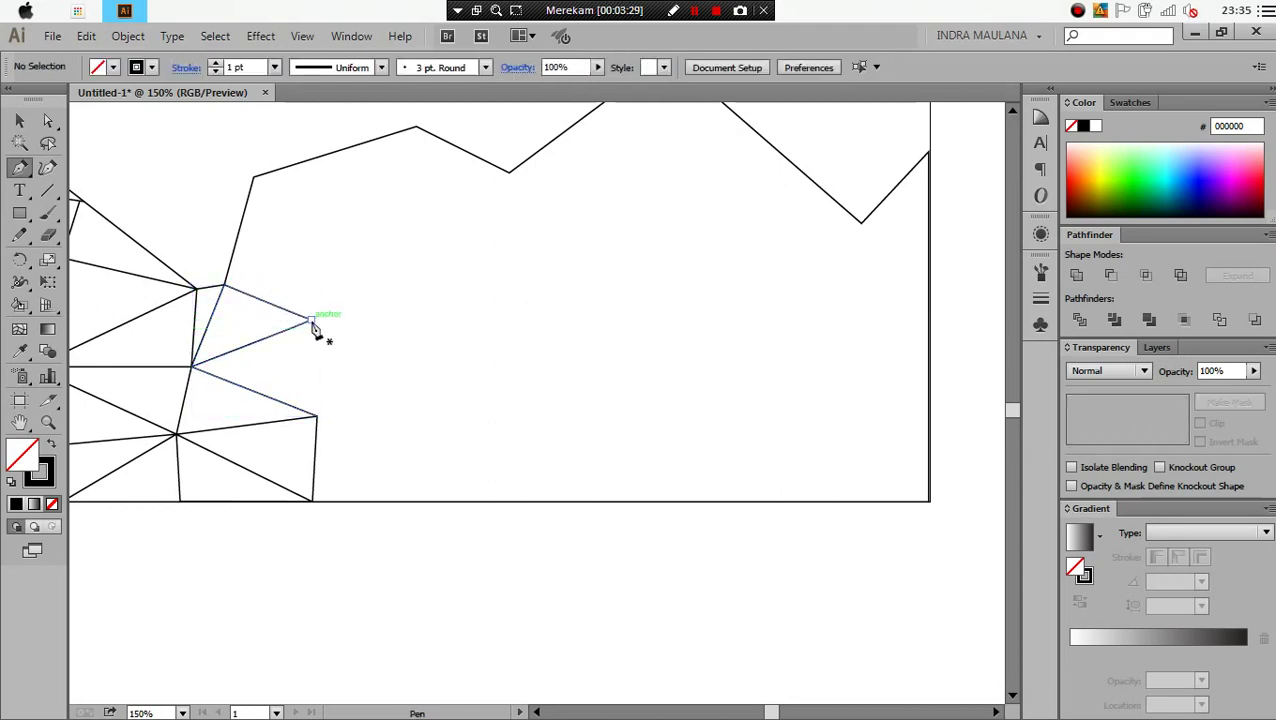
Draw an edge from the right anchor to the upper outline anchor, redoing a misplaced attempt
click(315, 319)
click(254, 178)
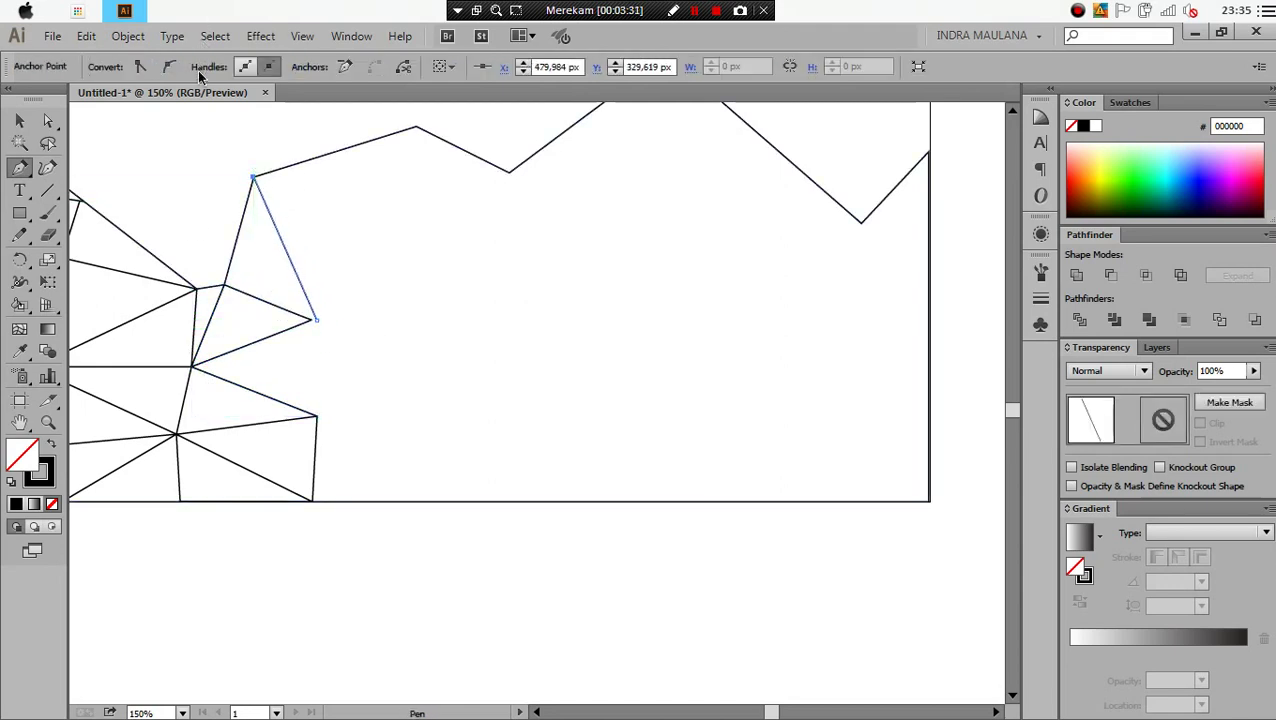
key(ctrl+z)
click(316, 320)
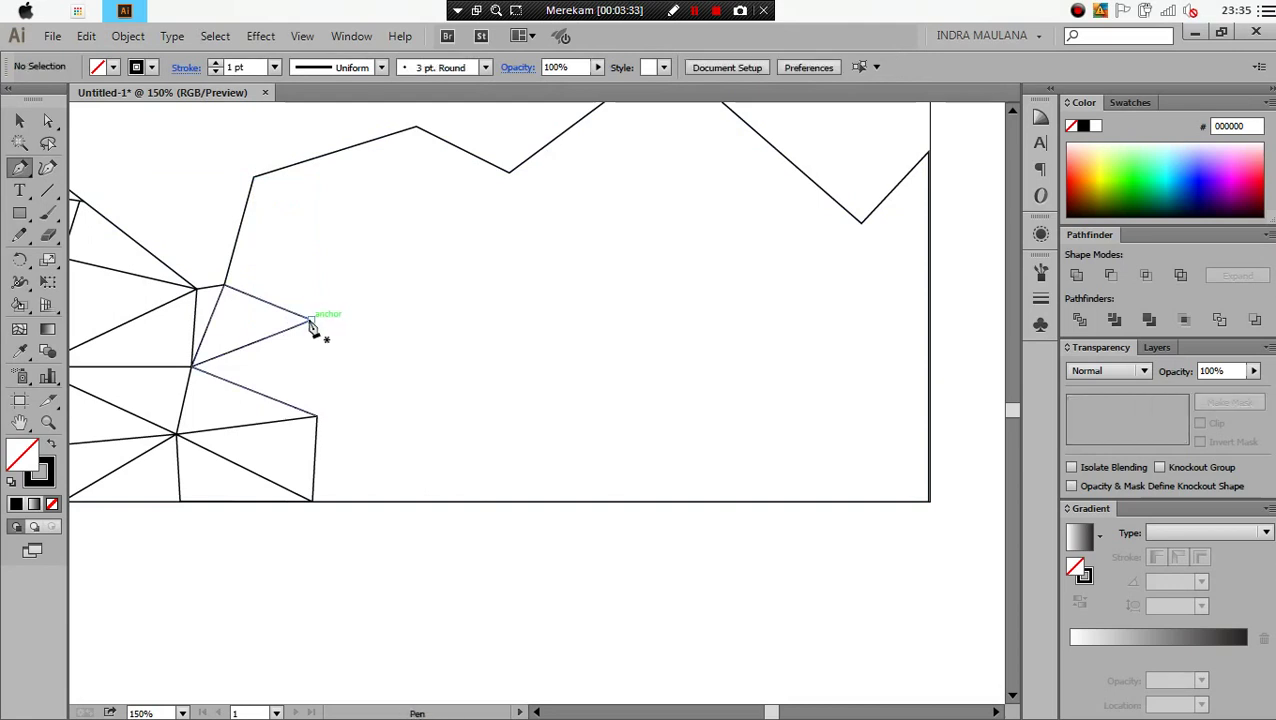
click(254, 178)
ctrl+click(196, 167)
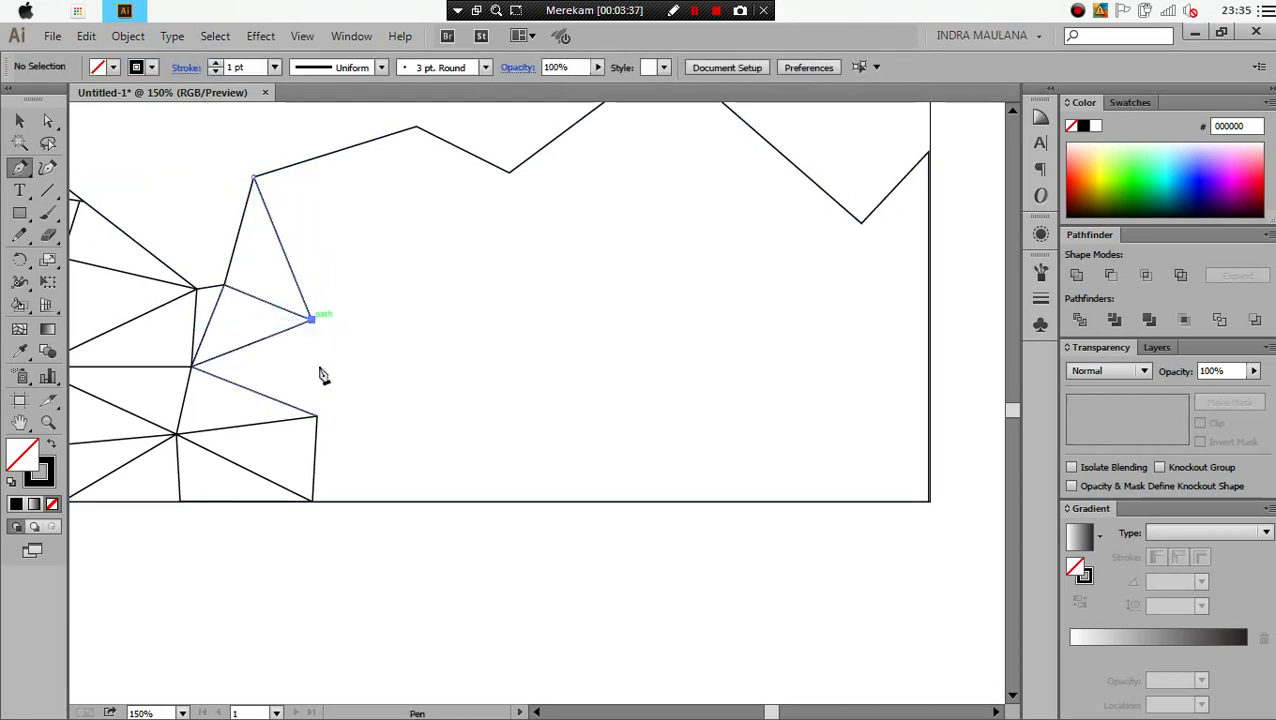
Add an edge to the lower right anchor and a diagonal path down to the baseline
click(311, 318)
click(317, 415)
ctrl+click(392, 614)
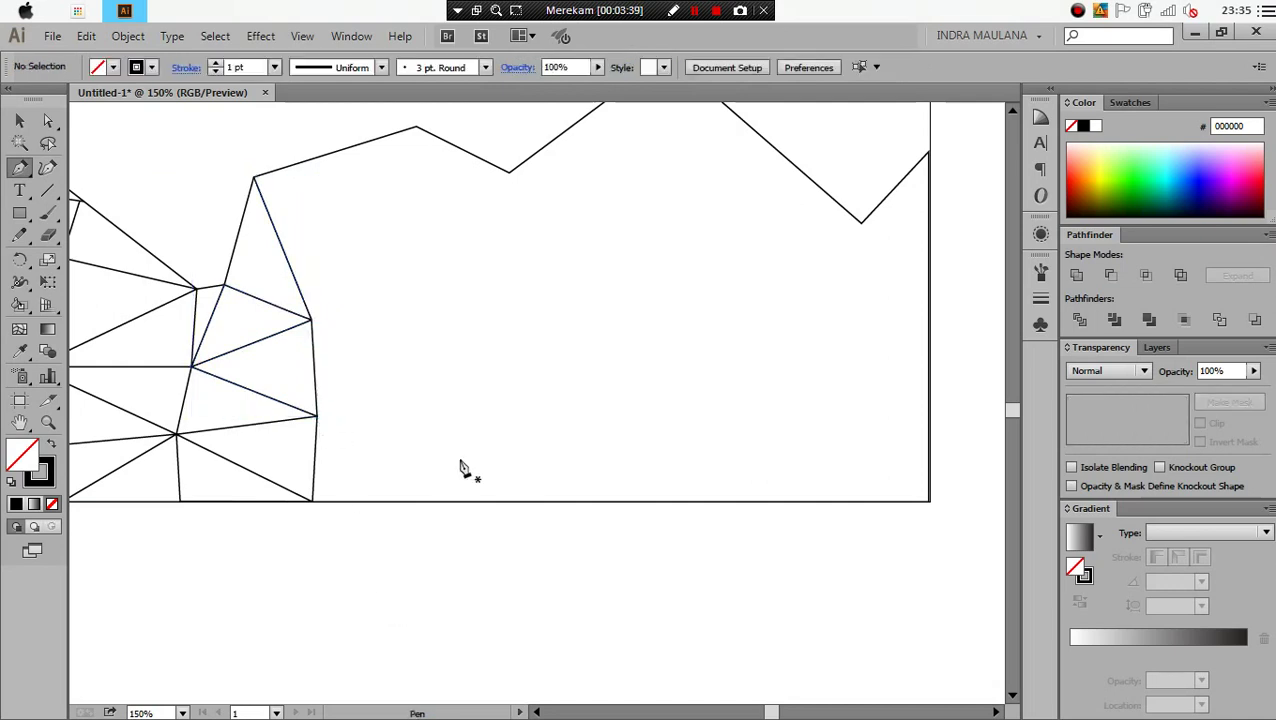
mouse_move(462, 467)
mouse_down()
mouse_move(384, 453)
mouse_move(515, 416)
mouse_move(526, 441)
mouse_up()
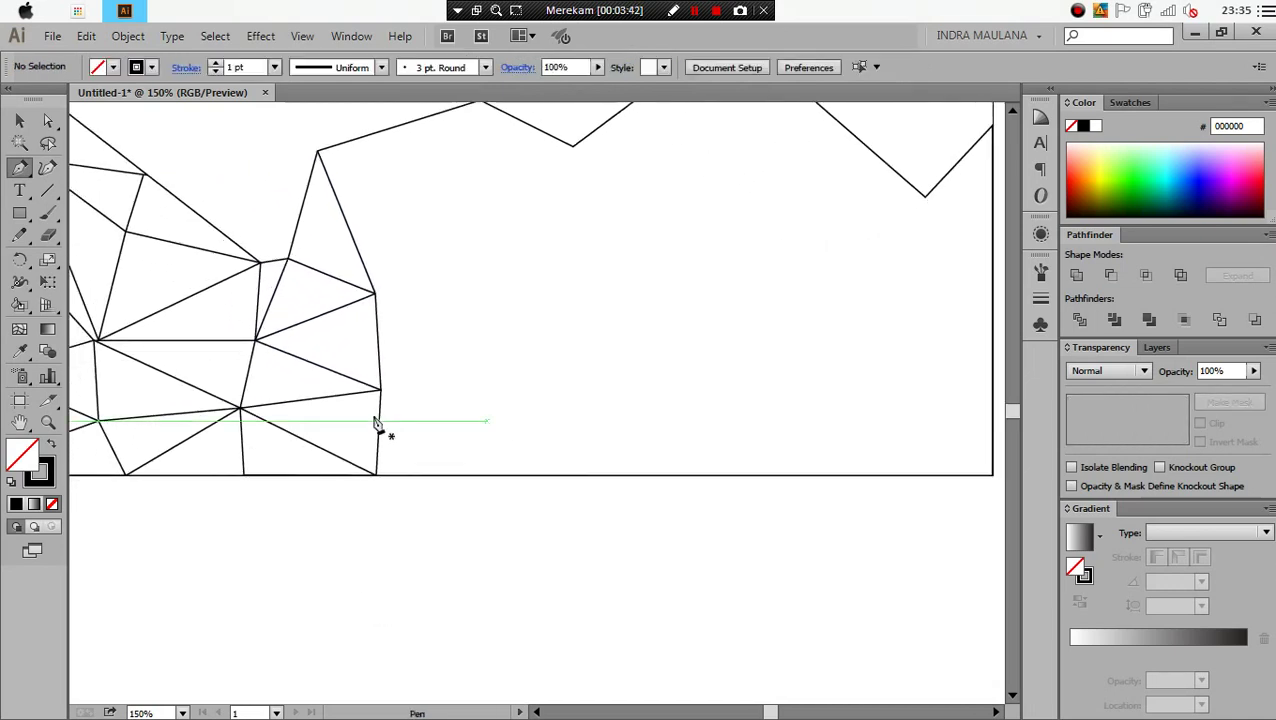
click(381, 392)
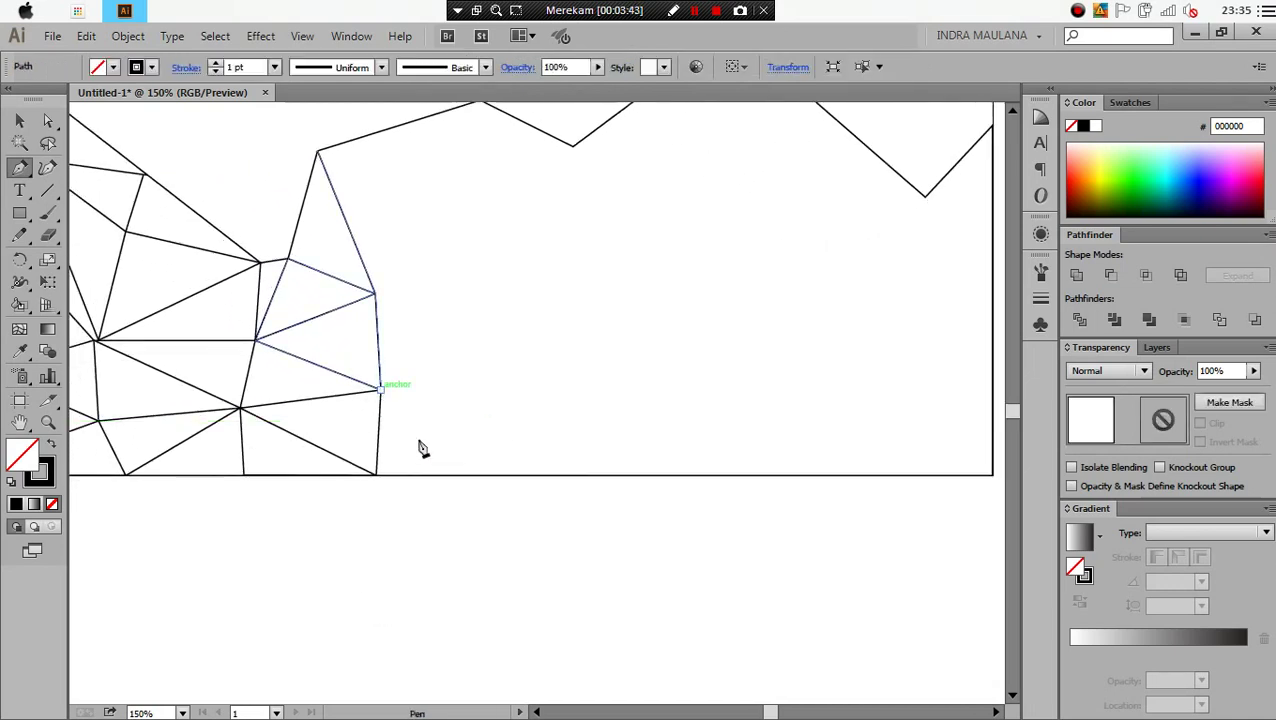
click(507, 475)
click(376, 476)
Close the bottom path, then draw a base triangle and an edge up to the top outline
ctrl+click(442, 541)
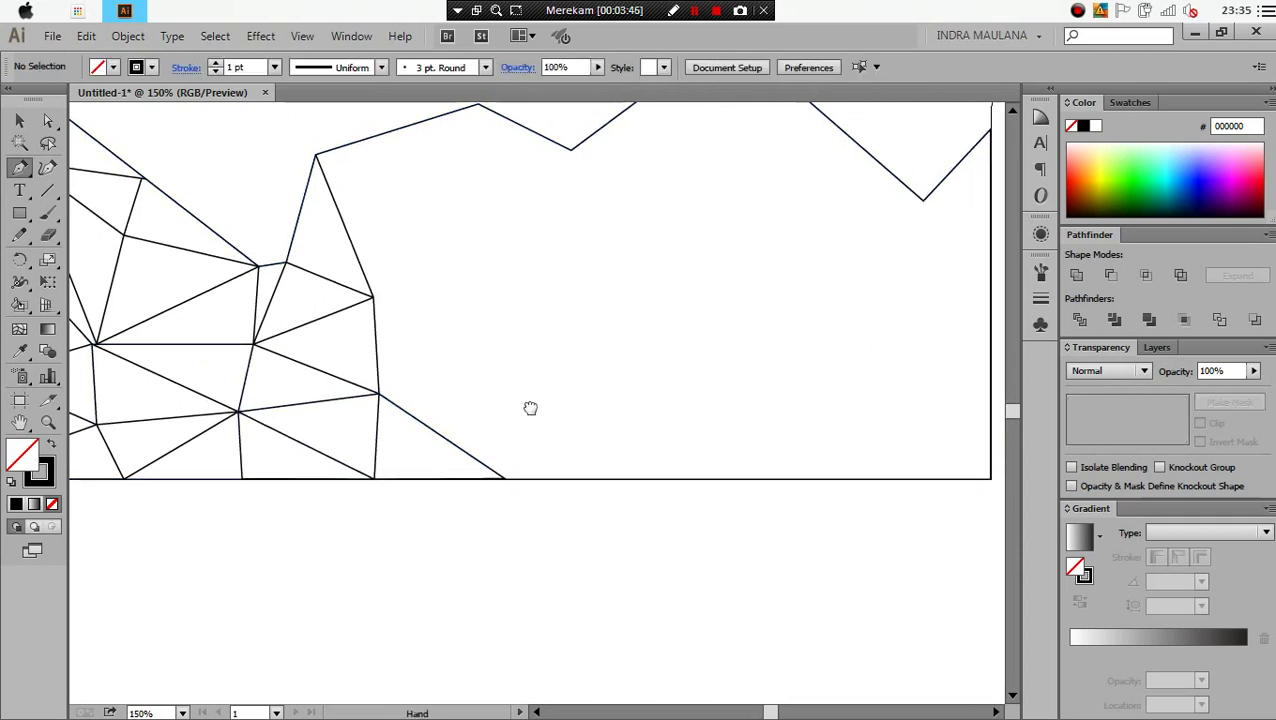
drag(423, 302, 460, 408)
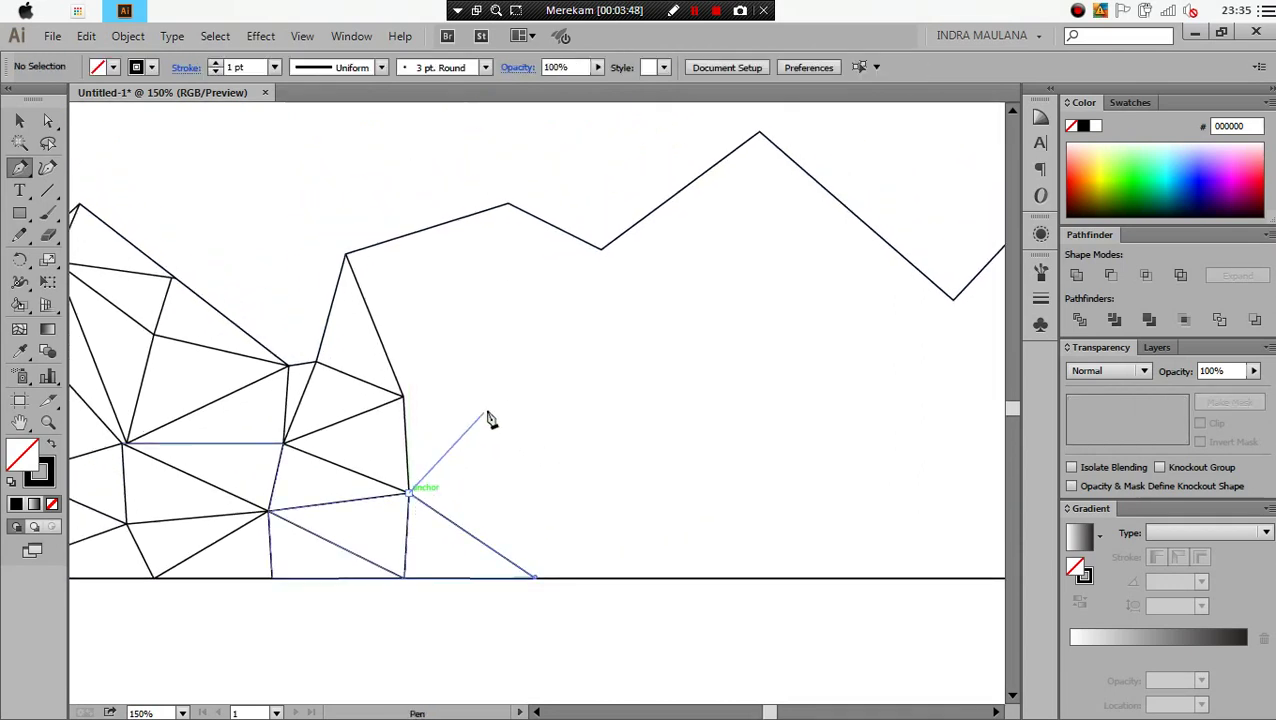
click(488, 418)
click(403, 397)
ctrl+click(433, 333)
click(403, 397)
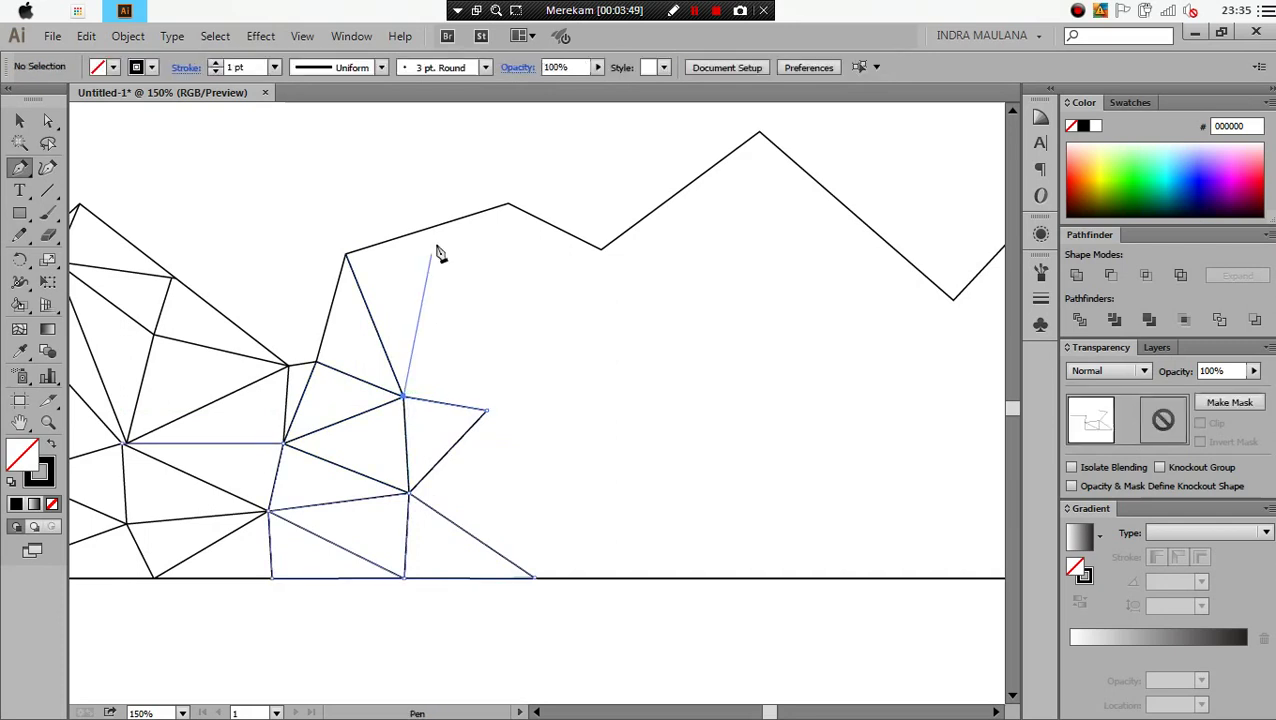
click(437, 225)
ctrl+click(437, 238)
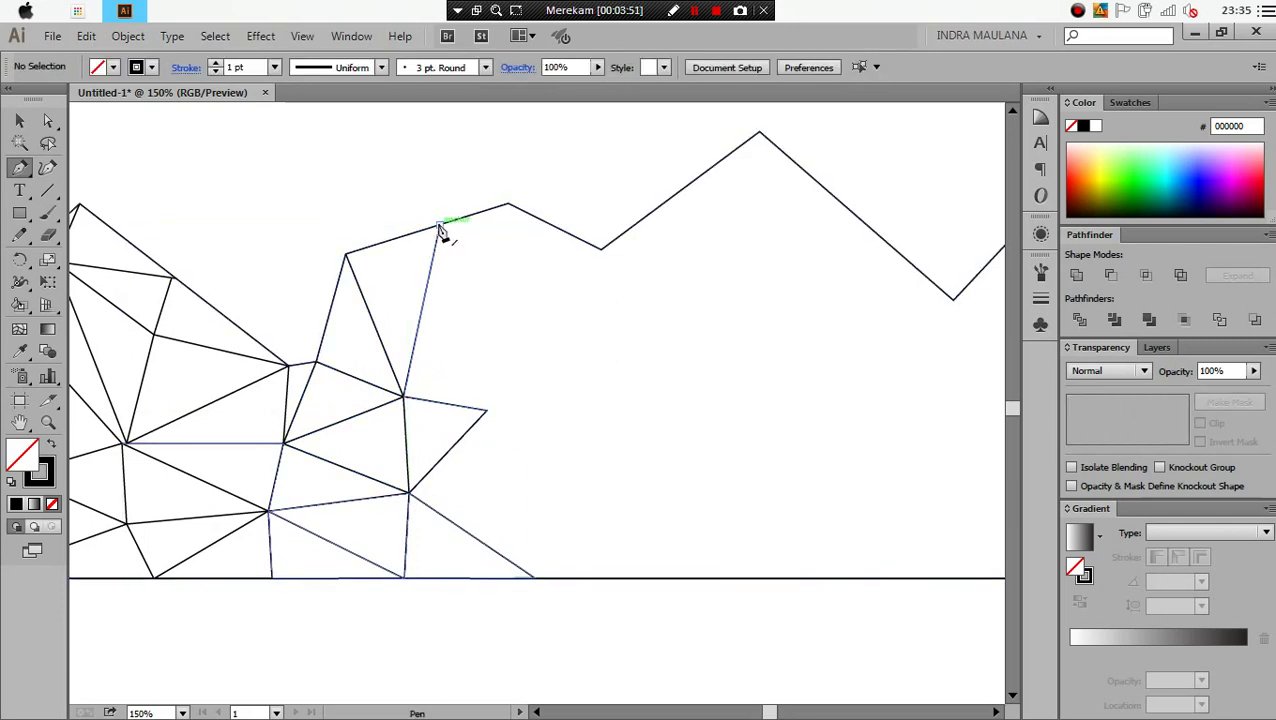
Connect the top outline anchor down to the inner vertex and up to the top vertex
click(439, 227)
click(487, 407)
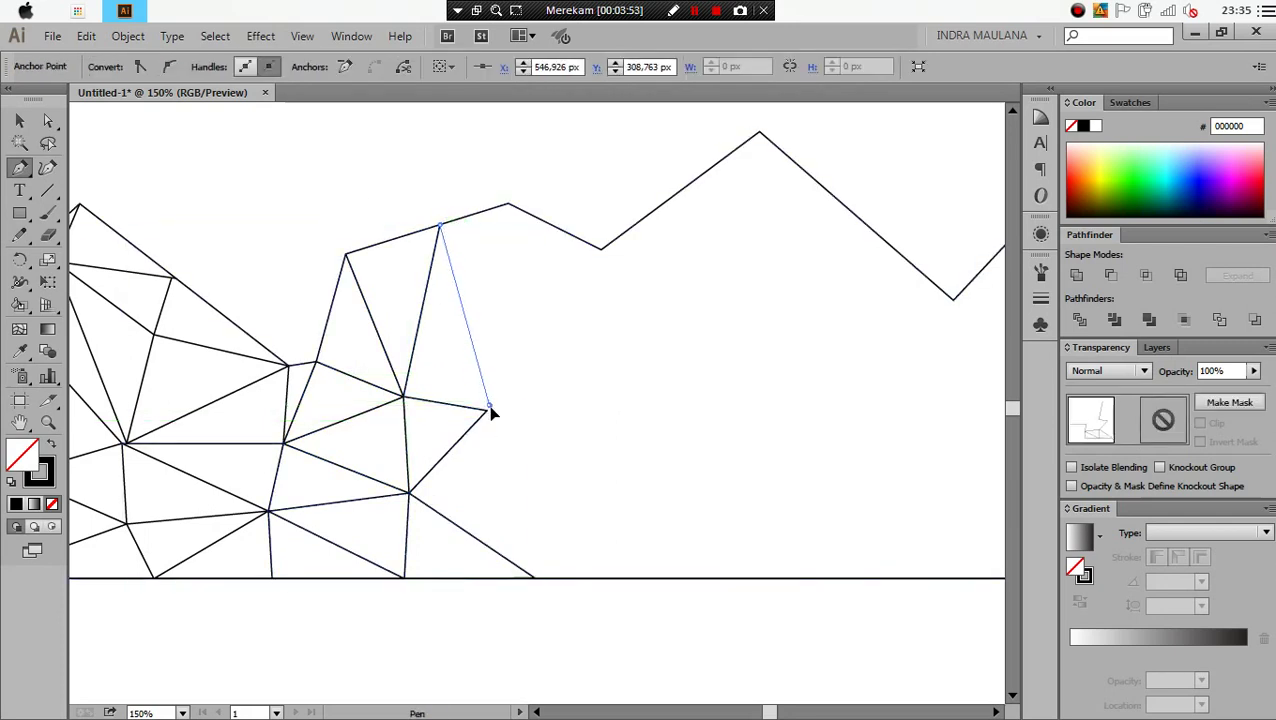
ctrl+click(536, 400)
click(487, 408)
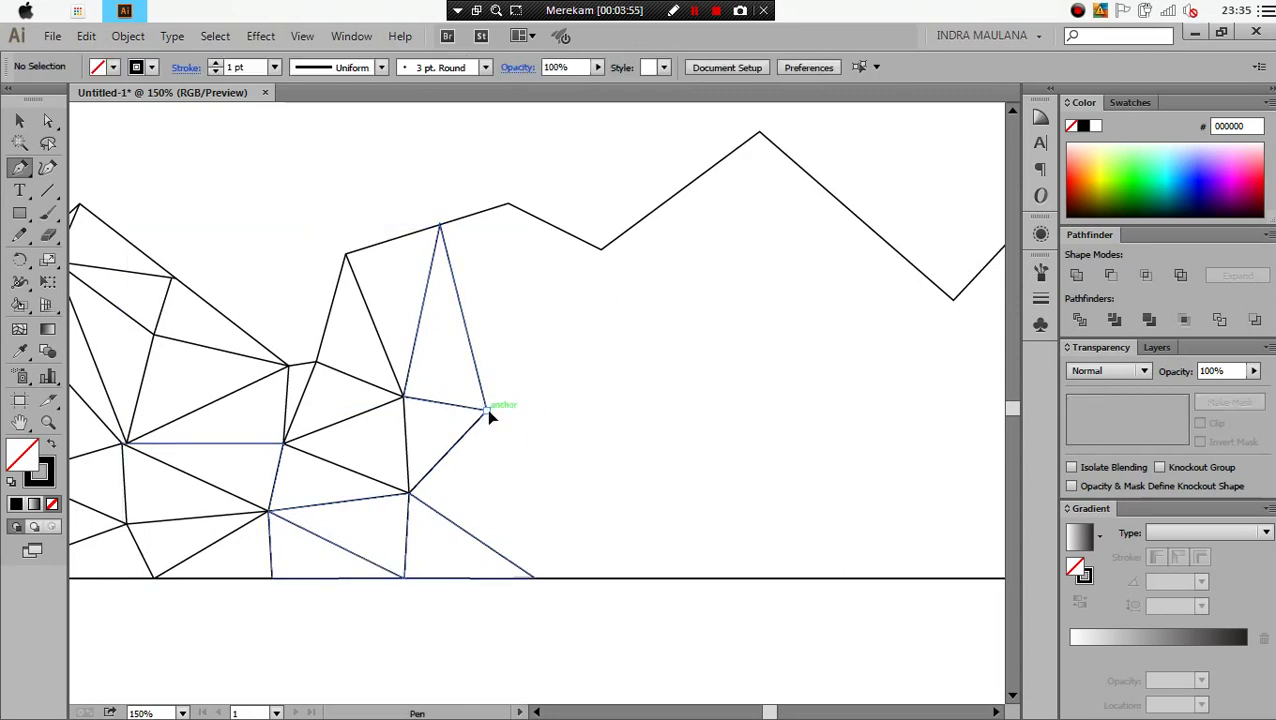
click(507, 205)
ctrl+click(510, 335)
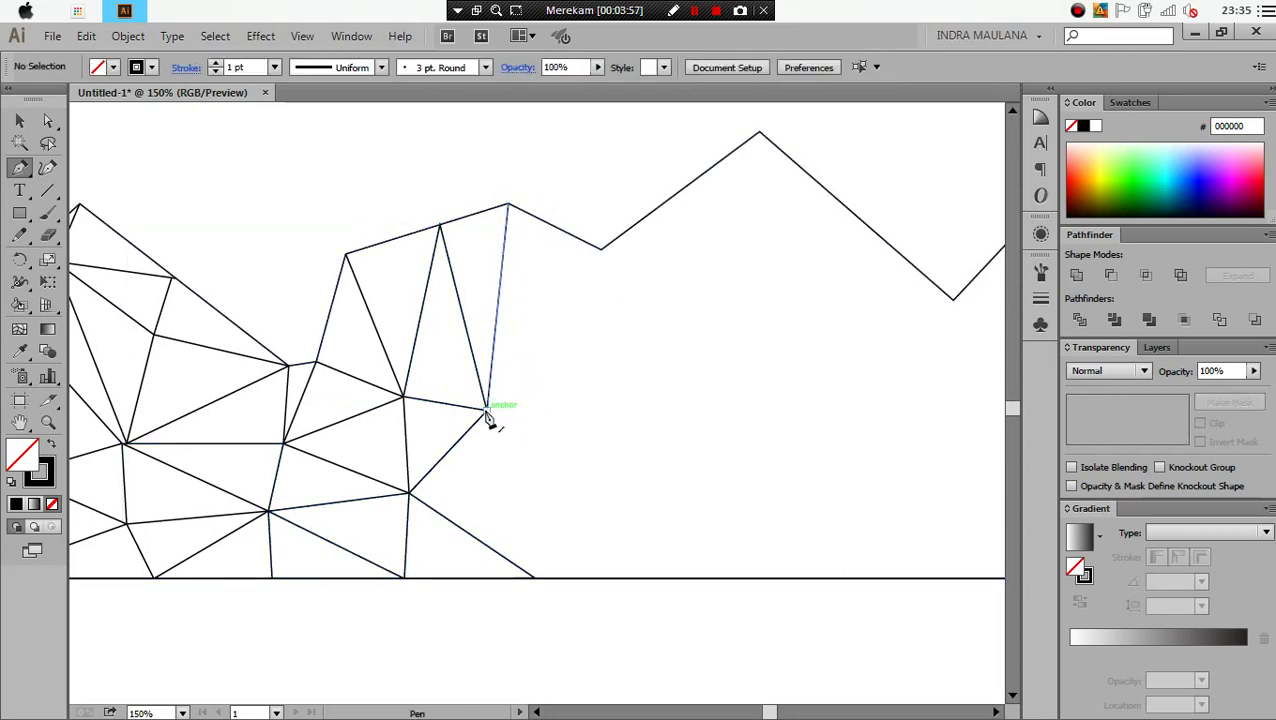
Join the outline vertex to the inner anchor and add edges down to and up from the baseline
click(600, 248)
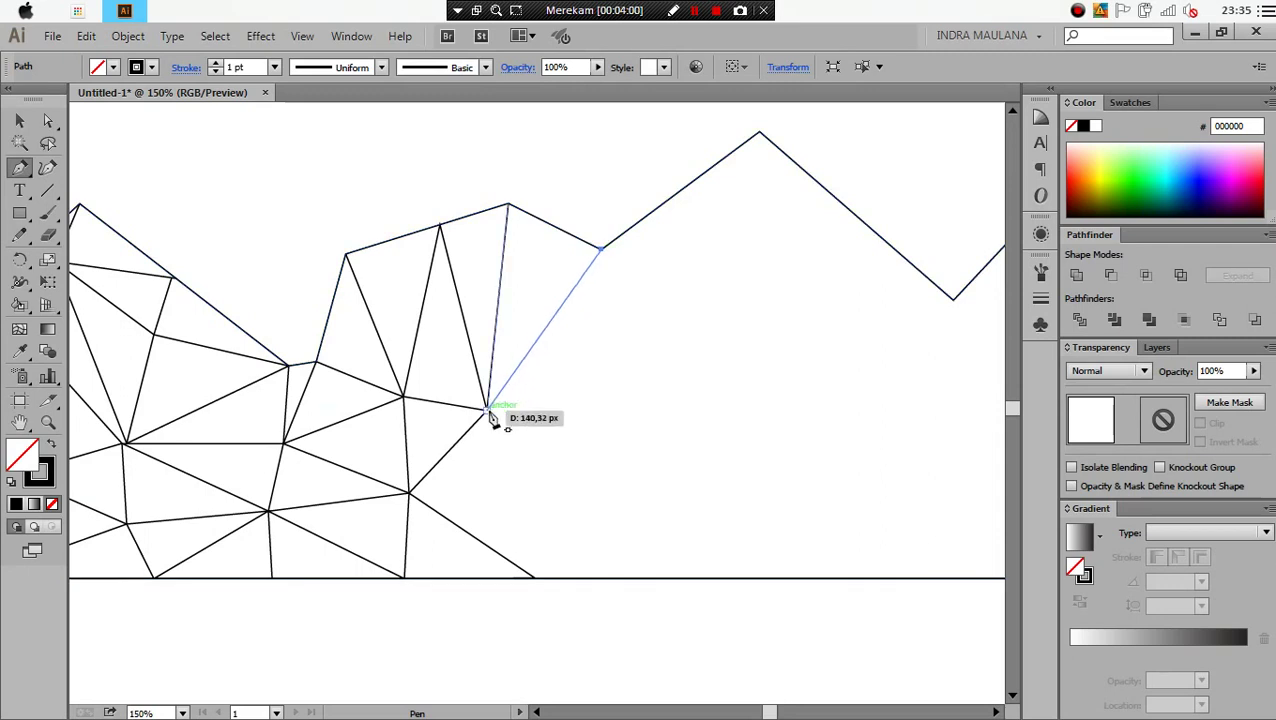
click(487, 408)
ctrl+click(505, 443)
click(535, 578)
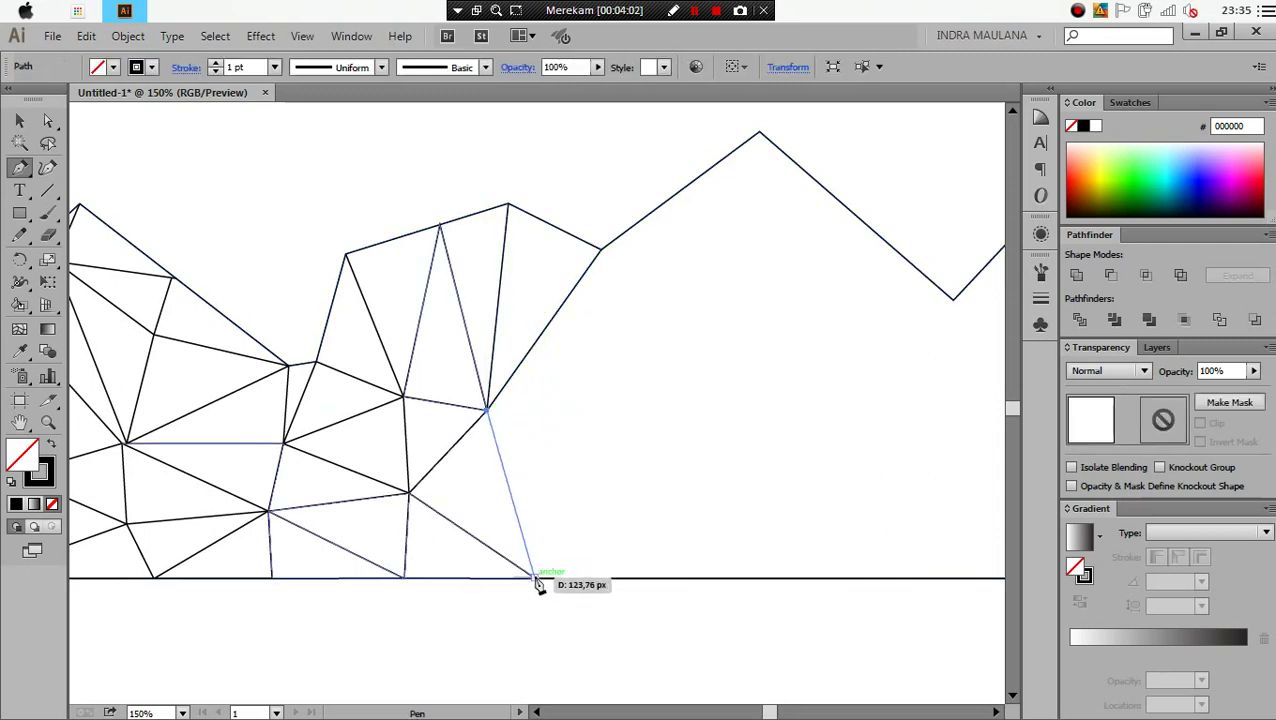
ctrl+click(565, 603)
click(535, 578)
click(632, 481)
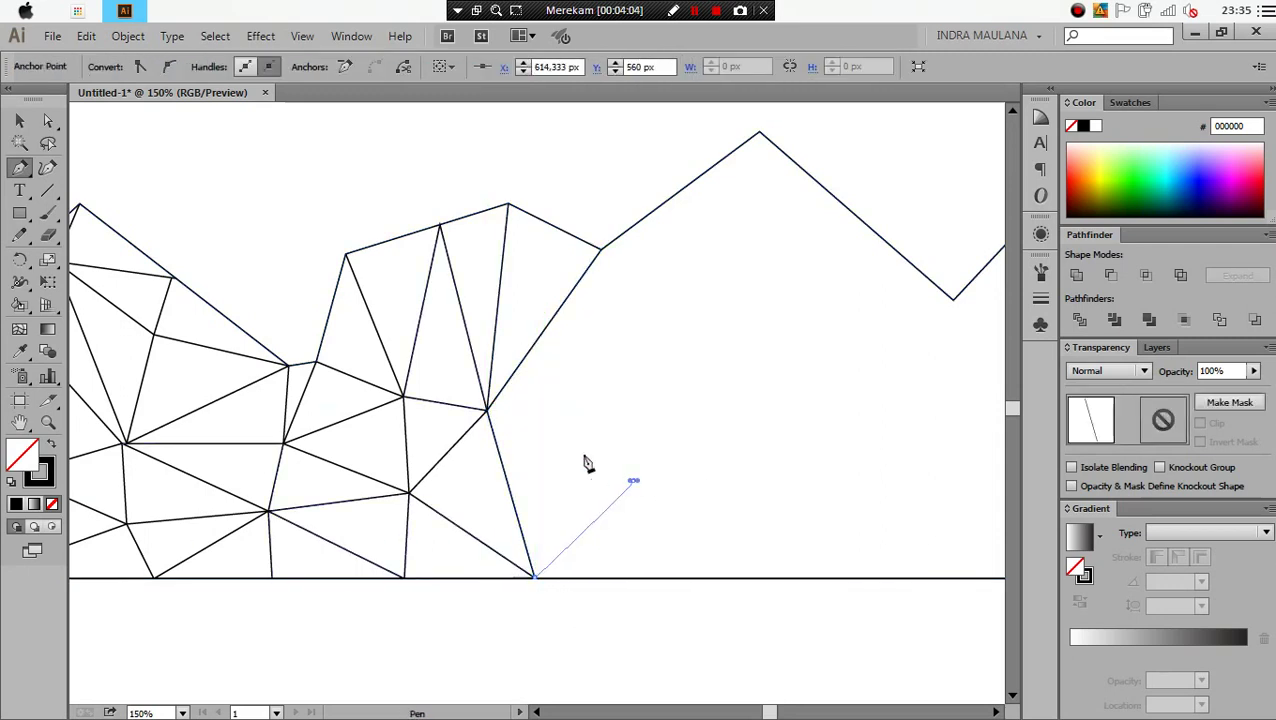
ctrl+click(645, 487)
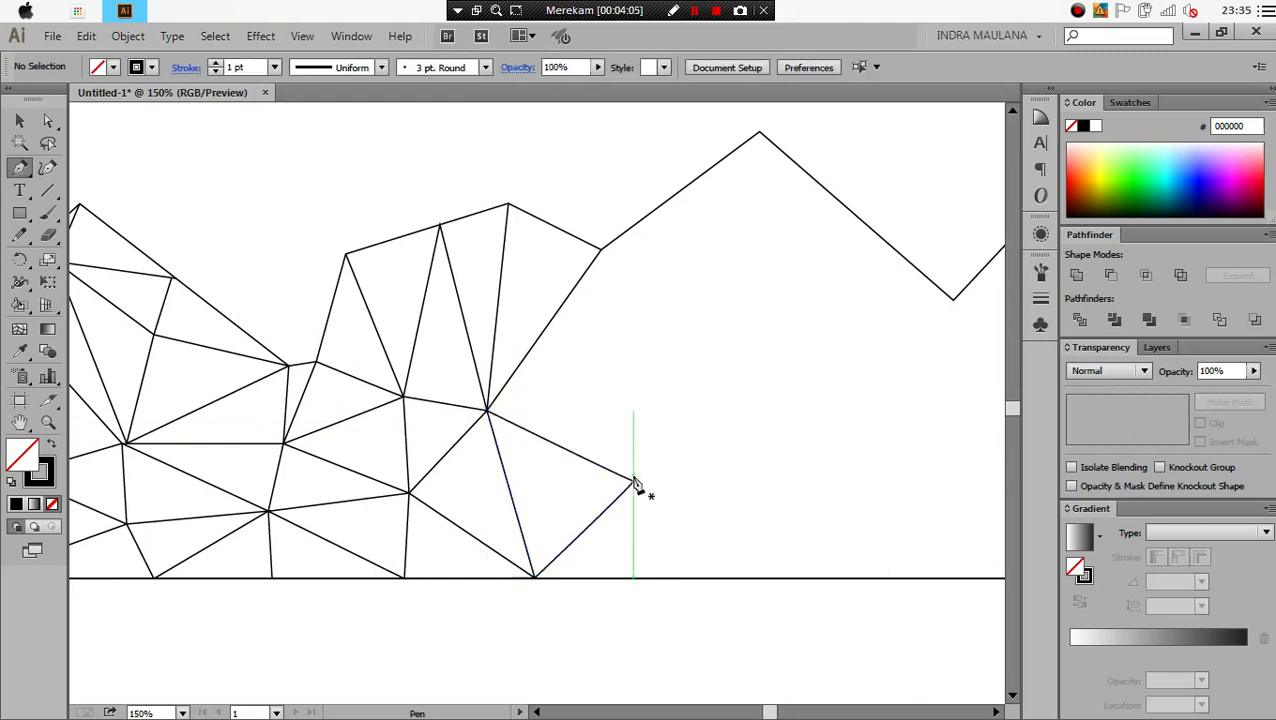
Connect the new anchor up to the outline vertex and extend edges along the baseline
click(633, 481)
click(600, 248)
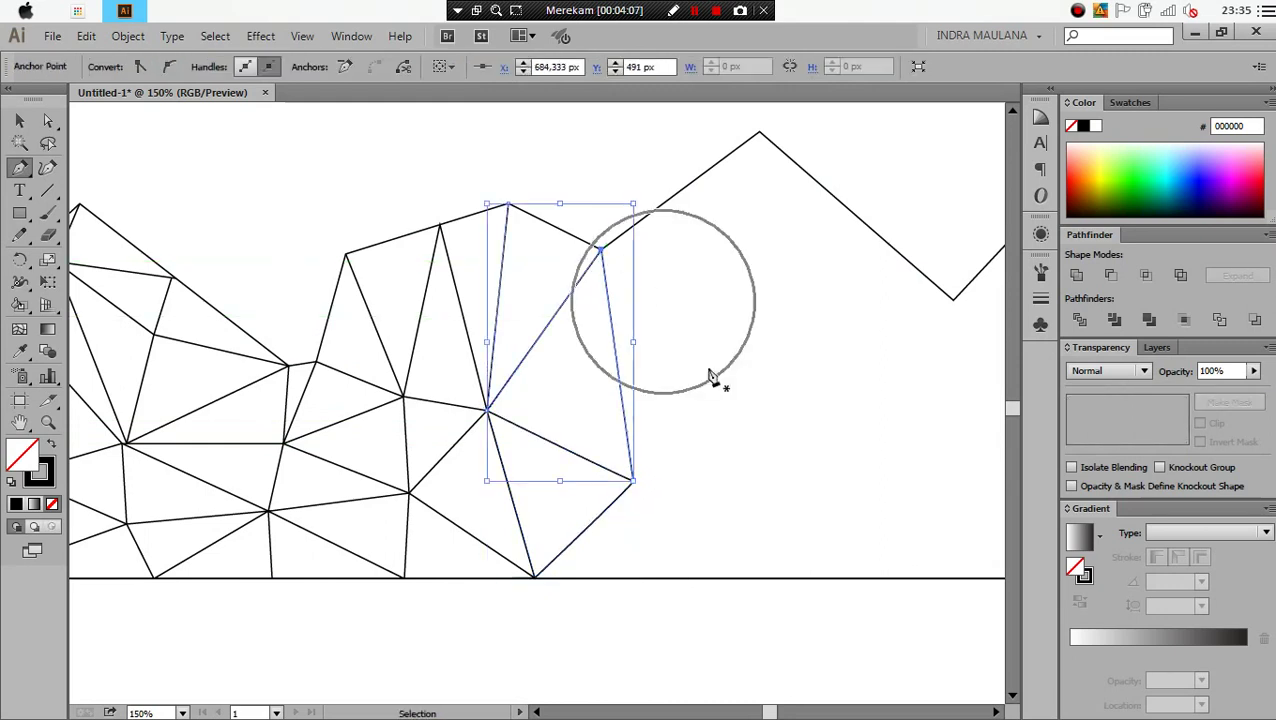
ctrl+click(710, 376)
drag(700, 380, 548, 408)
click(486, 441)
click(519, 541)
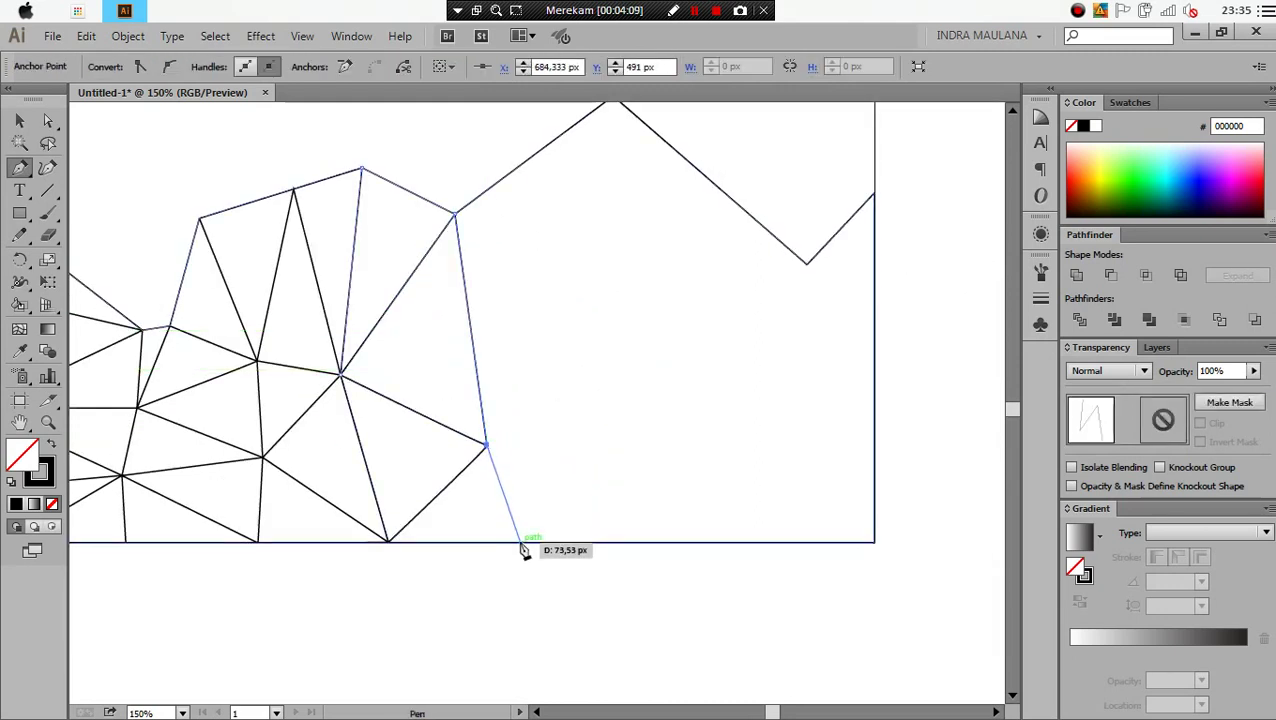
click(388, 541)
Add a new inner vertex joined to a corner and draw edges up to the ridge line
ctrl+click(533, 606)
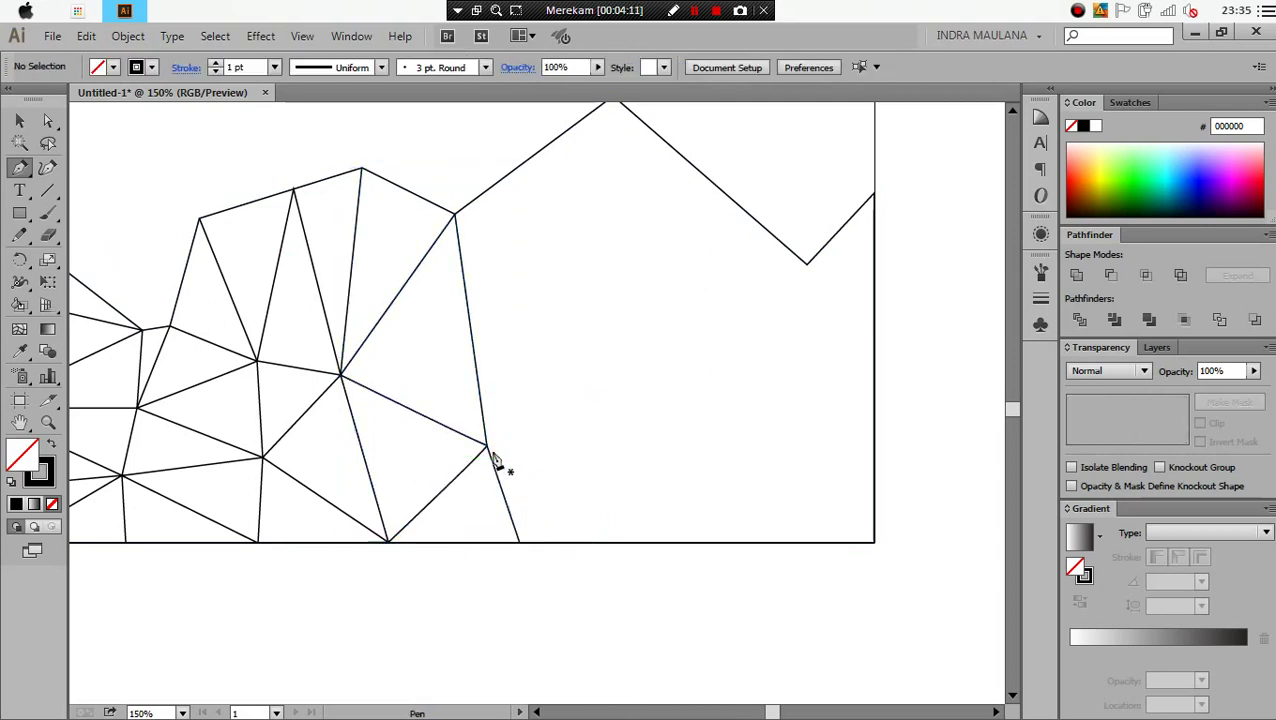
click(486, 441)
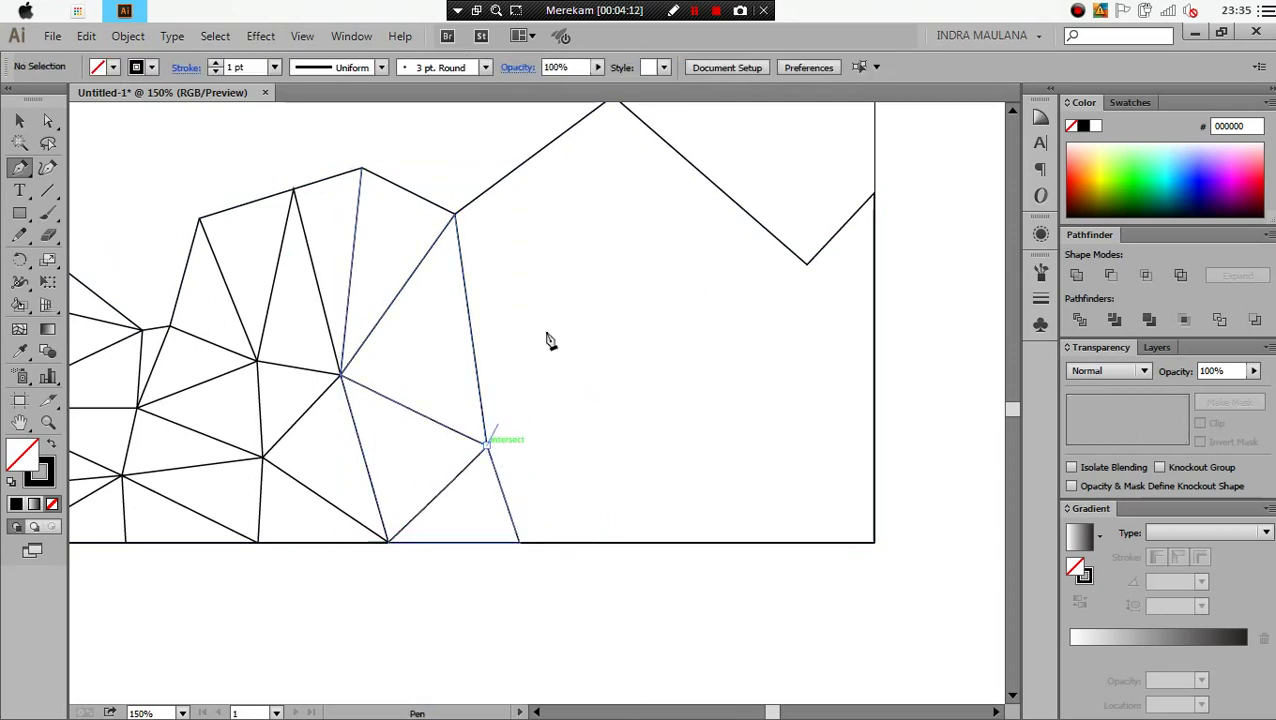
click(592, 249)
click(455, 214)
ctrl+click(595, 265)
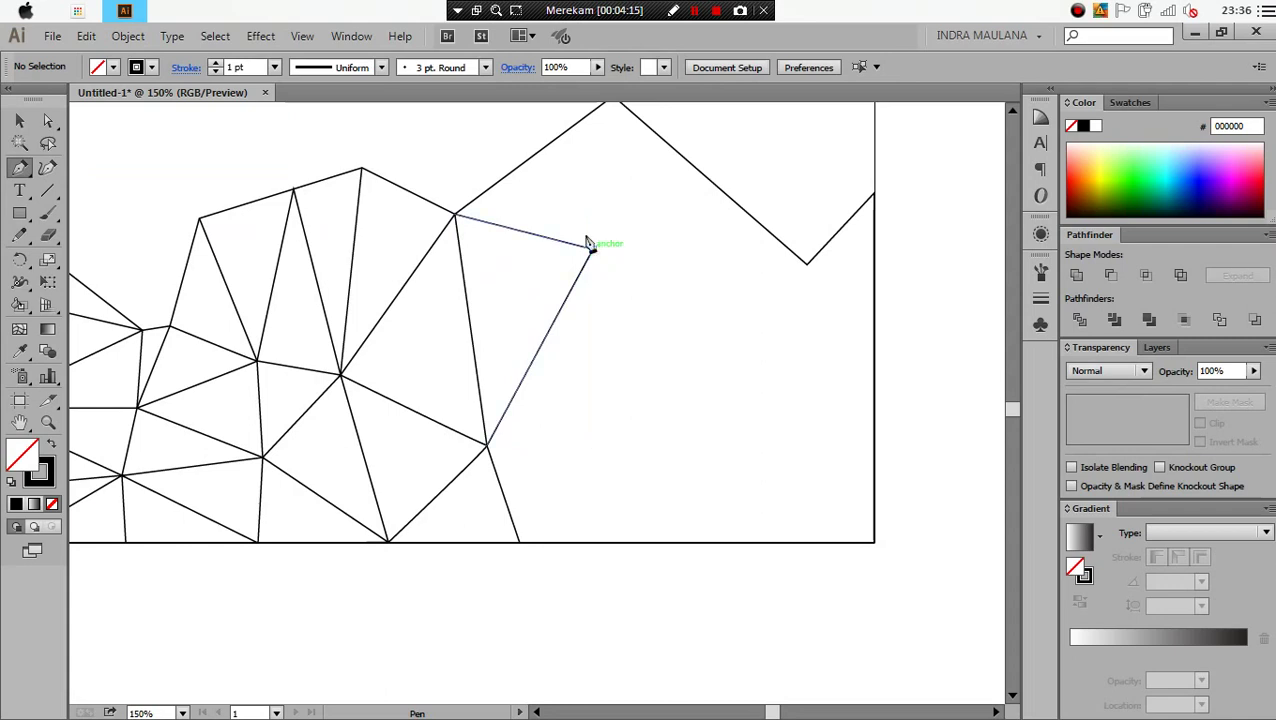
click(592, 249)
click(538, 153)
ctrl+click(578, 232)
Connect the new vertex to the top peak and draw an edge to the right valley point
click(592, 249)
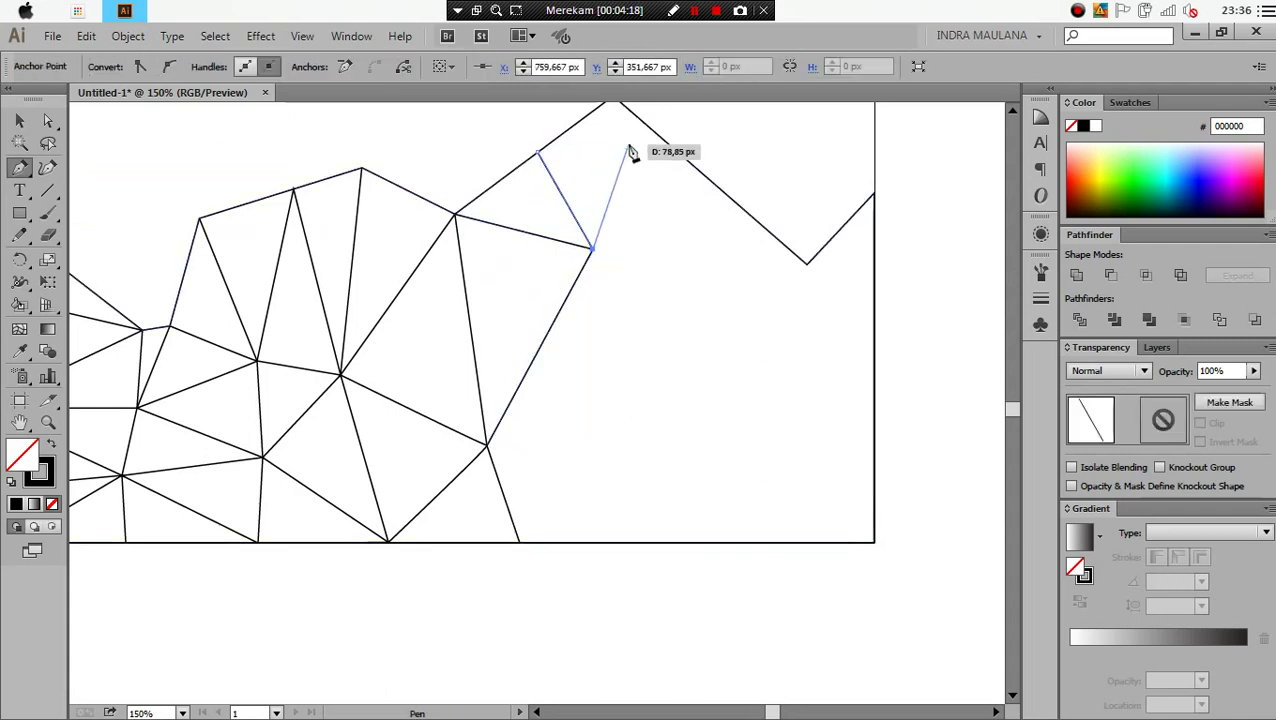
scroll(601, 205, up, 1)
click(605, 121)
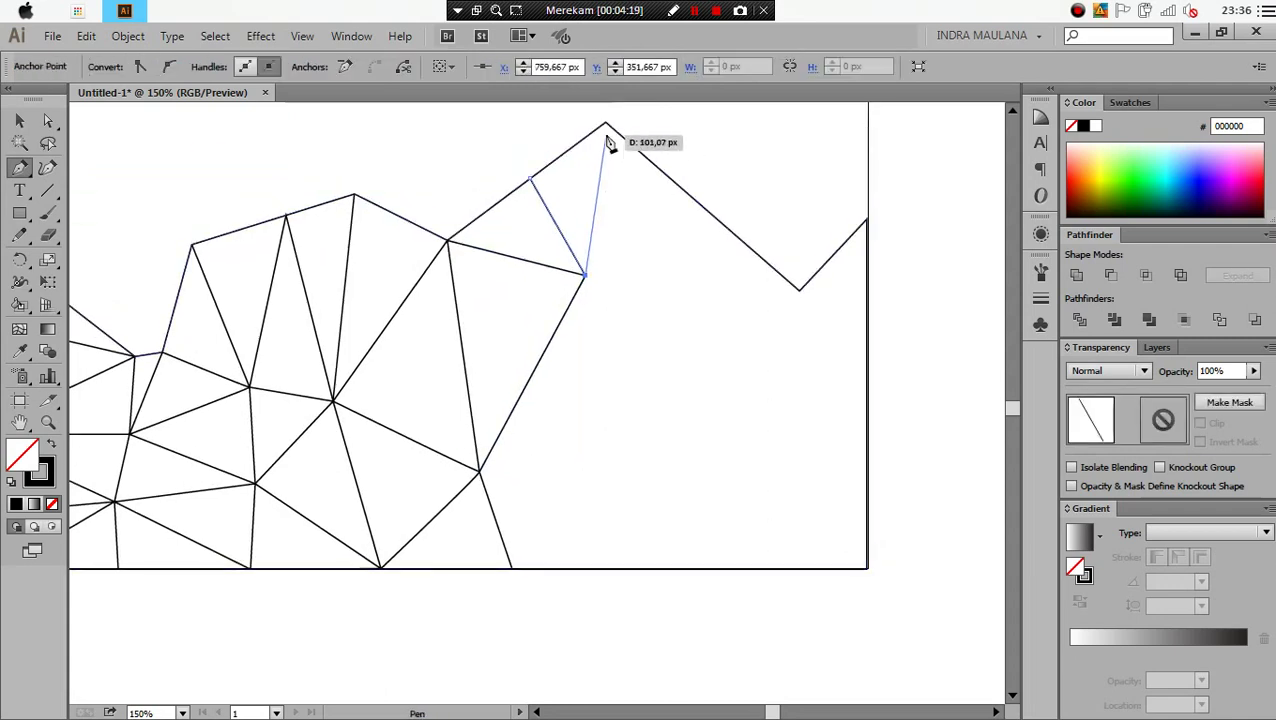
ctrl+click(620, 266)
click(585, 273)
click(800, 290)
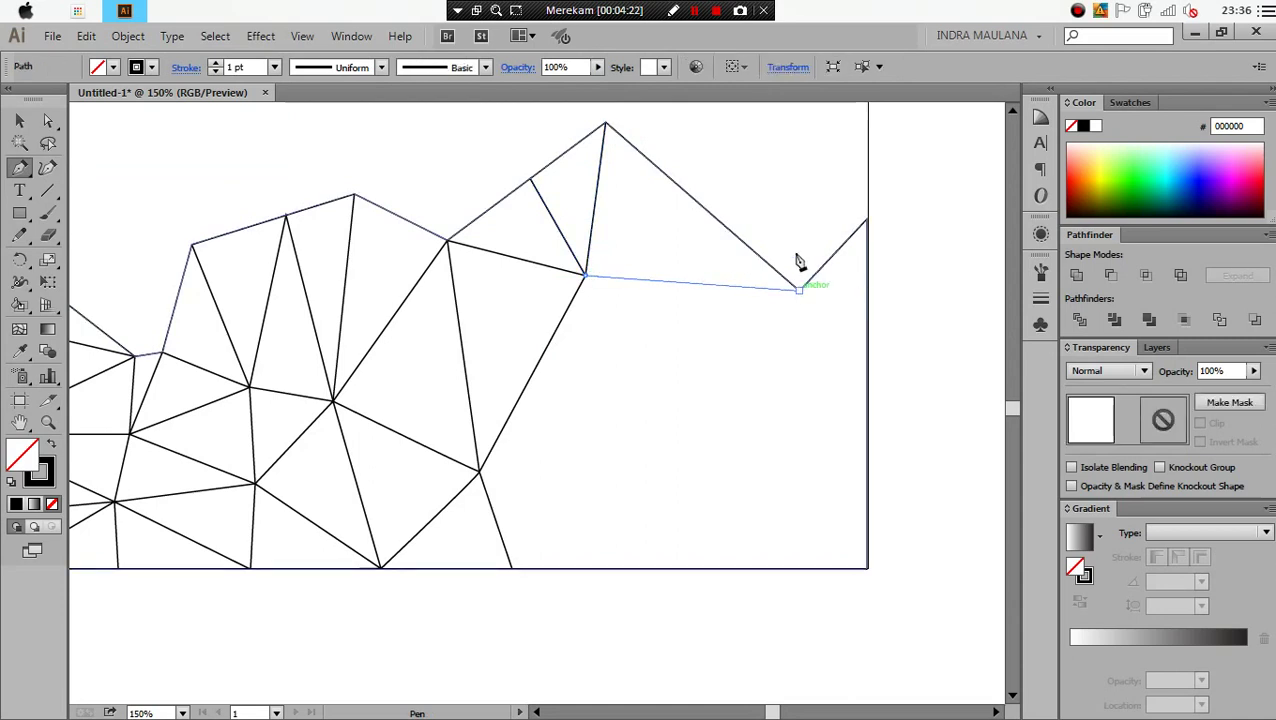
ctrl+click(805, 293)
Add a small triangle below the right valley, closing it at the right peak
click(800, 290)
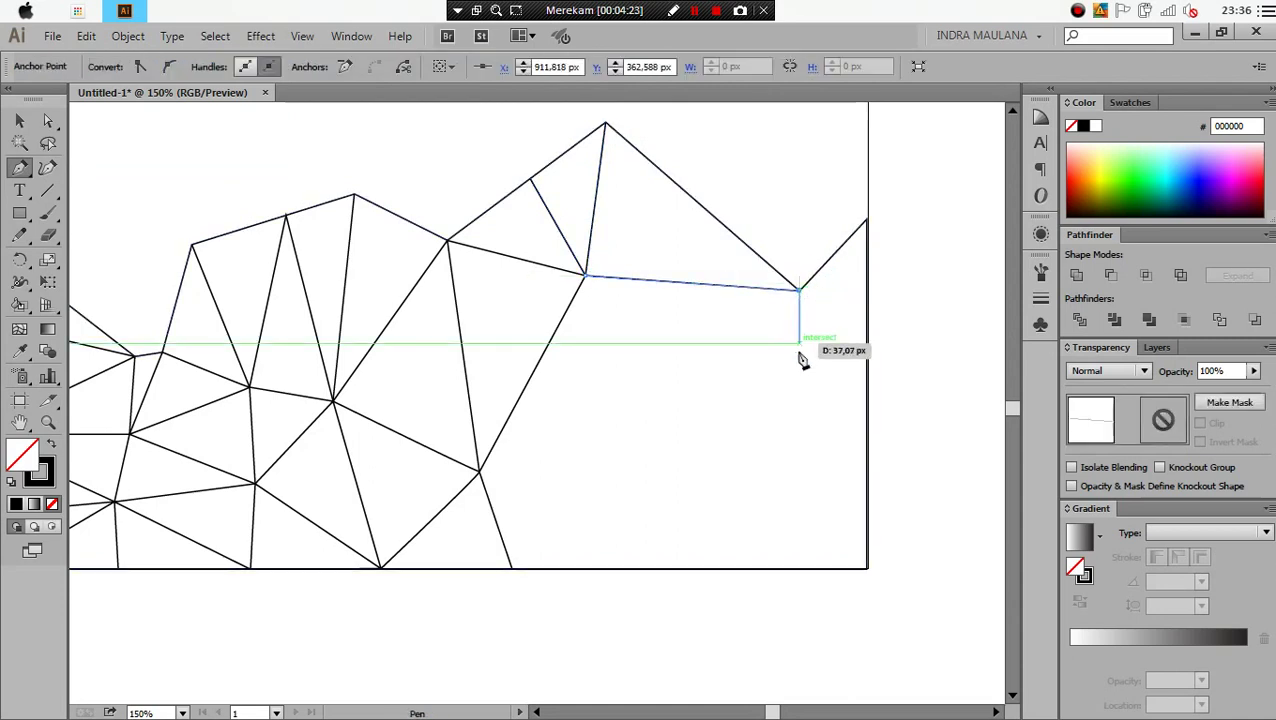
click(733, 357)
click(827, 400)
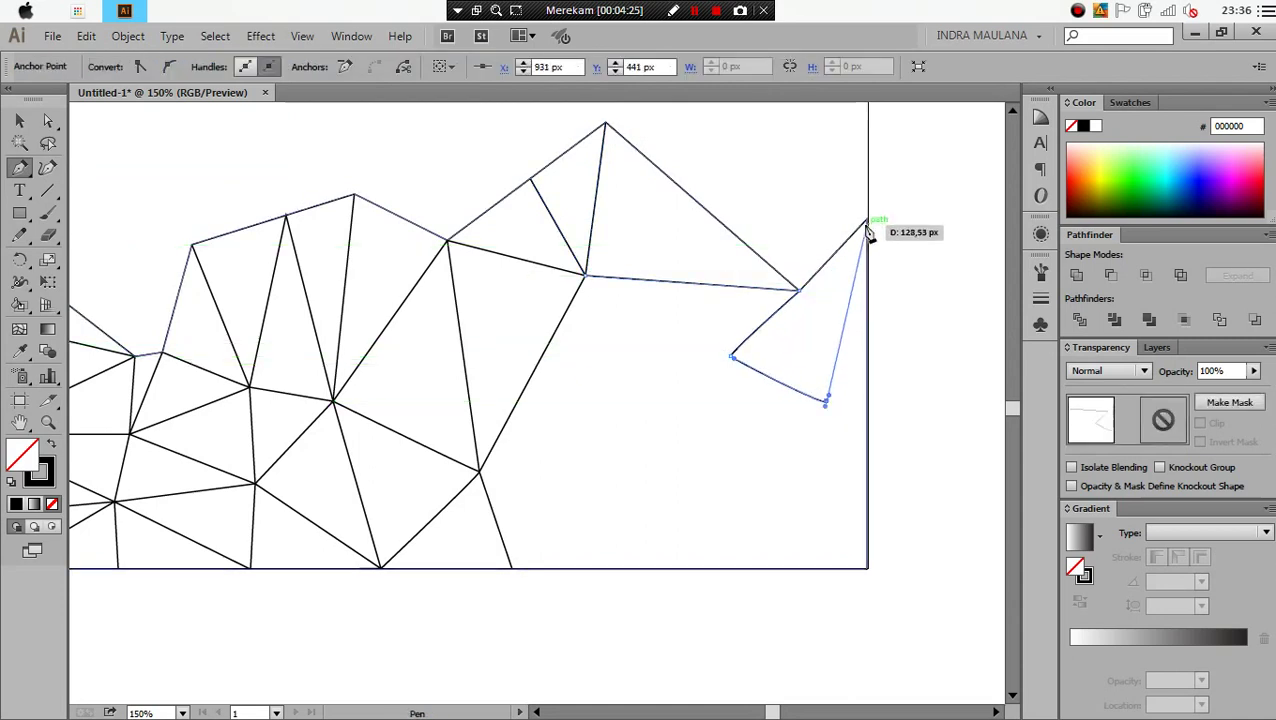
key(ctrl+z)
key(ctrl+z)
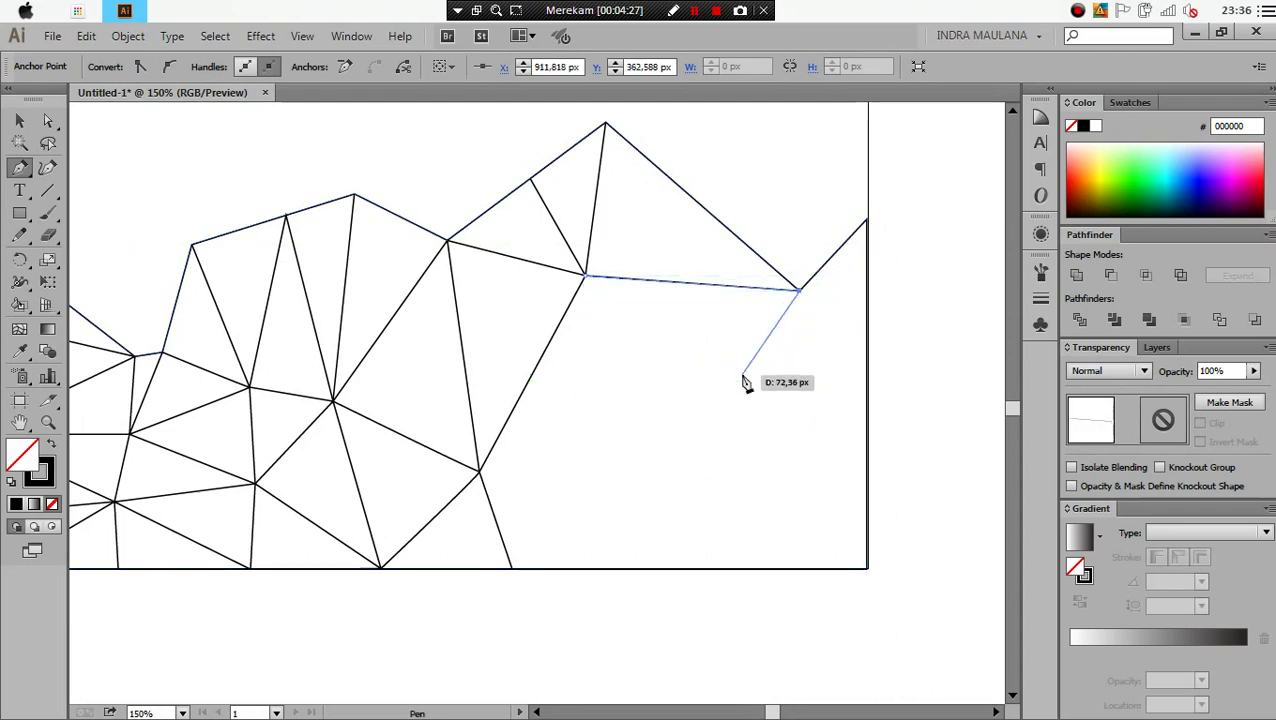
click(742, 375)
click(808, 380)
click(866, 220)
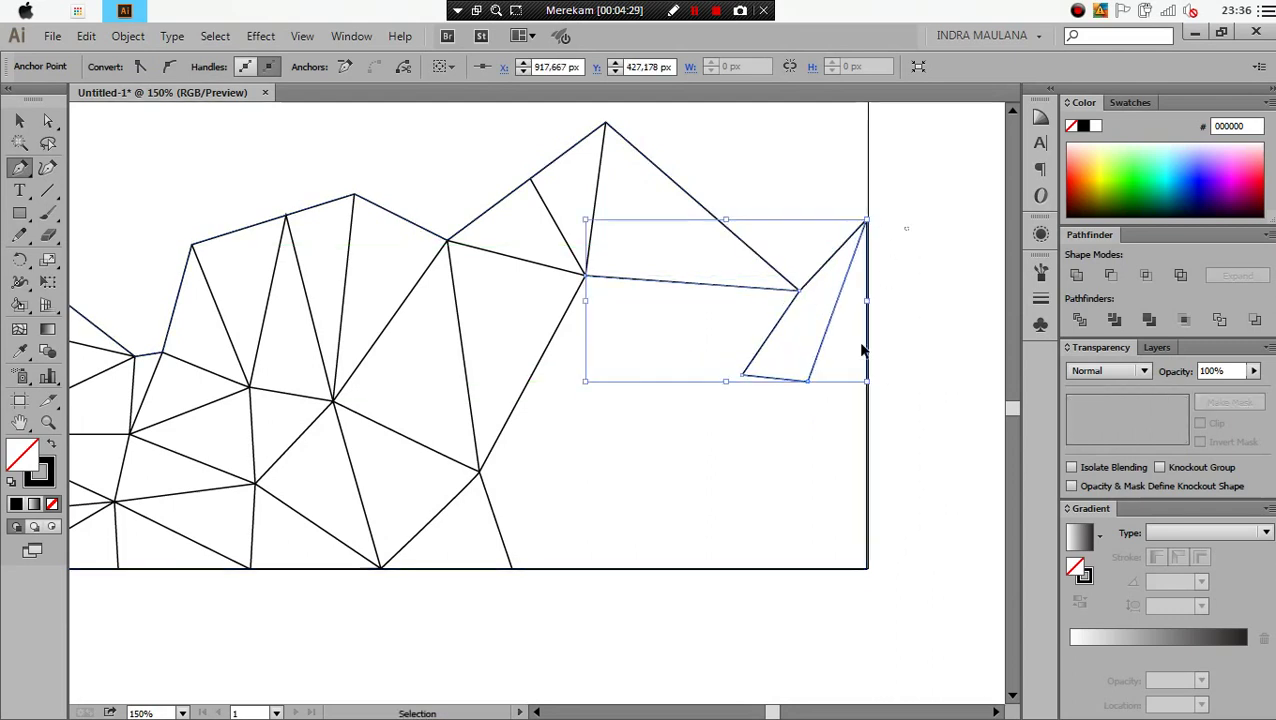
ctrl+click(830, 375)
Extend edges from the small triangle to the right border and back to the middle vertex
drag(808, 380, 866, 432)
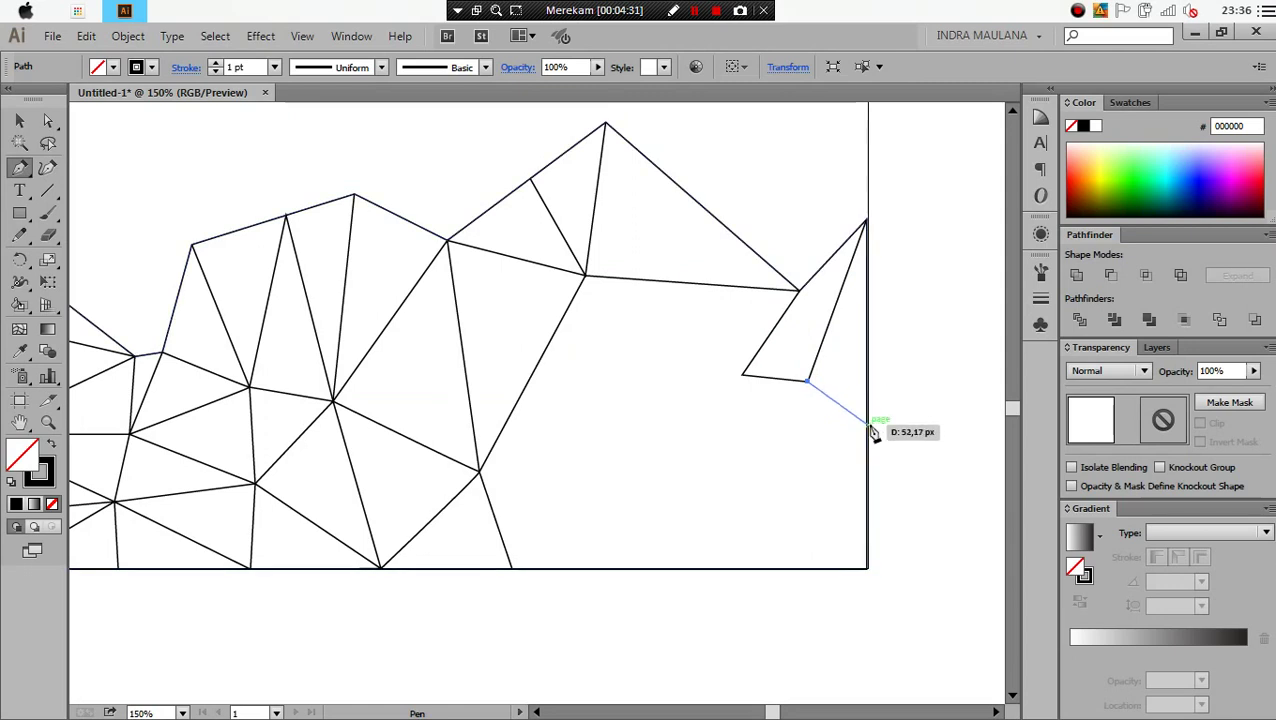
click(866, 422)
ctrl+click(780, 386)
click(743, 375)
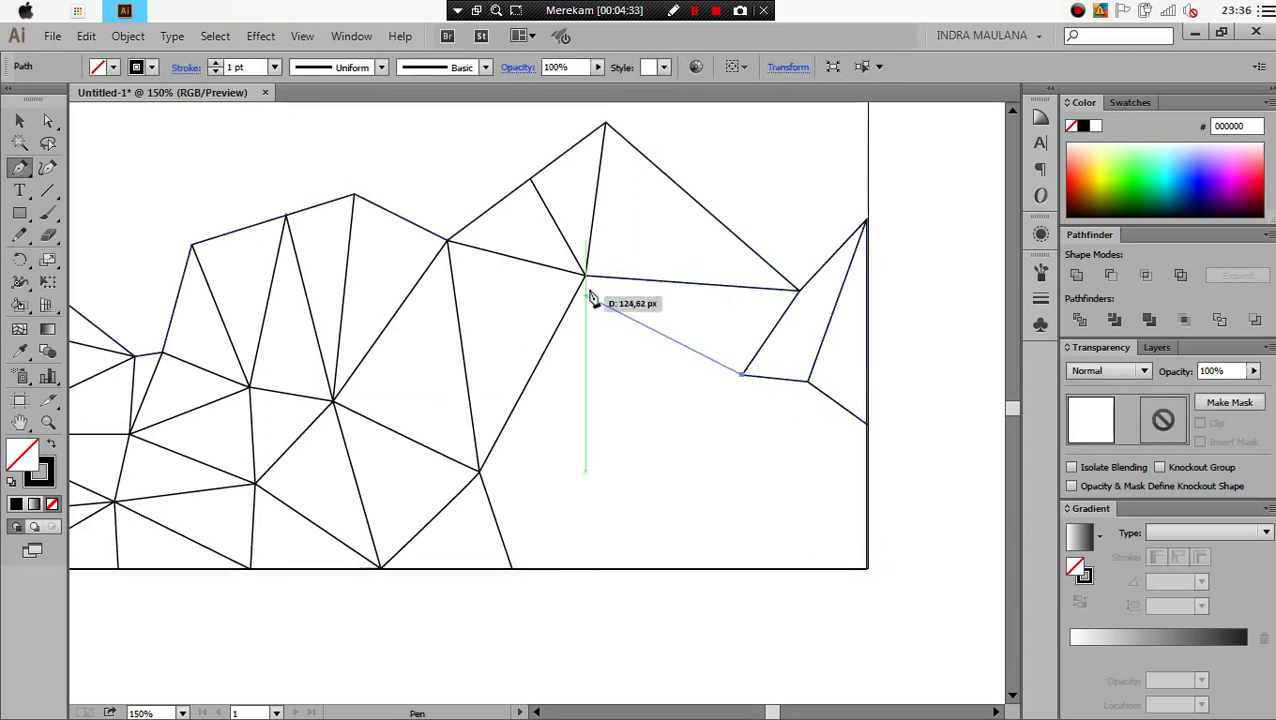
click(586, 275)
ctrl+click(752, 386)
click(745, 376)
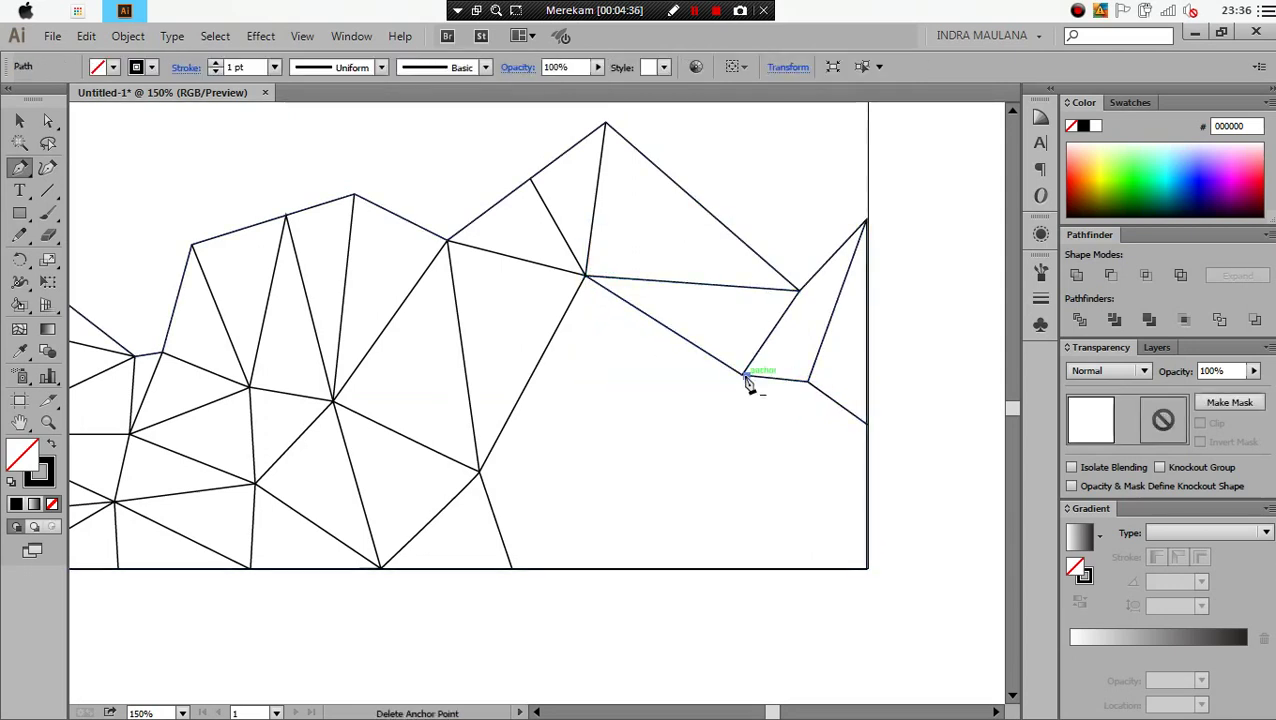
click(479, 468)
ctrl+click(741, 443)
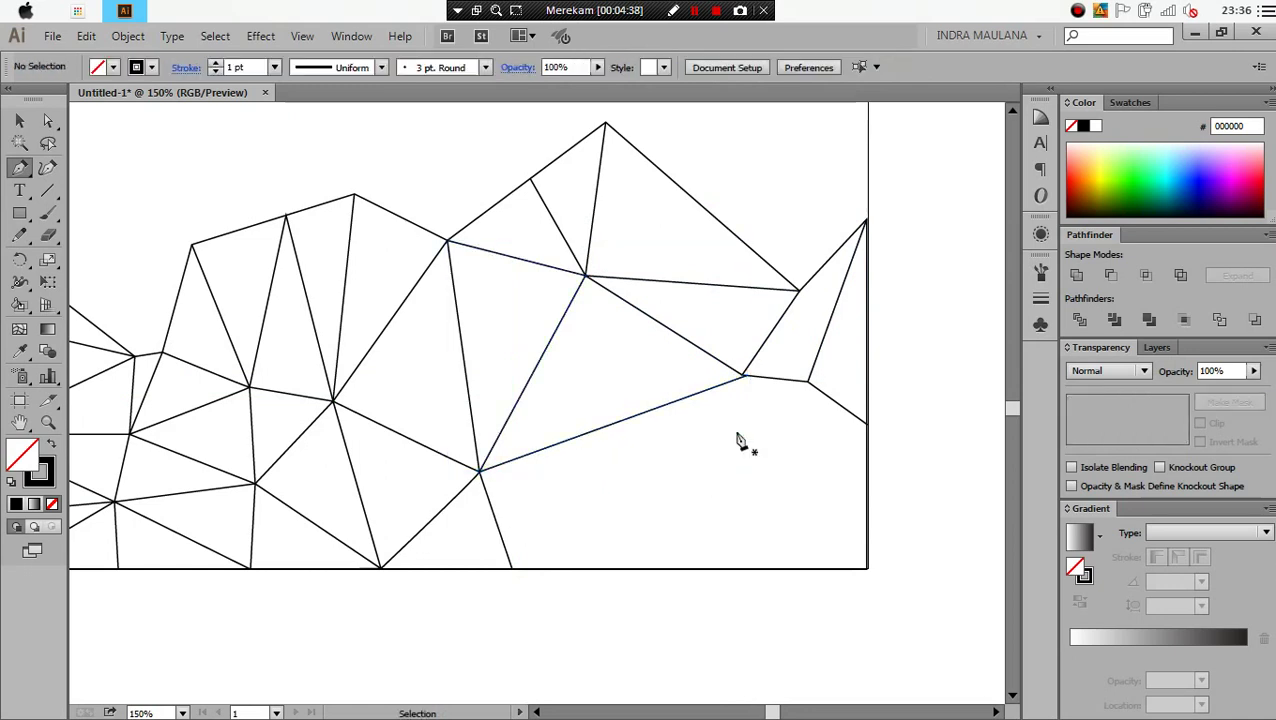
Connect the vertex down to the baseline and add a lower point joined to the small triangle
click(743, 376)
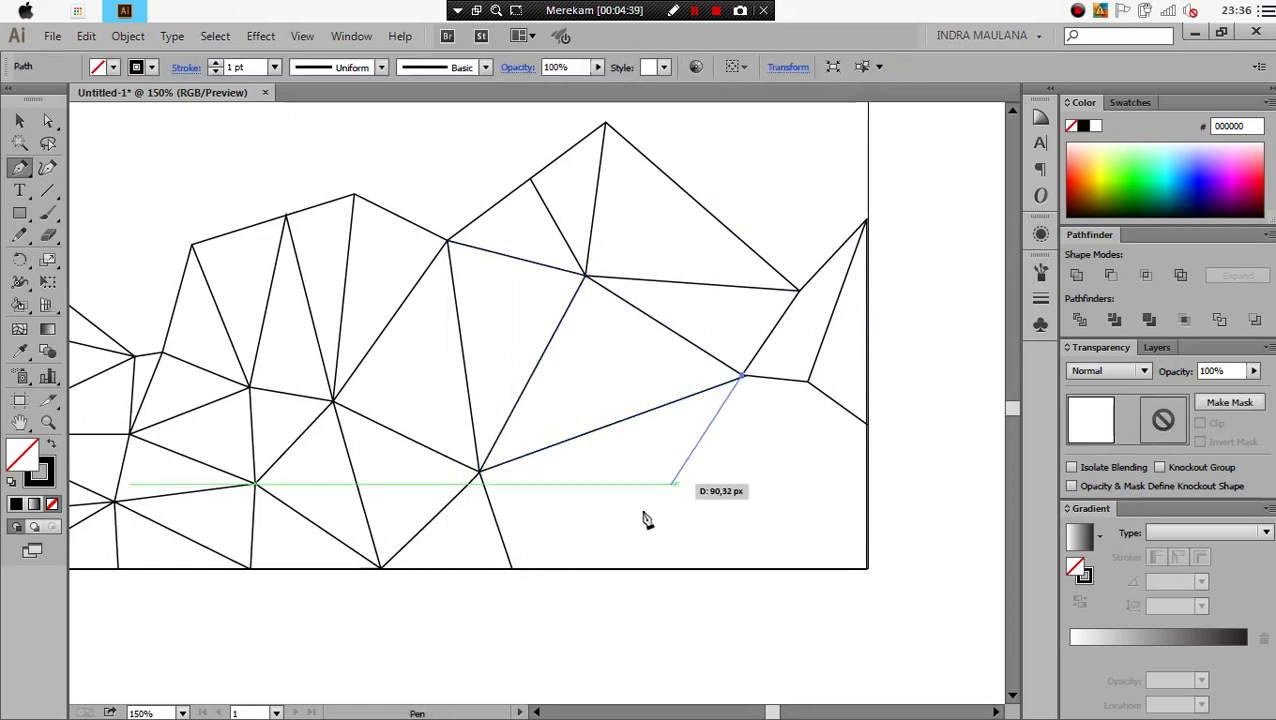
click(512, 568)
ctrl+click(755, 388)
click(743, 376)
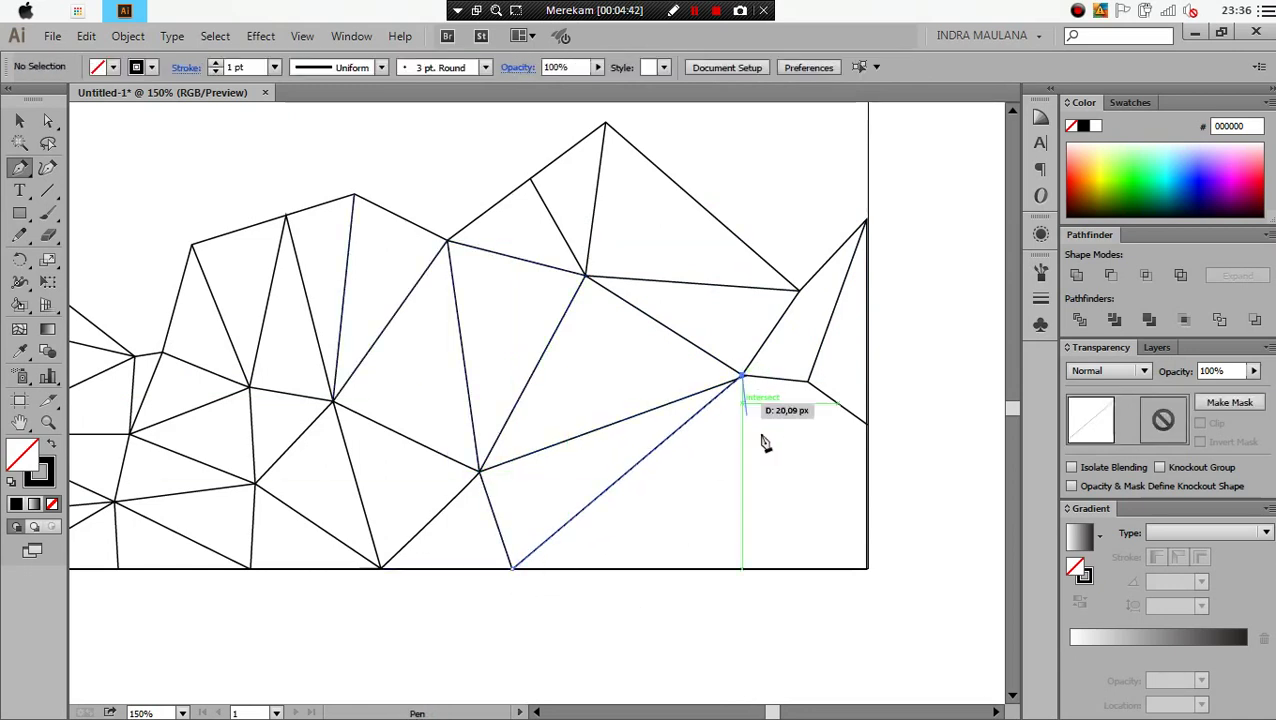
click(772, 470)
click(808, 380)
ctrl+click(897, 521)
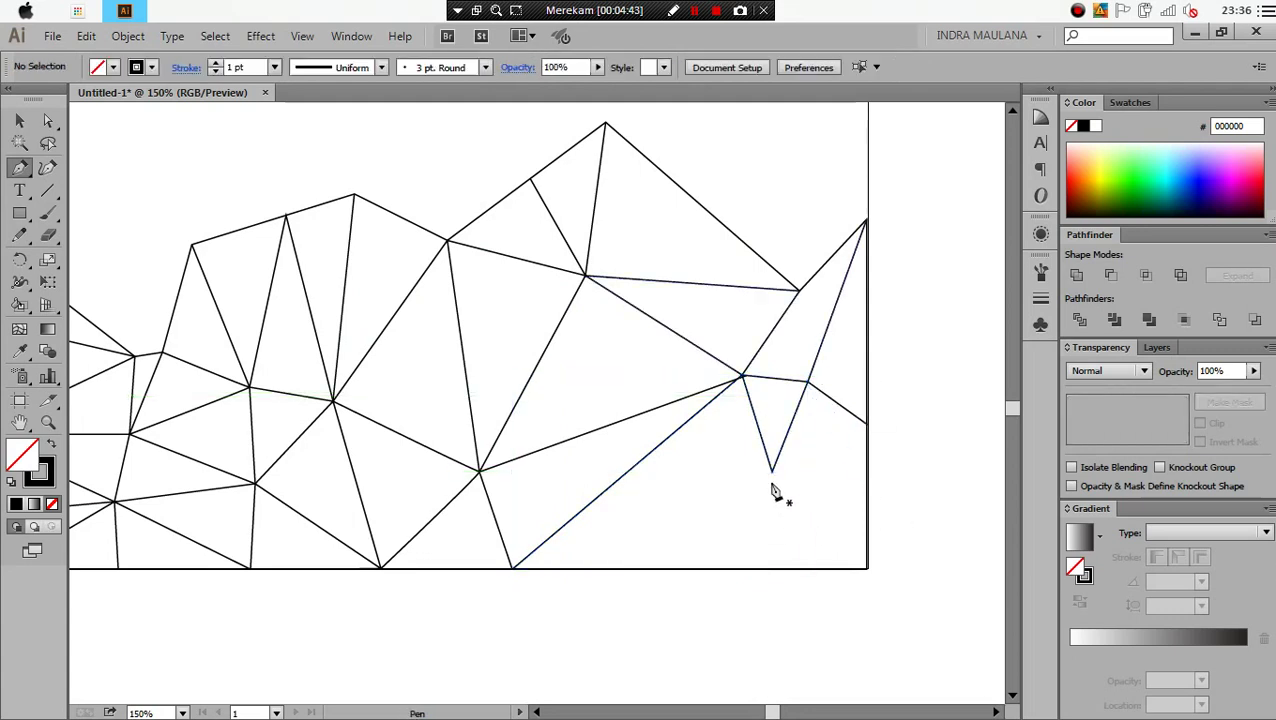
Connect the new lower point to the right border and the bottom-right corner
click(772, 472)
click(868, 427)
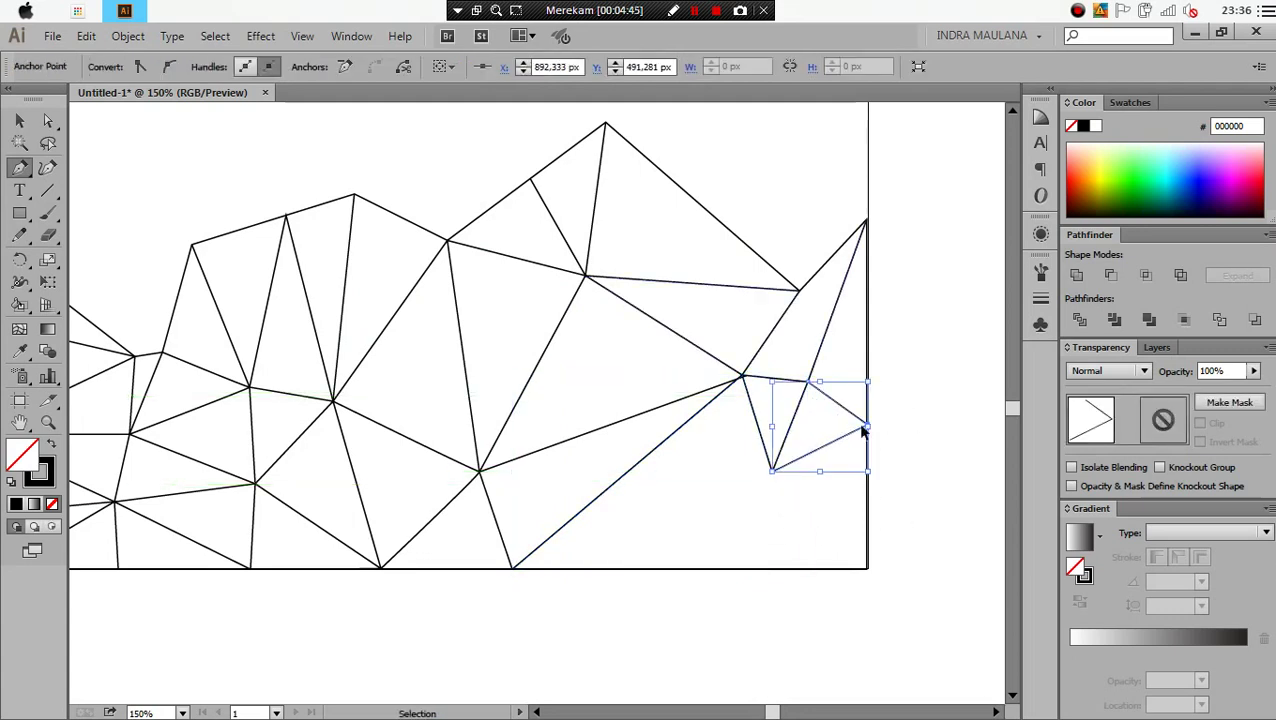
ctrl+click(783, 484)
click(772, 470)
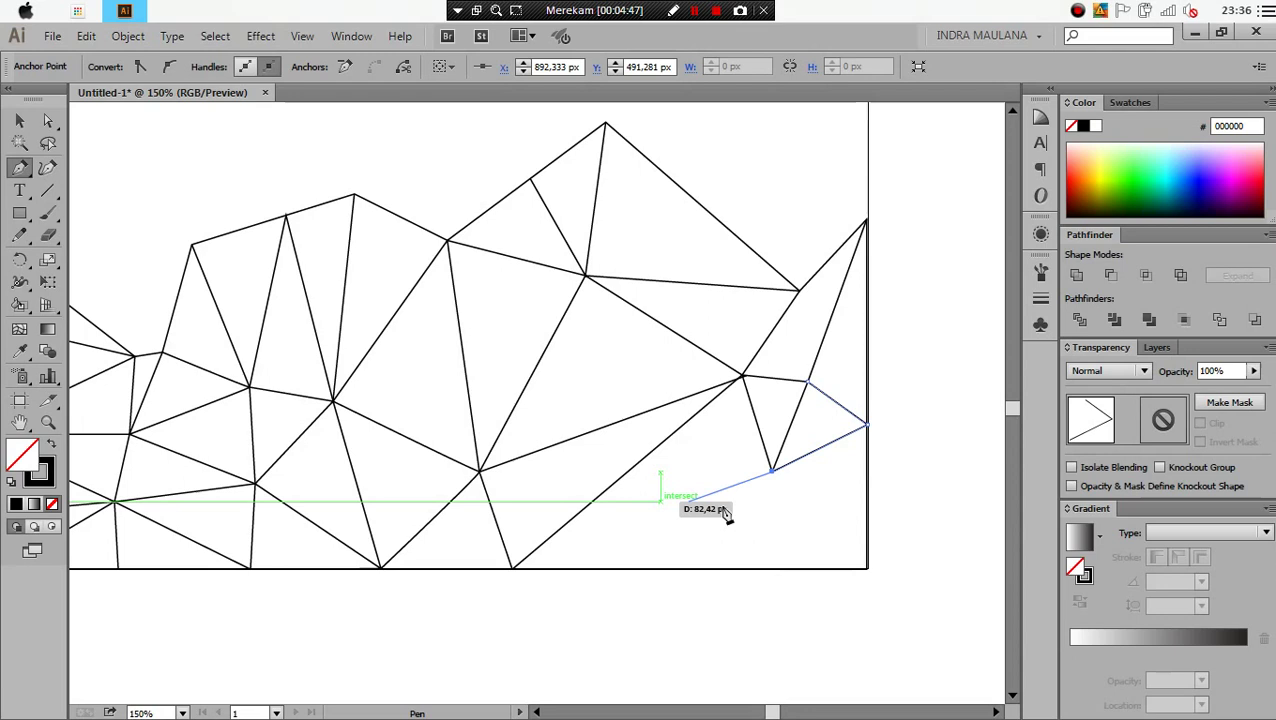
click(866, 568)
Form baseline triangles with an upper vertex connected up to the central point
ctrl+click(907, 483)
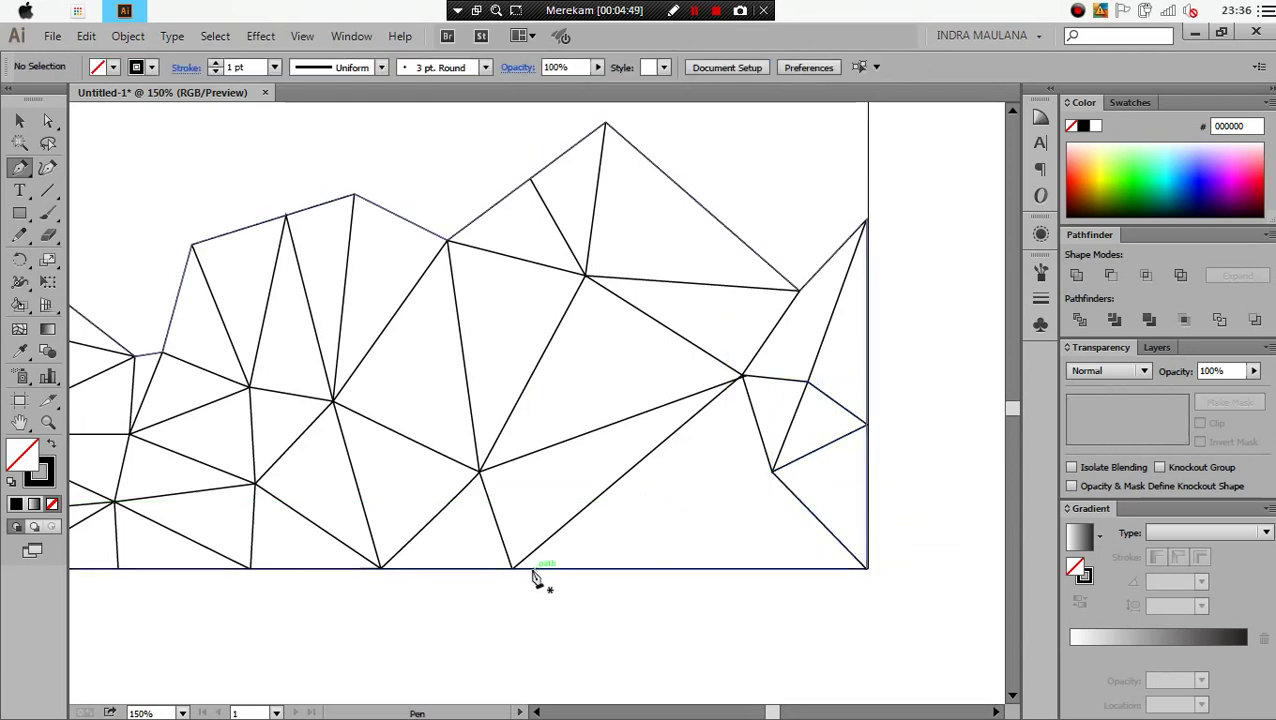
click(512, 568)
click(672, 544)
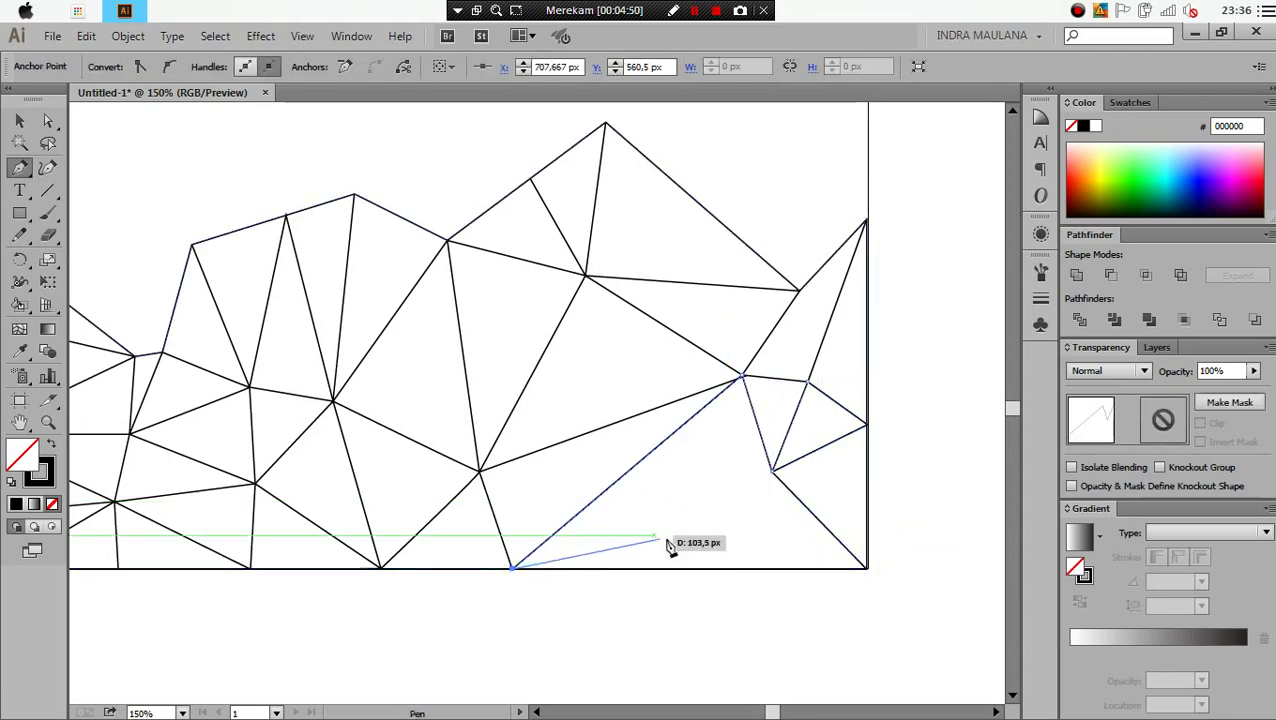
click(621, 478)
ctrl+click(692, 604)
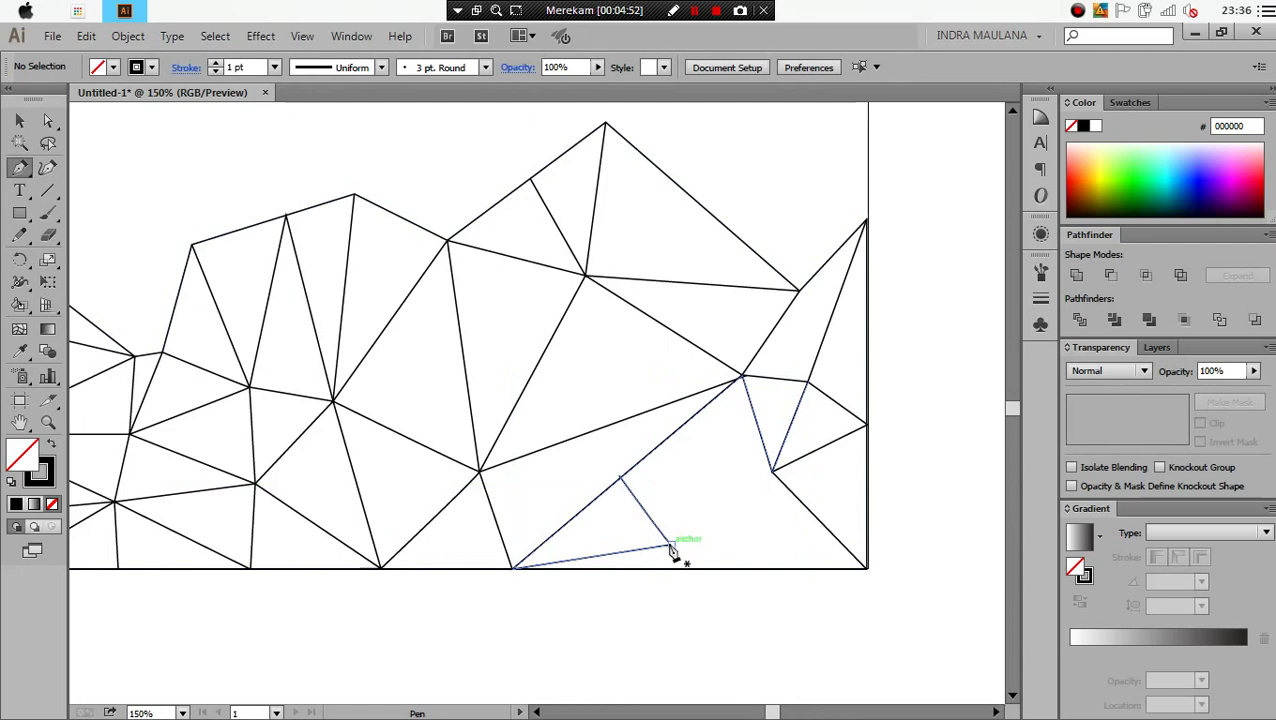
click(742, 378)
ctrl+click(718, 595)
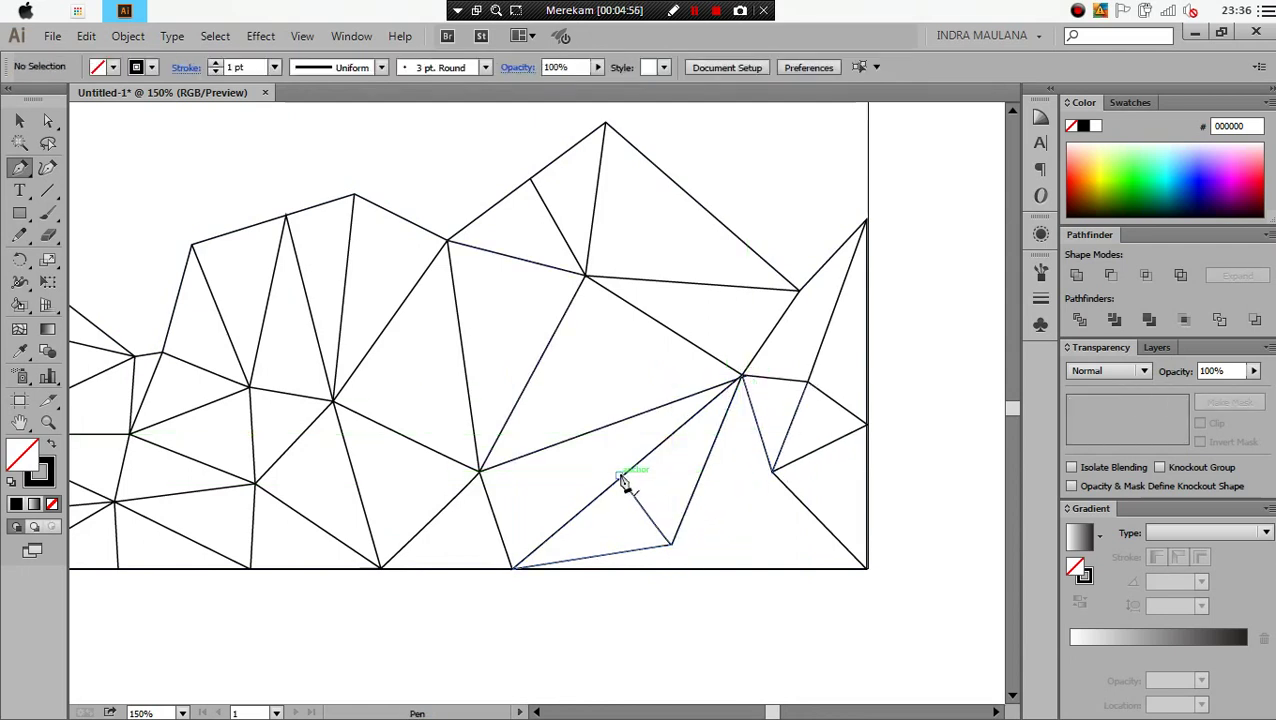
Join the lower vertex to the left vertex and continue edges from the lower anchor
click(621, 478)
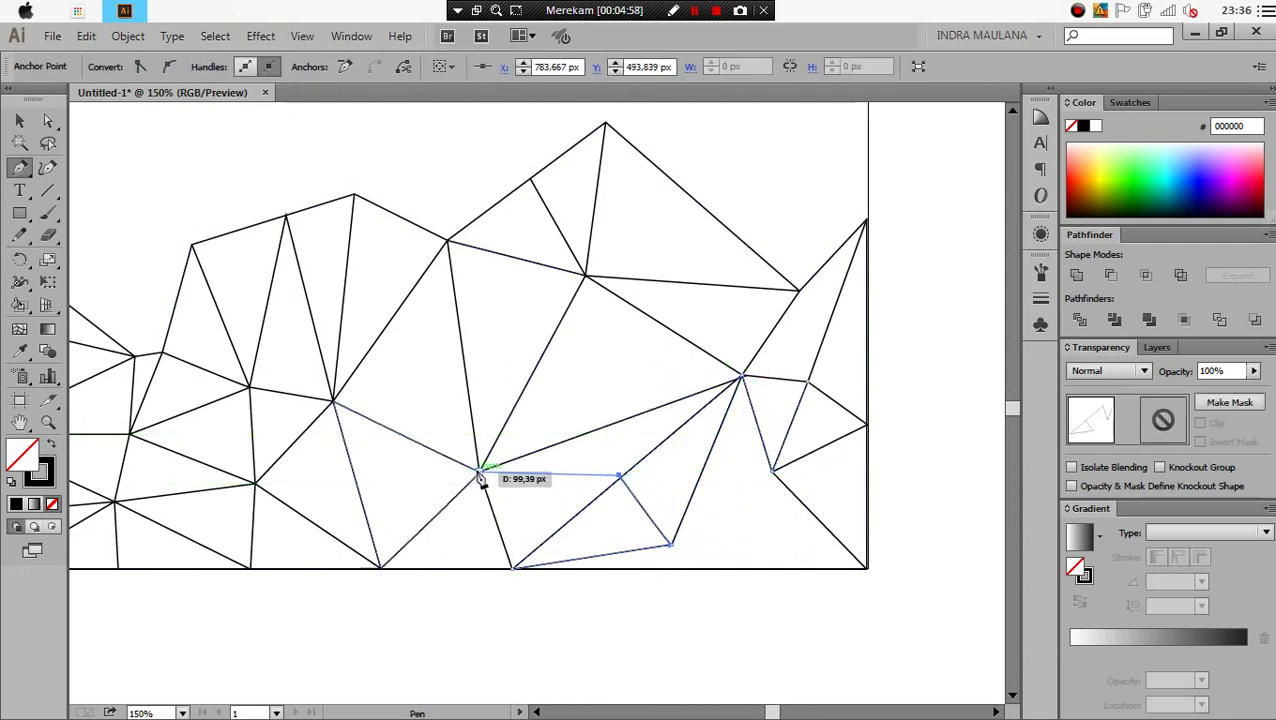
click(479, 470)
ctrl+click(515, 604)
scroll(544, 567, right, 5)
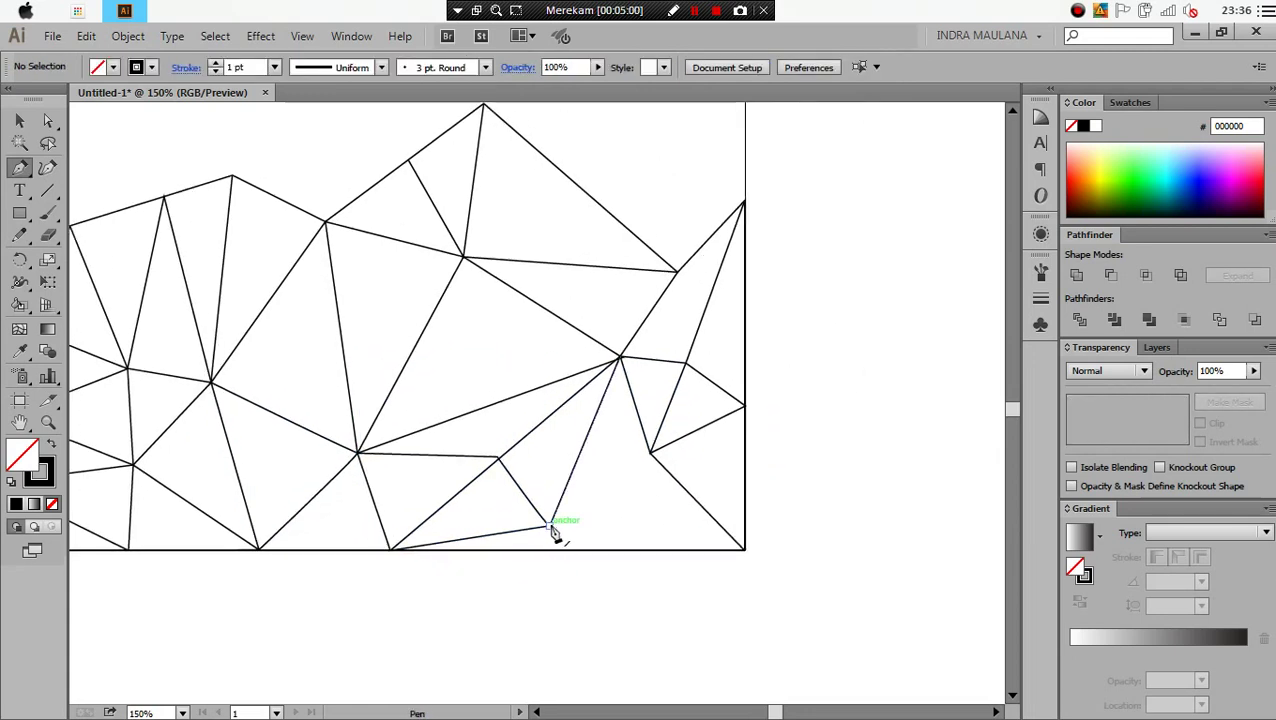
click(550, 525)
ctrl+click(620, 612)
Connect the lower anchor and endpoint to the upper vertex, then zoom out to frame the artboard
click(551, 525)
click(650, 452)
ctrl+click(673, 612)
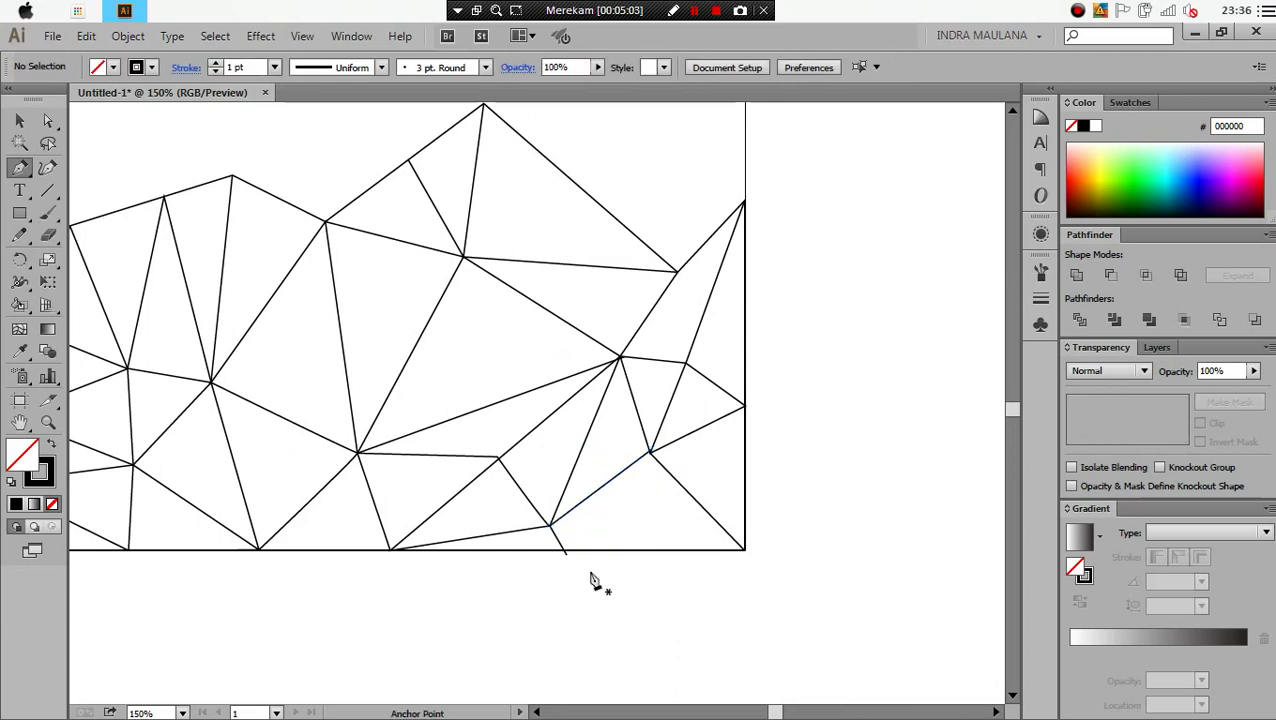
click(565, 553)
click(650, 452)
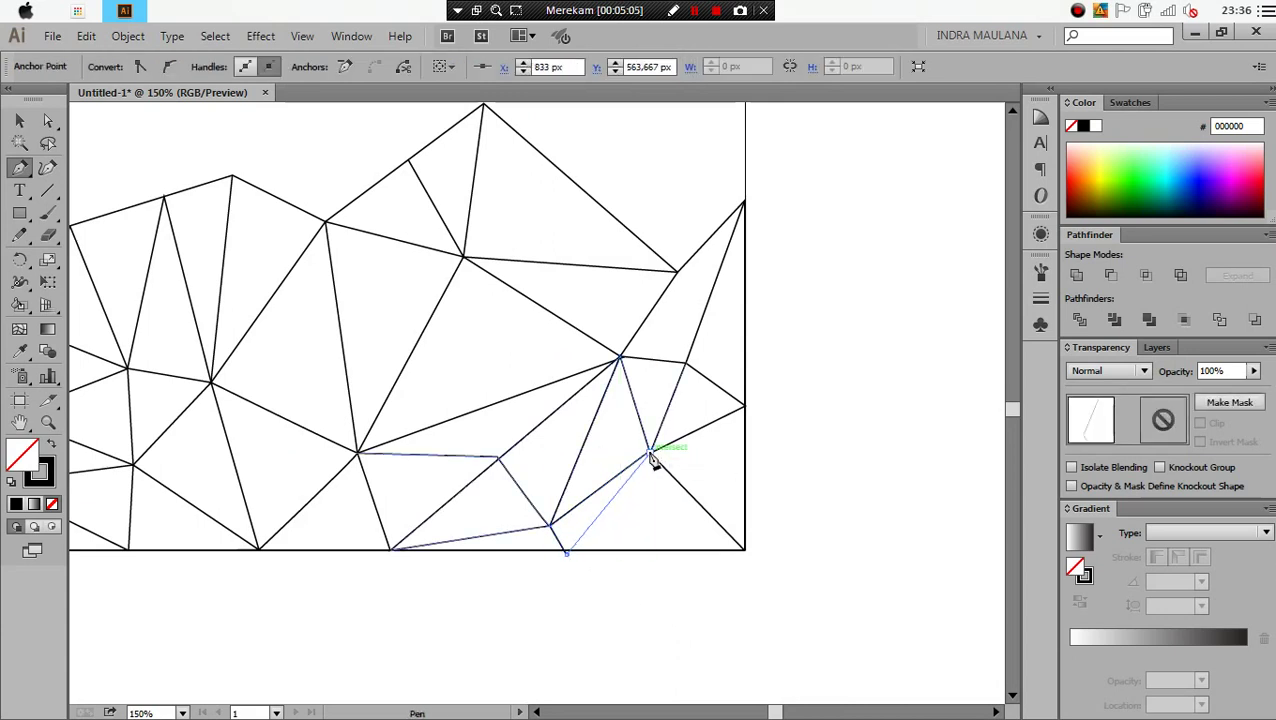
ctrl+click(681, 598)
key(ctrl+minus)
key(ctrl+minus)
drag(779, 606, 818, 567)
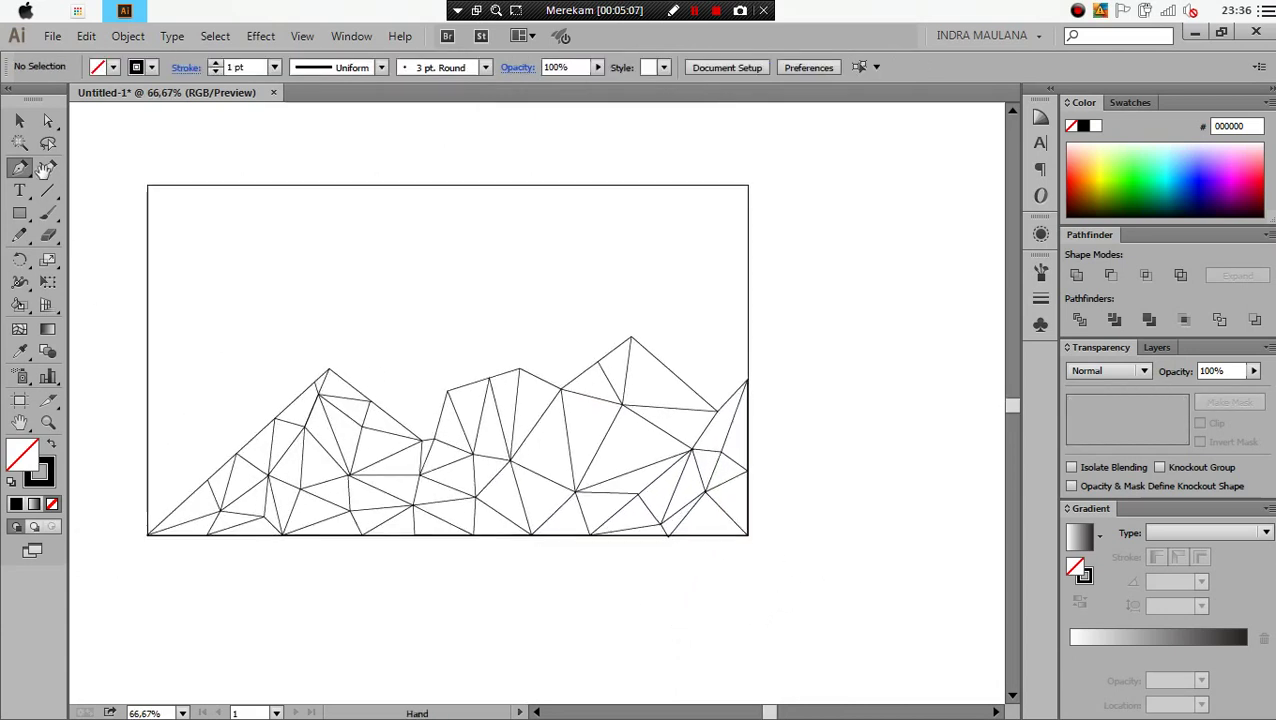
Select the whole triangle mesh, convert it with Live Paint > Make, and show the Color Guide
drag(137, 203, 858, 604)
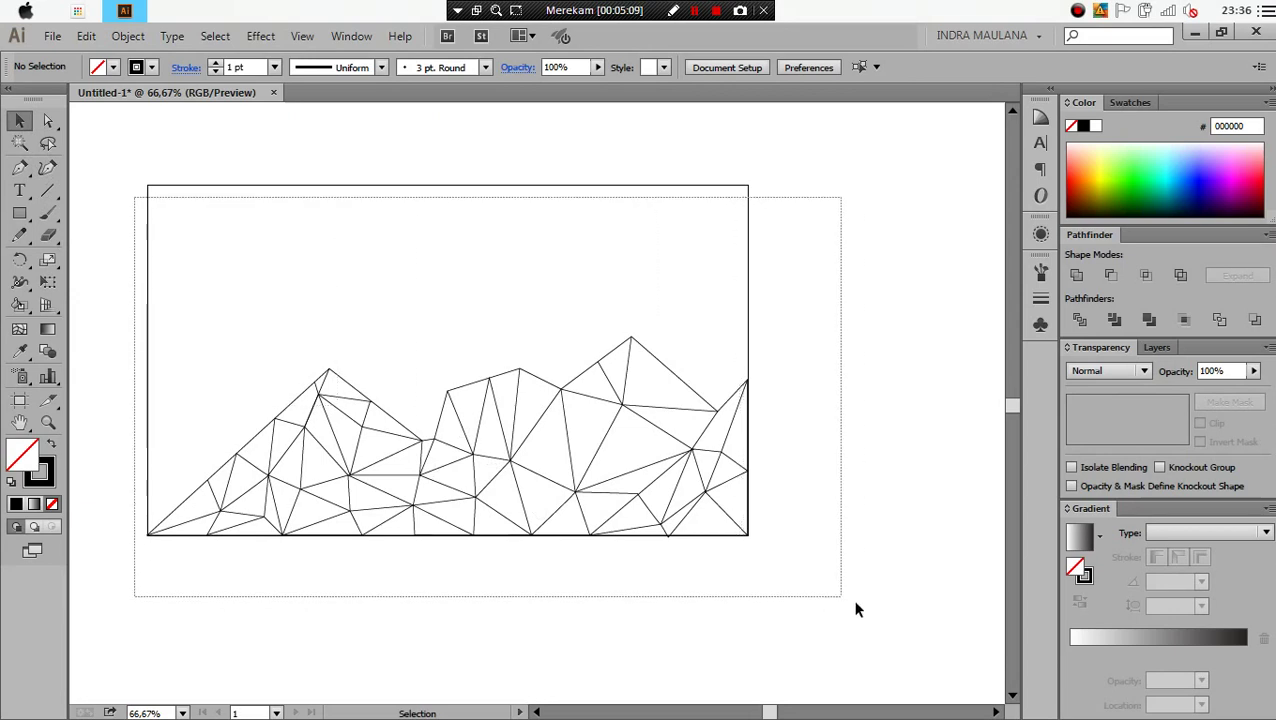
click(127, 36)
mouse_move(159, 541)
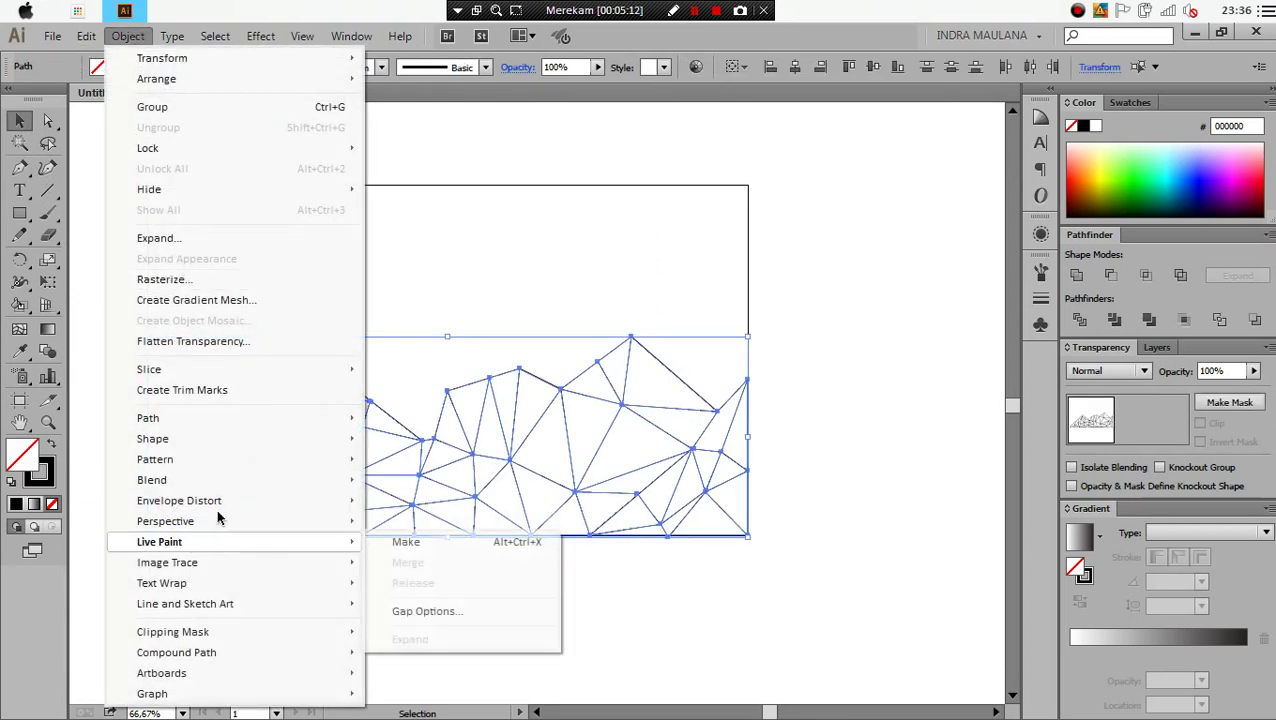
click(405, 542)
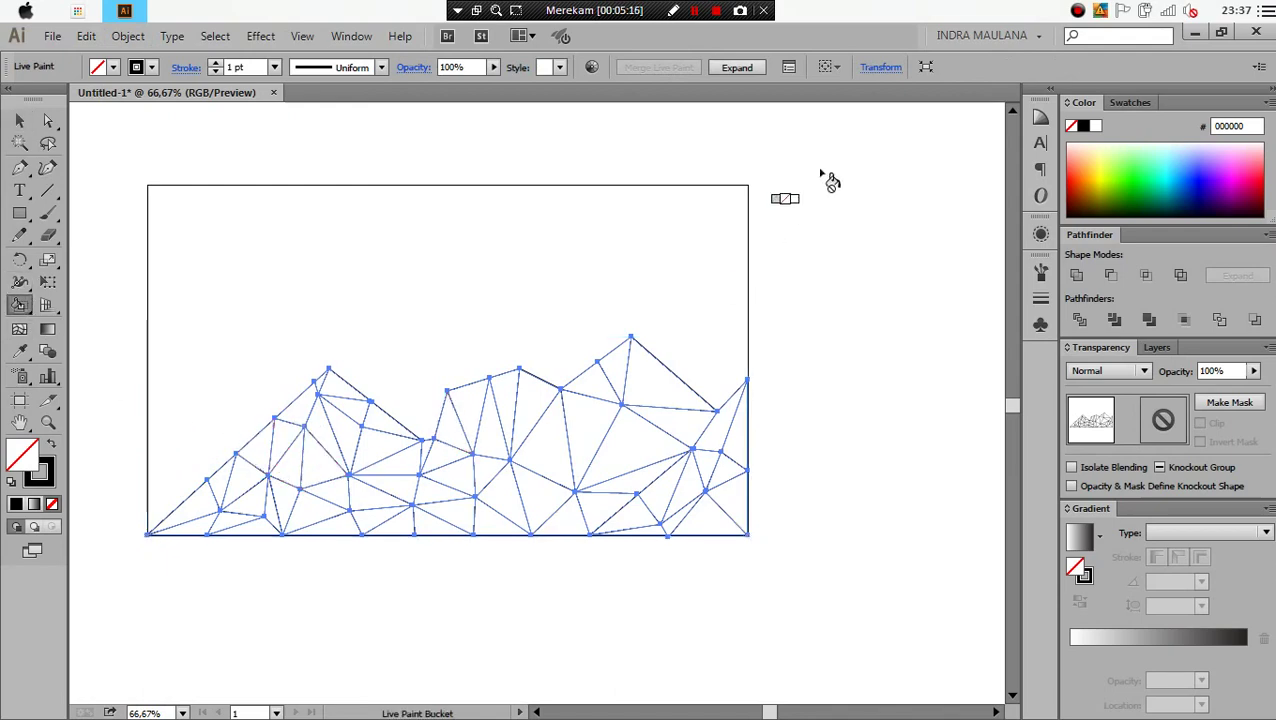
click(1041, 118)
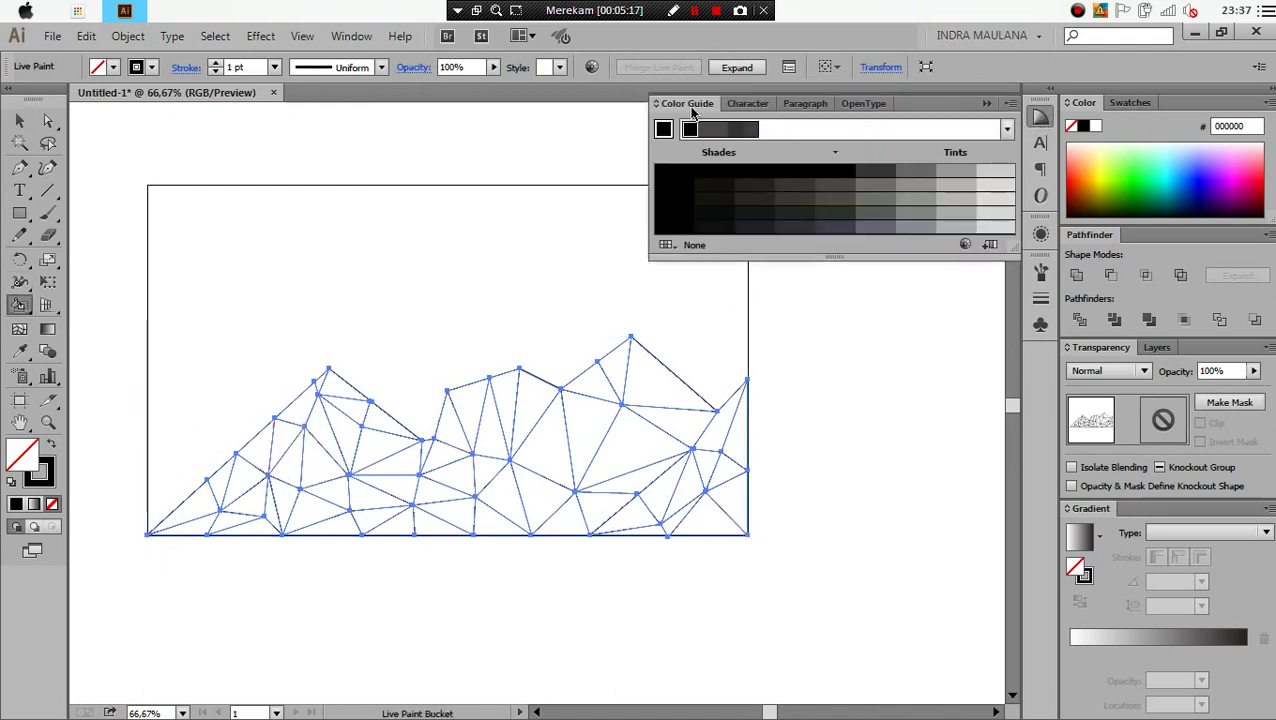
Deselect the triangle artwork using the Selection tool (V)
click(368, 40)
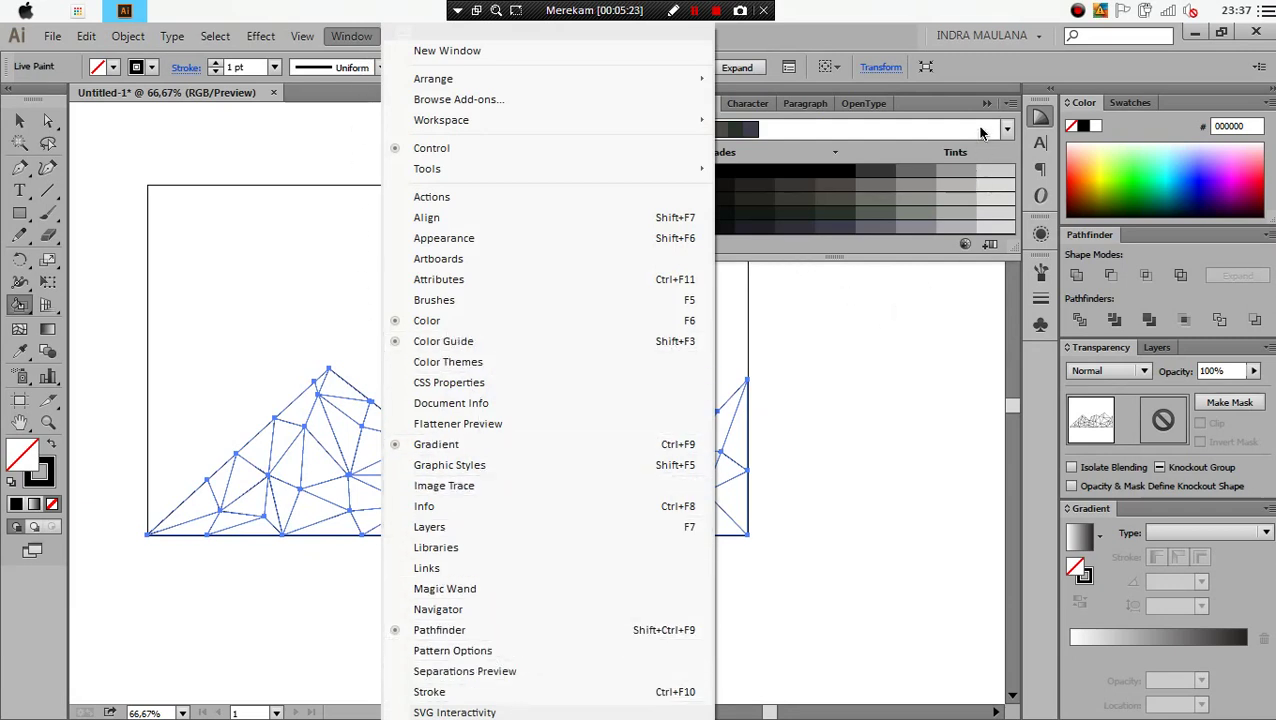
click(957, 105)
key(v)
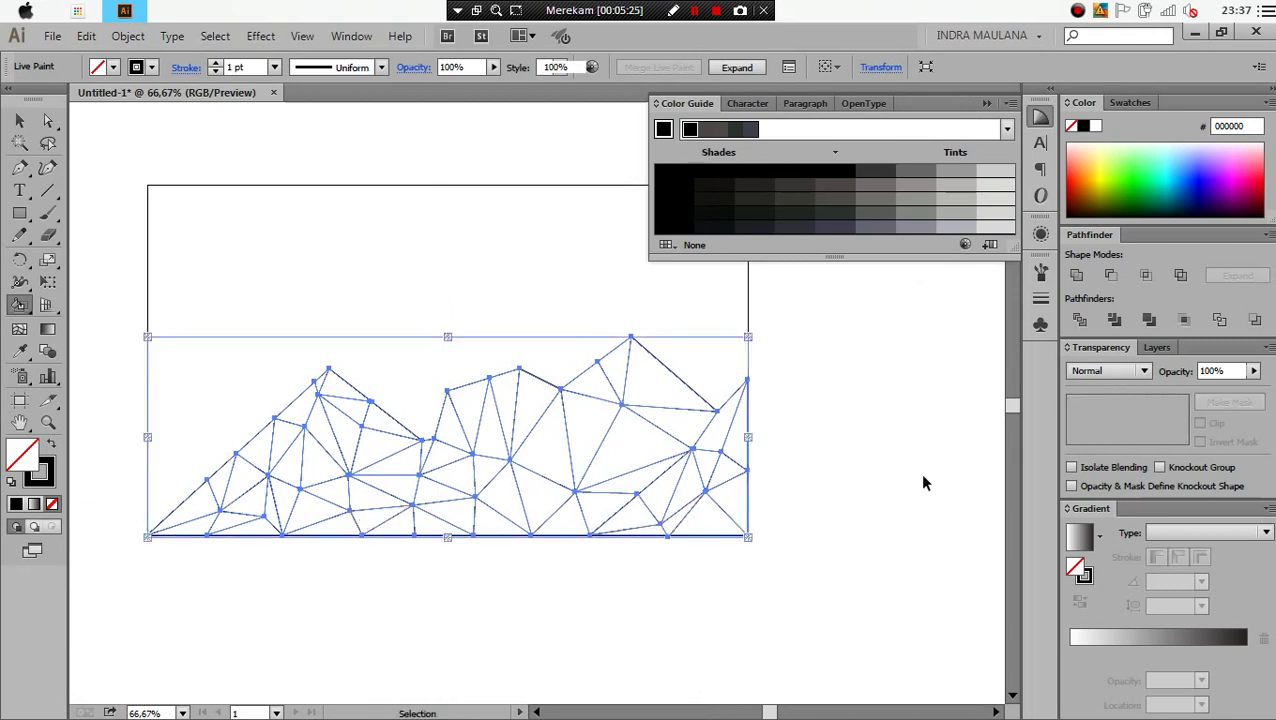
click(919, 473)
Set the fill to the dark blue swatch, return to Live Paint Bucket, and view the left mountain at 100%
click(1129, 104)
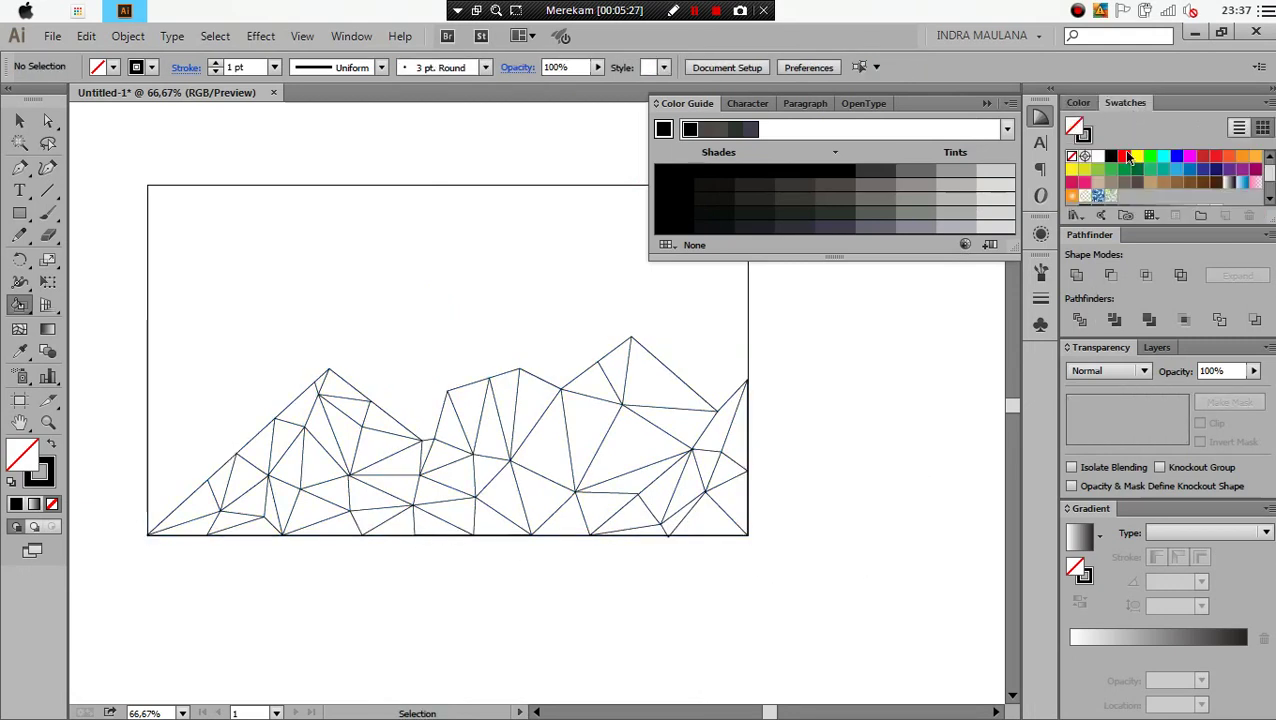
click(1203, 174)
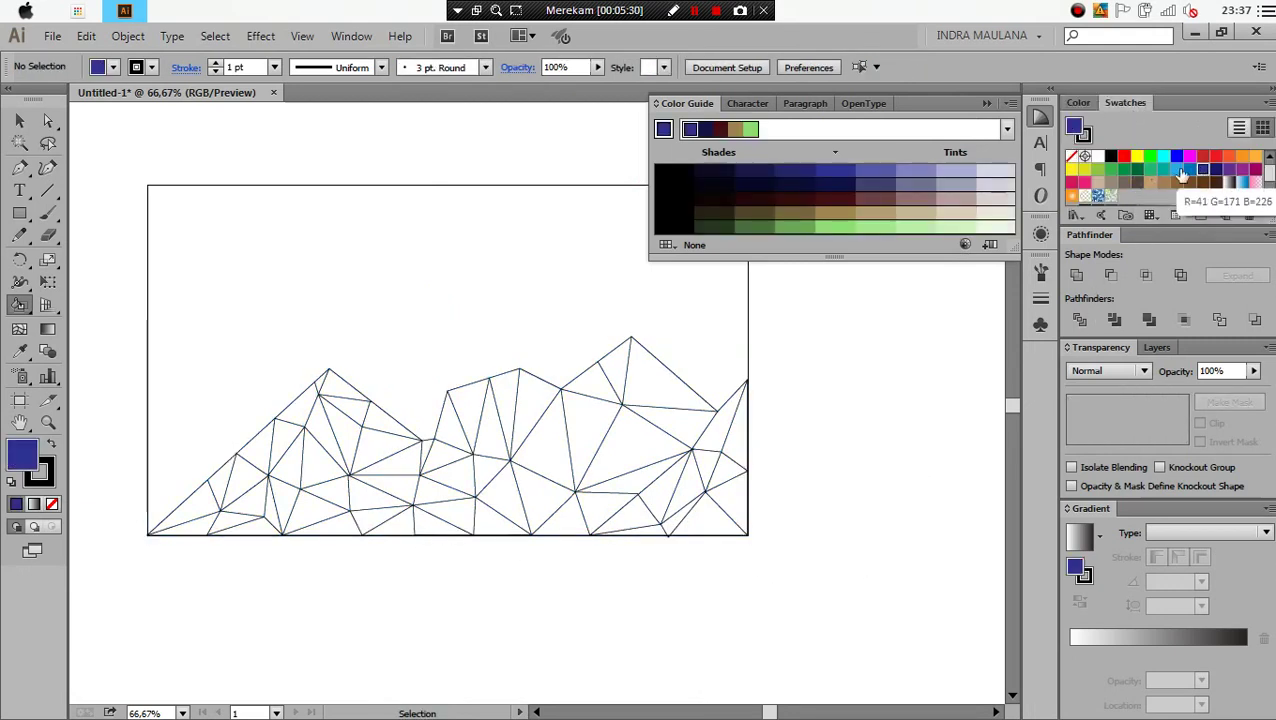
key(k)
ctrl+click(261, 609)
drag(442, 535, 540, 521)
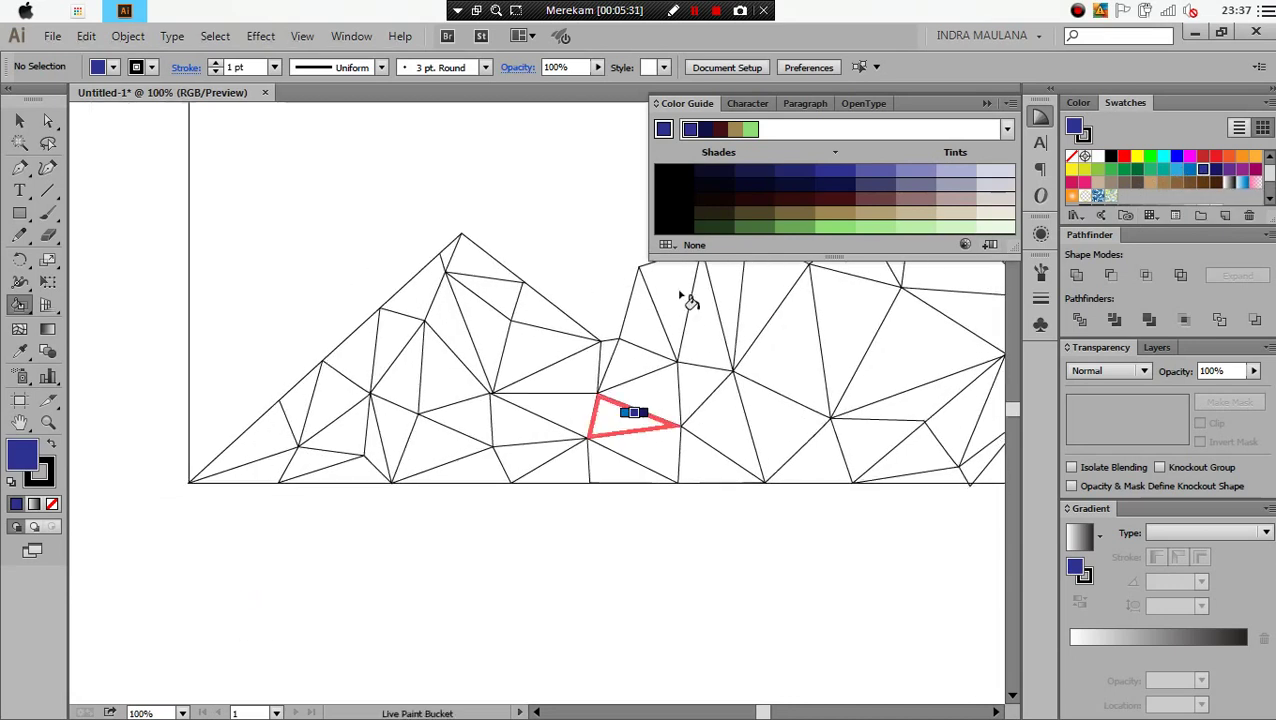
Paint the left mountain's base navy, its left edge mid-to-light blue, and below the peak pale lavender
click(714, 171)
click(355, 473)
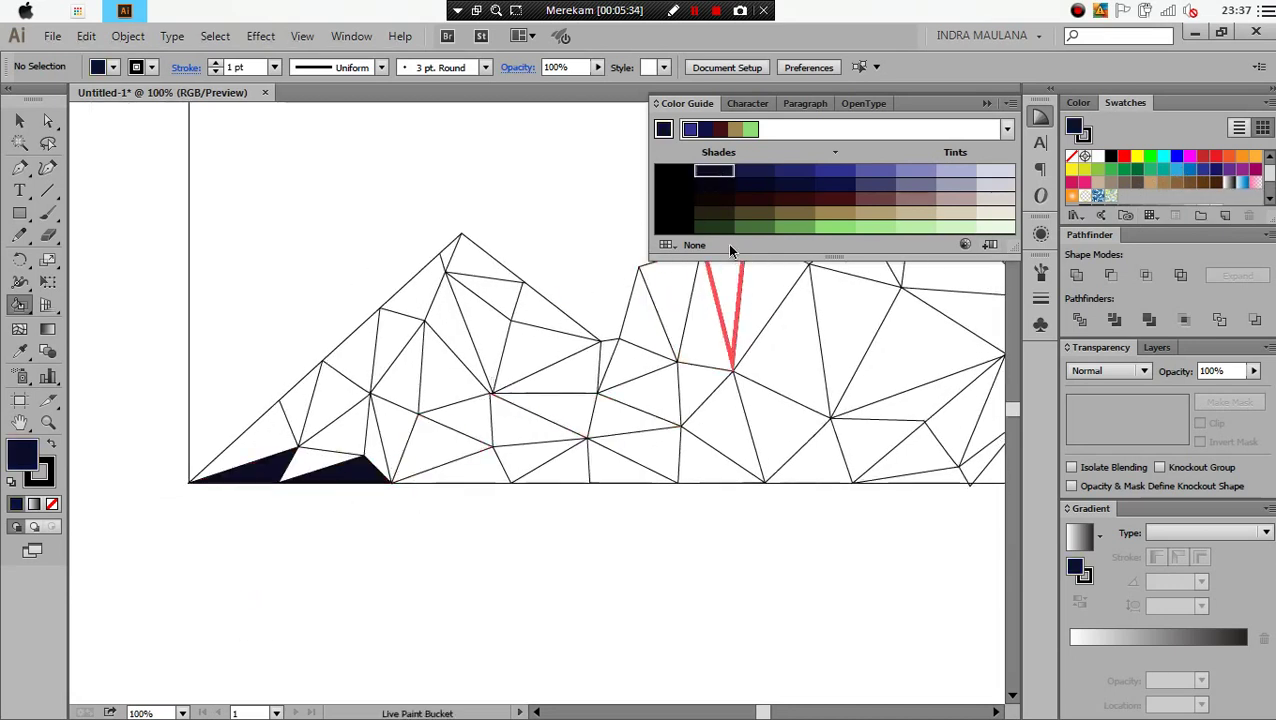
click(753, 176)
click(327, 464)
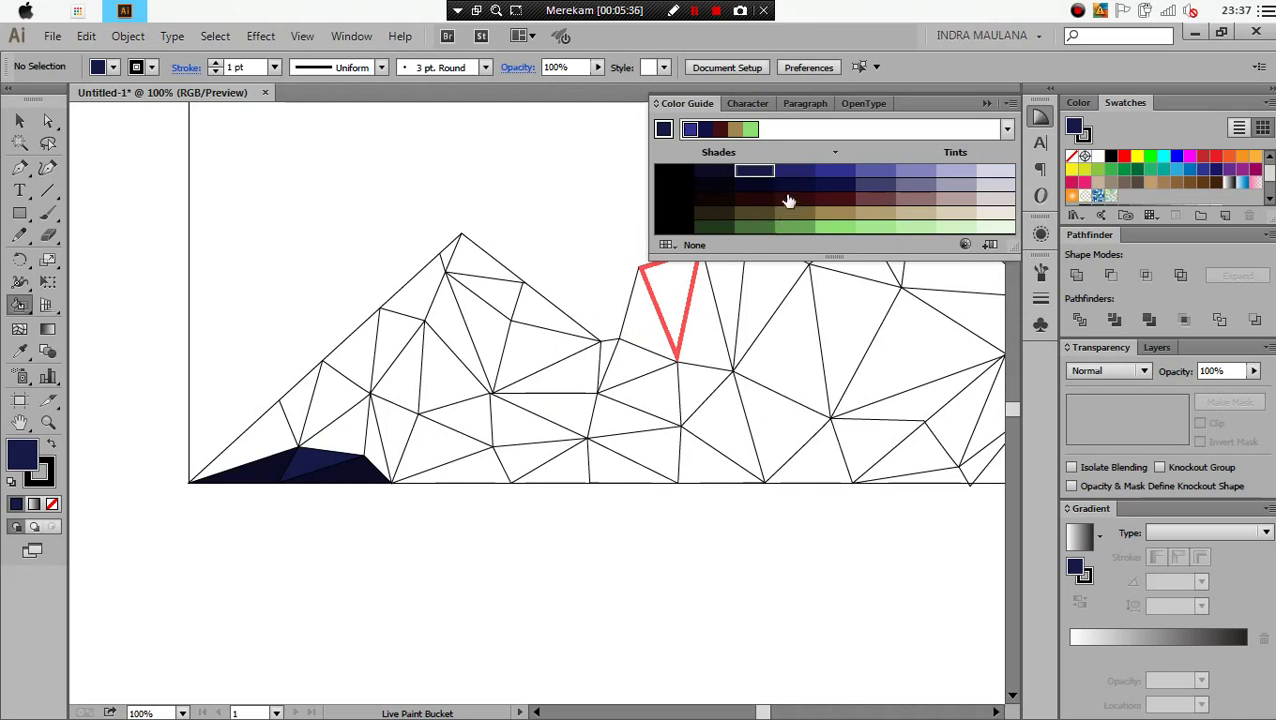
click(270, 420)
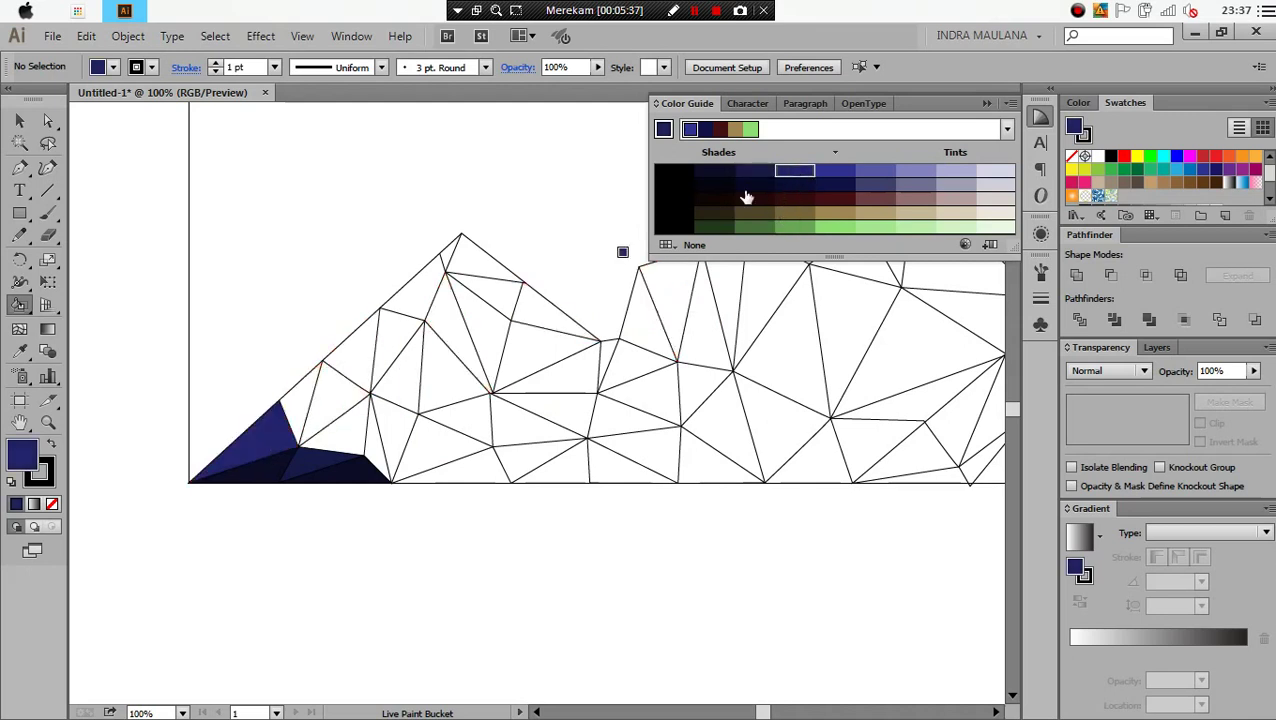
click(833, 172)
click(303, 398)
click(875, 176)
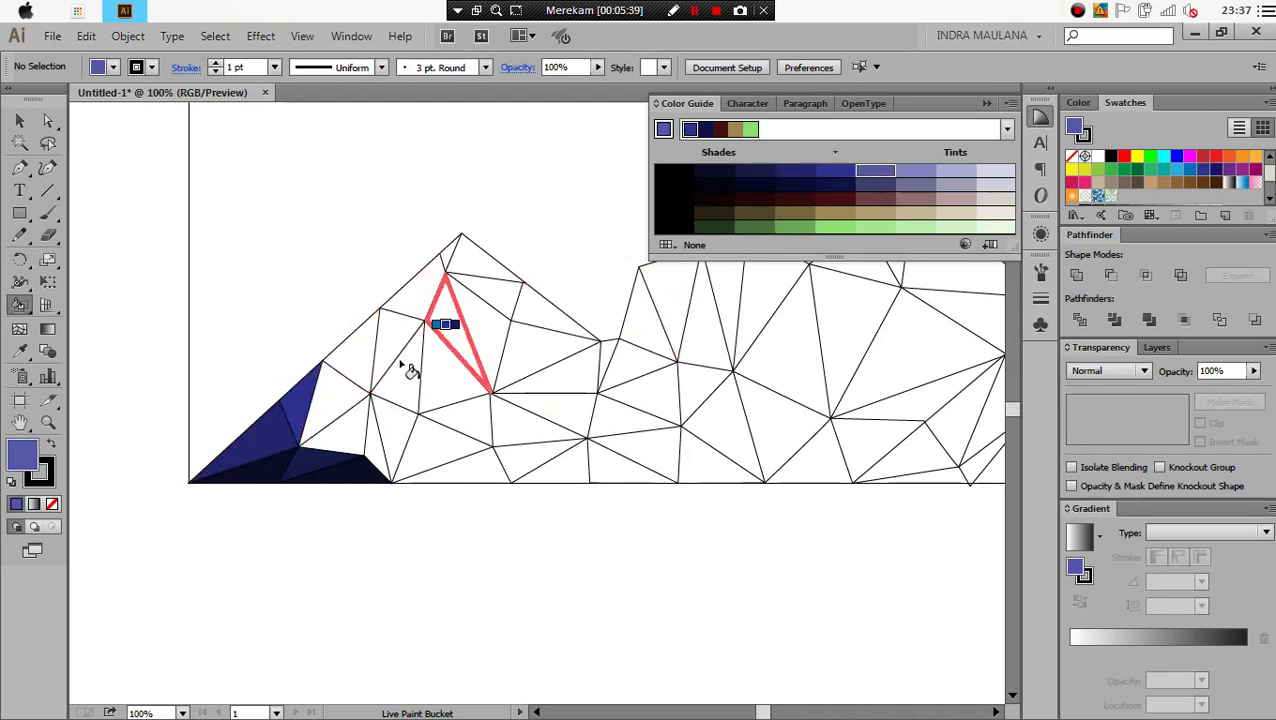
click(332, 402)
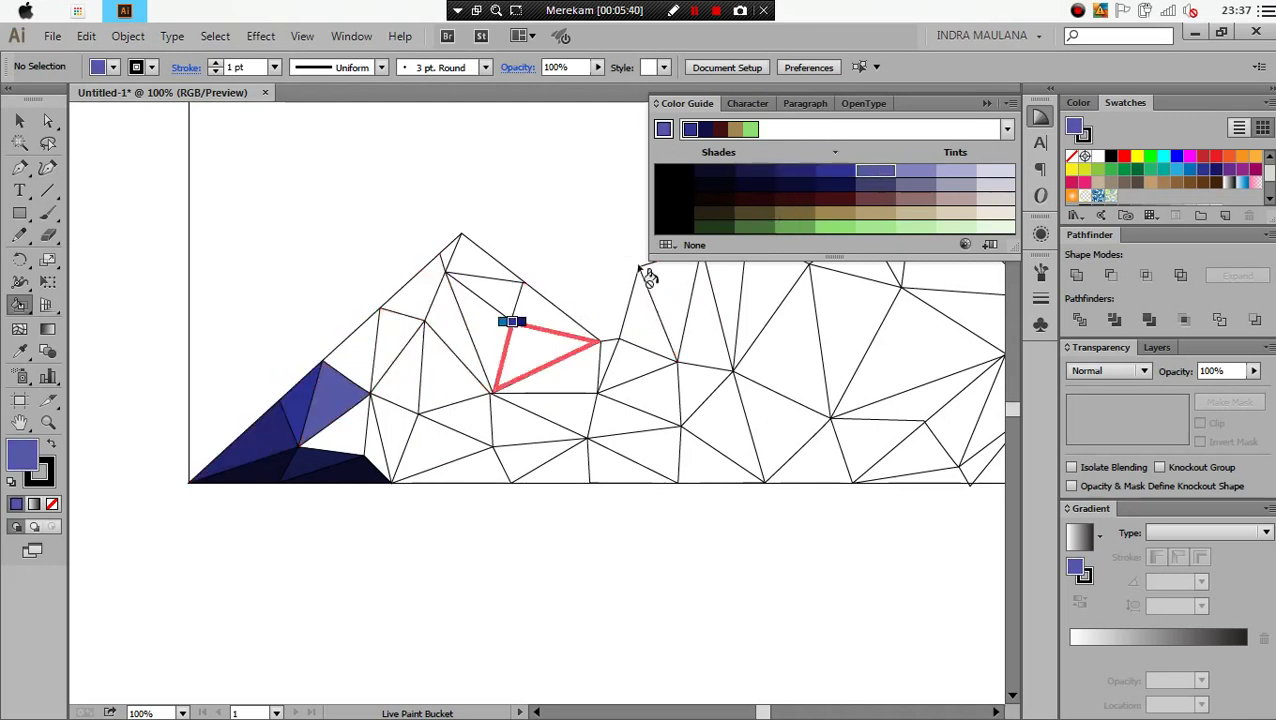
click(358, 362)
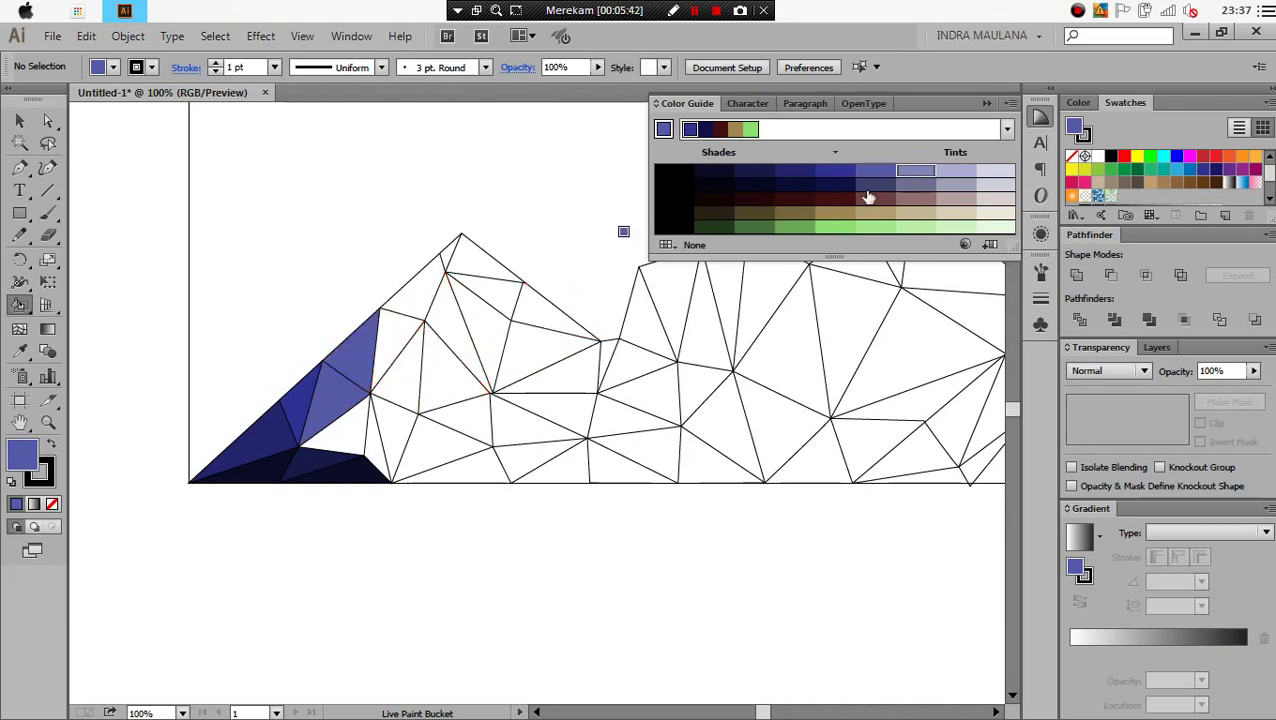
click(402, 345)
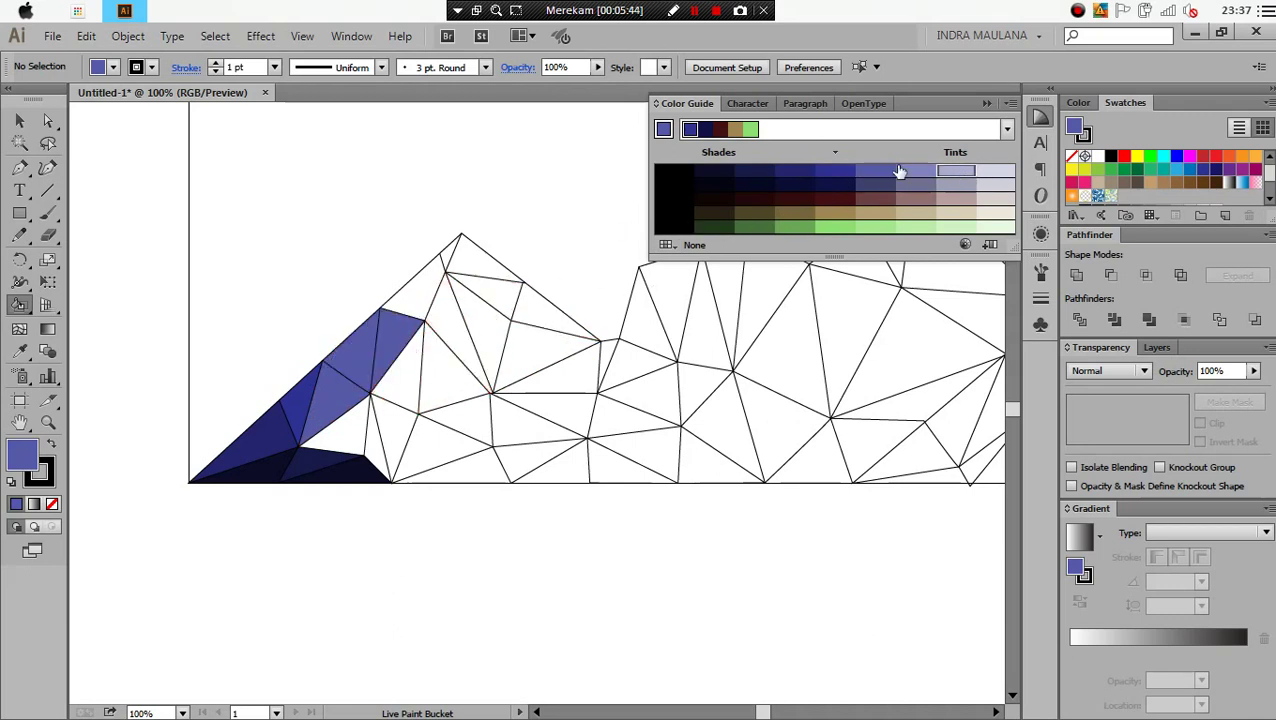
click(433, 275)
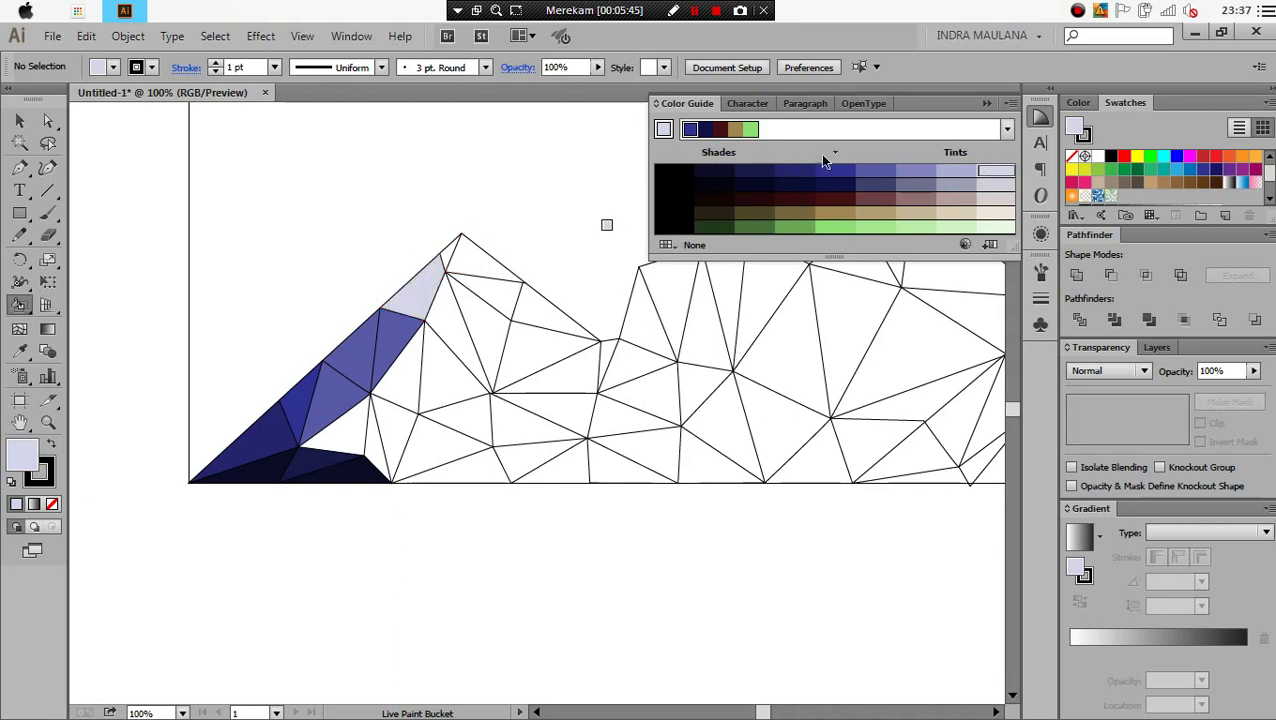
Fill more bottom triangles dark navy and mid-mountain facets light blue, greyish lavender and pale lavender
click(757, 186)
click(460, 472)
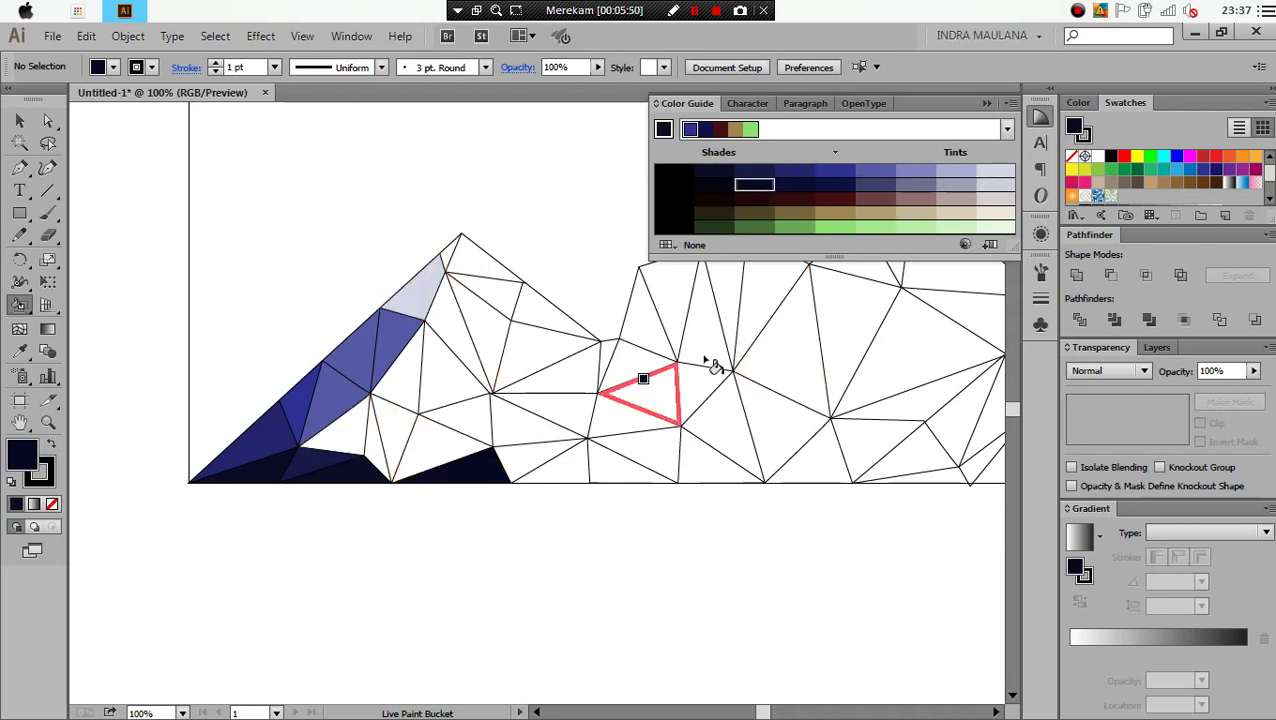
click(460, 440)
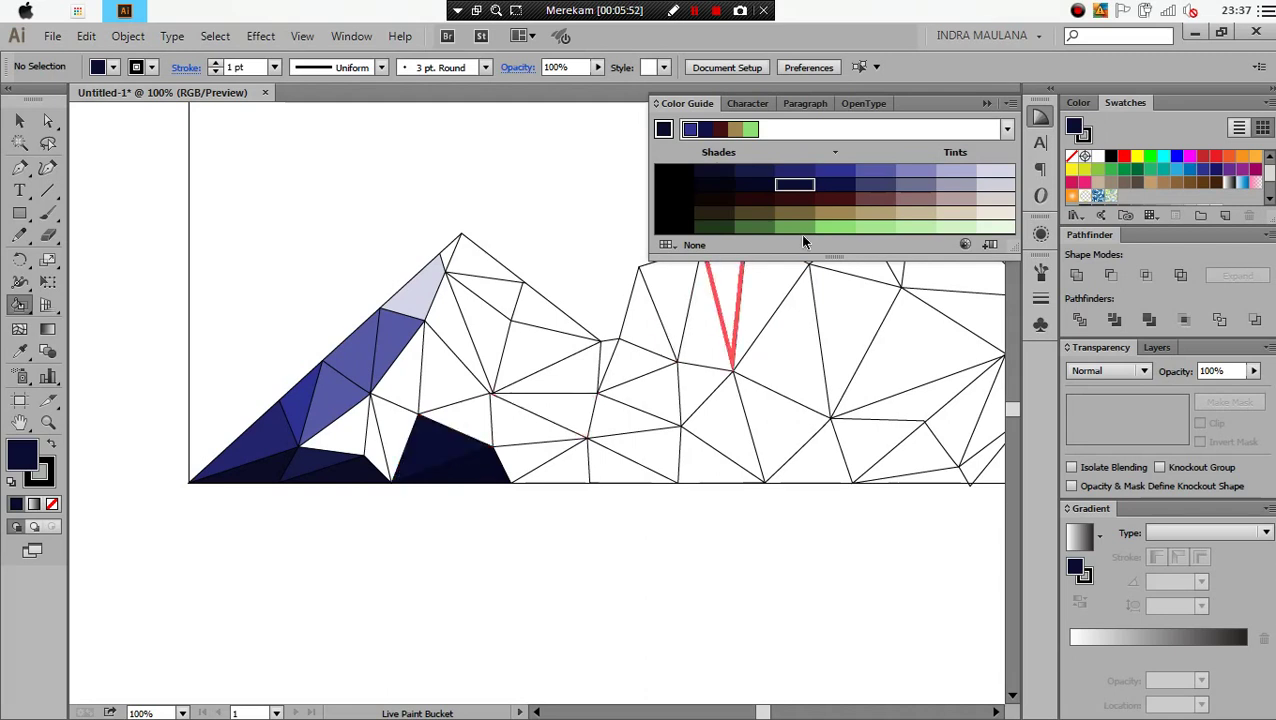
click(398, 428)
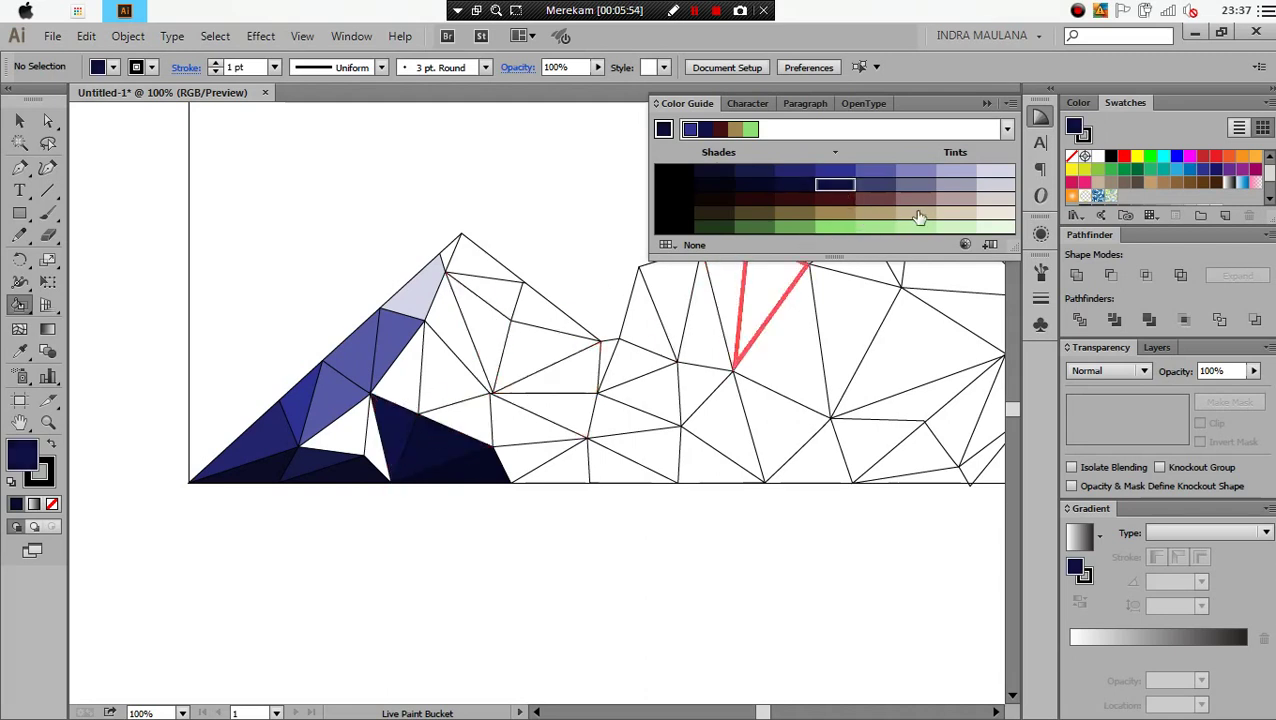
click(875, 184)
click(385, 432)
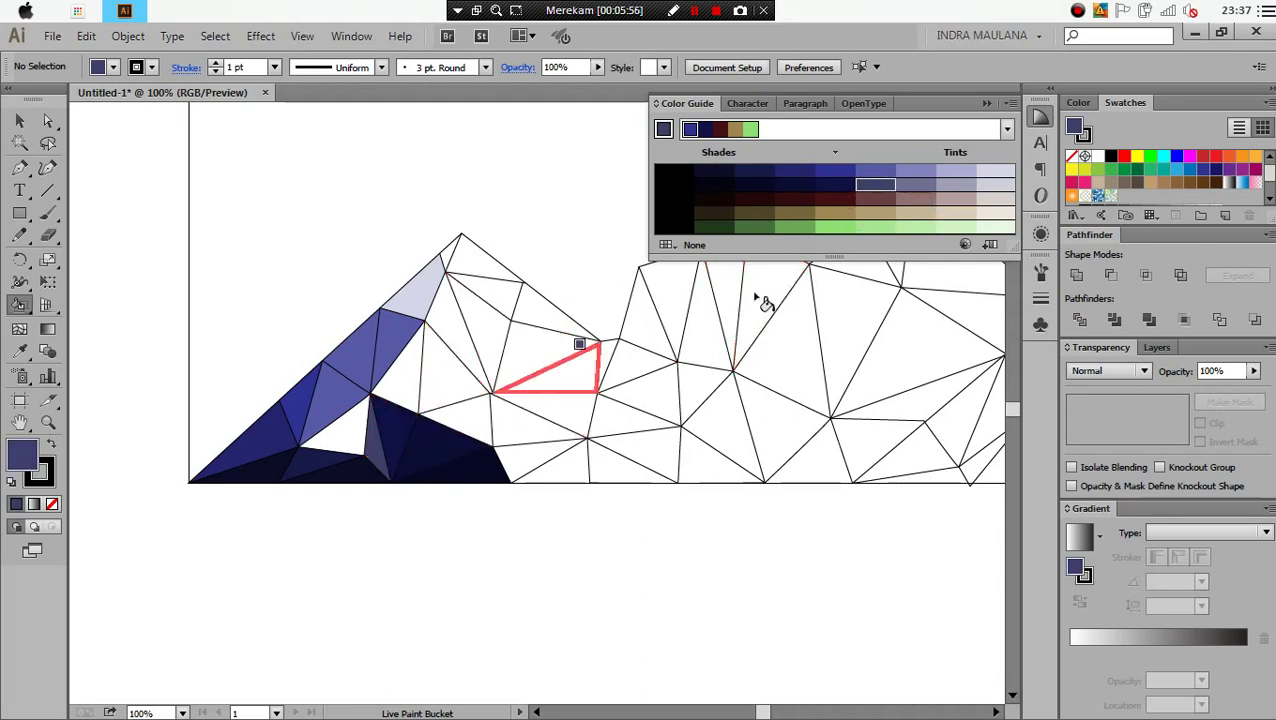
click(915, 186)
click(335, 427)
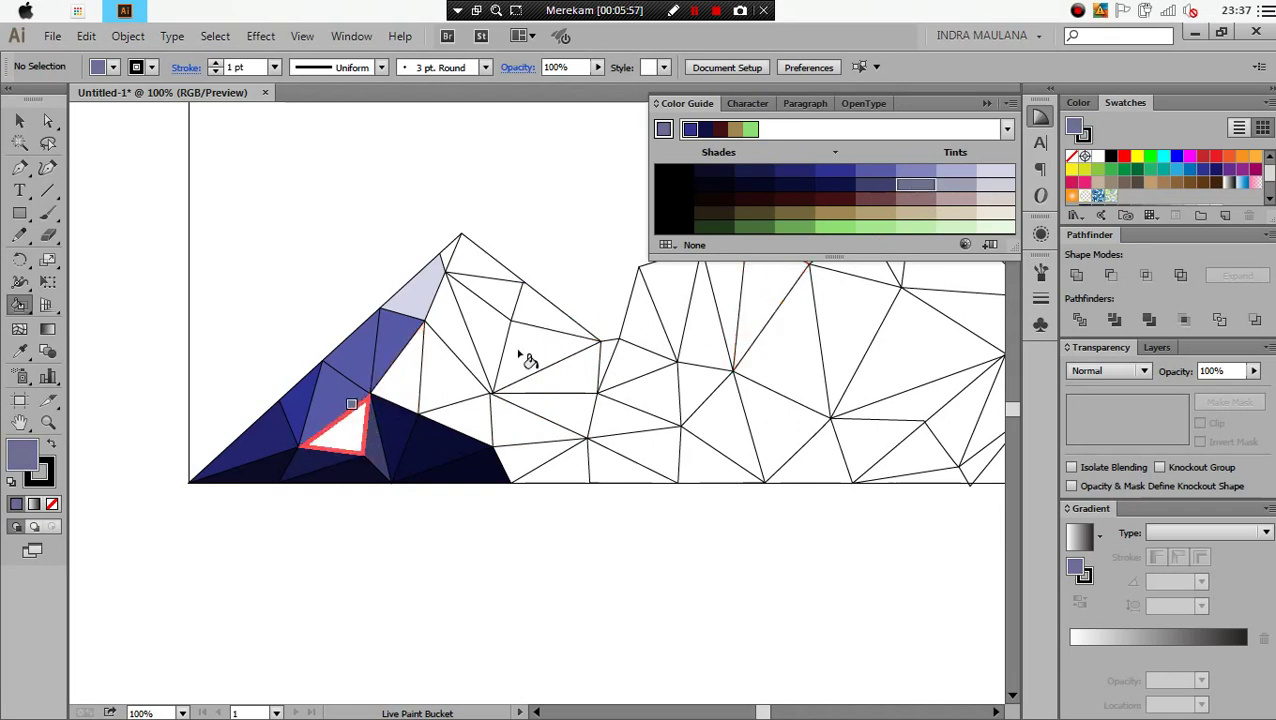
click(950, 188)
click(408, 372)
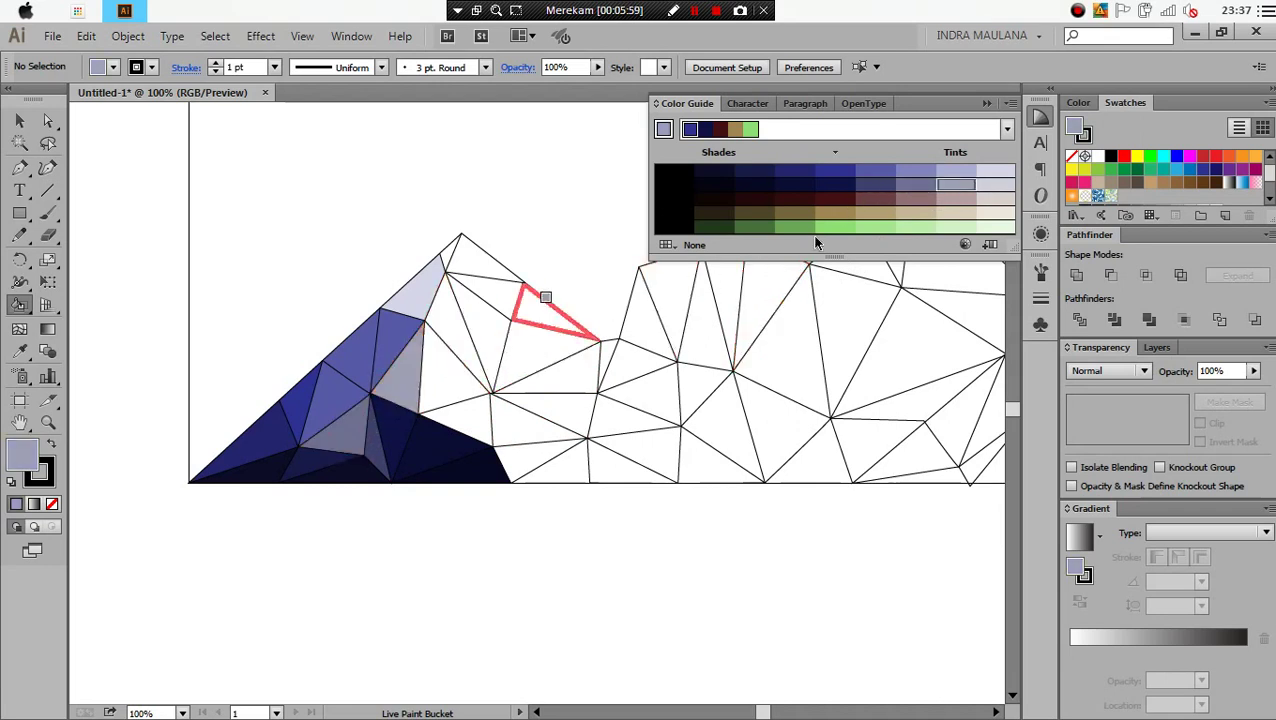
Fill the second mountain's upper facets pale lavender-grey and grey, and lower ones medium grey
click(450, 330)
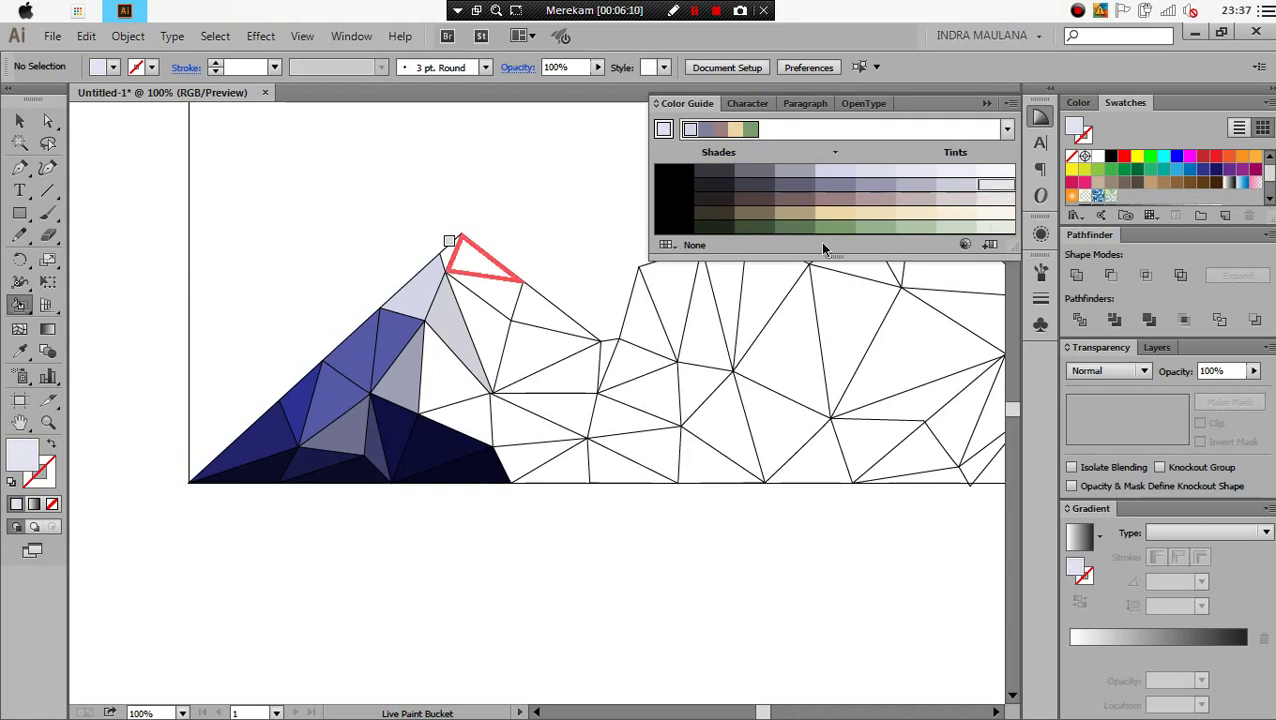
click(643, 305)
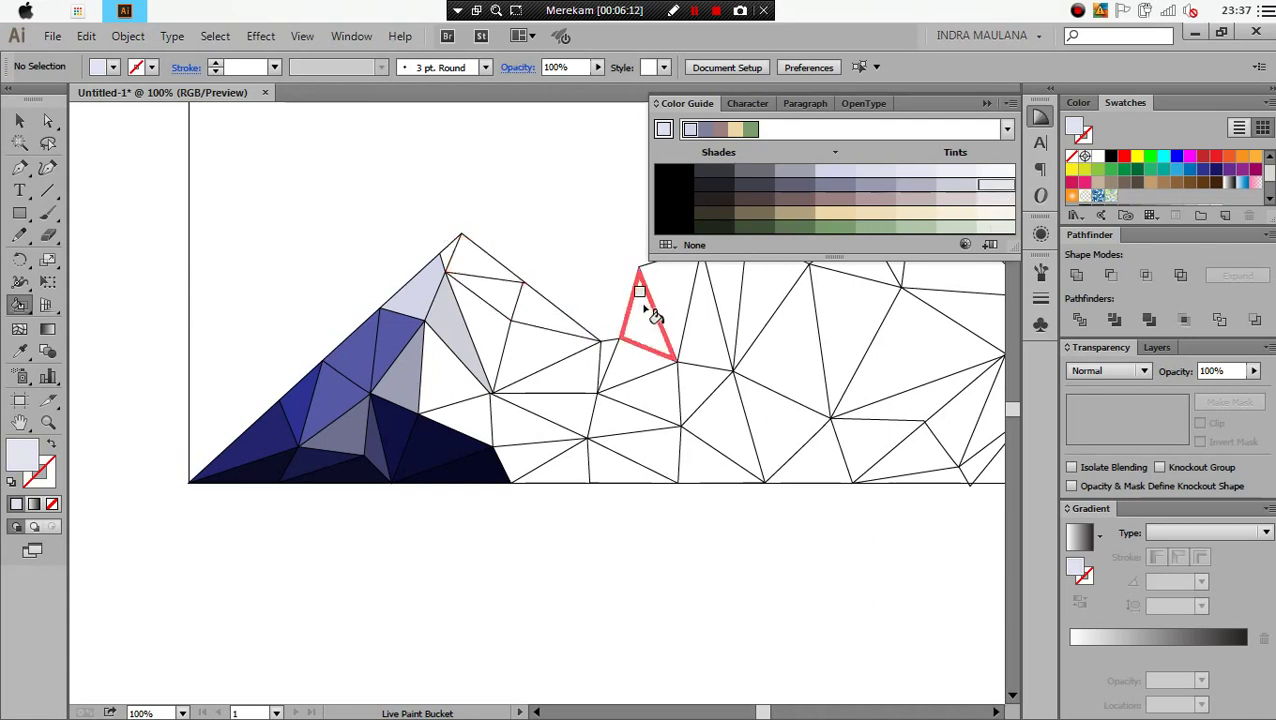
click(957, 188)
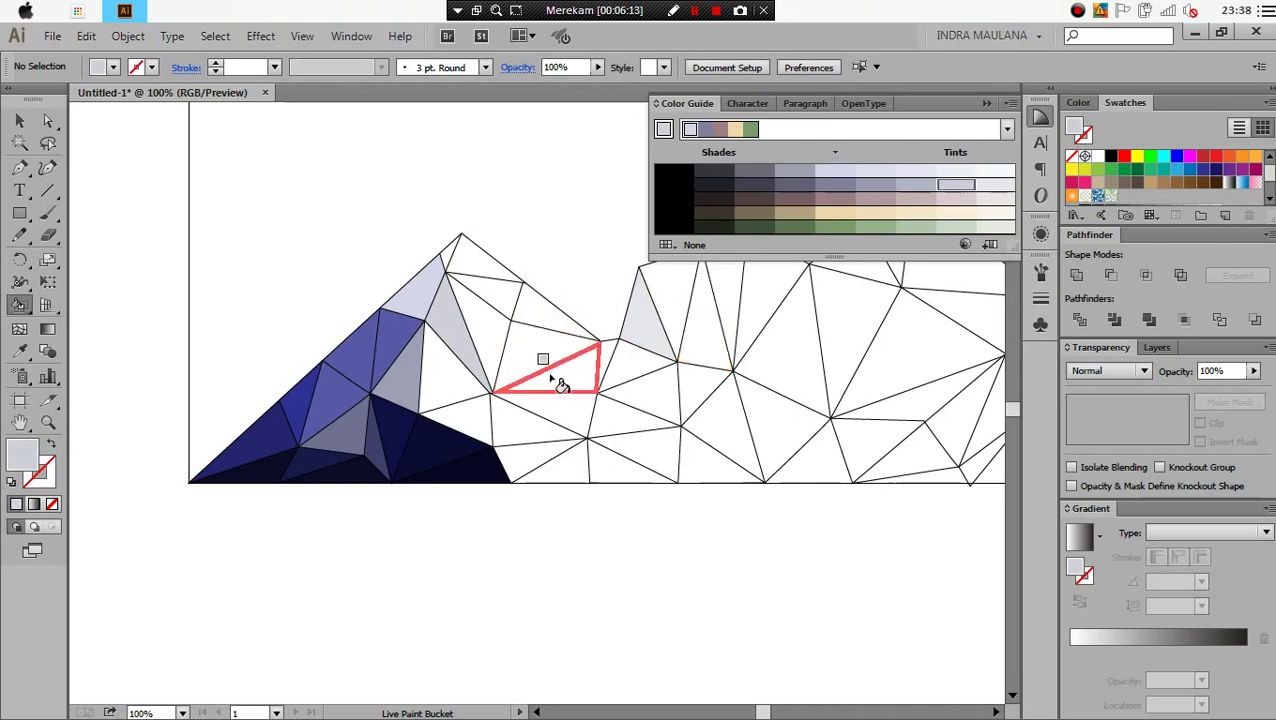
click(625, 368)
click(919, 190)
click(697, 386)
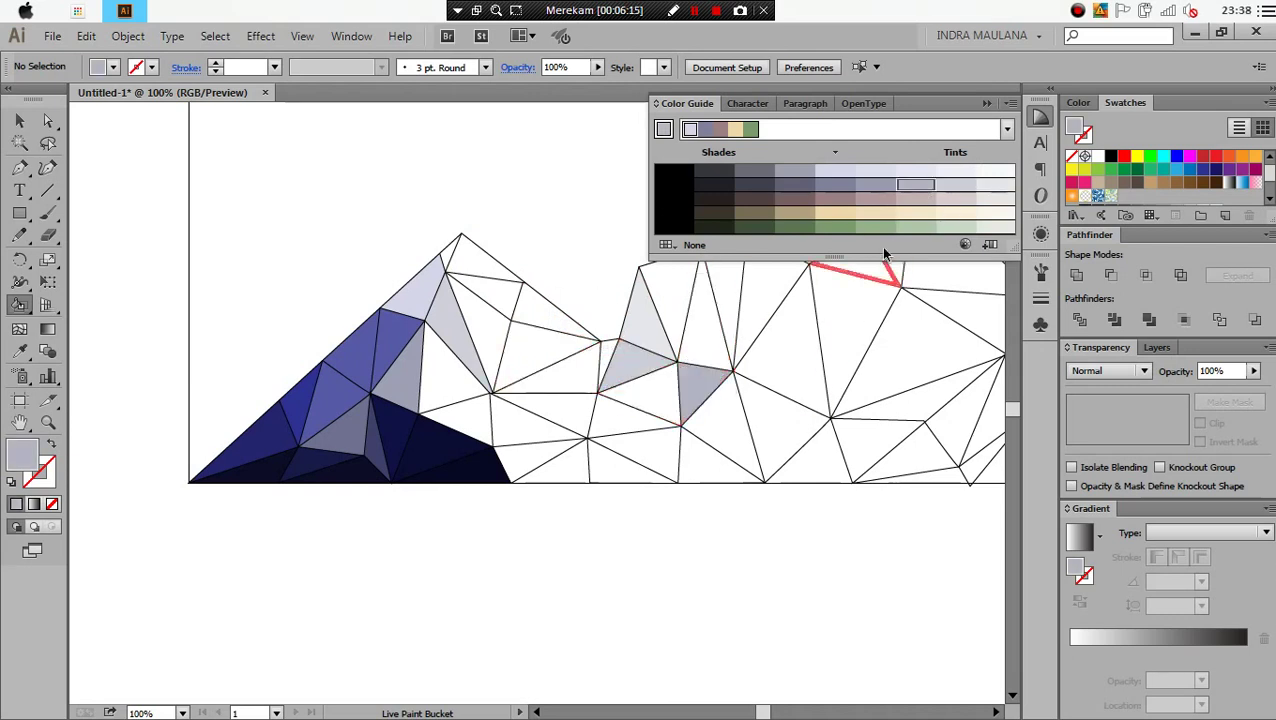
click(872, 187)
click(720, 440)
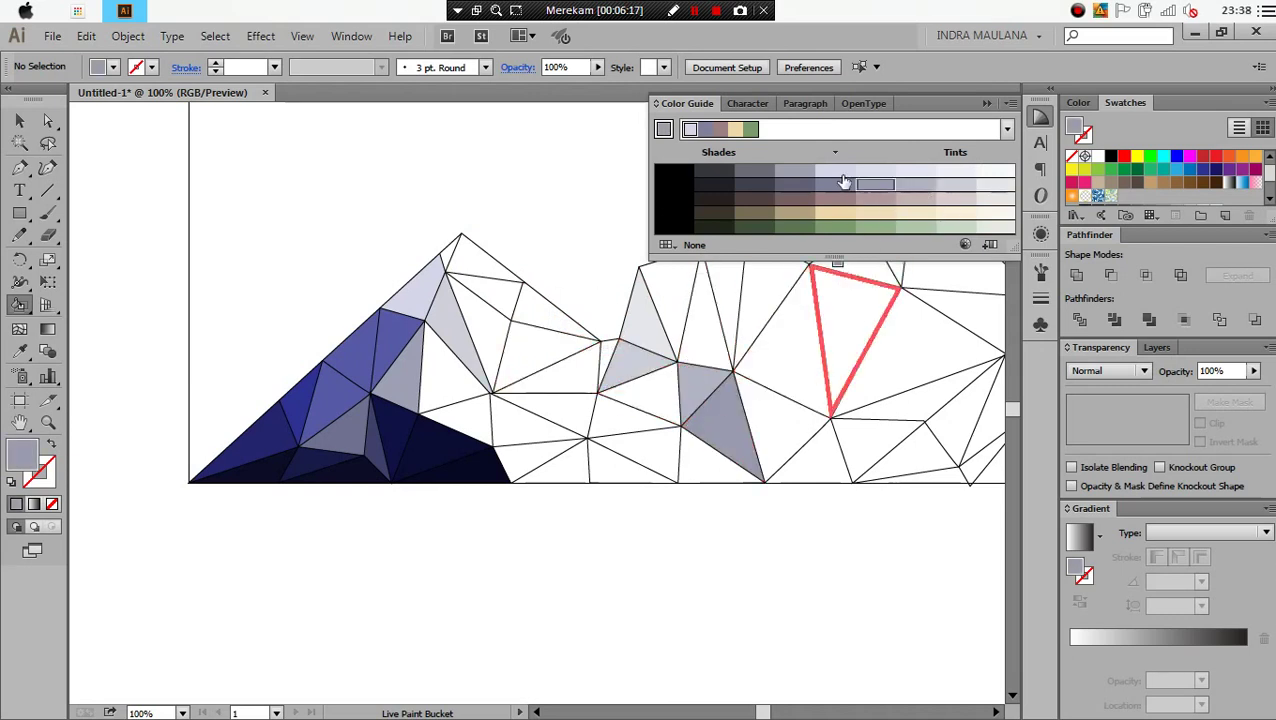
click(837, 190)
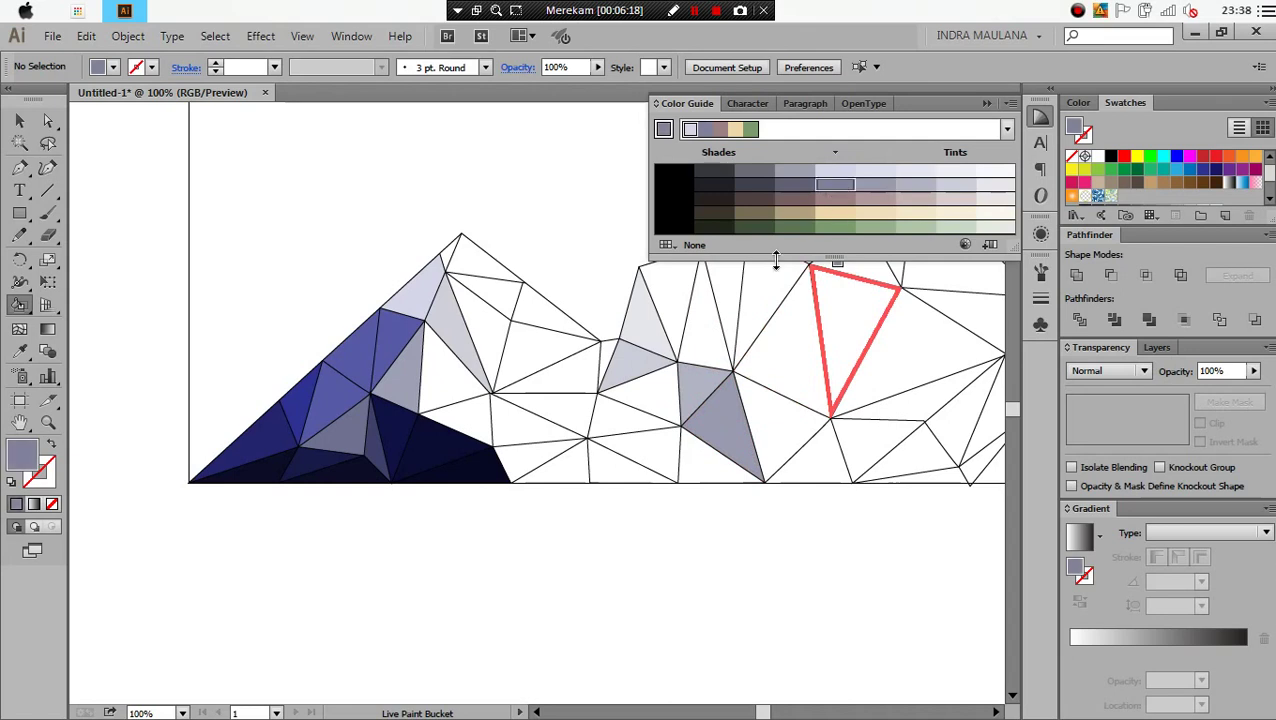
click(690, 470)
Fill the lower second-mountain triangles in darker greys and the middle ones light grey and blue-grey
click(795, 191)
click(655, 455)
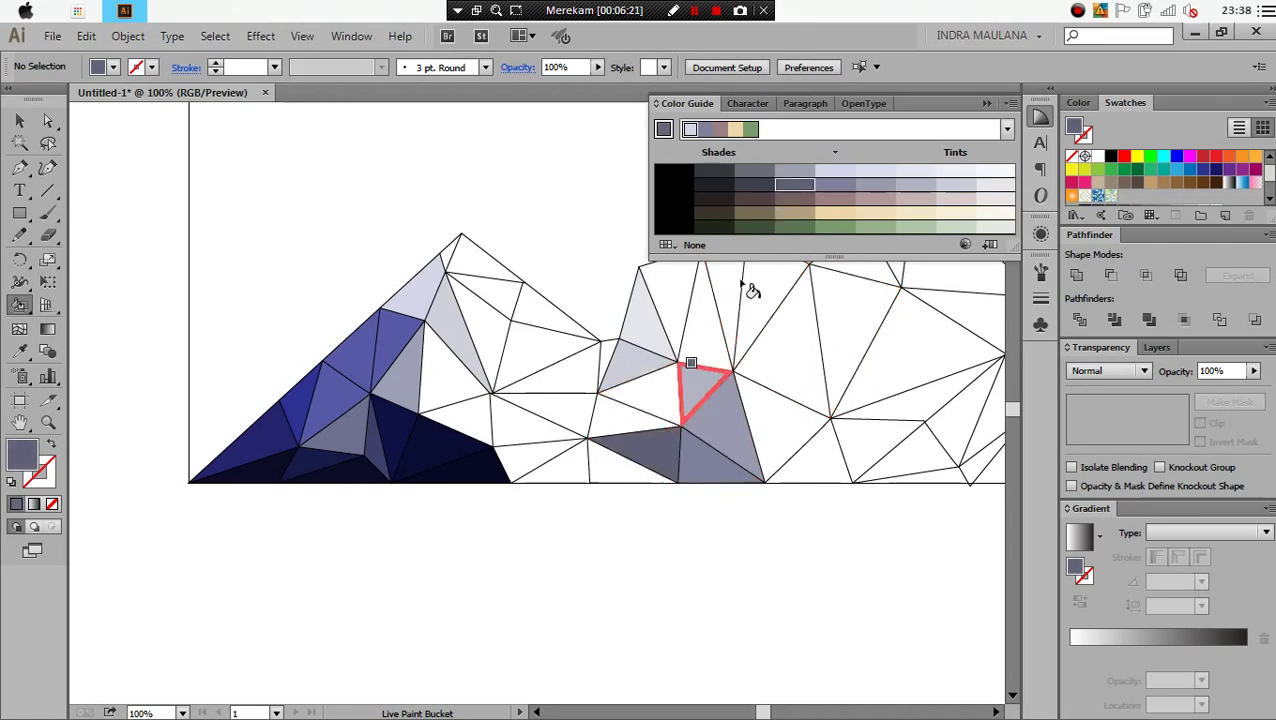
click(754, 185)
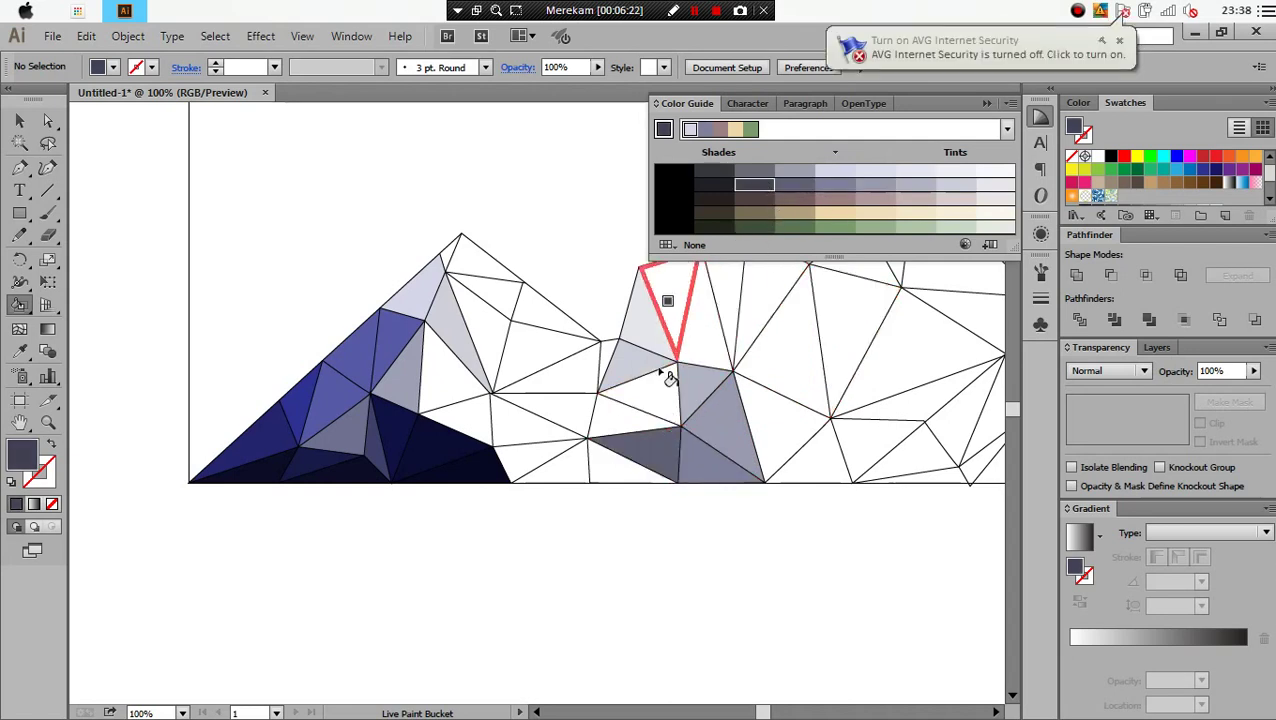
click(620, 475)
click(720, 190)
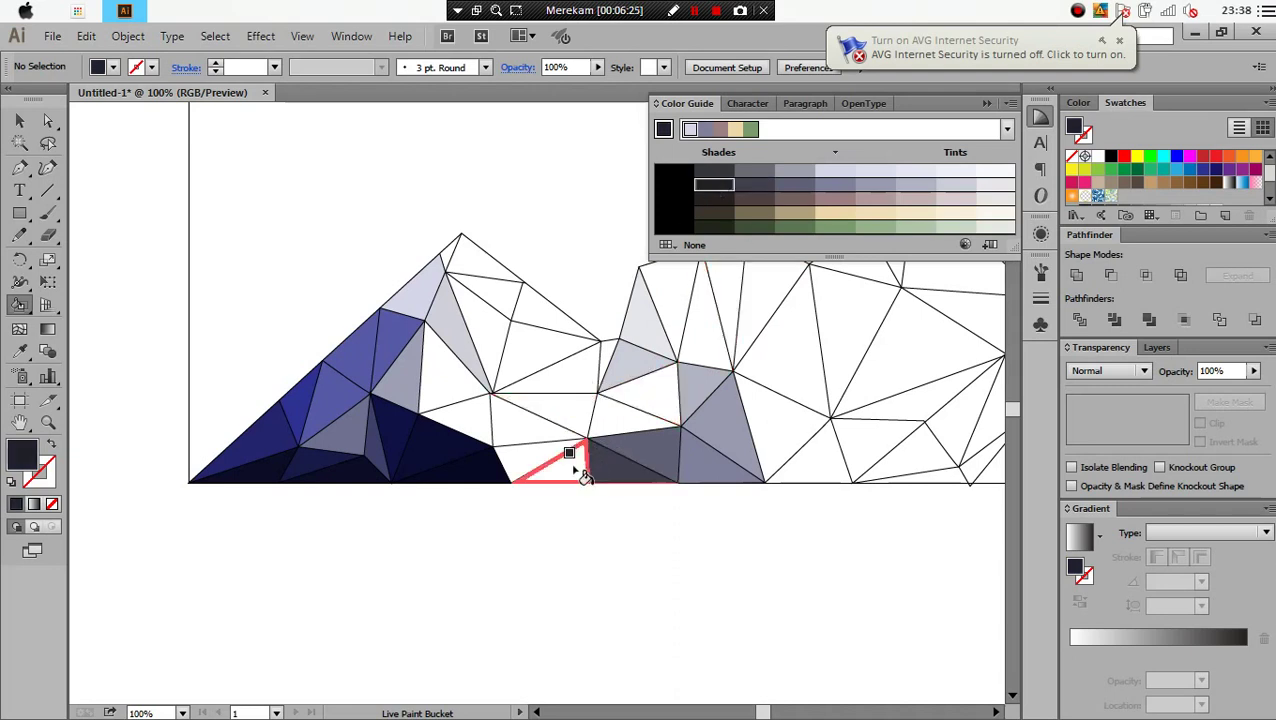
click(570, 465)
click(791, 172)
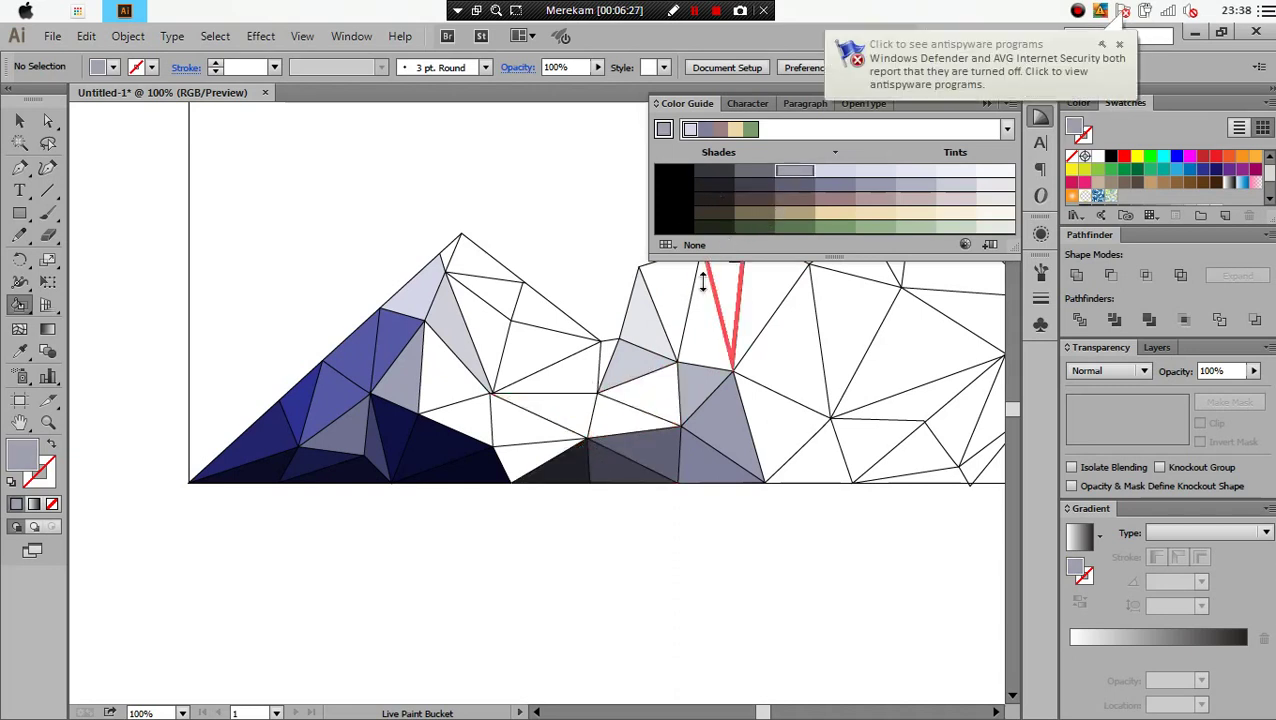
click(541, 420)
click(845, 176)
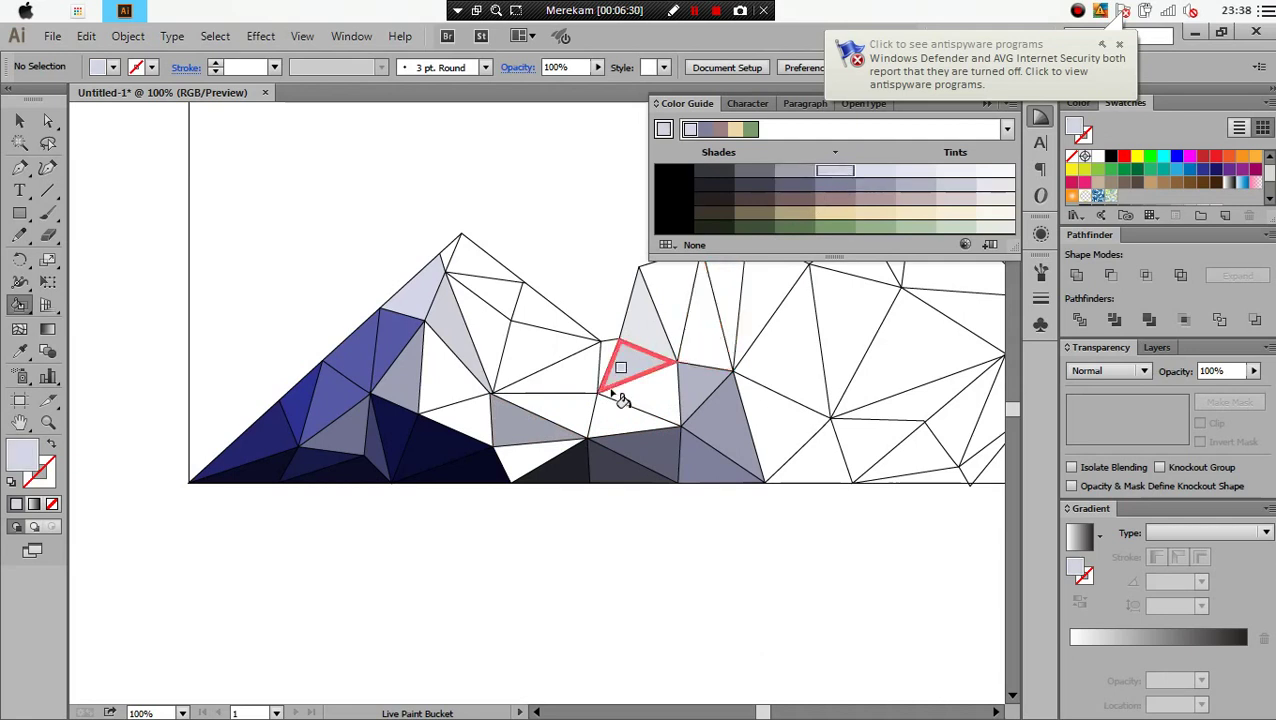
click(580, 400)
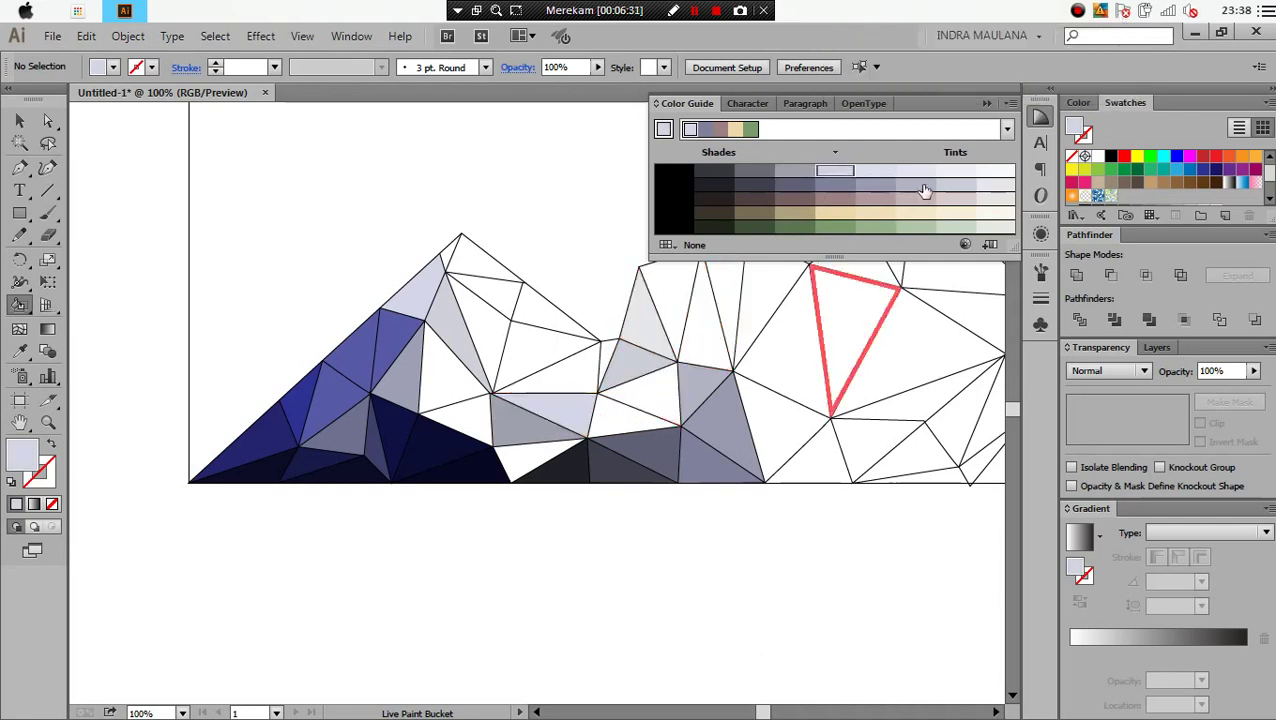
click(920, 186)
click(570, 378)
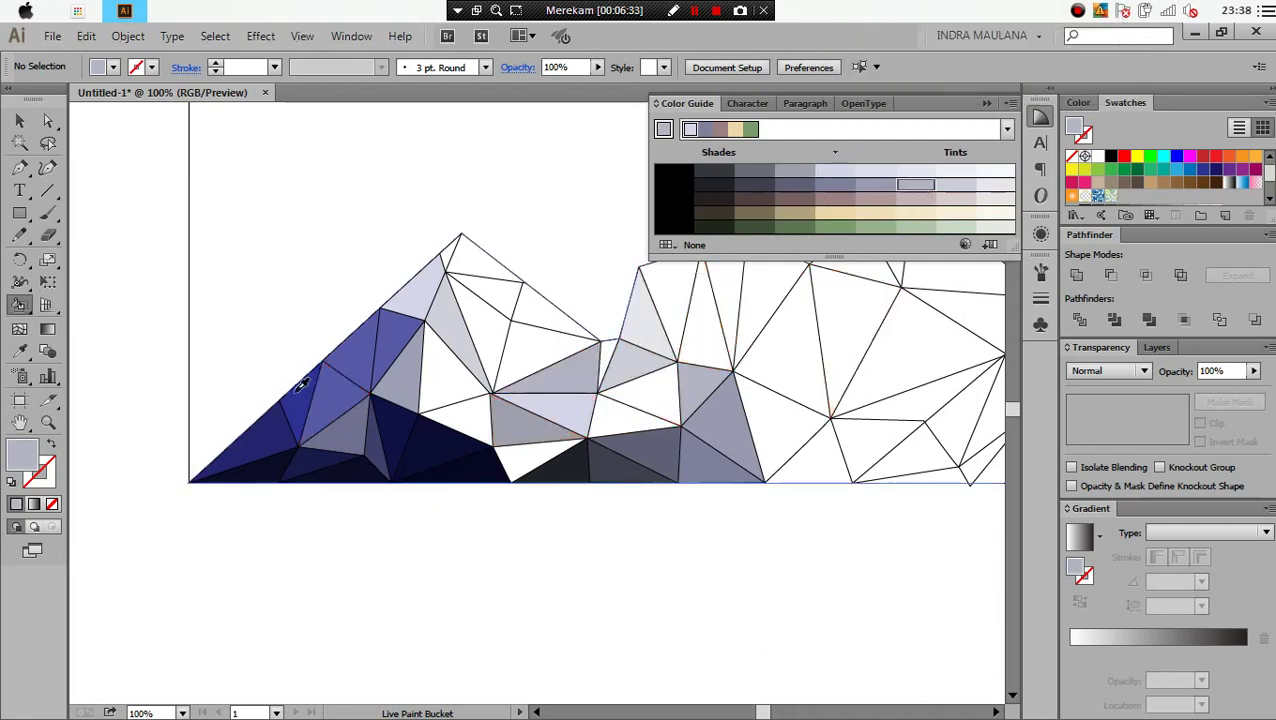
Fill the triangles around the left peak pale purple-blue, purple and dark purple
alt+click(300, 385)
drag(704, 395, 661, 393)
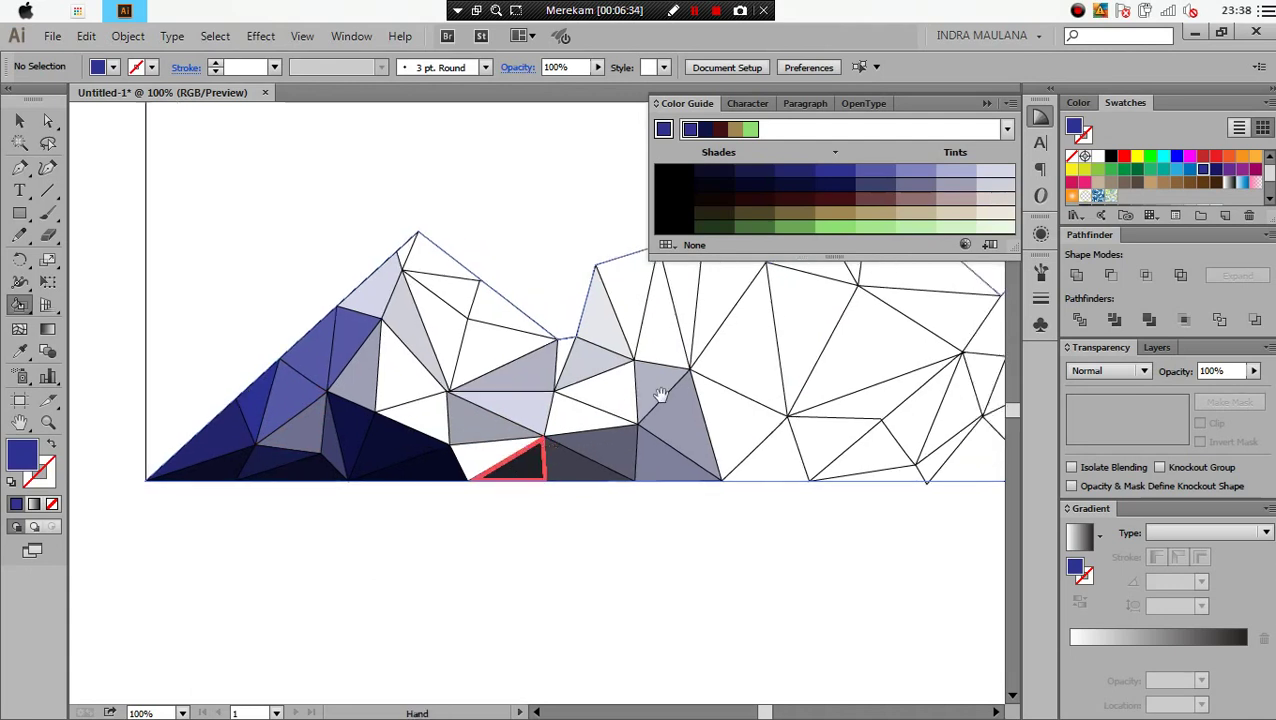
click(1008, 175)
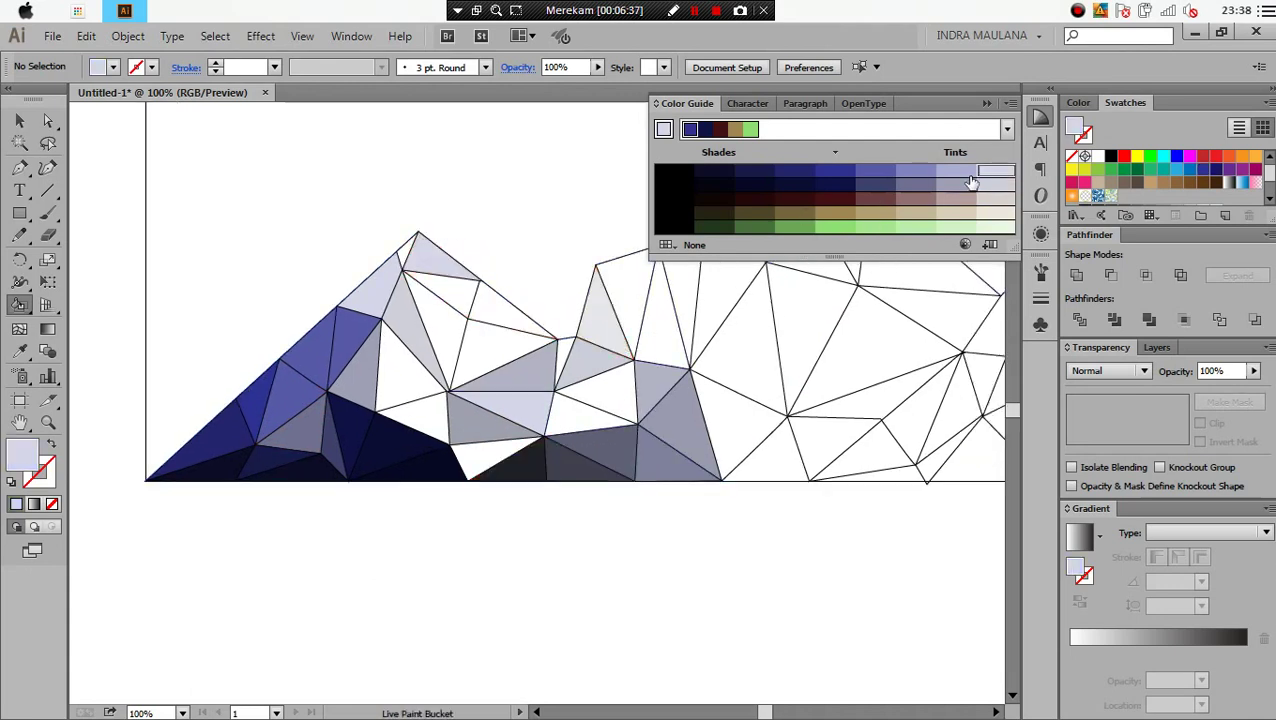
click(470, 298)
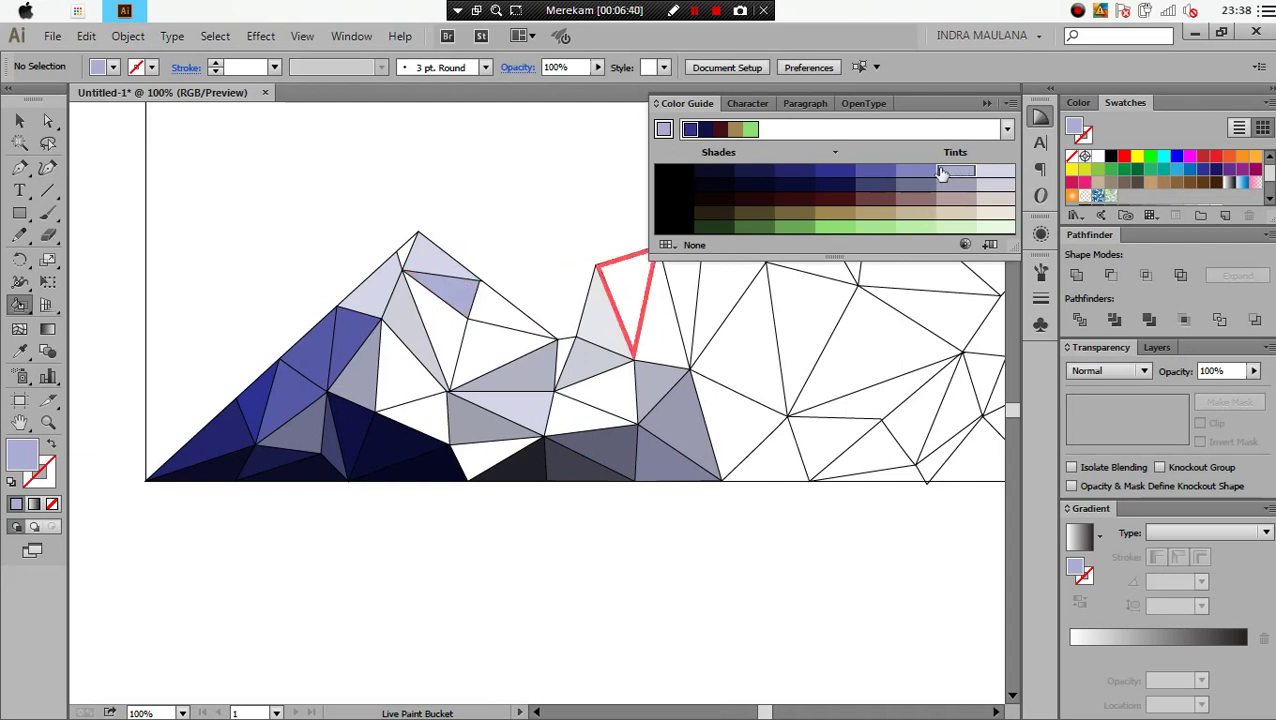
click(925, 175)
click(450, 335)
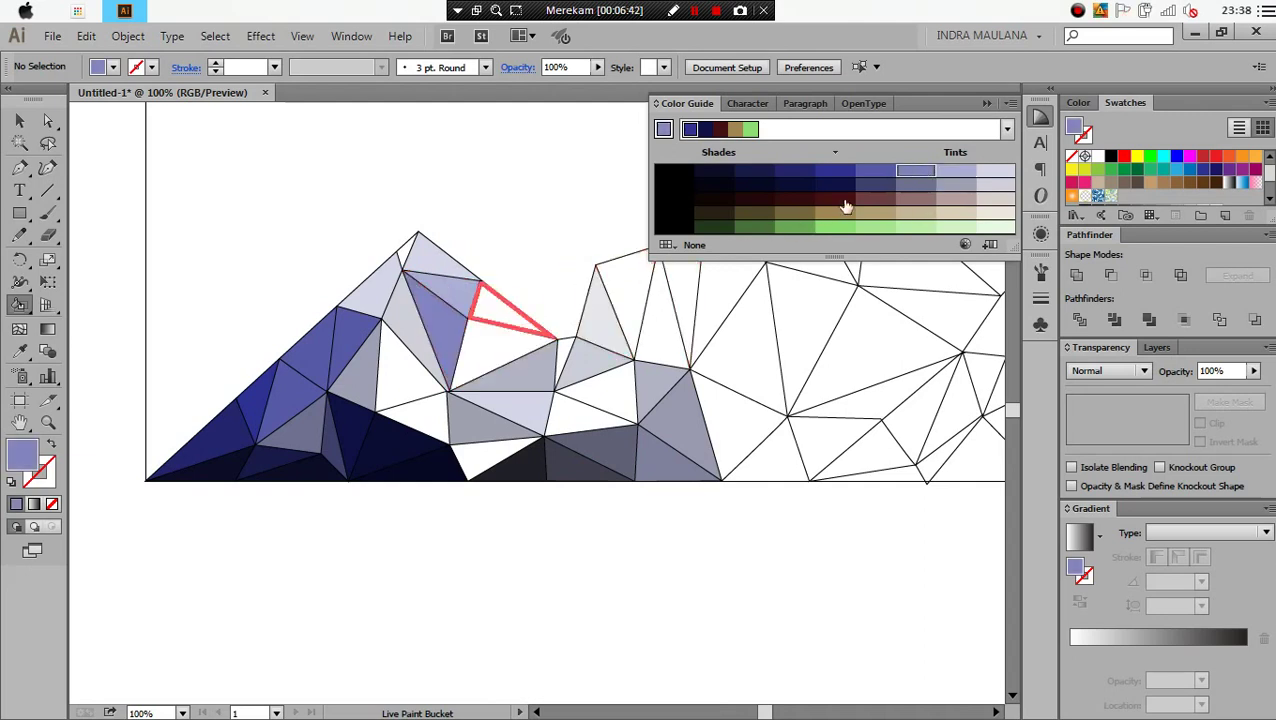
click(872, 174)
click(513, 345)
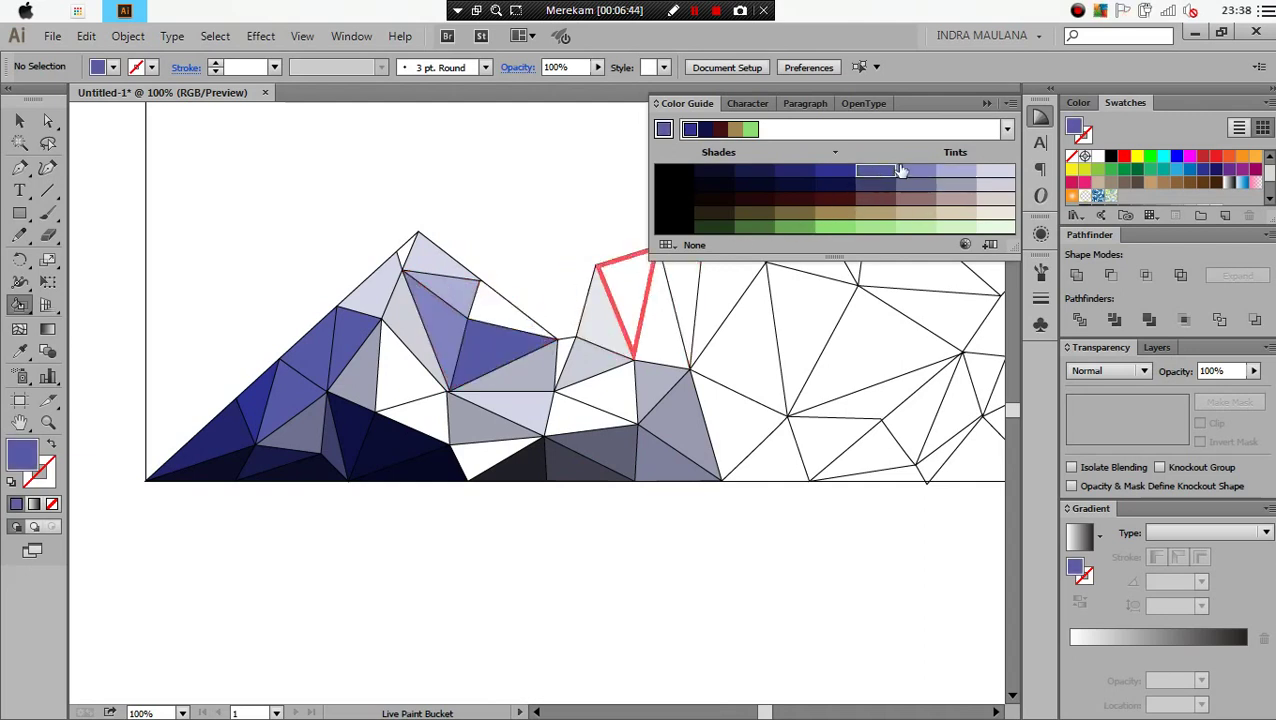
Fill the left slope triangle dark blue and the lower white triangles navy and dark navy
click(832, 178)
click(421, 365)
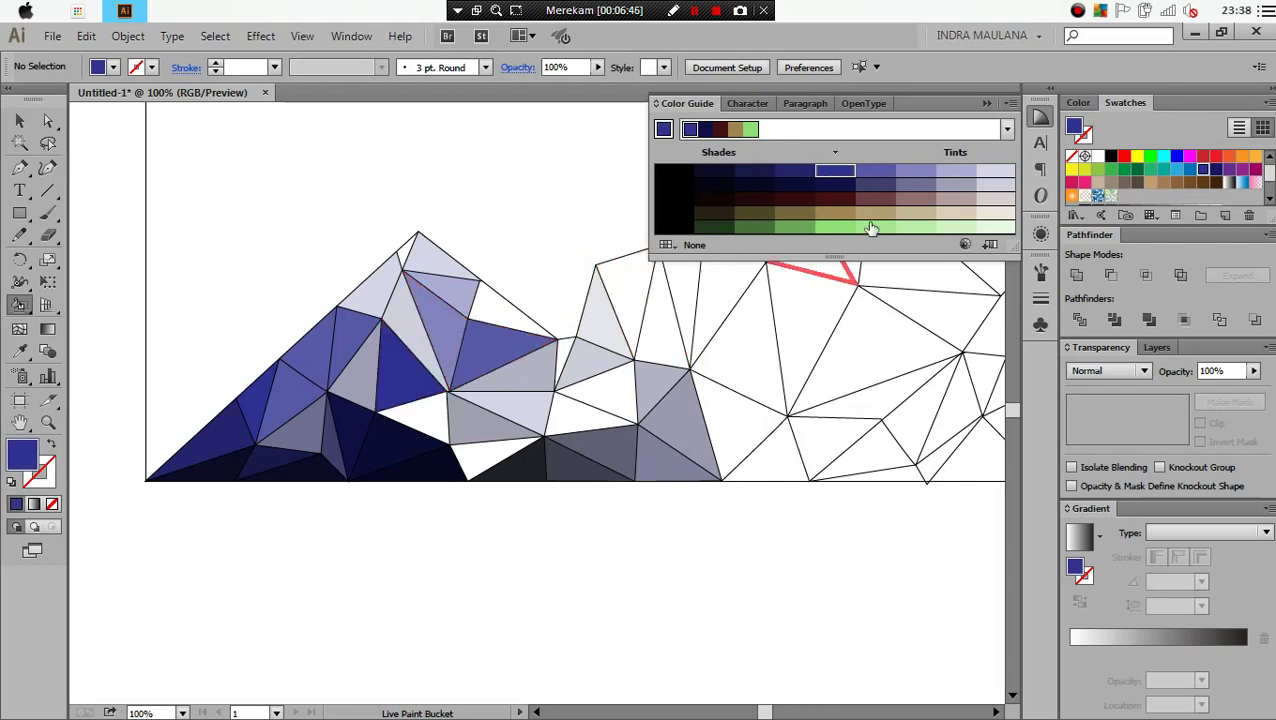
click(797, 176)
click(415, 420)
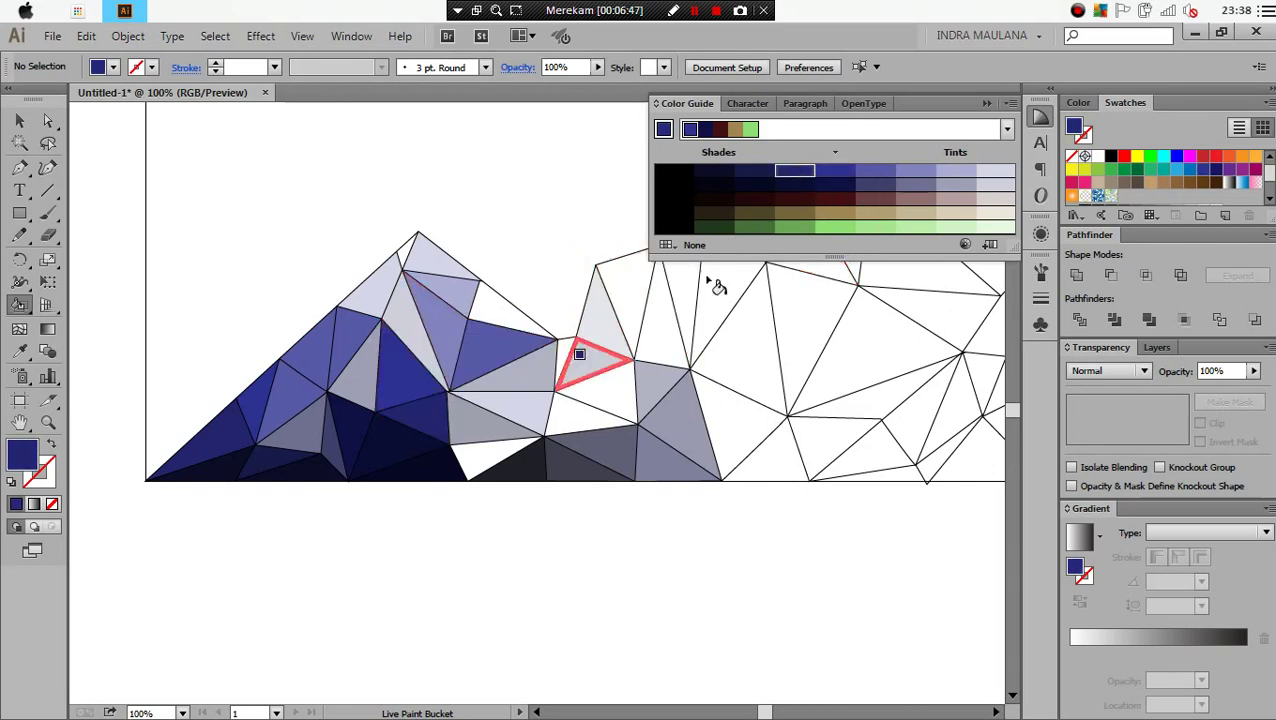
click(762, 178)
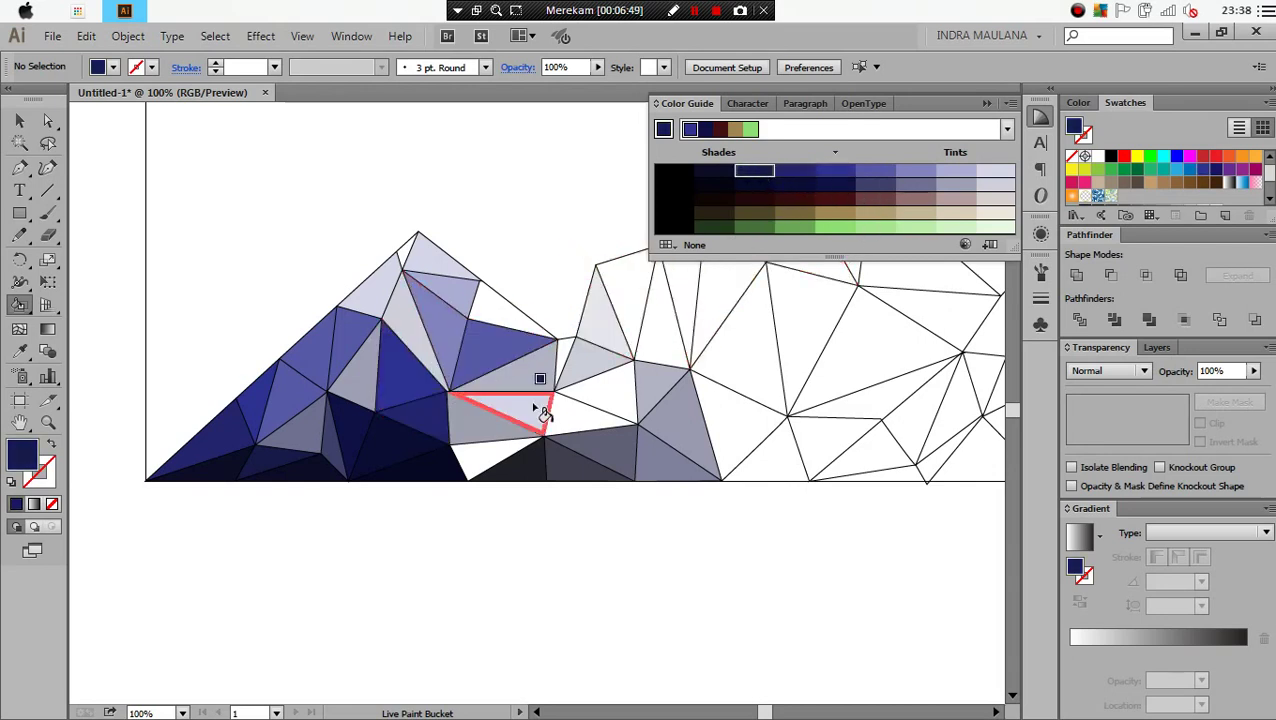
click(498, 456)
Fill remaining white triangles light grey, a lower one grey-purple, and the small bottom one blue-purple
scroll(629, 527, right, 5)
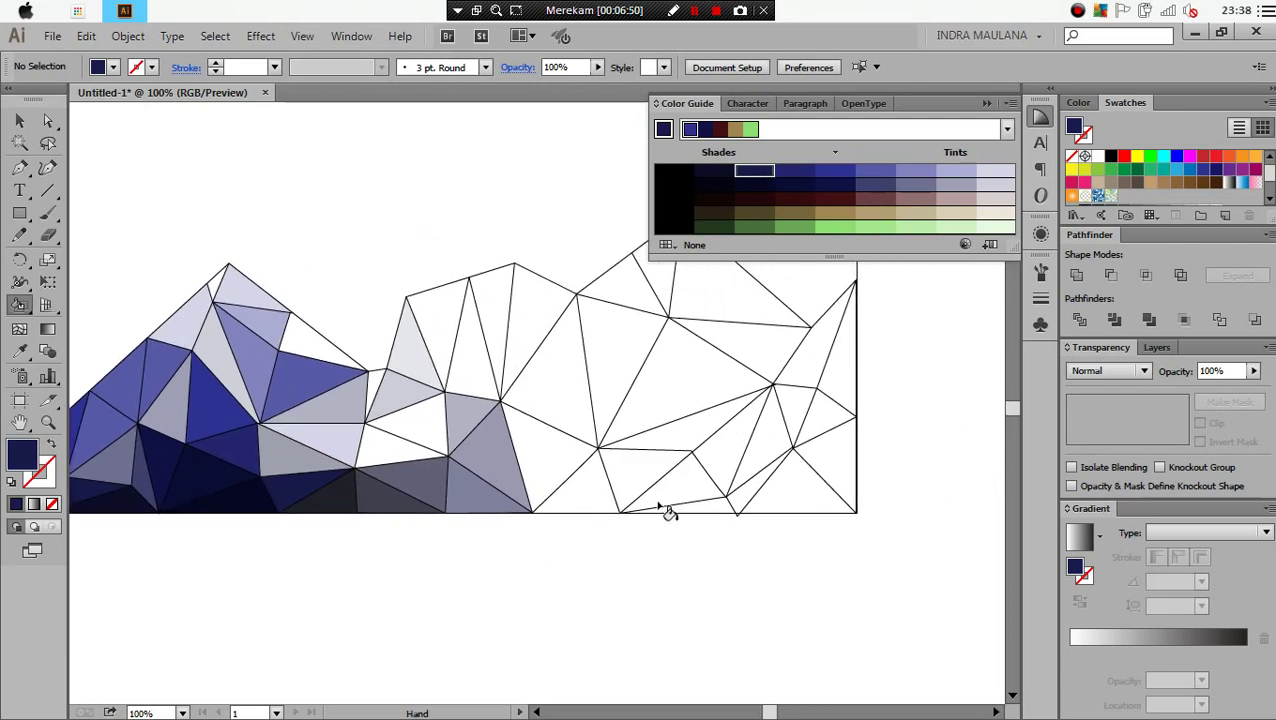
click(1001, 186)
click(435, 325)
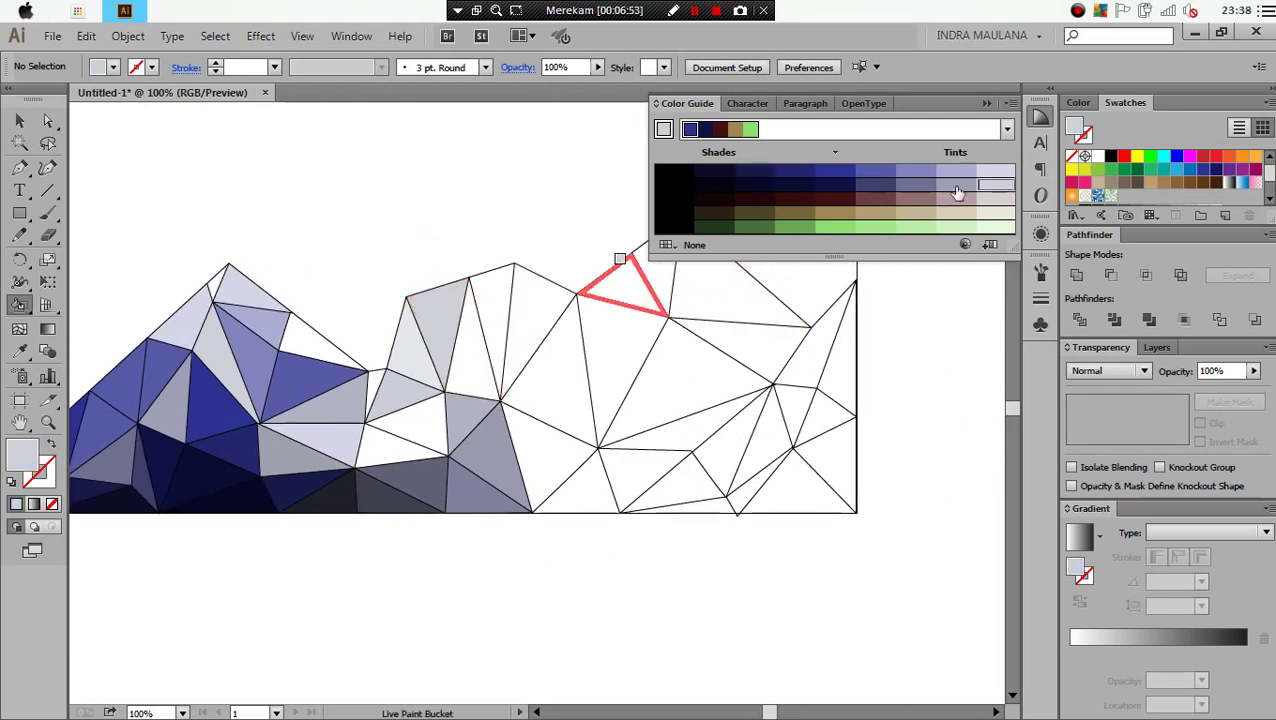
click(471, 352)
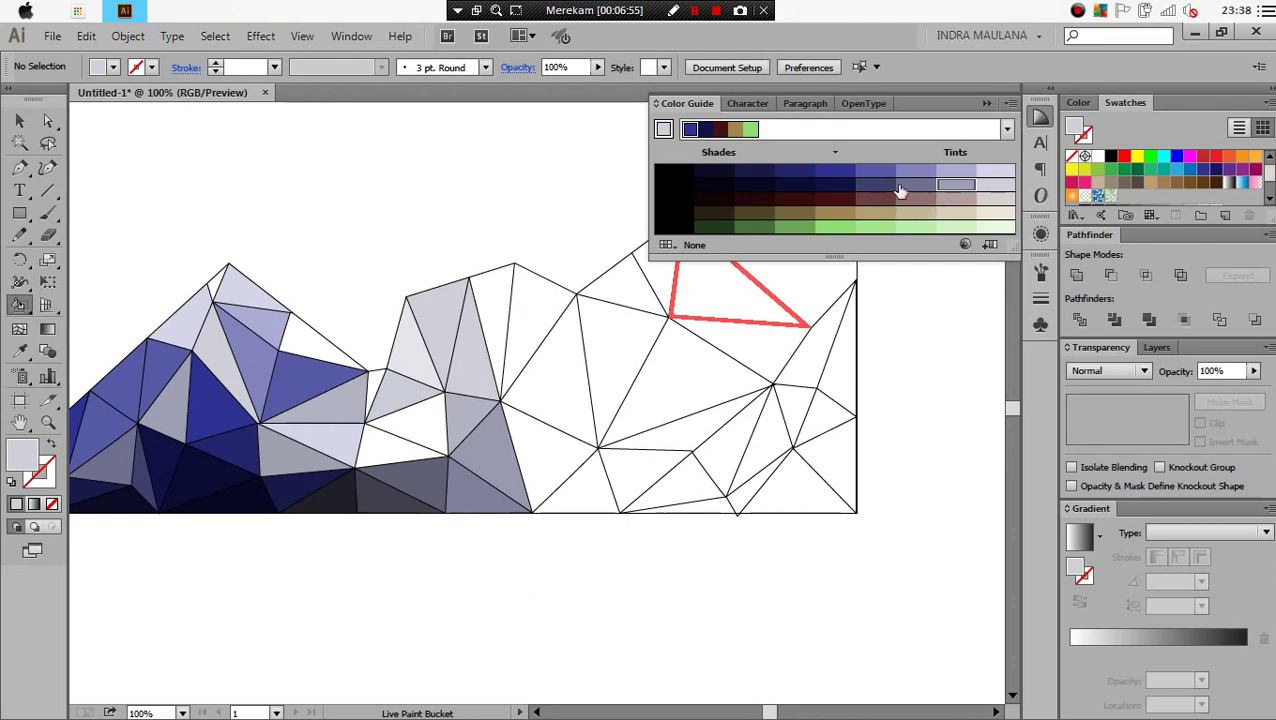
click(913, 188)
click(498, 330)
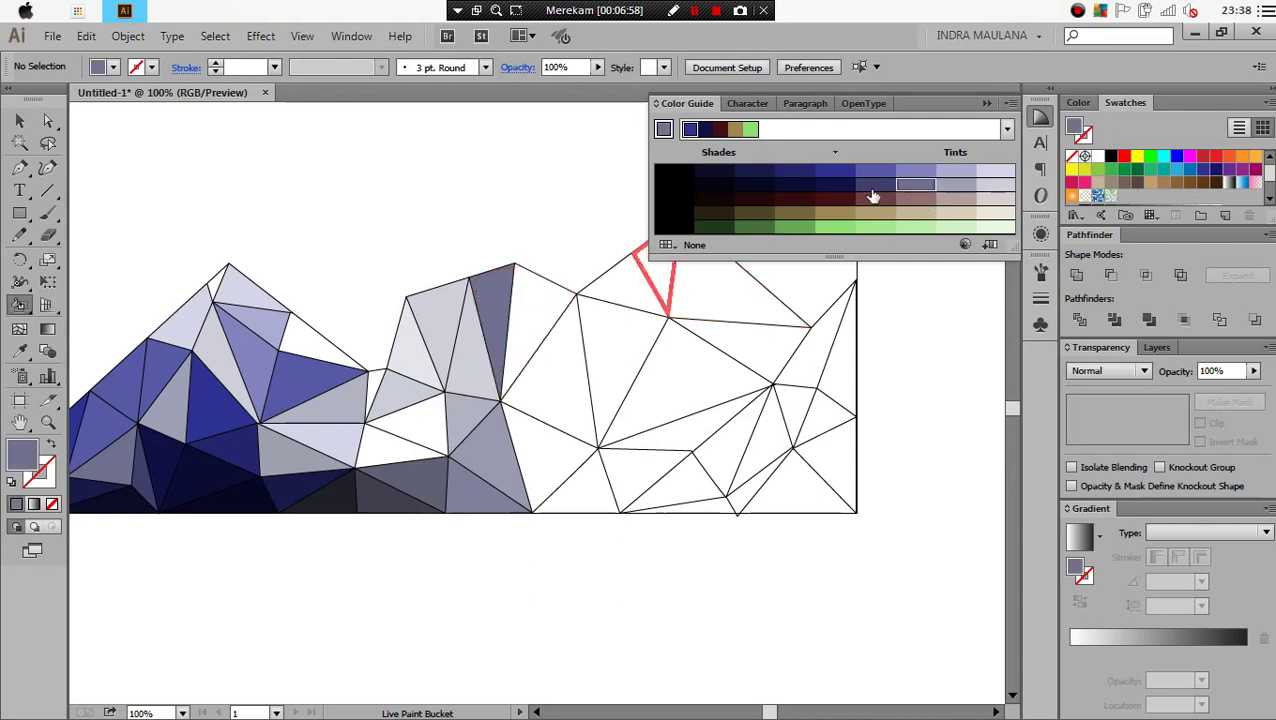
key(ctrl+z)
click(535, 455)
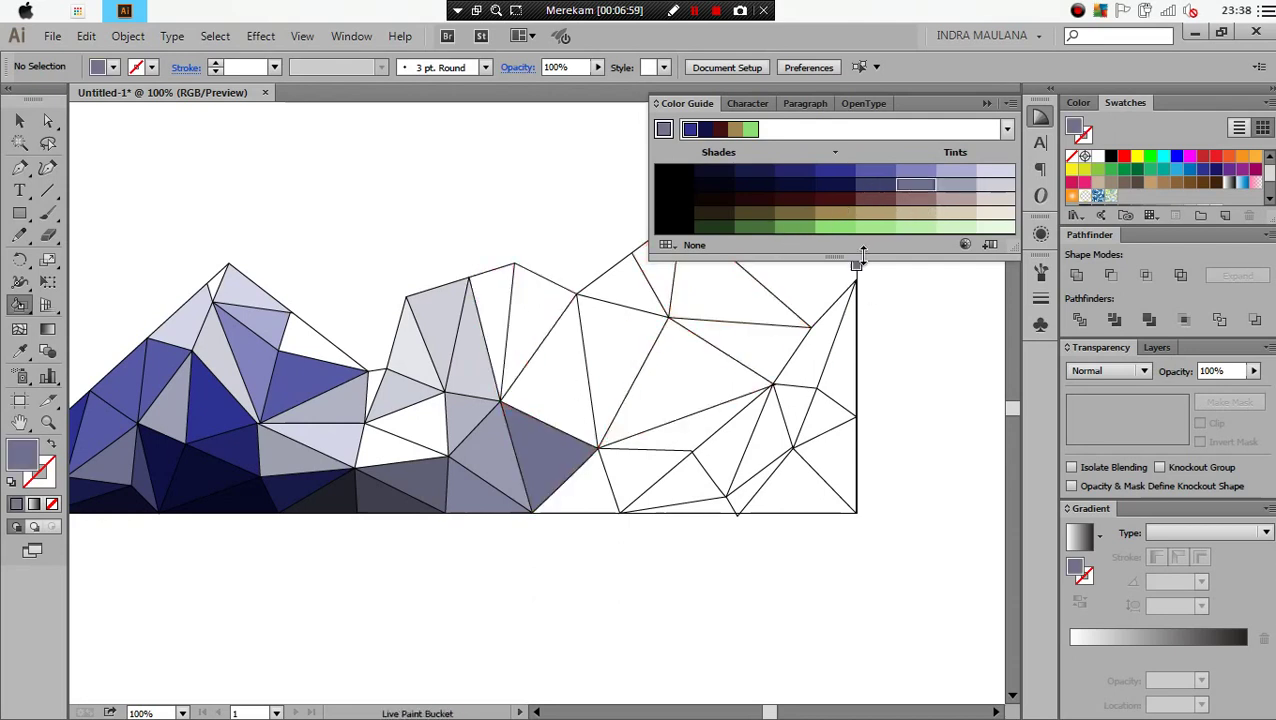
click(871, 186)
click(598, 489)
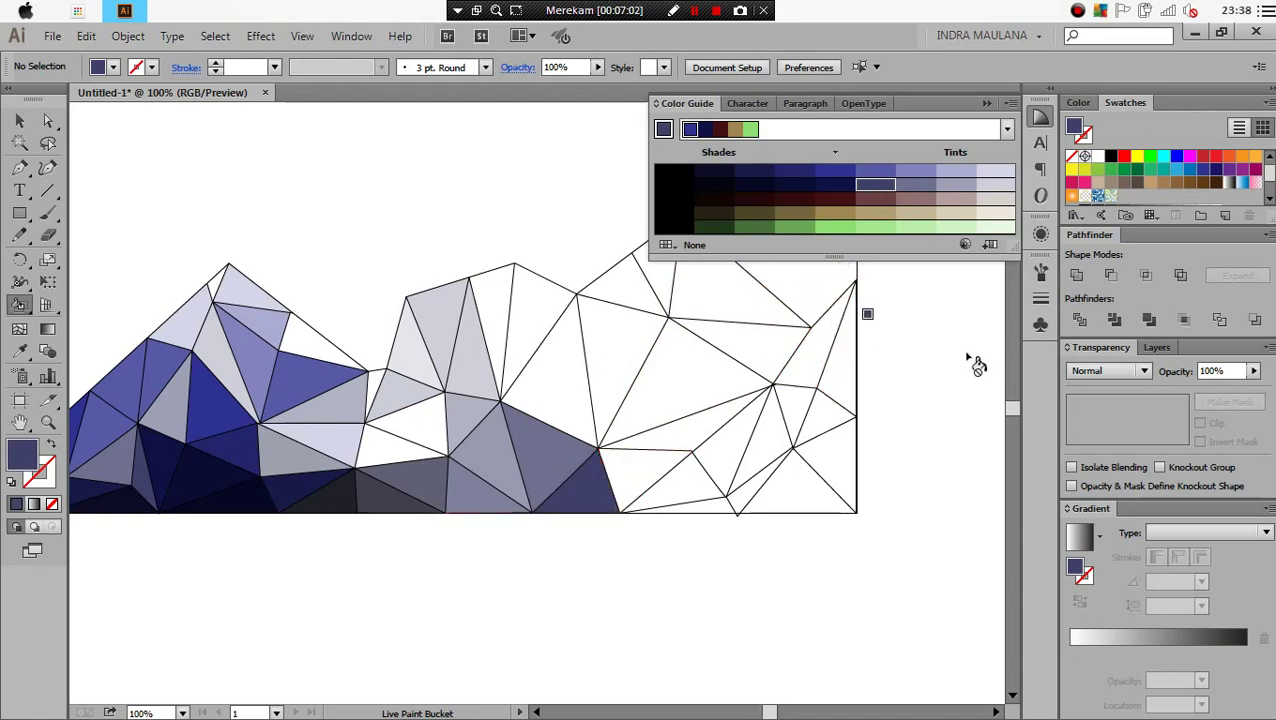
Paint the right peak's lower triangles dark navy and bright blue
click(1178, 158)
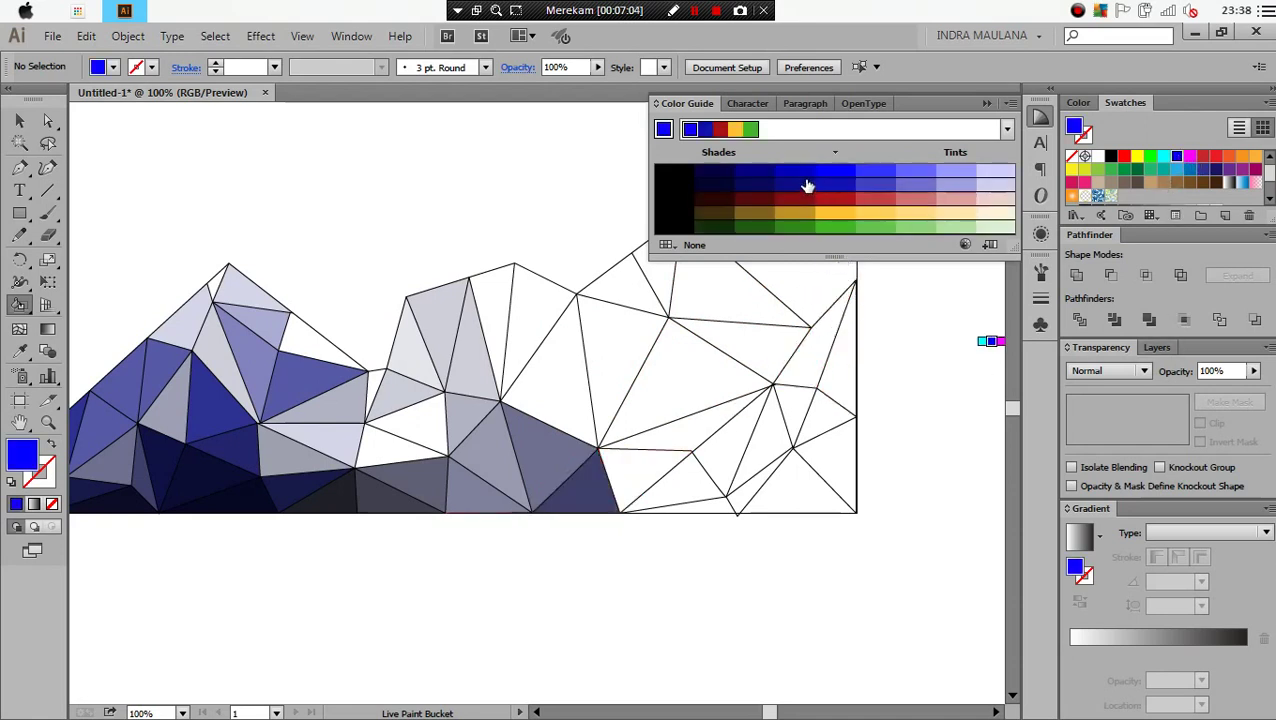
click(713, 178)
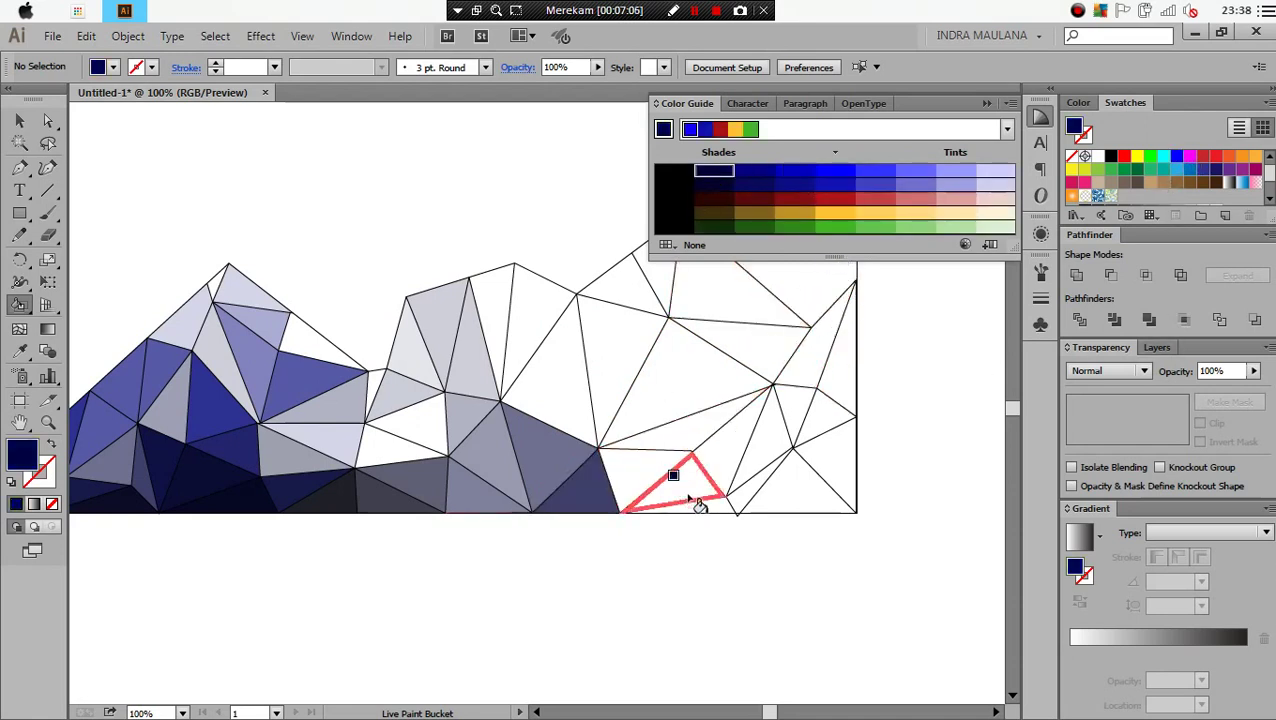
click(690, 485)
key(ctrl+z)
click(700, 505)
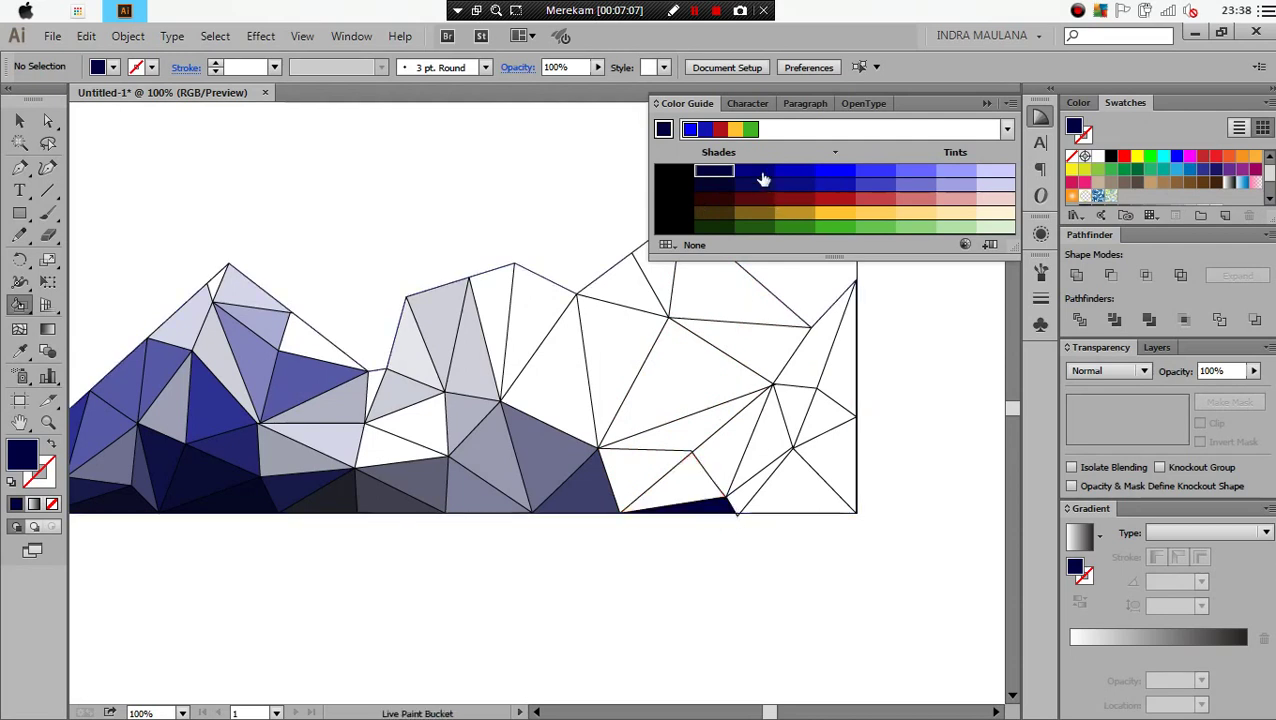
click(678, 478)
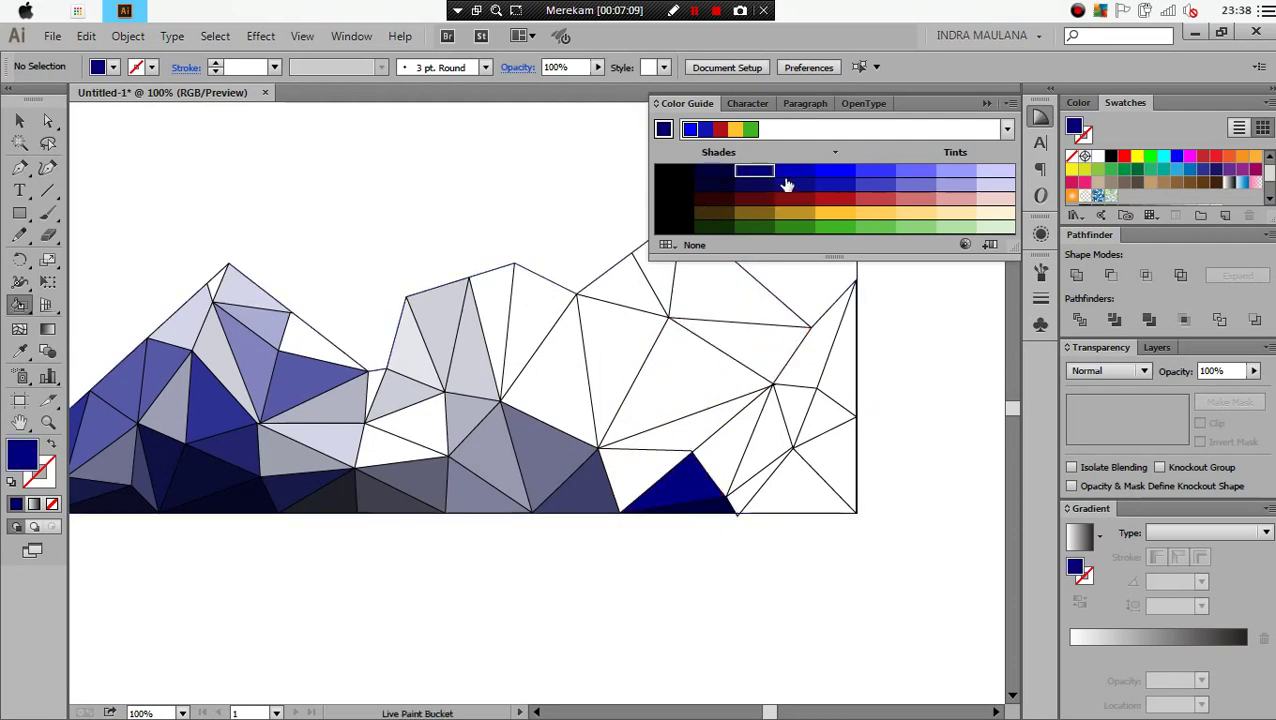
click(649, 458)
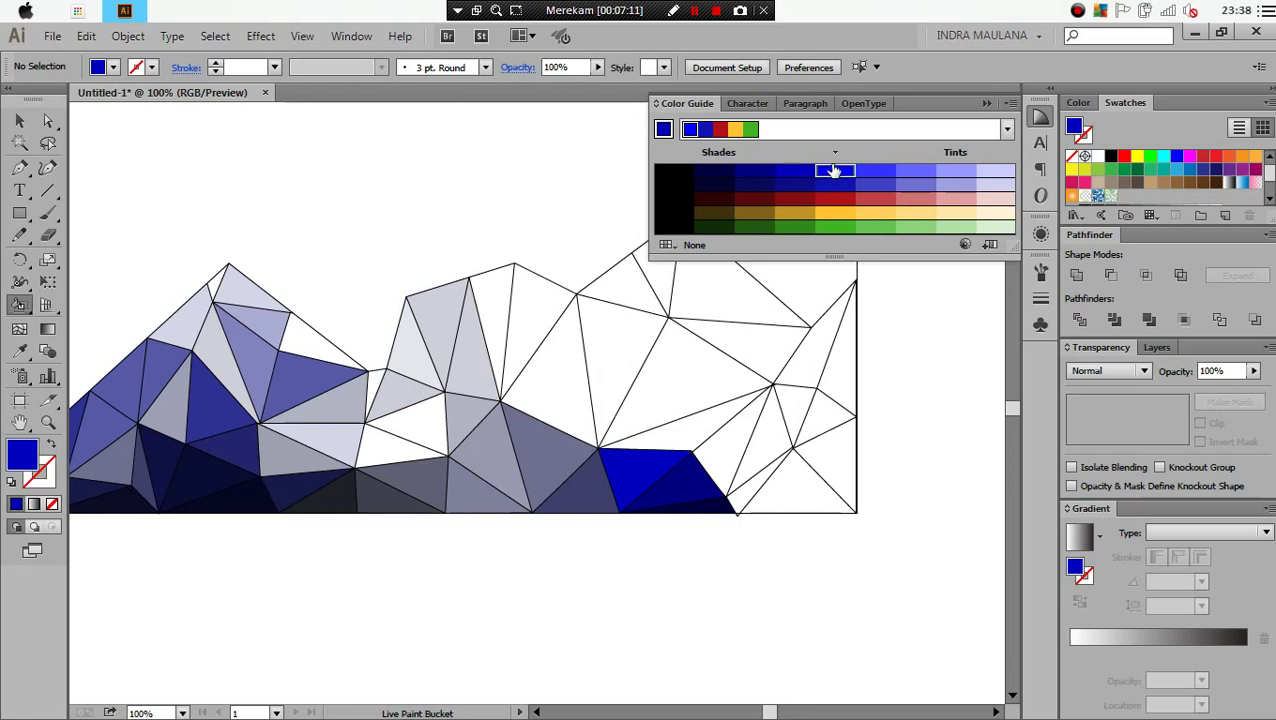
click(669, 407)
key(ctrl+z)
click(720, 427)
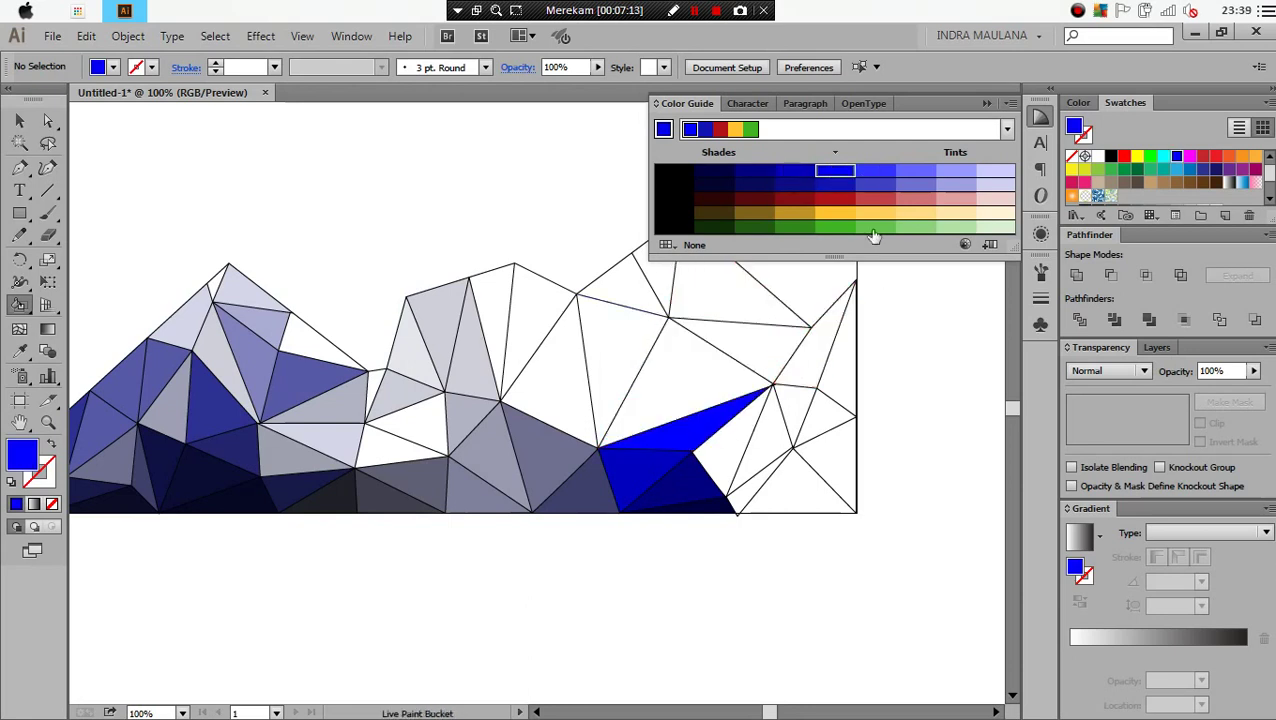
Fill the large right triangle and the top triangles with lighter and pale blue tints
click(870, 172)
click(690, 375)
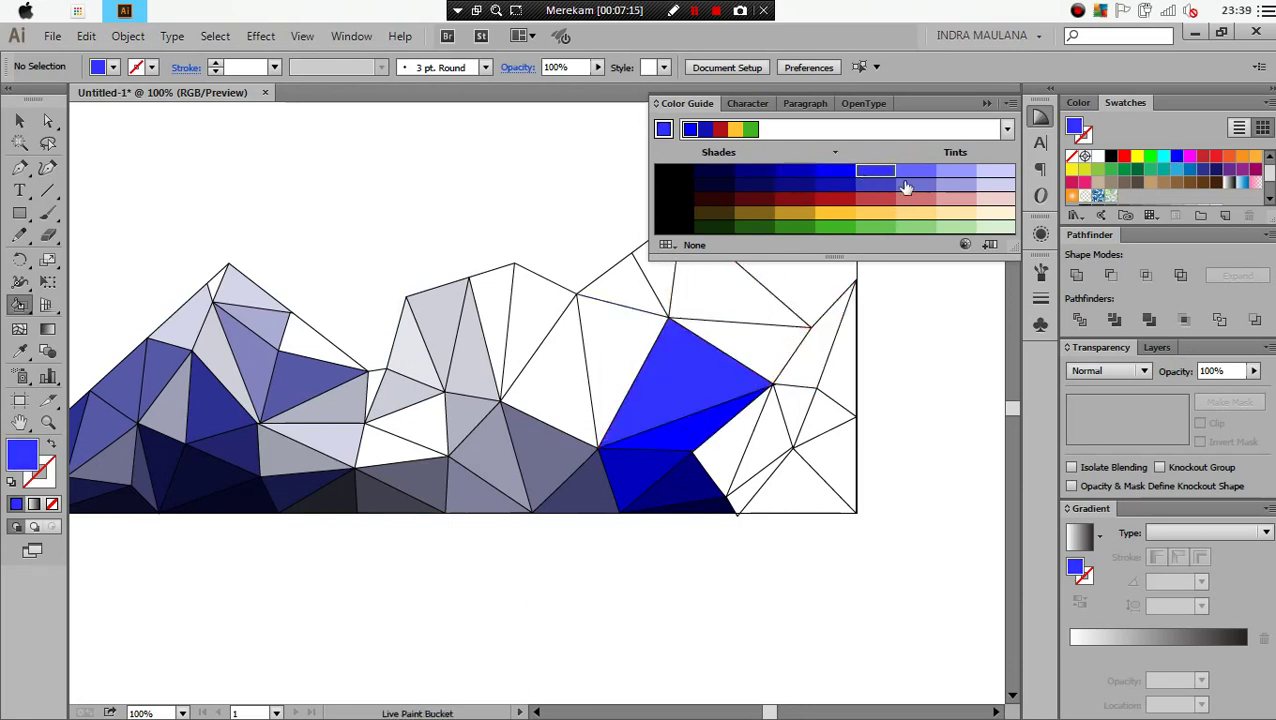
click(907, 174)
click(635, 333)
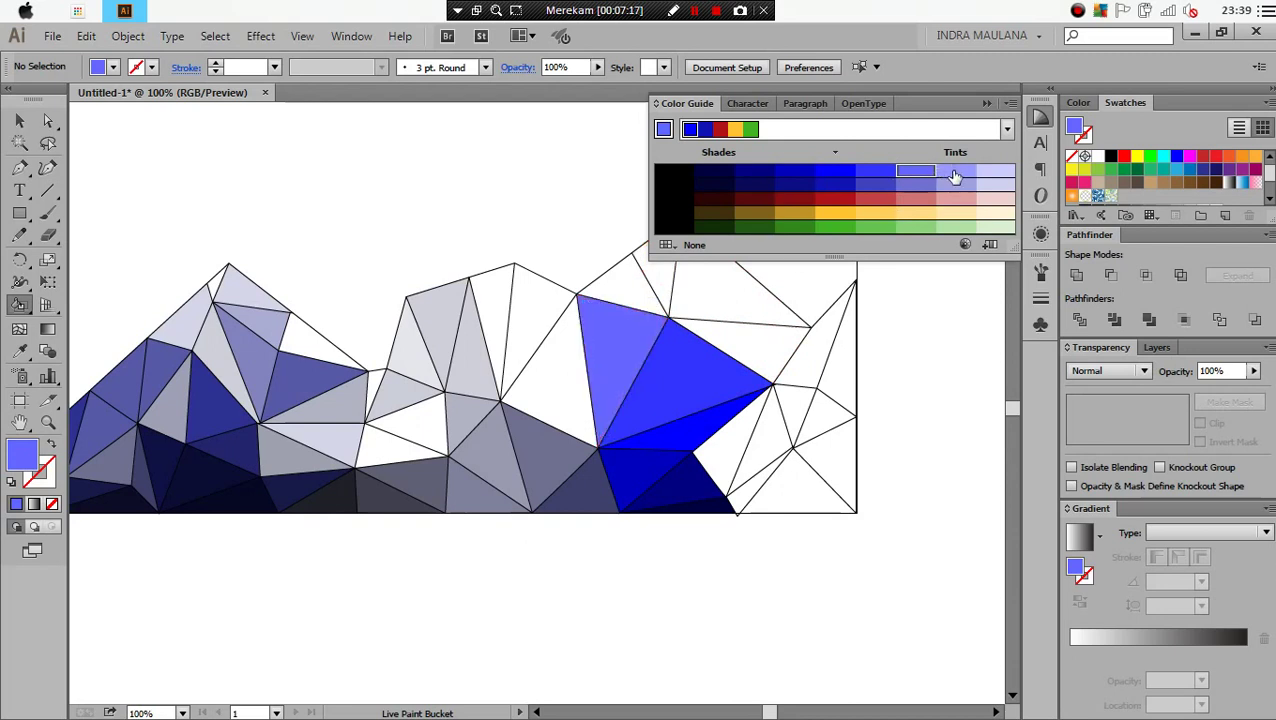
click(955, 177)
click(650, 290)
drag(801, 328, 670, 360)
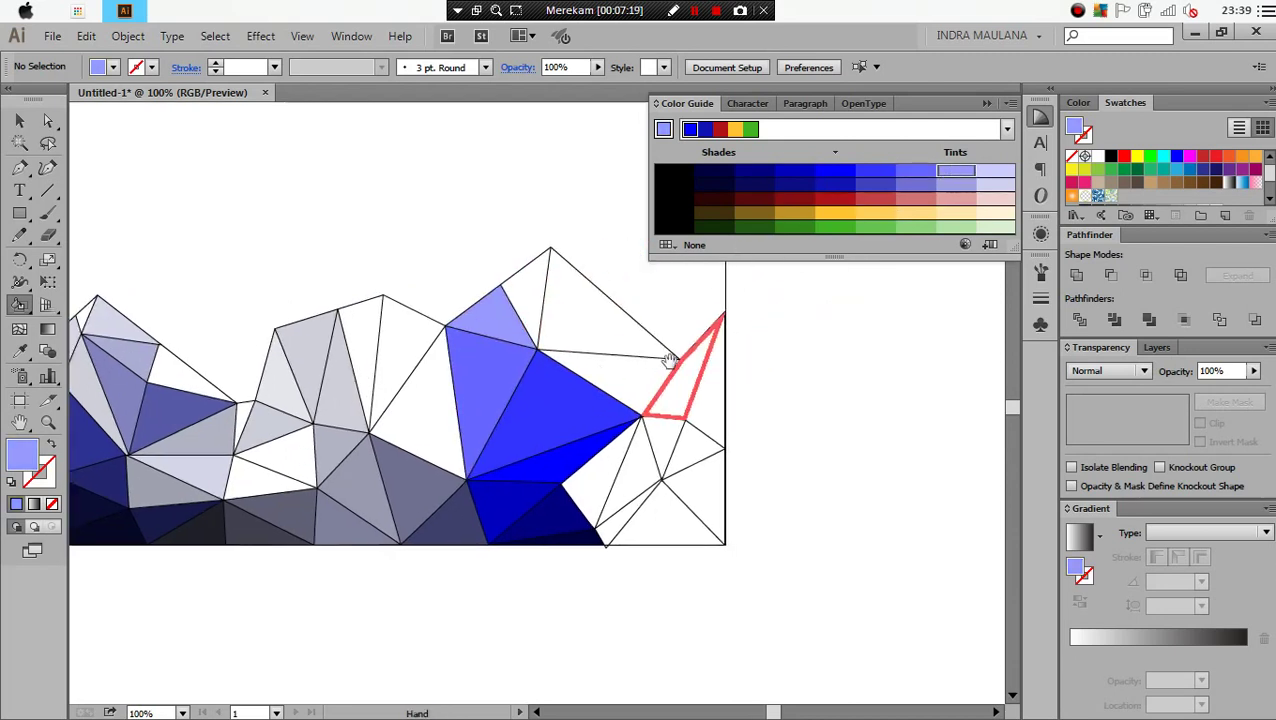
click(985, 175)
click(527, 295)
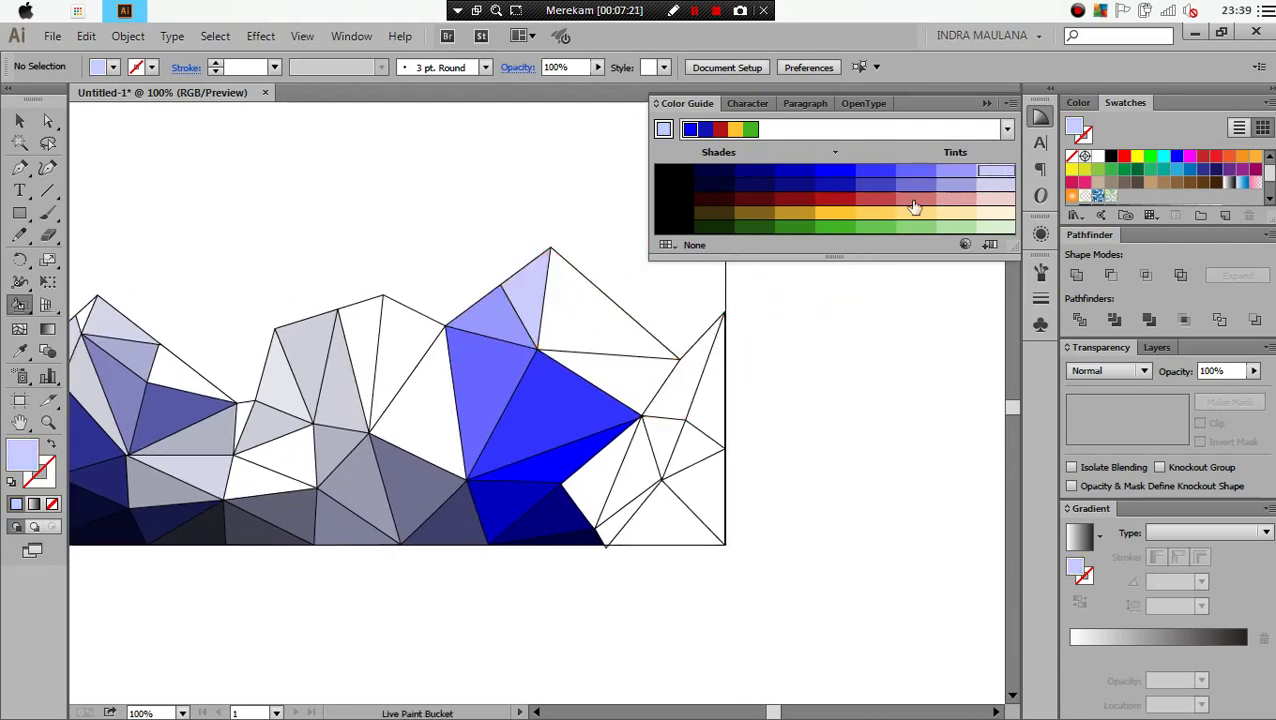
Fill the triangles below the peak with pale and mid lavender tints
click(991, 185)
click(640, 315)
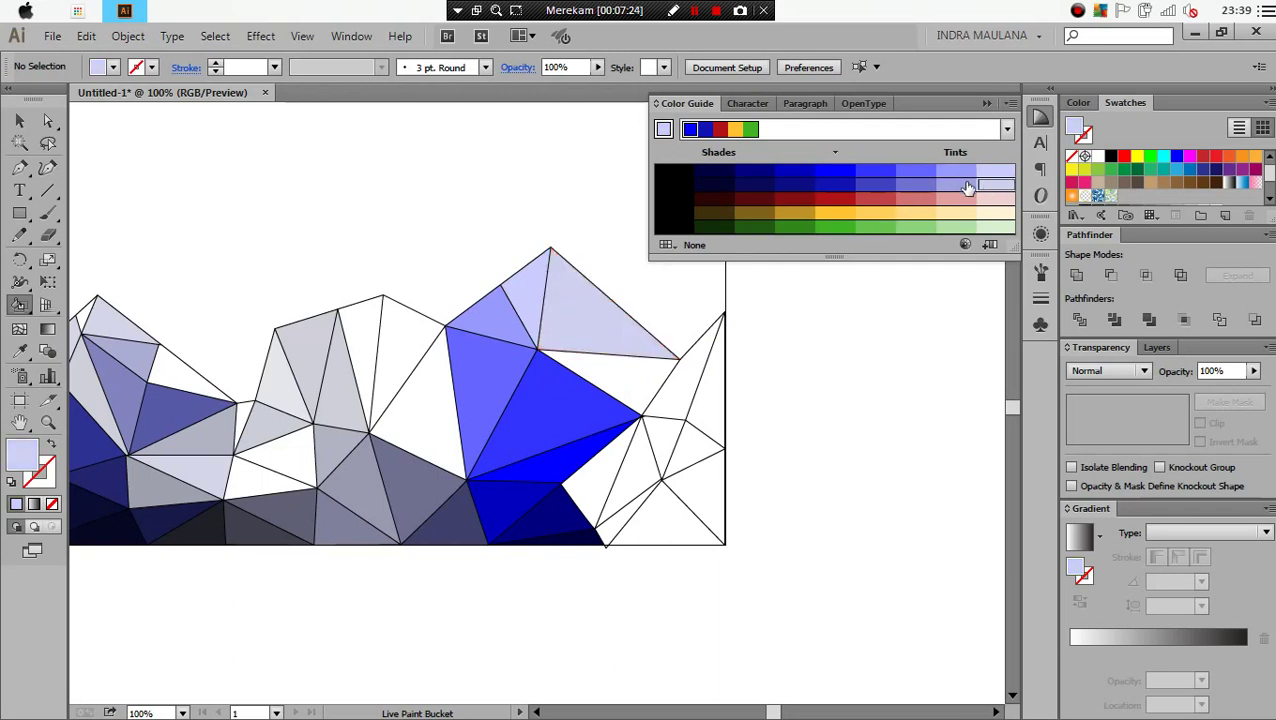
key(ctrl+z)
click(635, 370)
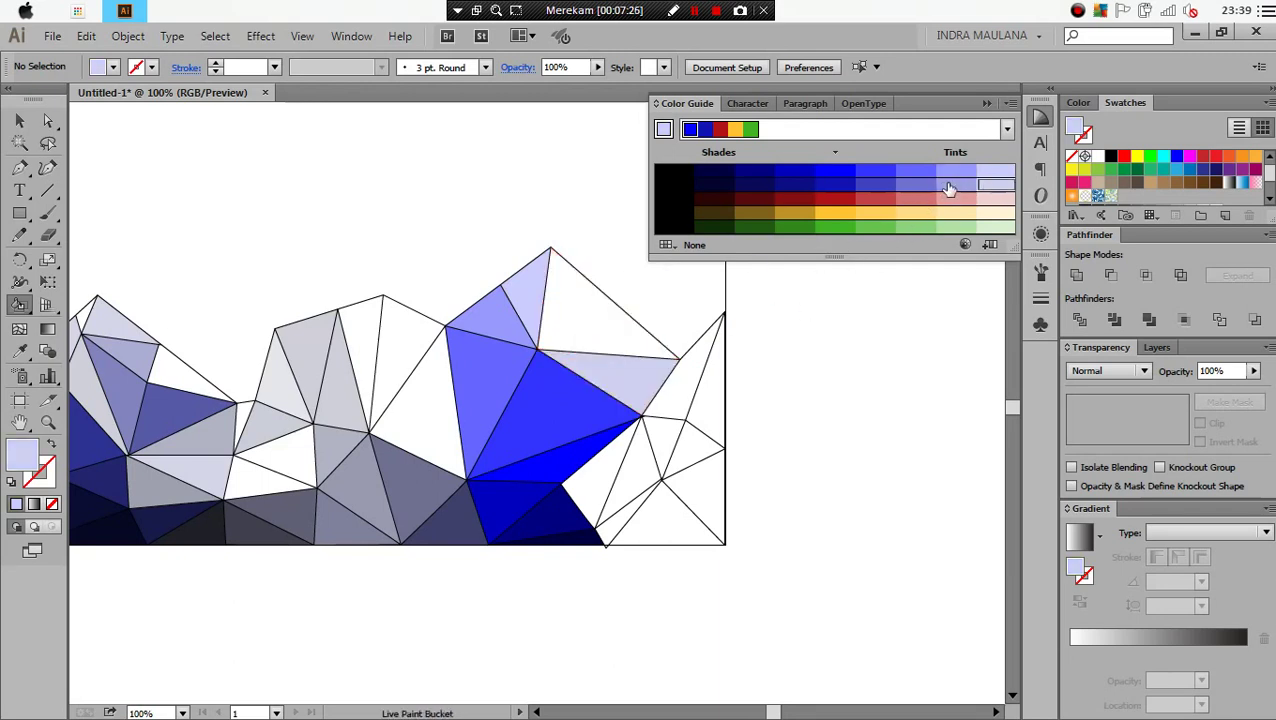
click(948, 189)
click(683, 405)
click(925, 186)
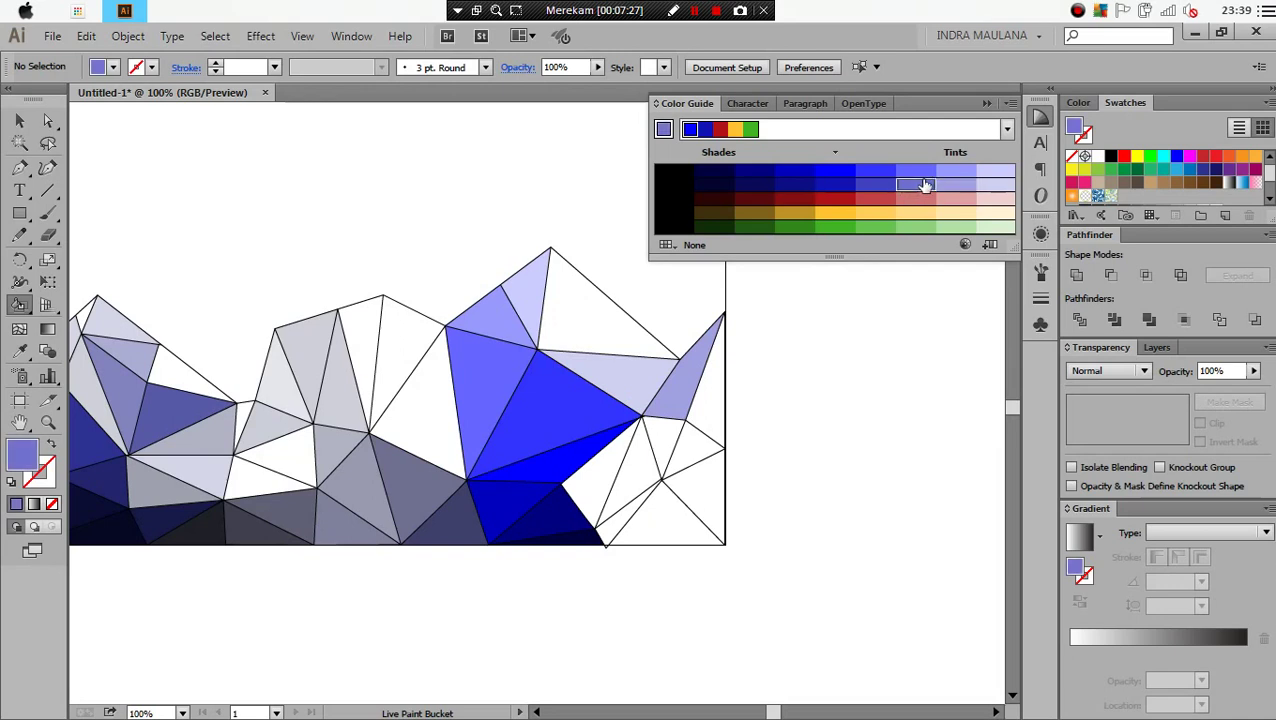
click(662, 445)
Fill the bottom-right white triangles with darker blue, navy and bright blue shades
click(880, 185)
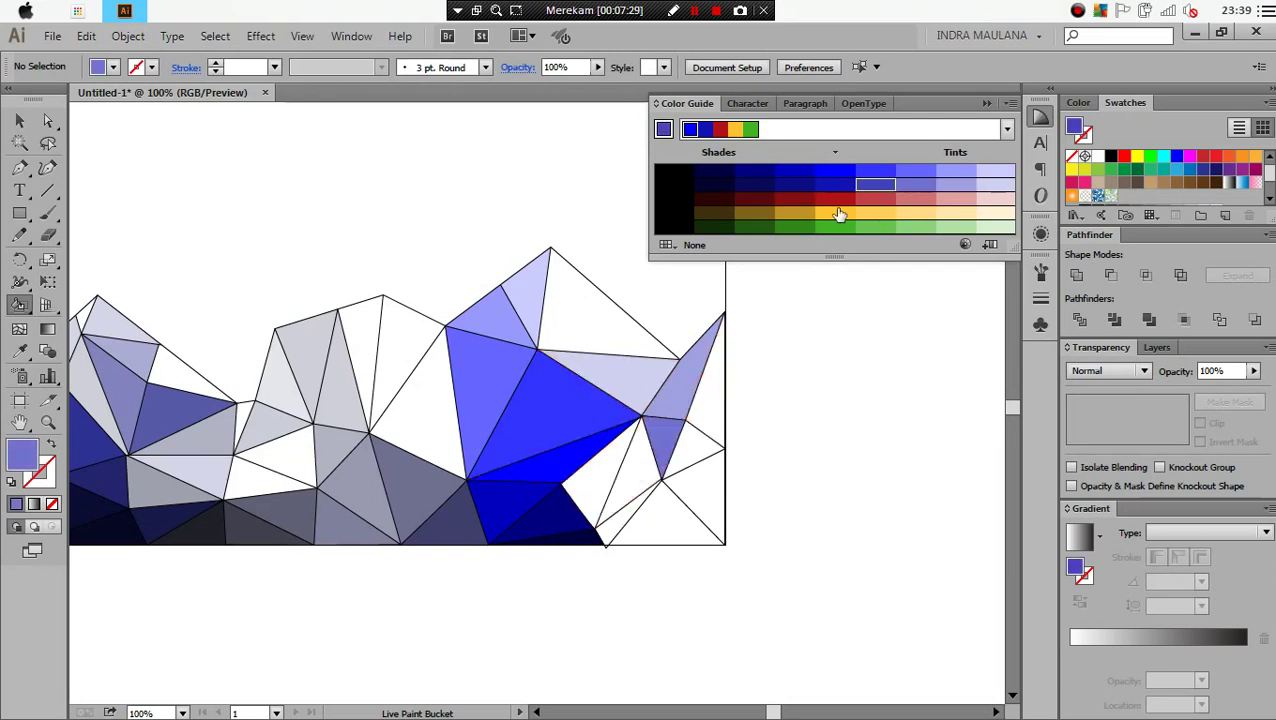
click(636, 482)
click(836, 186)
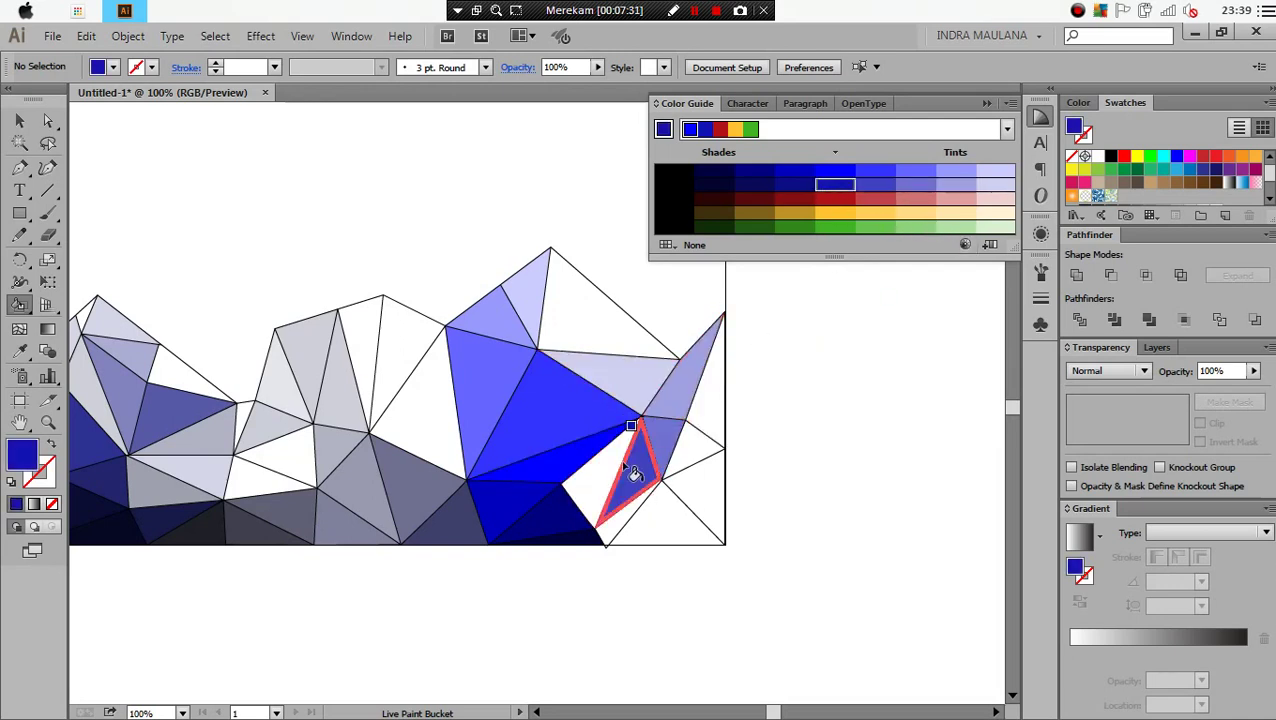
click(600, 475)
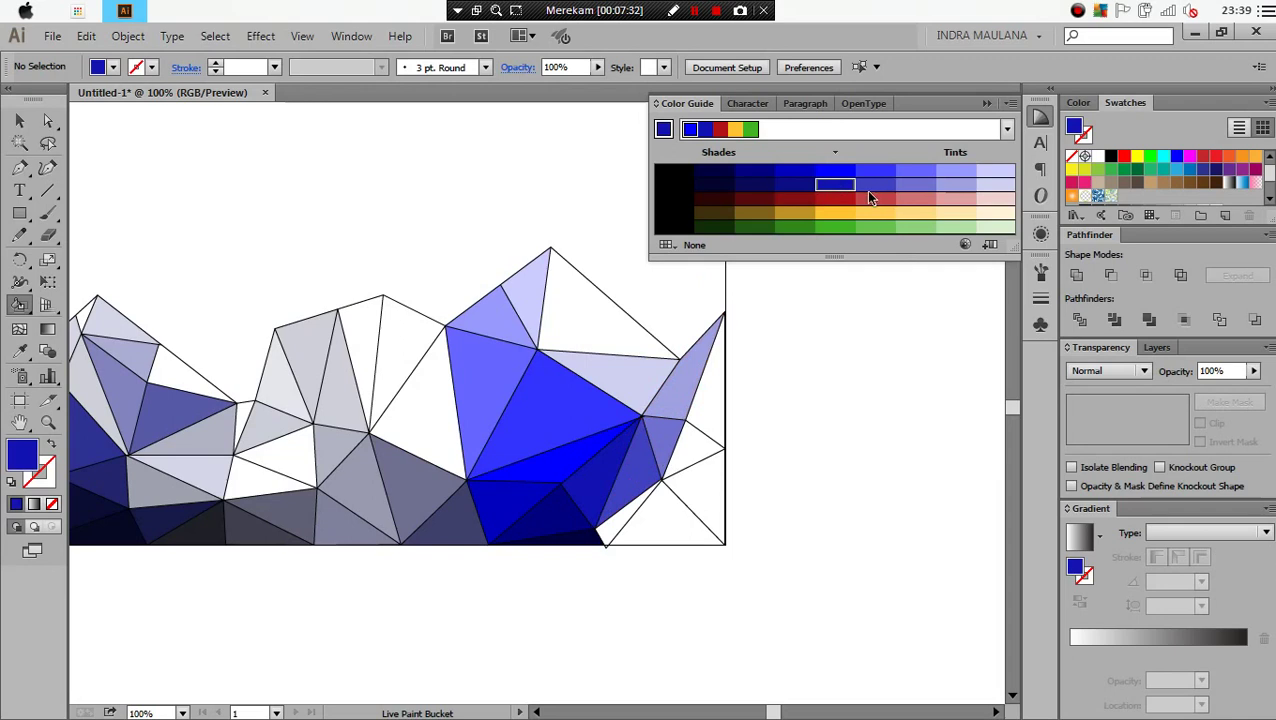
click(630, 512)
click(748, 186)
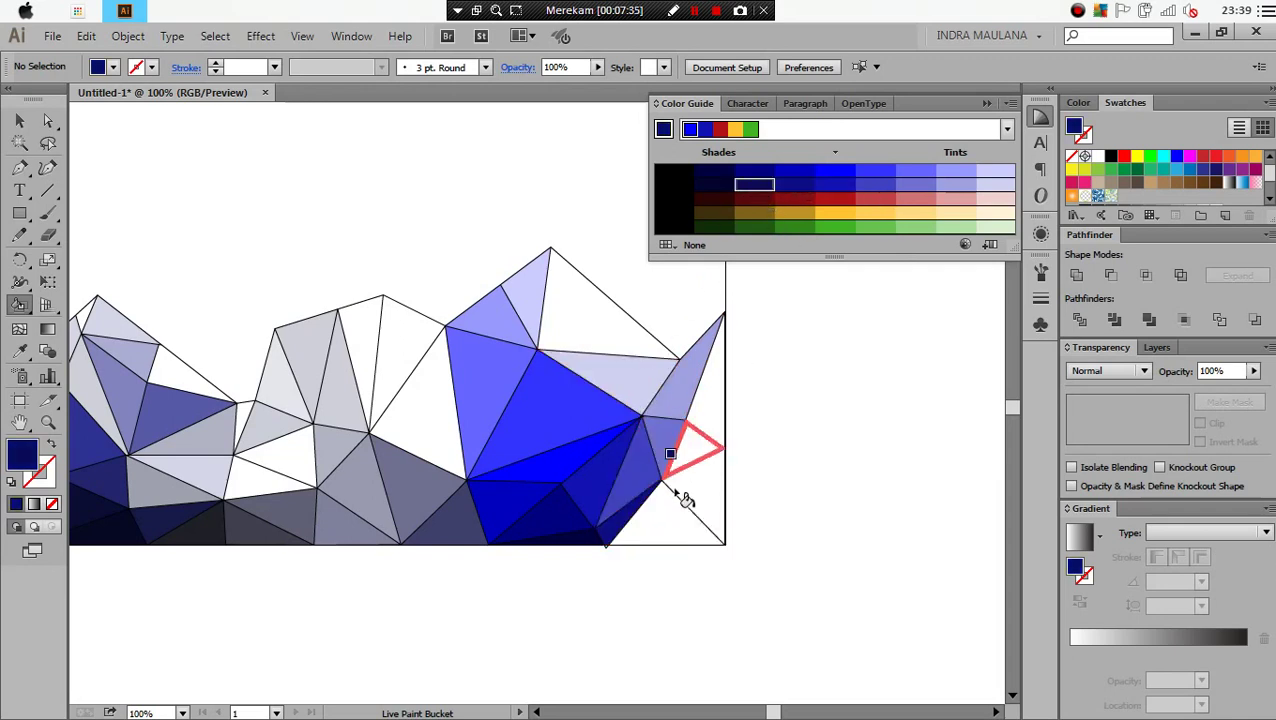
click(676, 505)
click(829, 176)
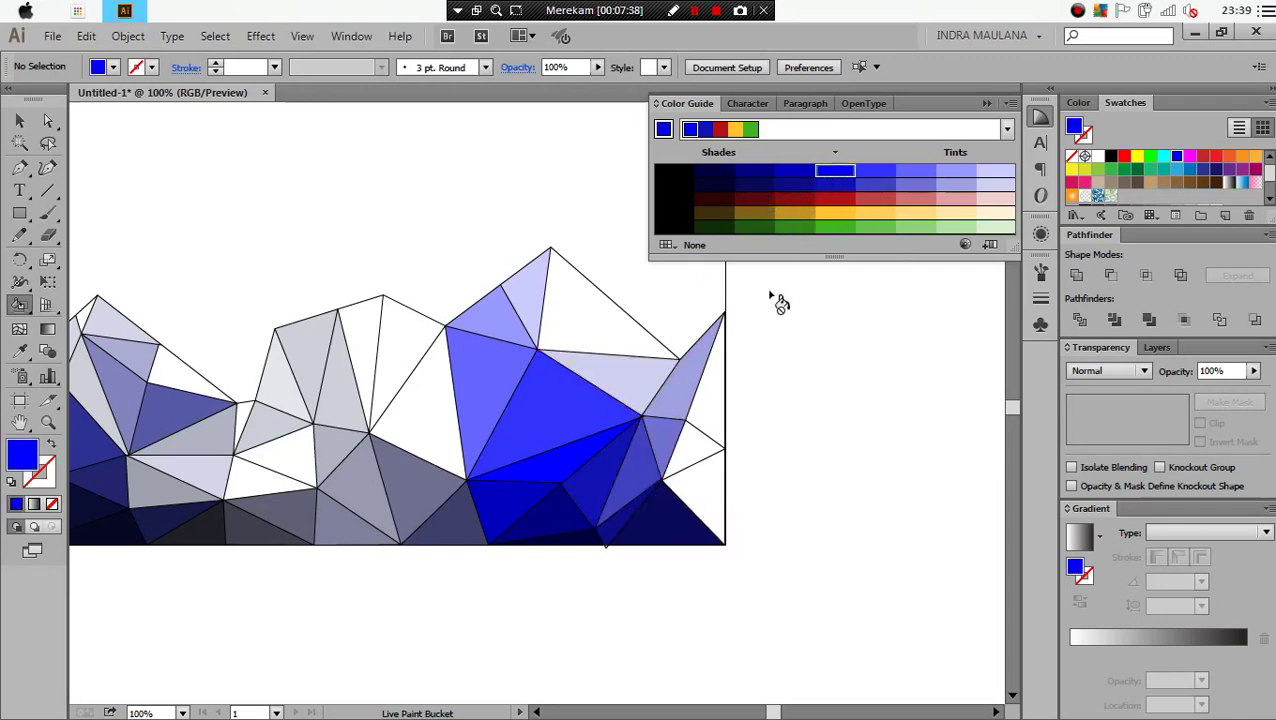
click(700, 495)
Fill the right-edge triangles light blue and the top triangle beside the peak lightest lavender
click(870, 172)
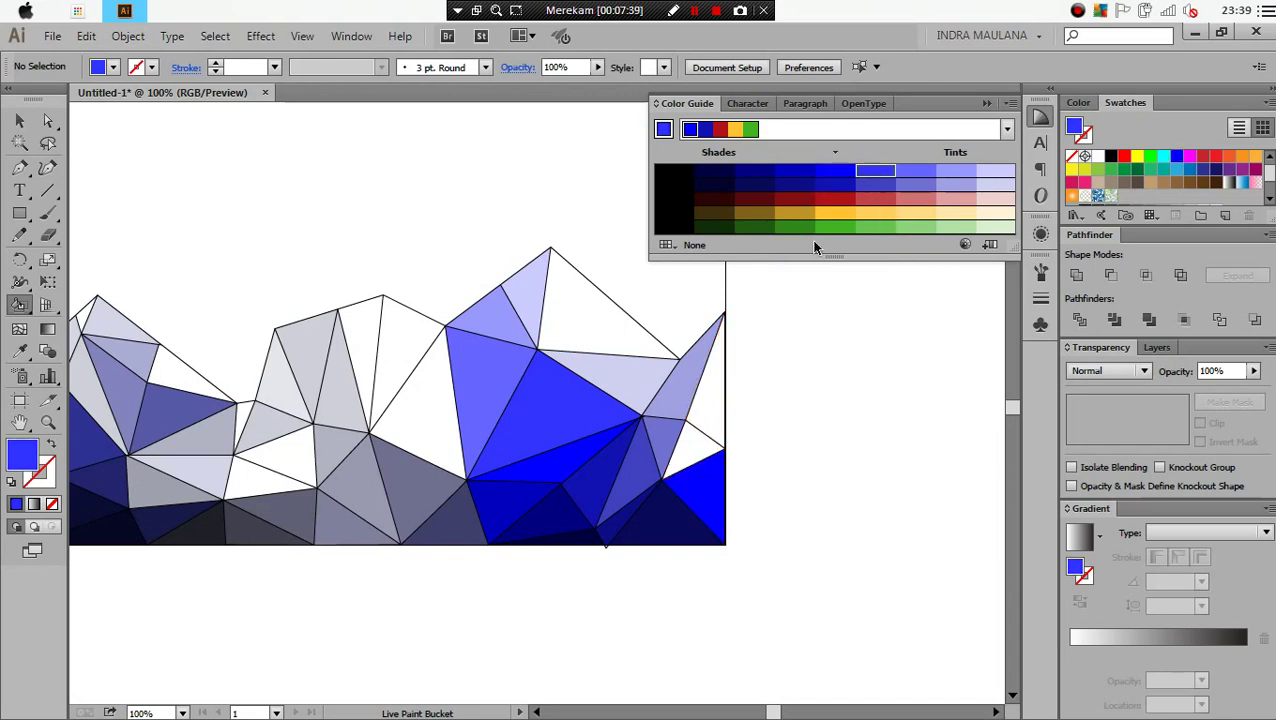
click(697, 441)
click(915, 172)
click(712, 405)
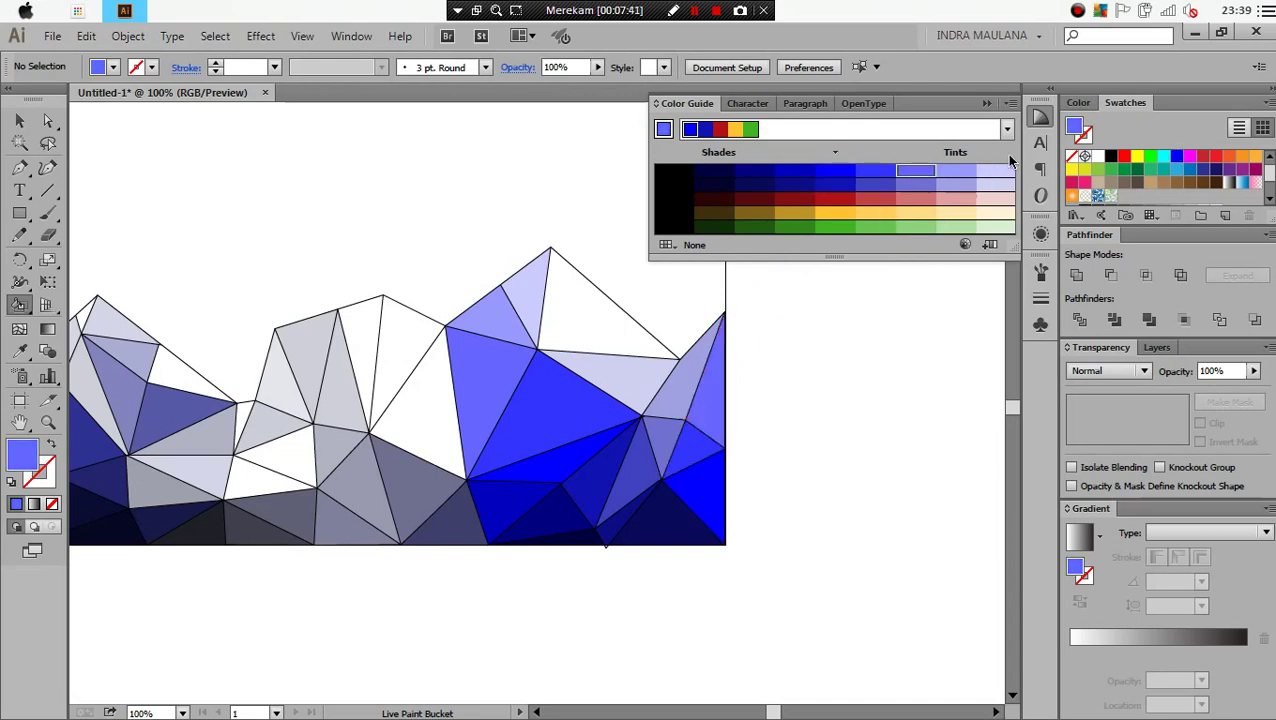
click(997, 186)
click(570, 336)
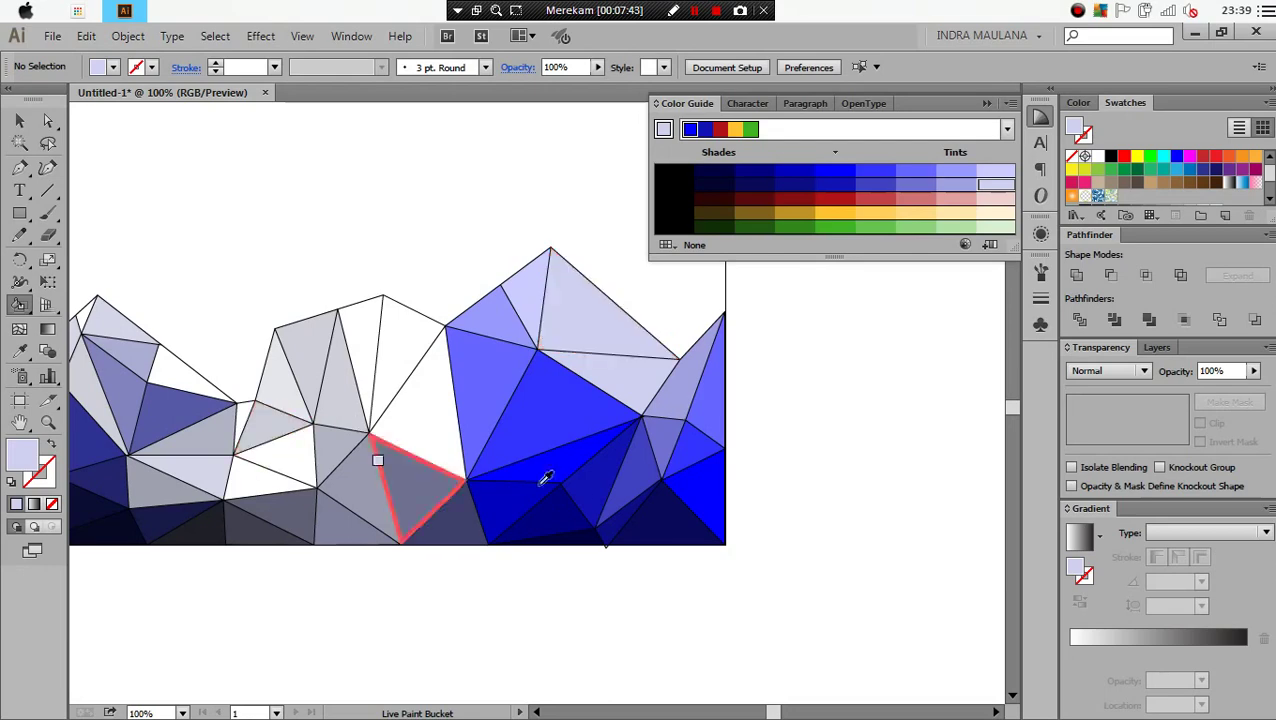
key(ctrl+minus)
key(ctrl+plus)
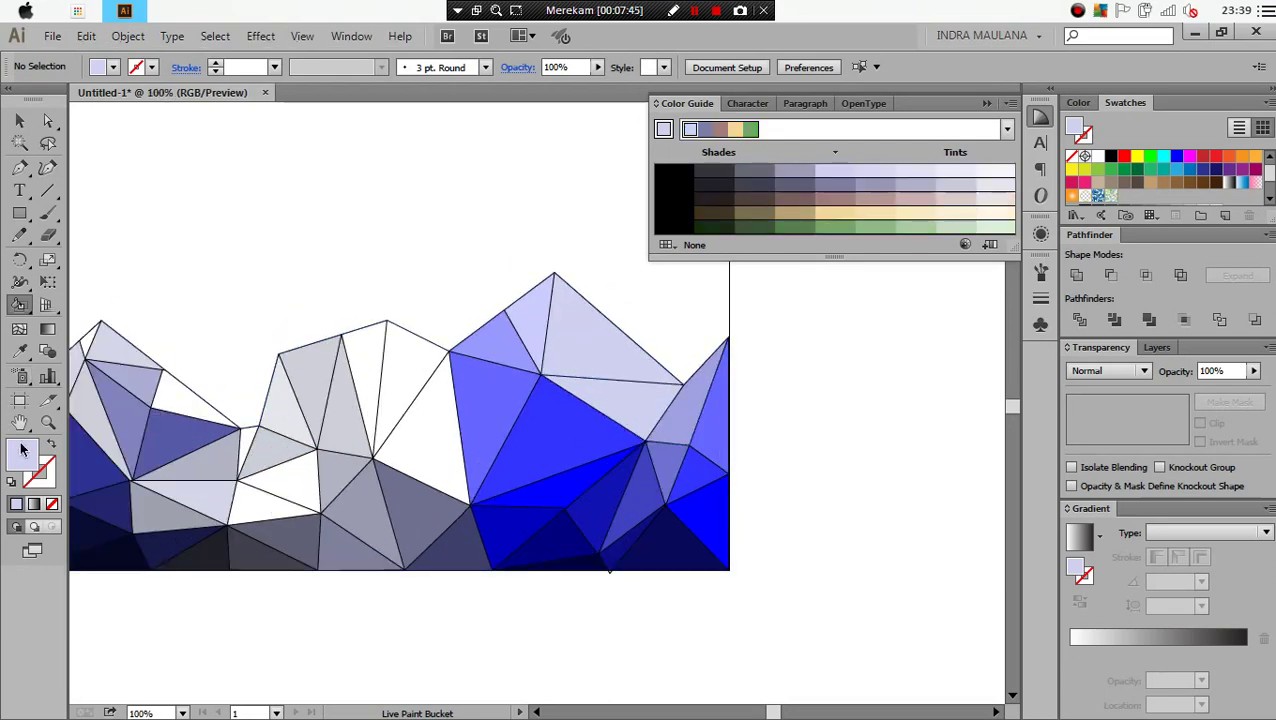
Set the fill to a pale grey-lavender and paint a white middle-mountain triangle with it
double_click(24, 455)
click(742, 188)
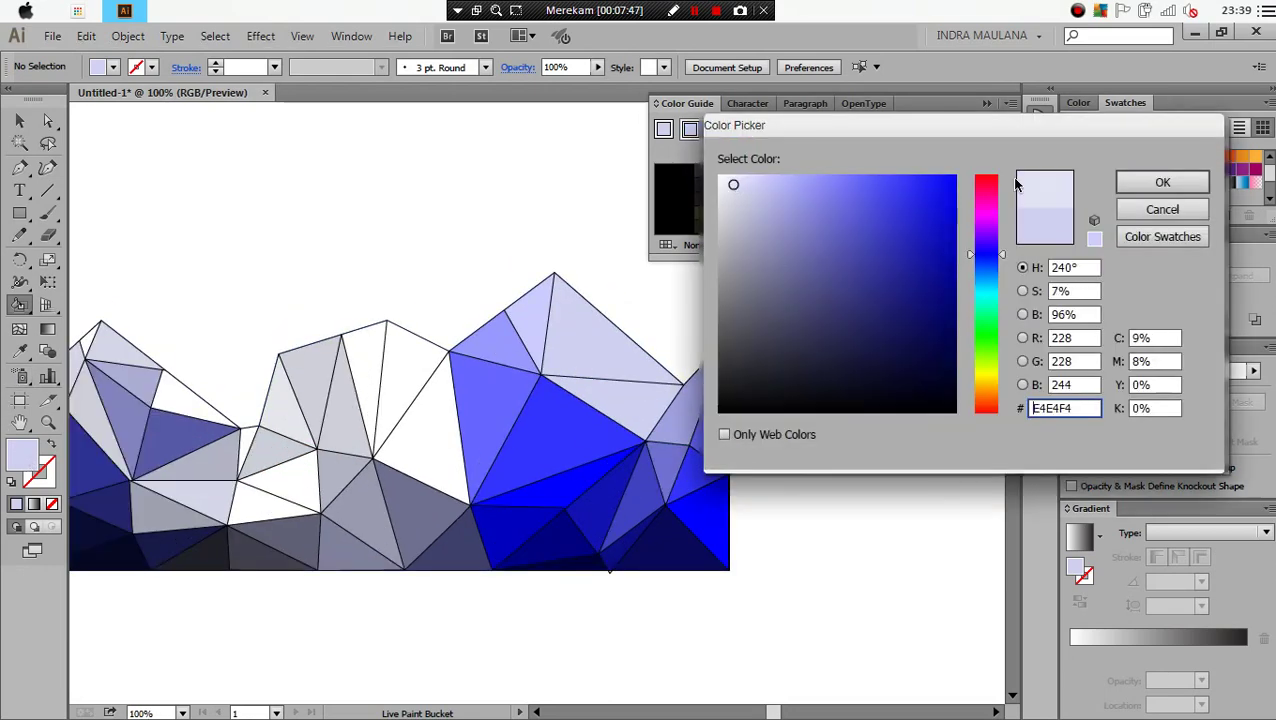
click(1150, 180)
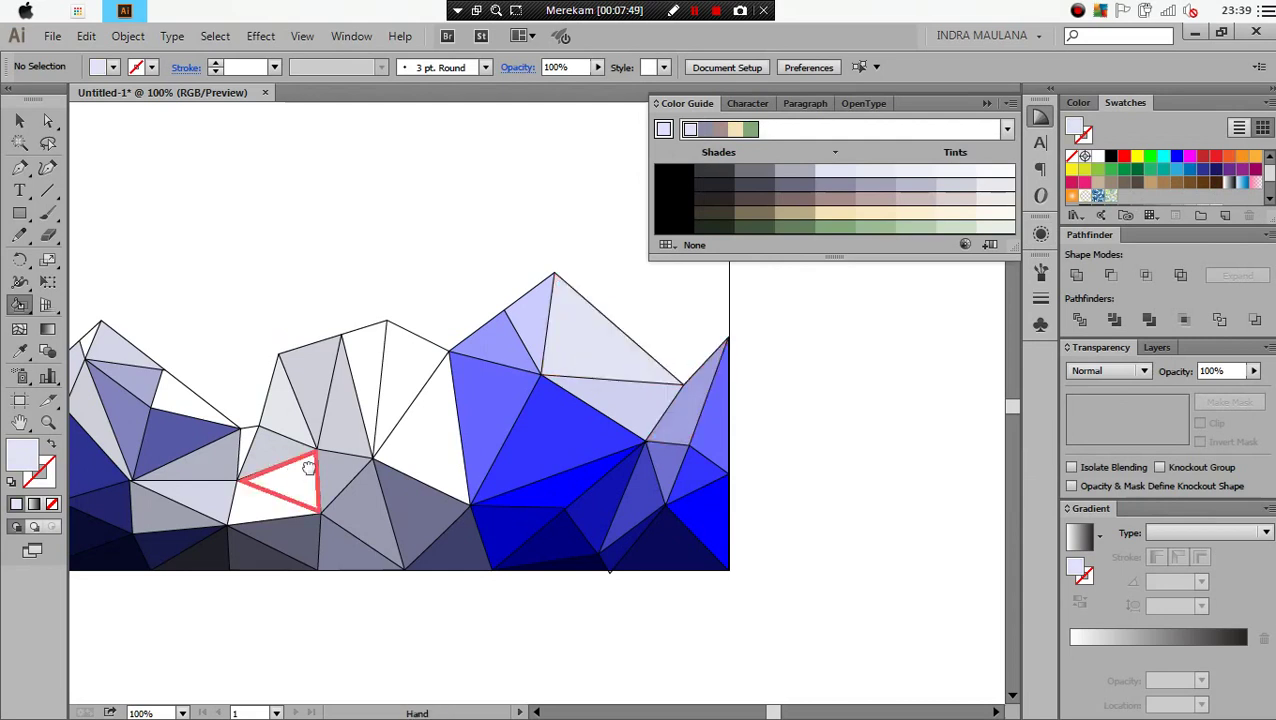
scroll(320, 450, left, 1)
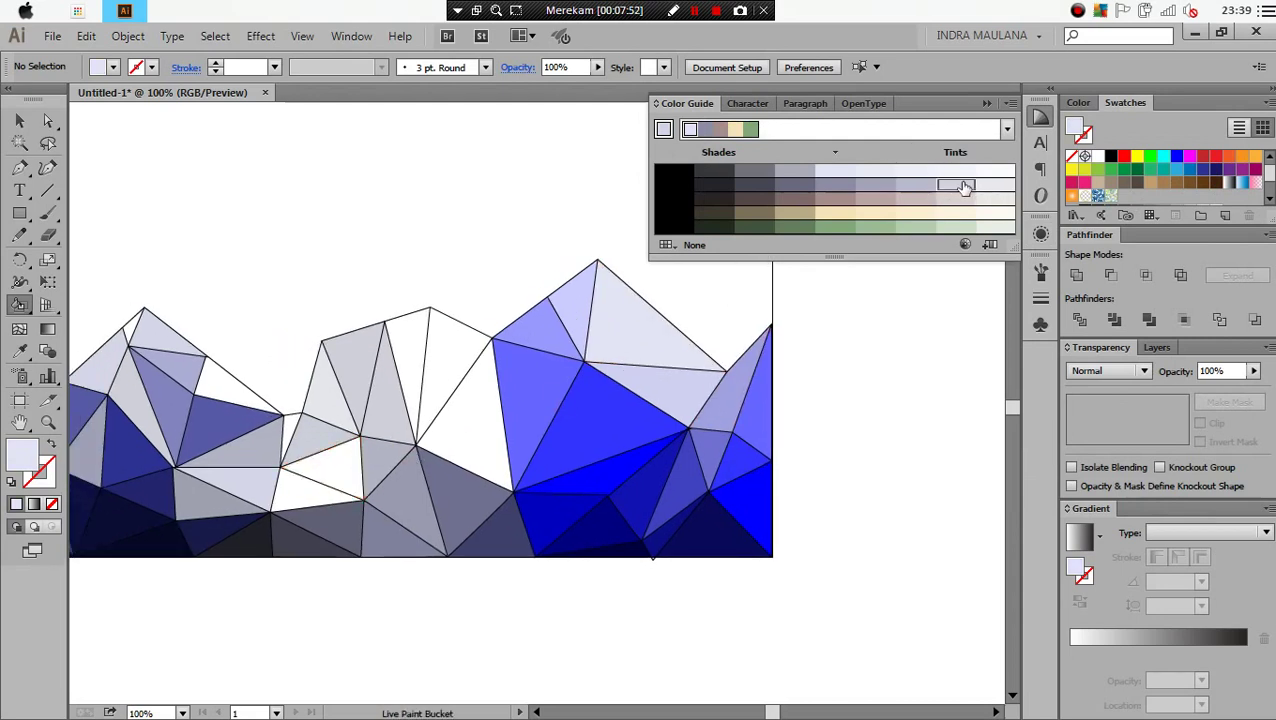
click(448, 362)
Fill the next white middle triangles with progressively darker grey-lavender and grey shades
click(917, 188)
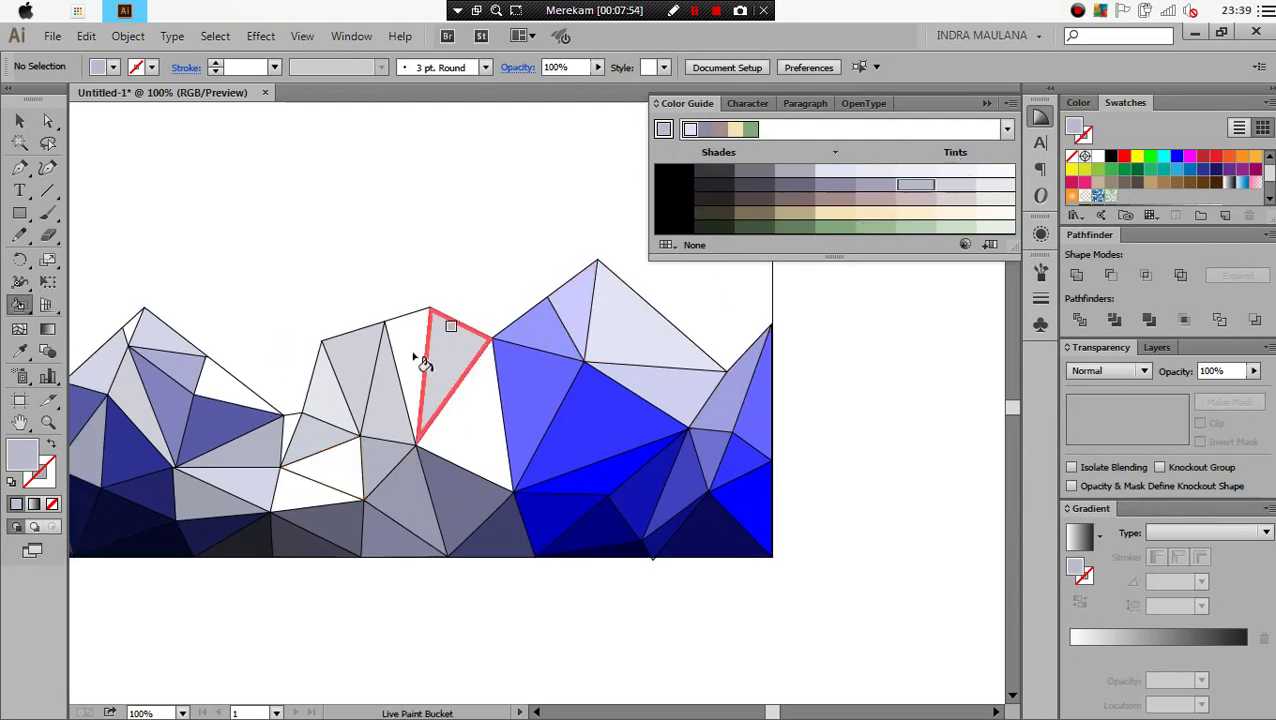
click(412, 370)
click(874, 190)
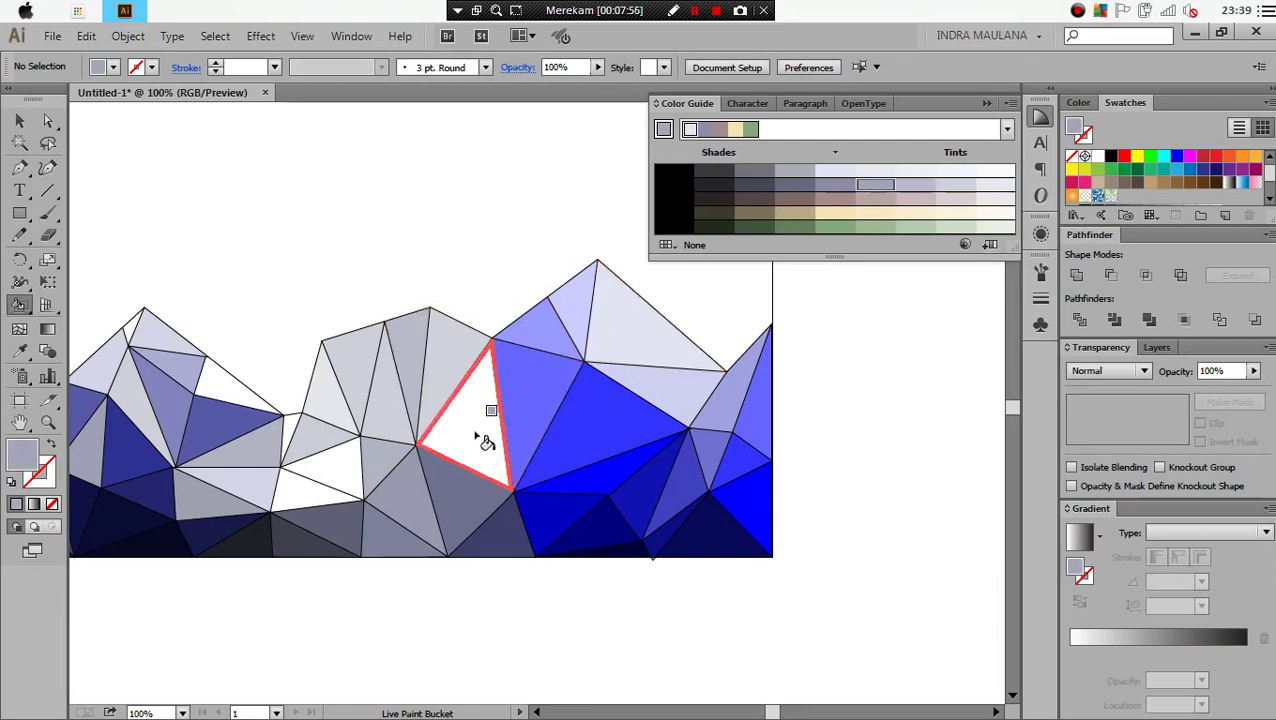
click(472, 440)
click(352, 472)
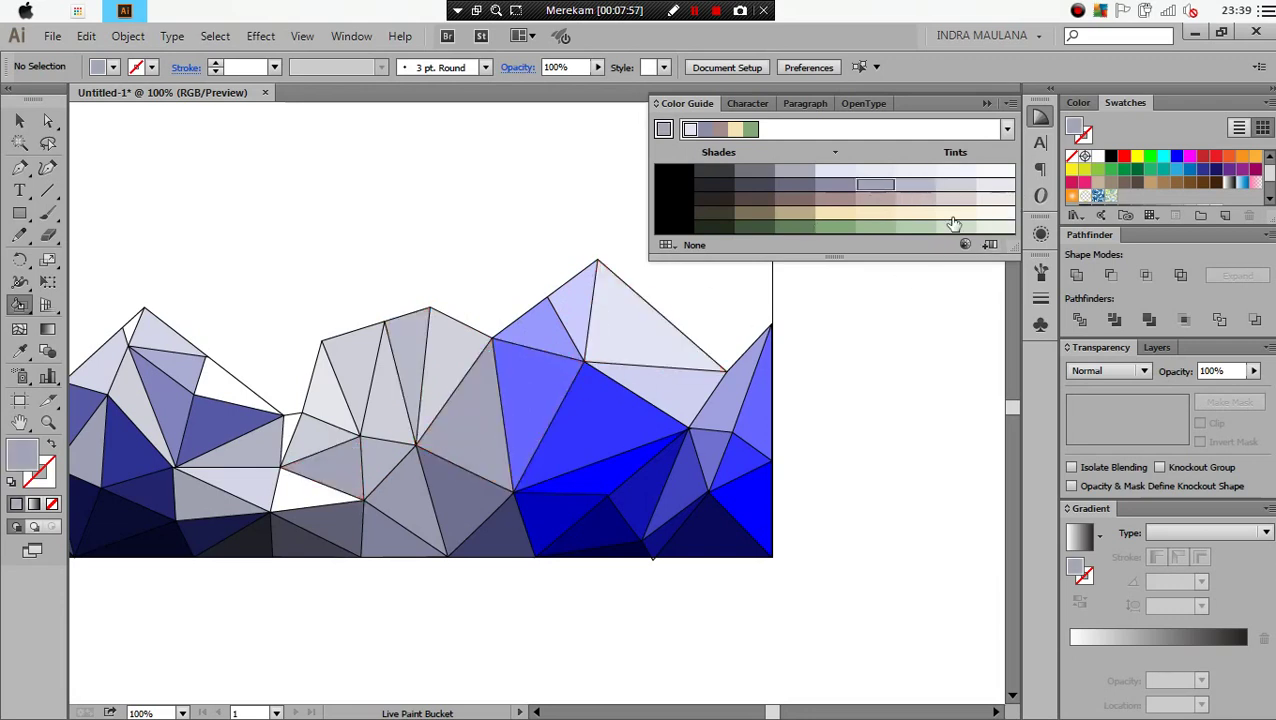
click(827, 188)
click(319, 507)
Fill the last white triangle grey and darken a lower-left triangle of the left mountain
key(ctrl+minus)
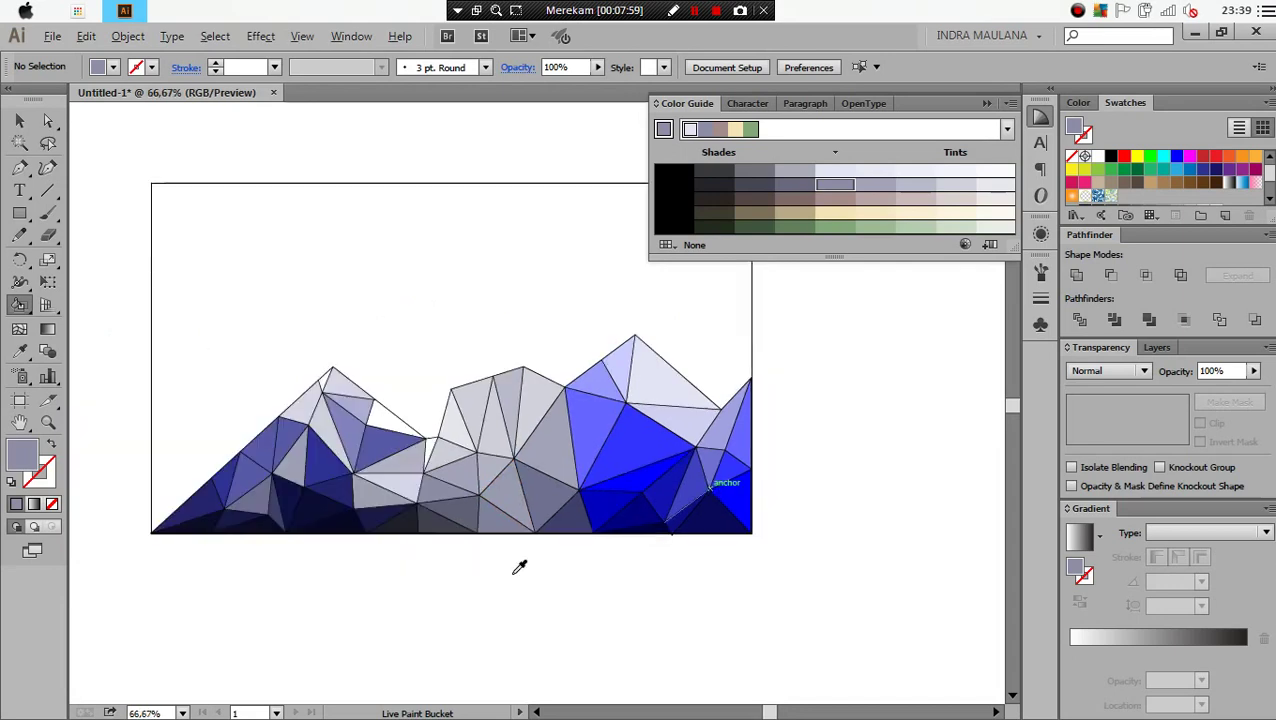
scroll(380, 503, up, 1)
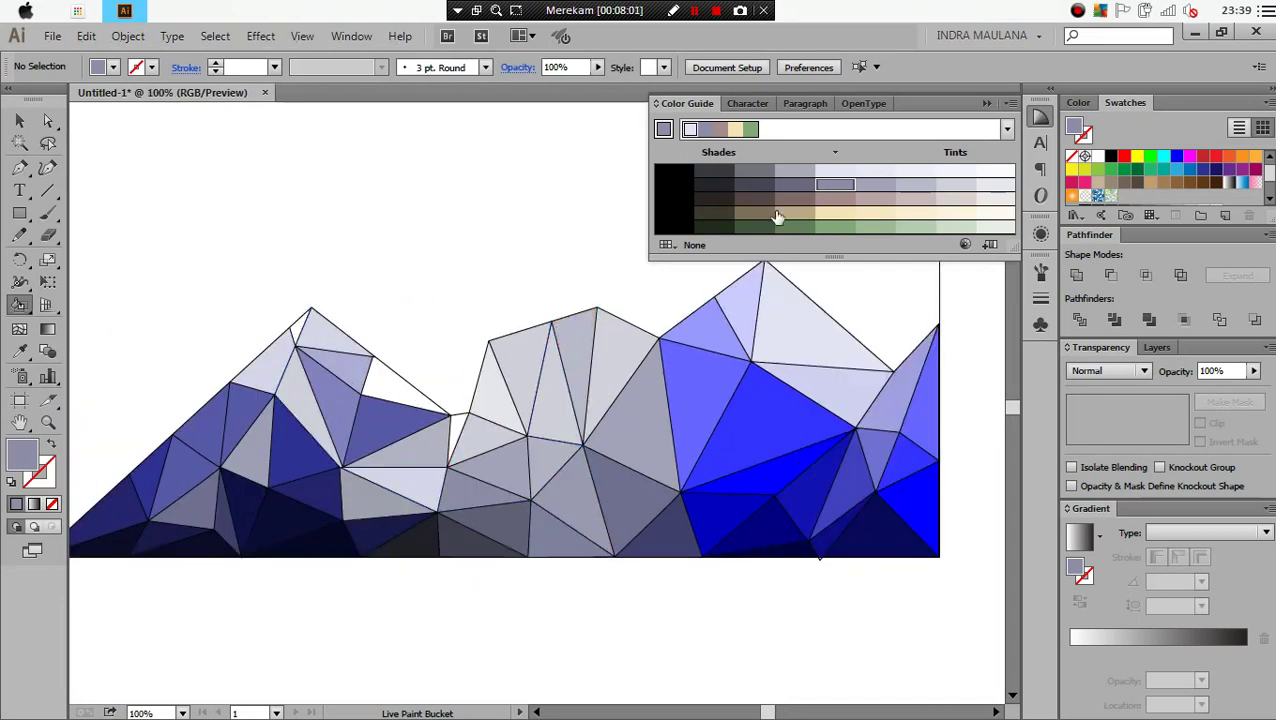
click(408, 388)
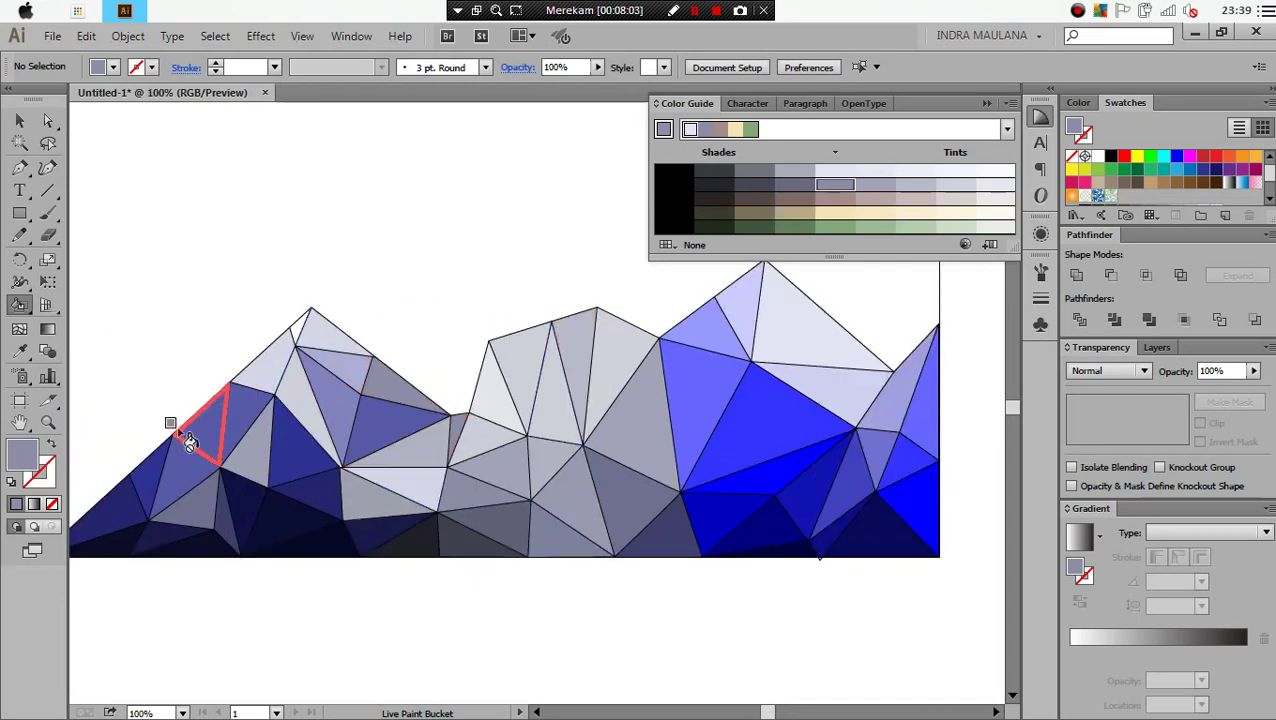
click(186, 436)
scroll(455, 420, down, 1)
drag(789, 540, 433, 464)
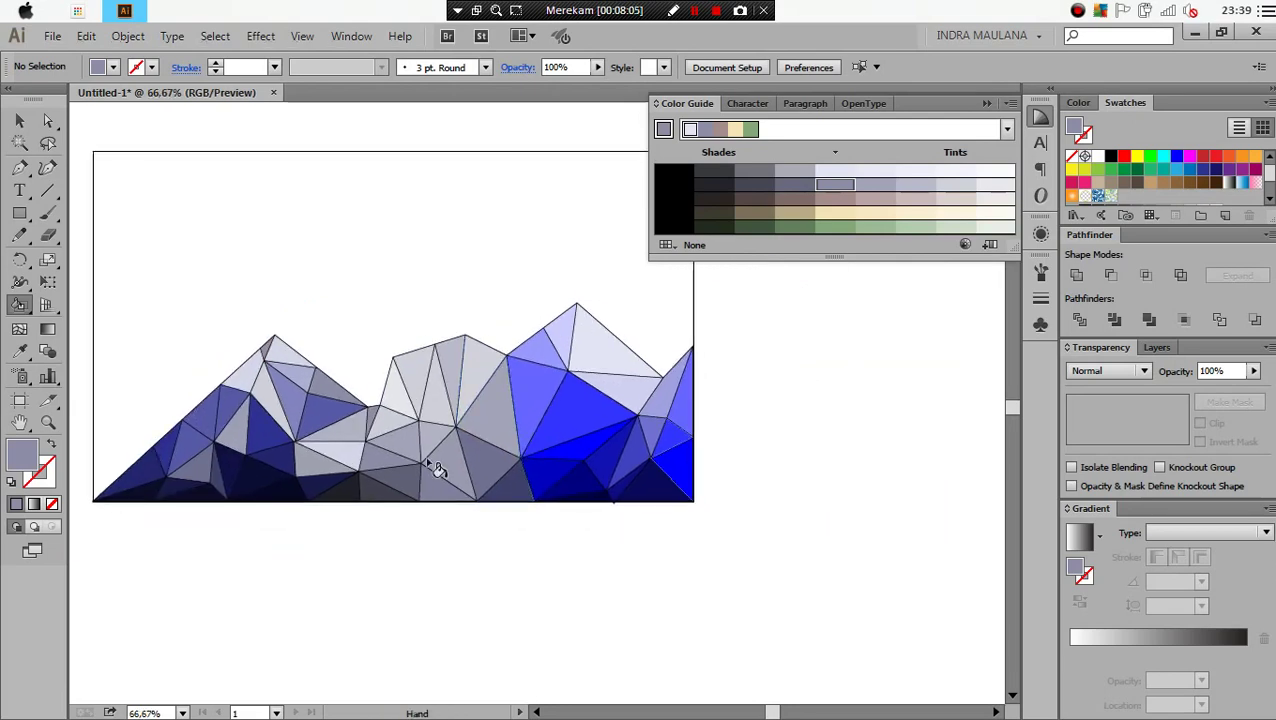
Set the mountain Live Paint group's stroke to None and close the Color Guide panel
key(v)
click(260, 390)
click(112, 67)
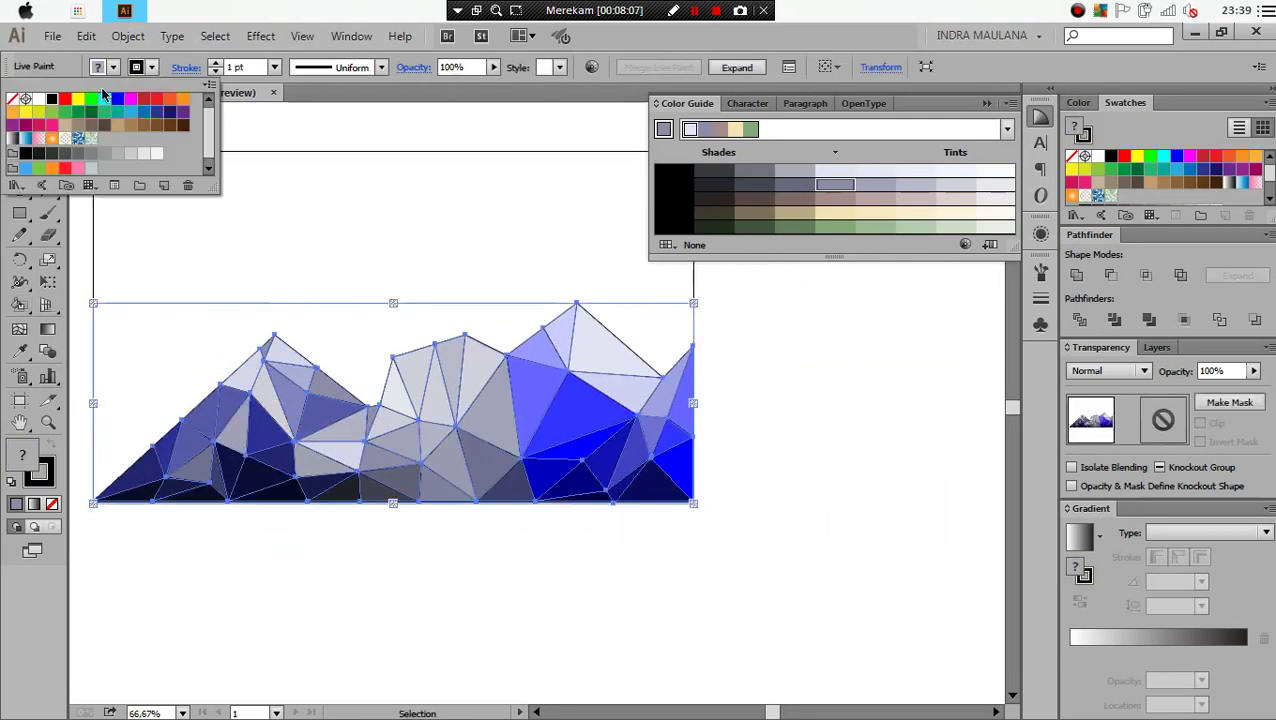
click(476, 584)
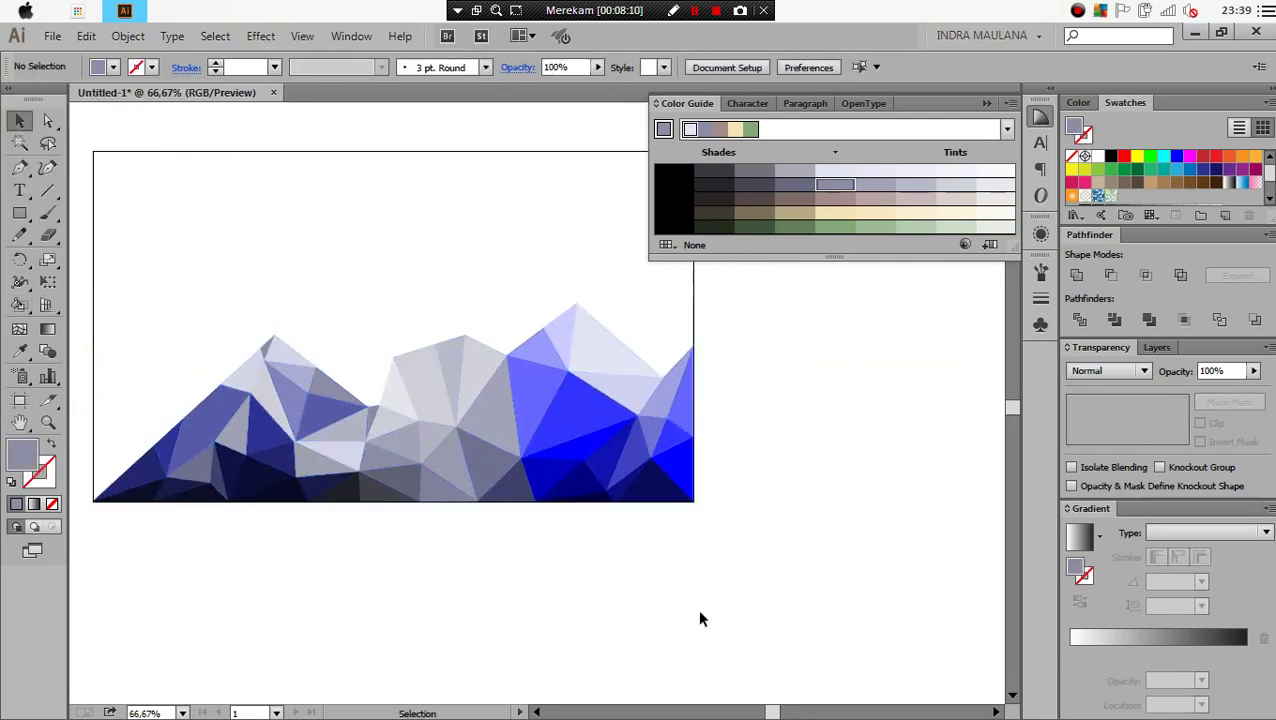
scroll(838, 575, up, 2)
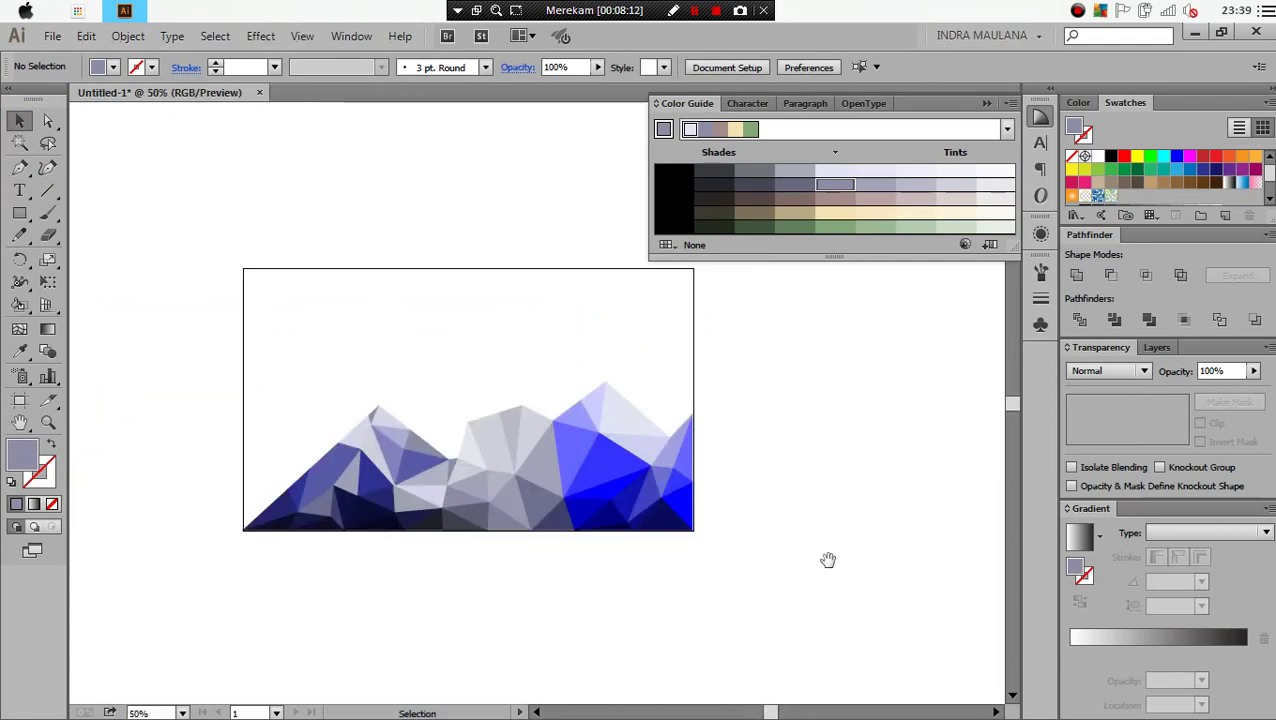
click(988, 104)
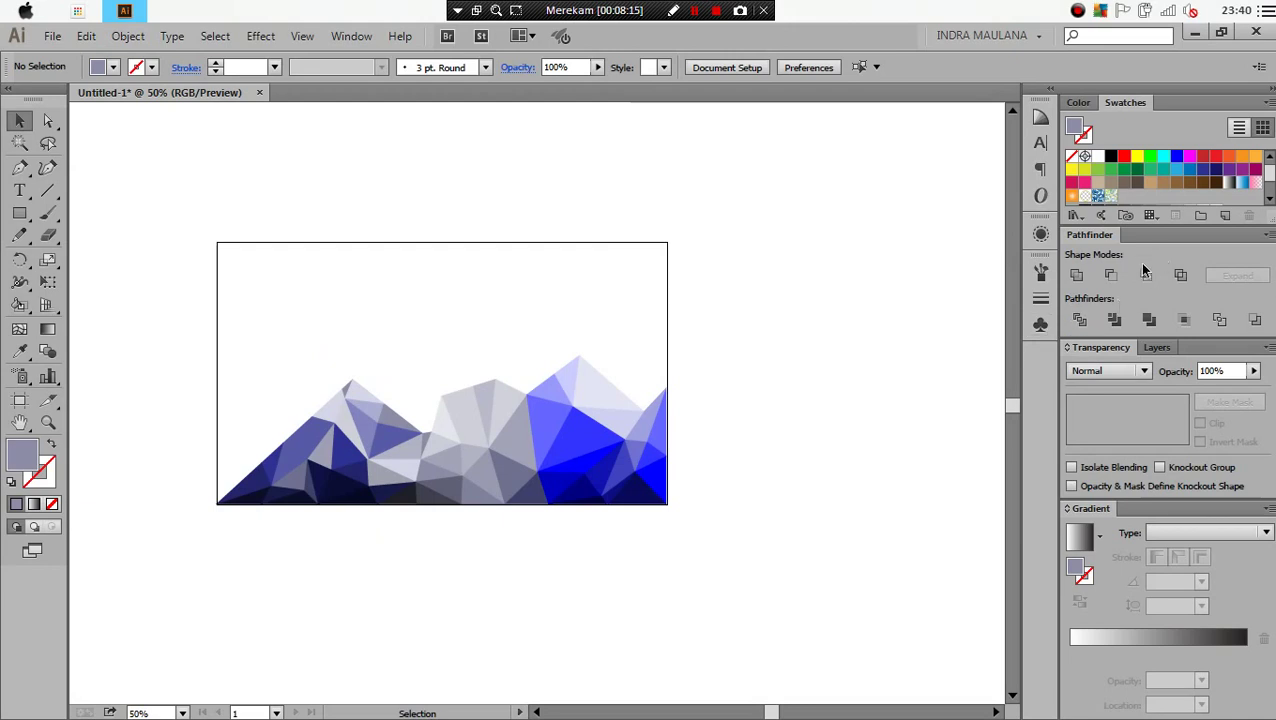
Add a new Layer 2 and move it beneath Layer 1
click(1160, 348)
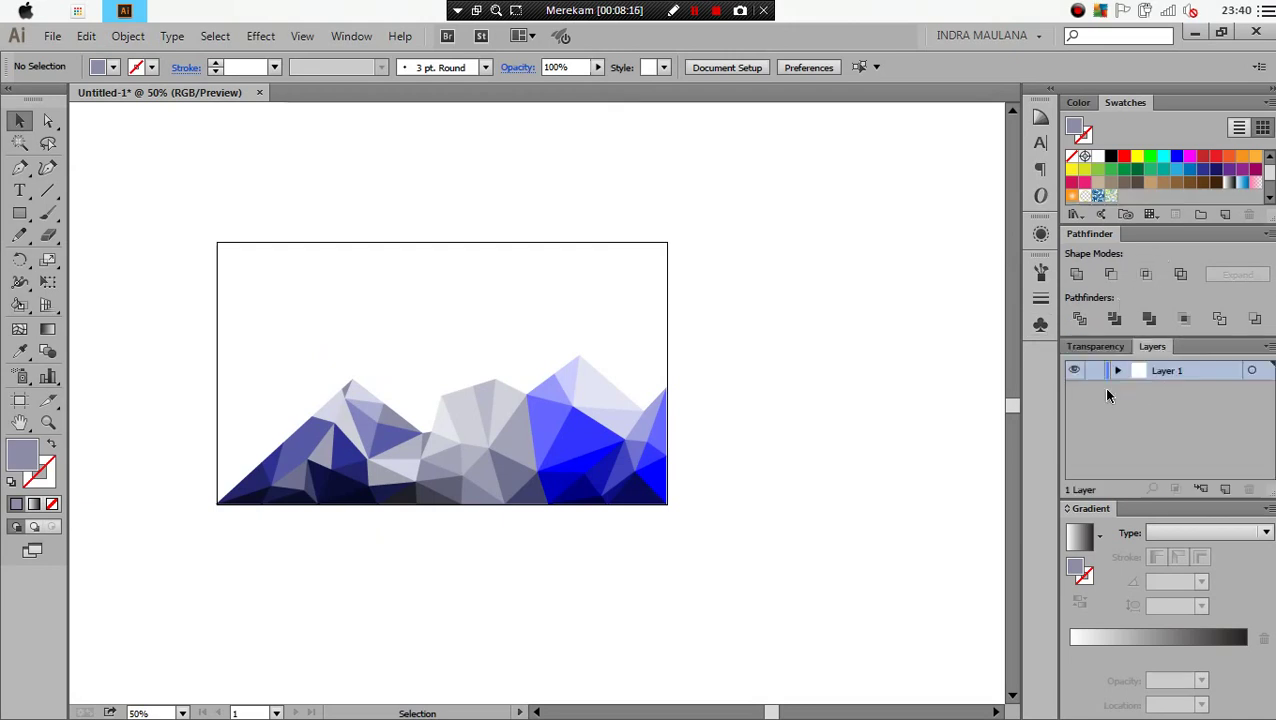
click(1226, 489)
drag(1208, 376, 1205, 400)
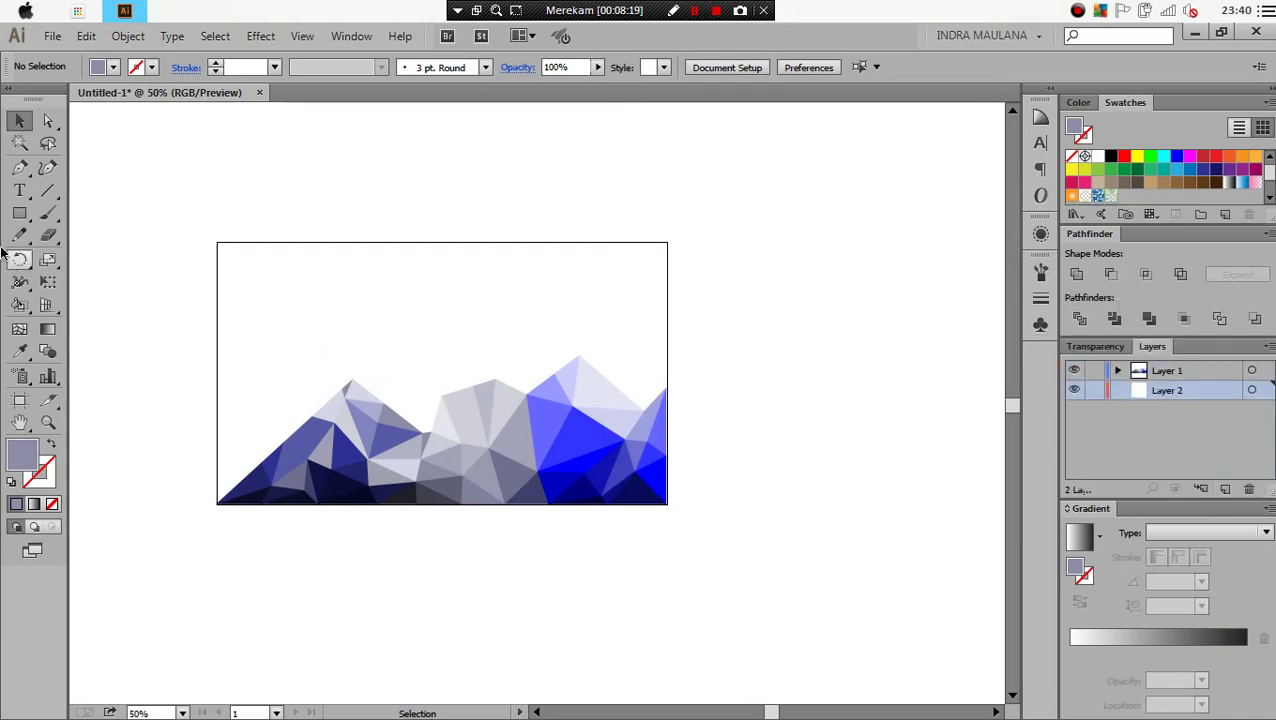
Draw an orange rectangle covering the whole artboard on Layer 2
click(20, 213)
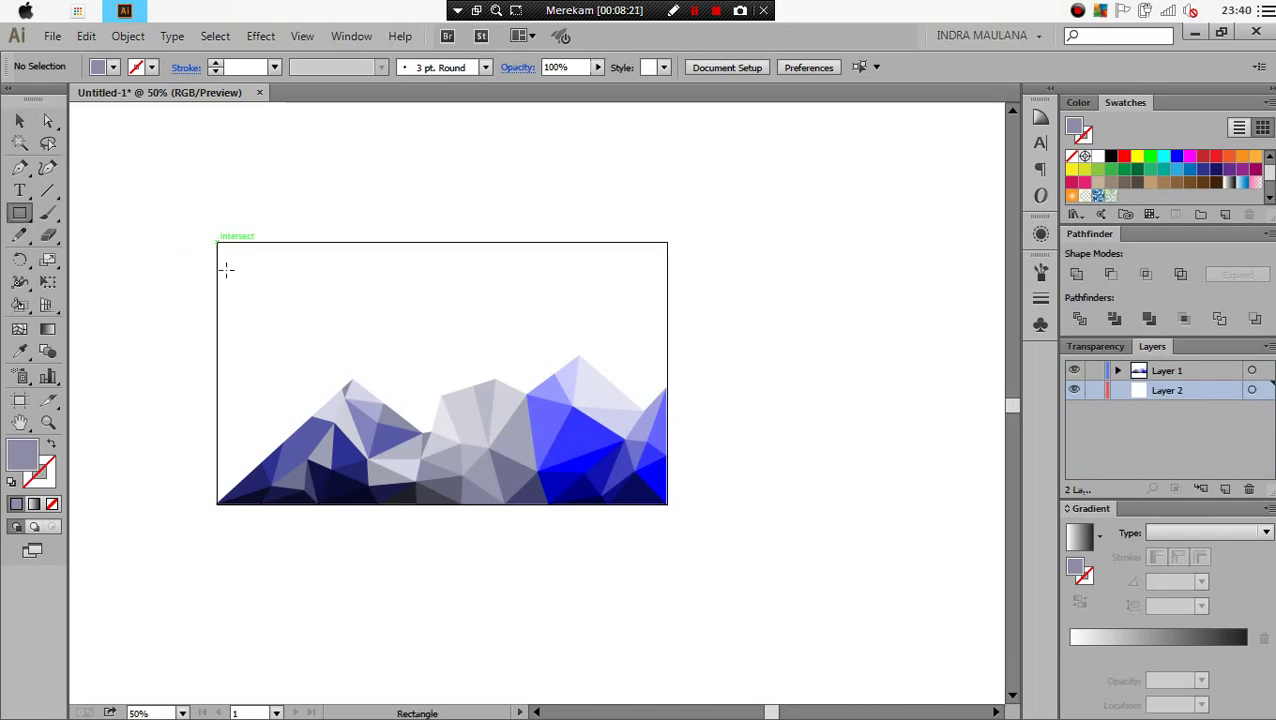
drag(218, 242, 665, 503)
click(1254, 158)
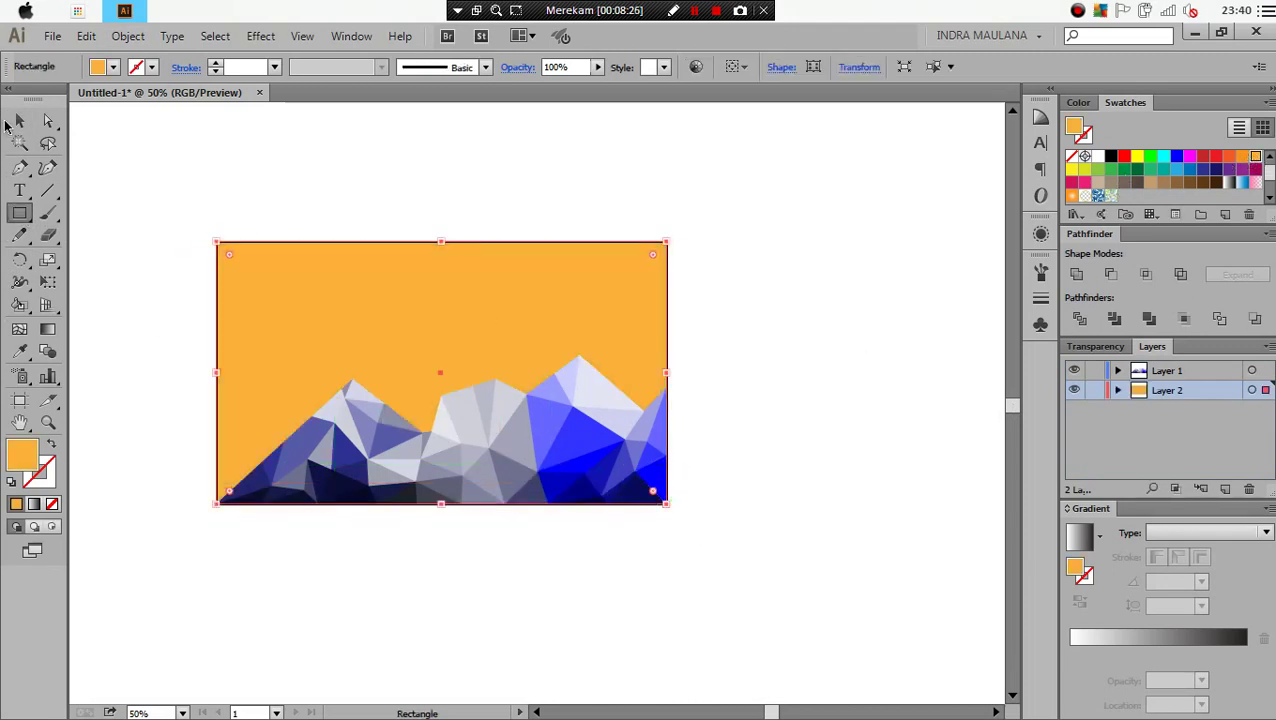
click(19, 121)
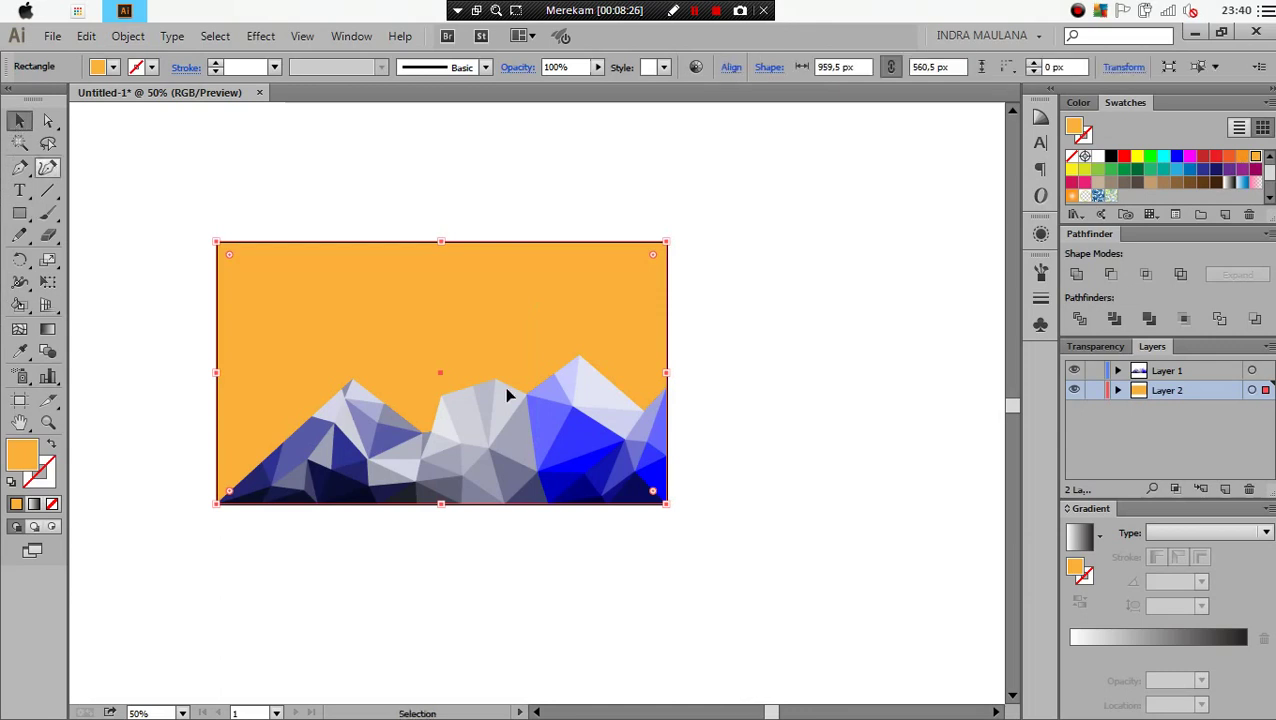
Lock Layer 2 and make Layer 1 the active drawing layer
click(1204, 373)
click(313, 557)
key(ctrl+plus)
drag(290, 507, 265, 547)
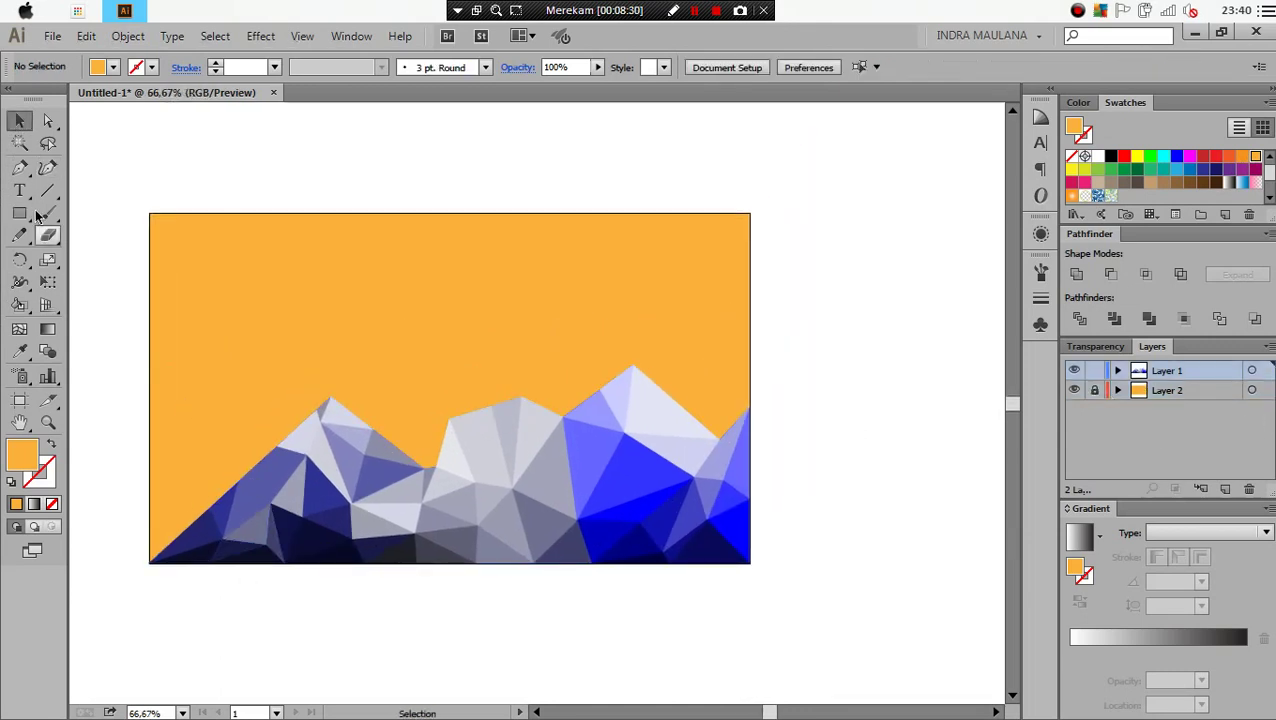
Start a Pen path in the sky with a red stroke and no fill
click(19, 167)
scroll(256, 322, up, 2)
drag(299, 373, 327, 407)
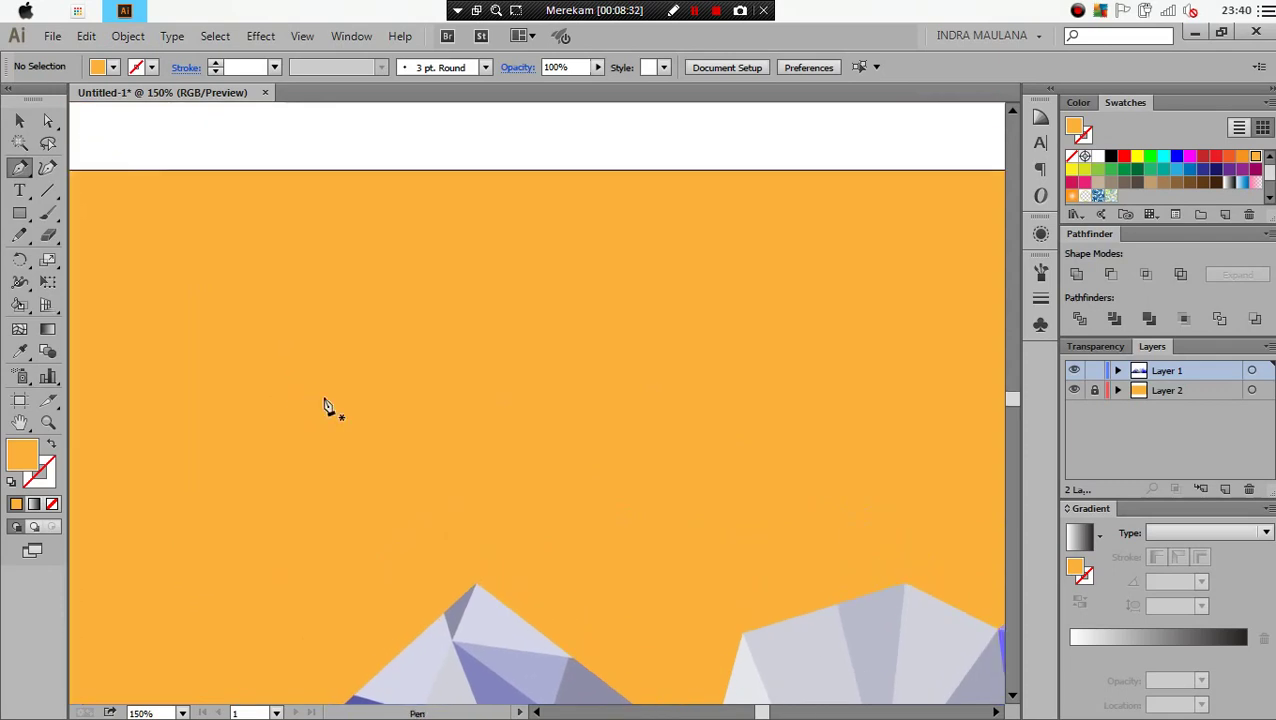
scroll(320, 415, down, 1)
mouse_move(292, 493)
mouse_down()
mouse_move(263, 458)
mouse_move(285, 380)
mouse_up()
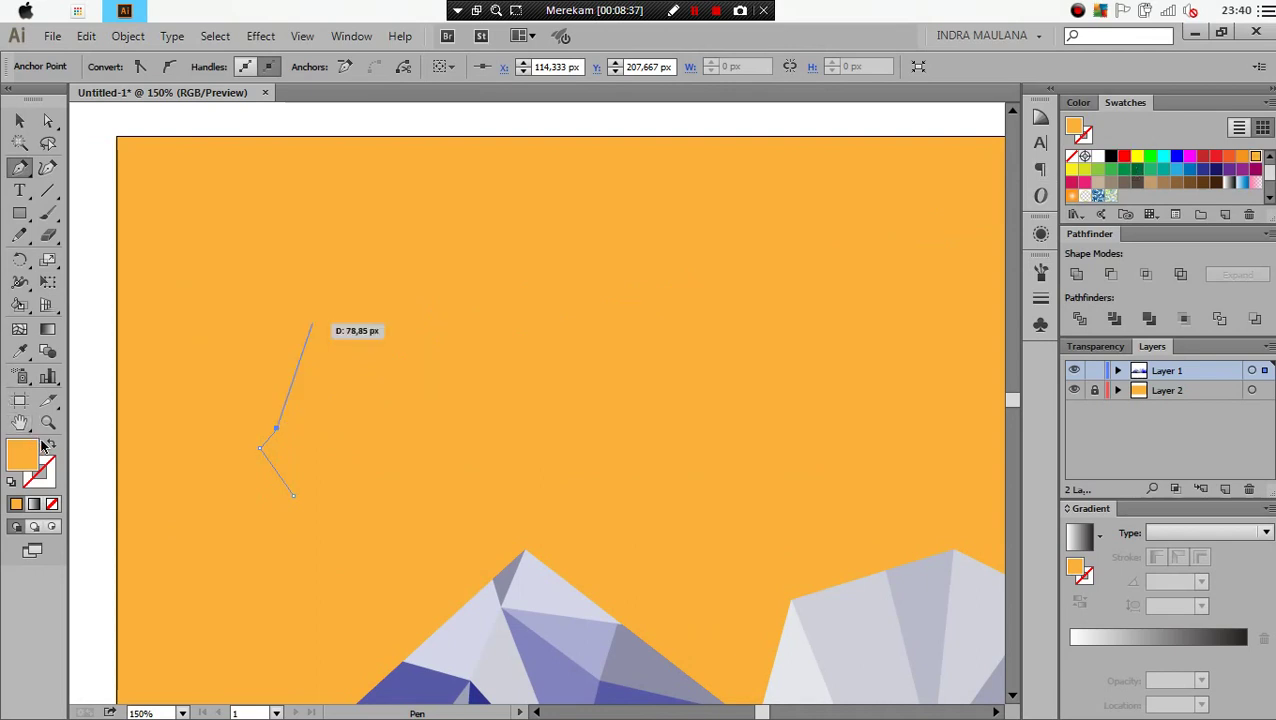
click(1122, 157)
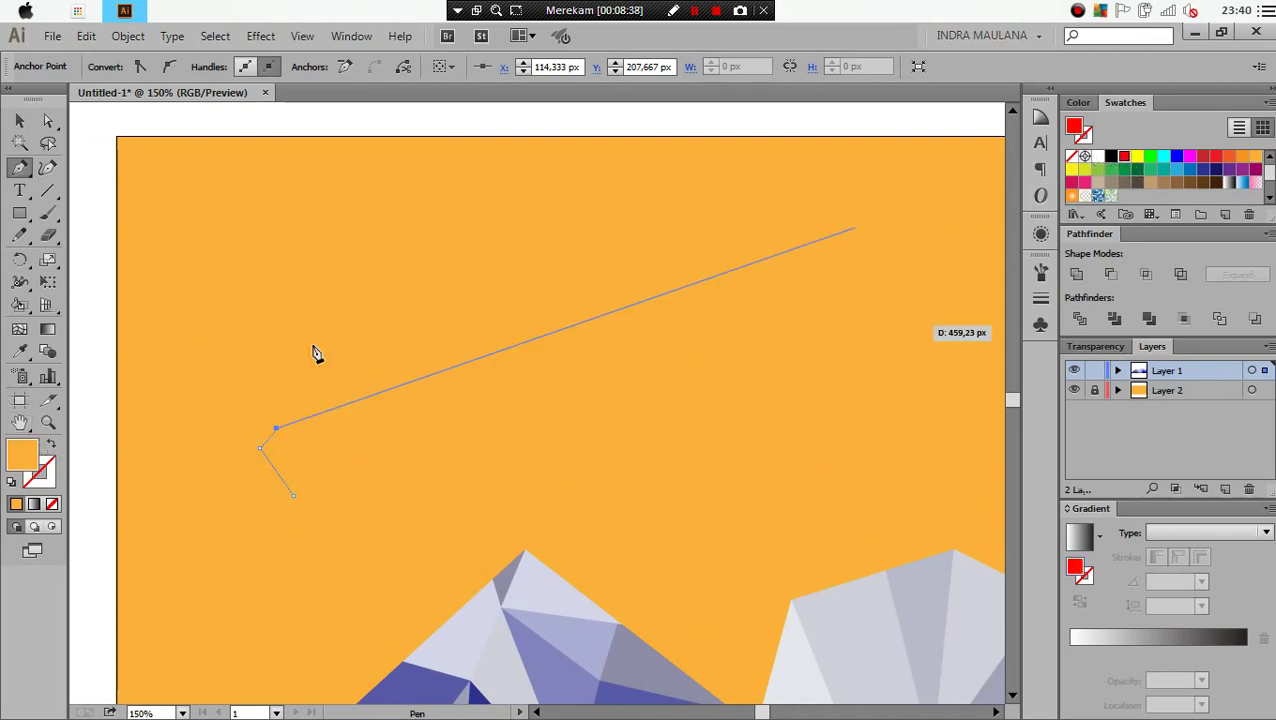
click(52, 446)
Plot the jagged top edge of the cloud from left to right
click(246, 357)
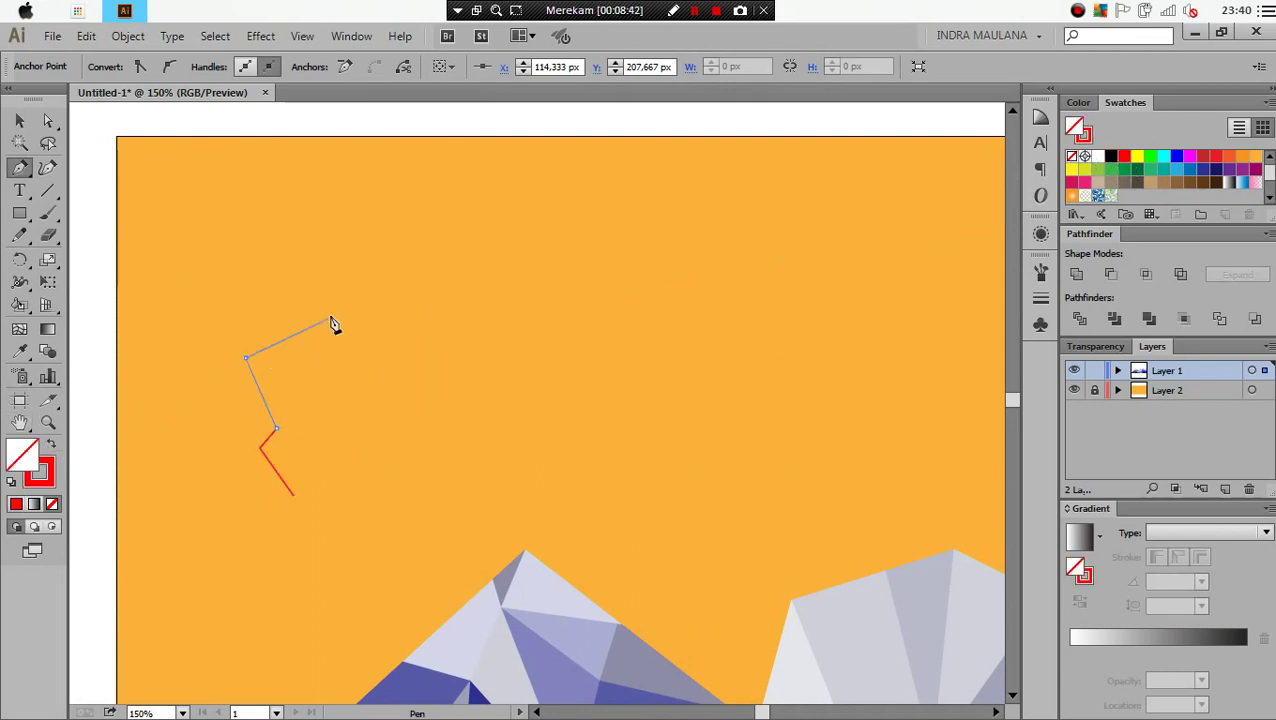
click(329, 307)
click(361, 337)
click(405, 297)
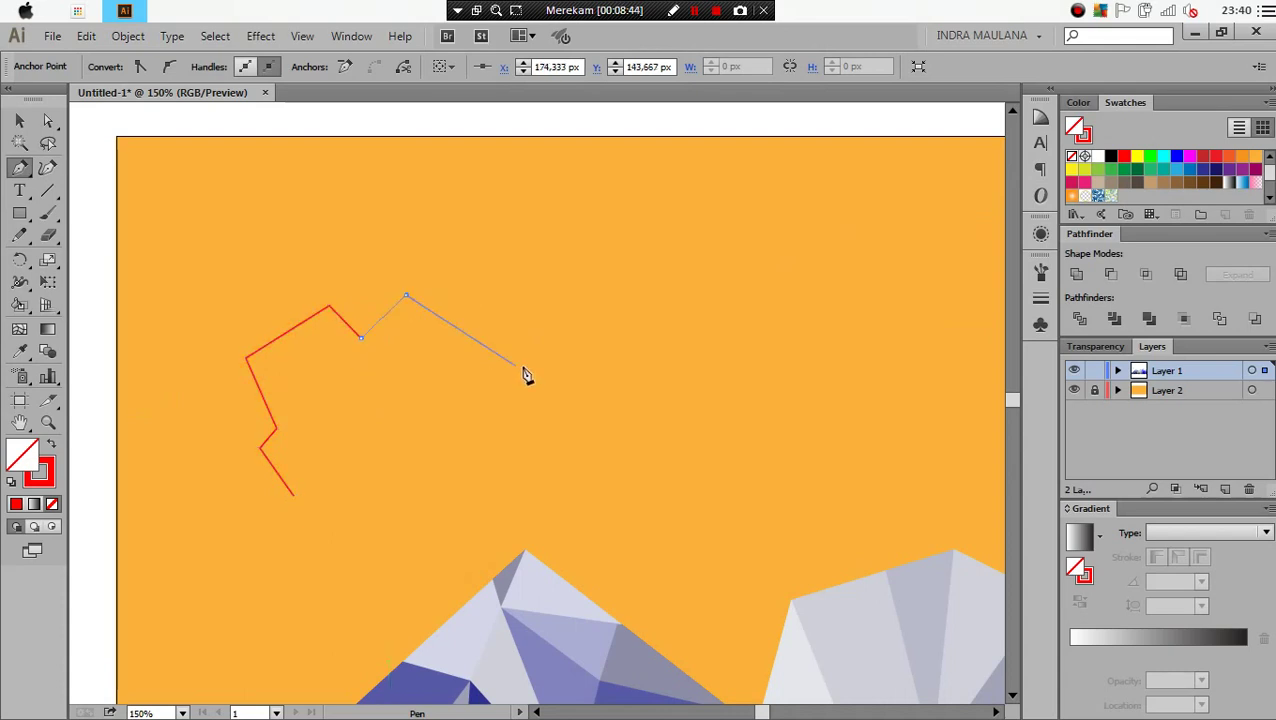
click(514, 365)
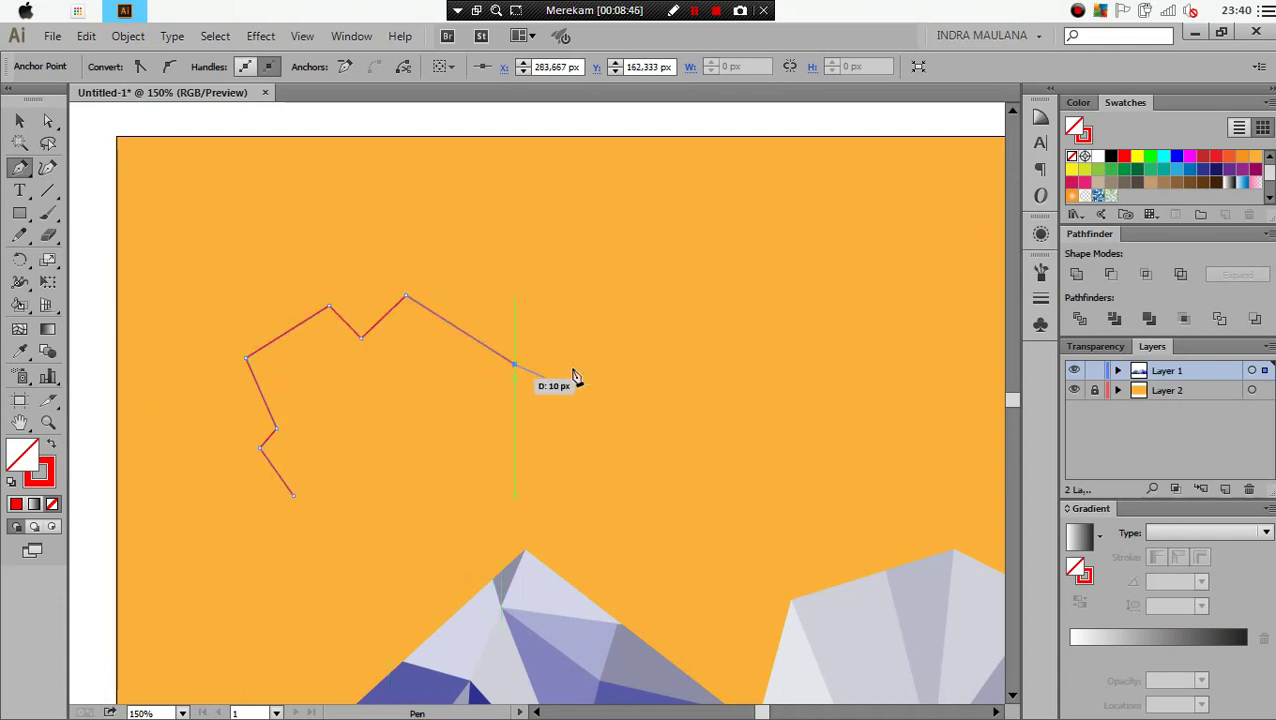
click(562, 319)
click(637, 312)
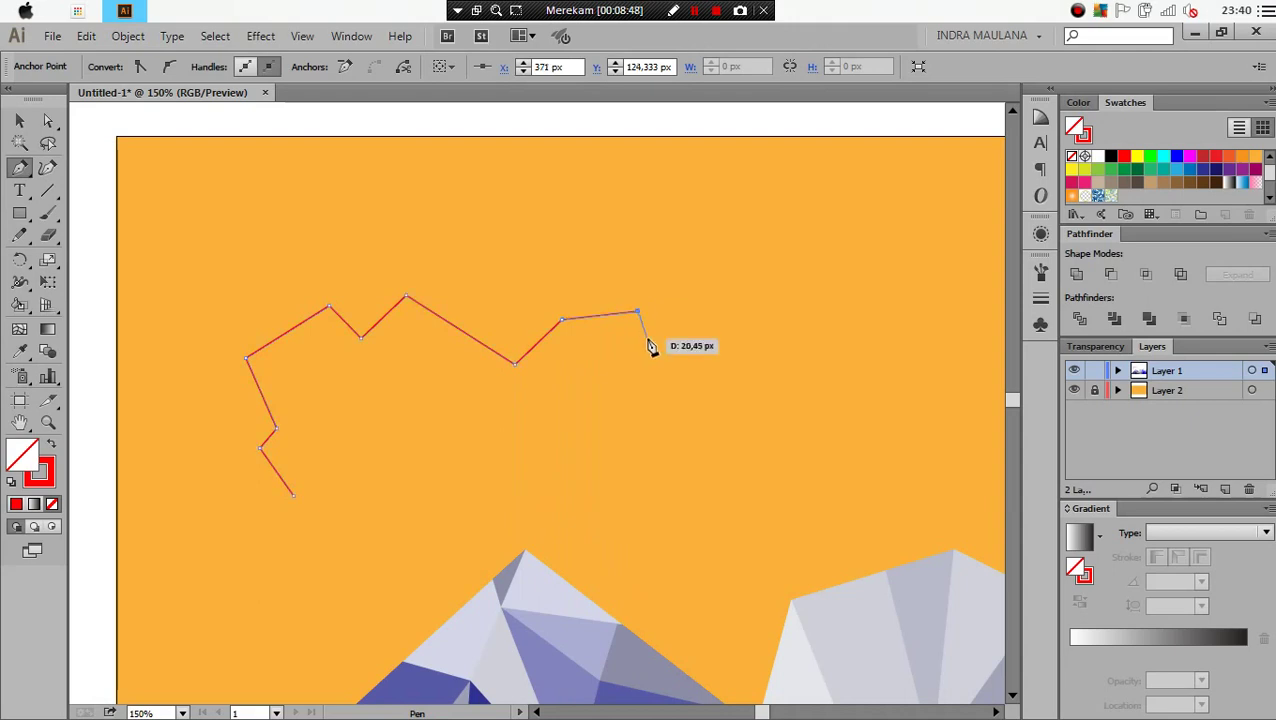
click(648, 337)
click(688, 296)
click(894, 366)
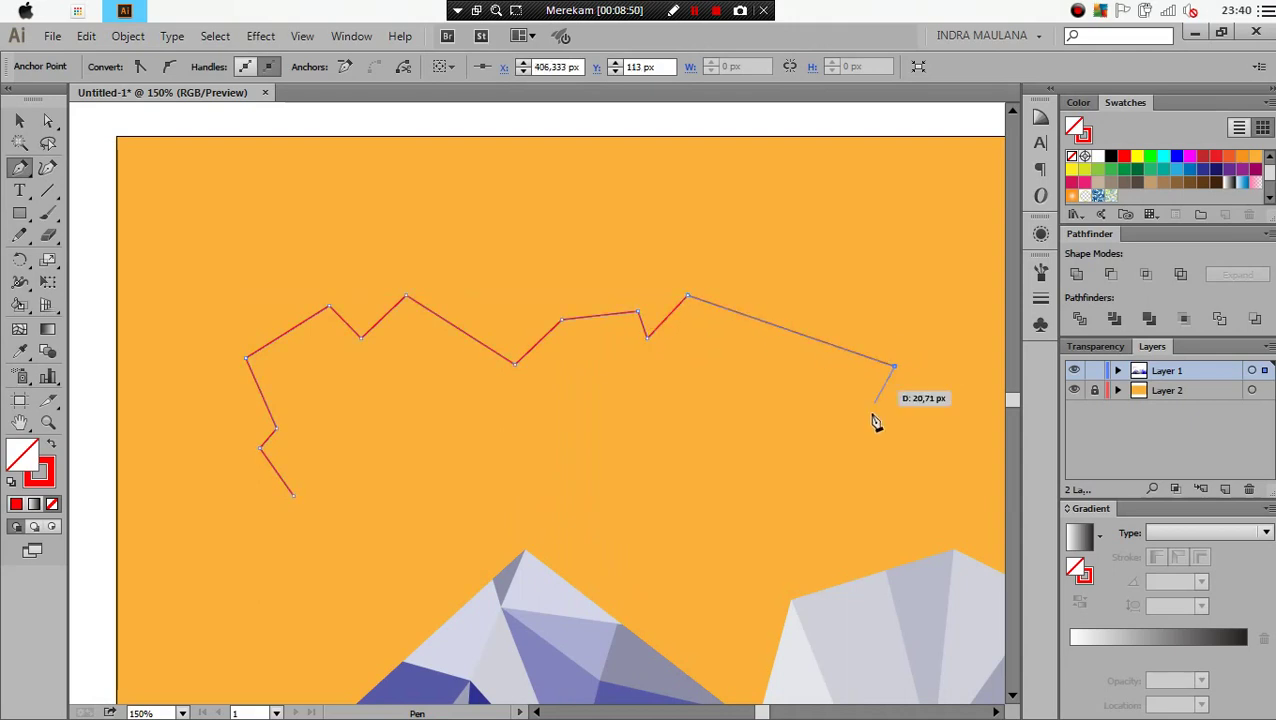
Trace the cloud's right side and bottom edge, closing the outline at the start point
click(895, 459)
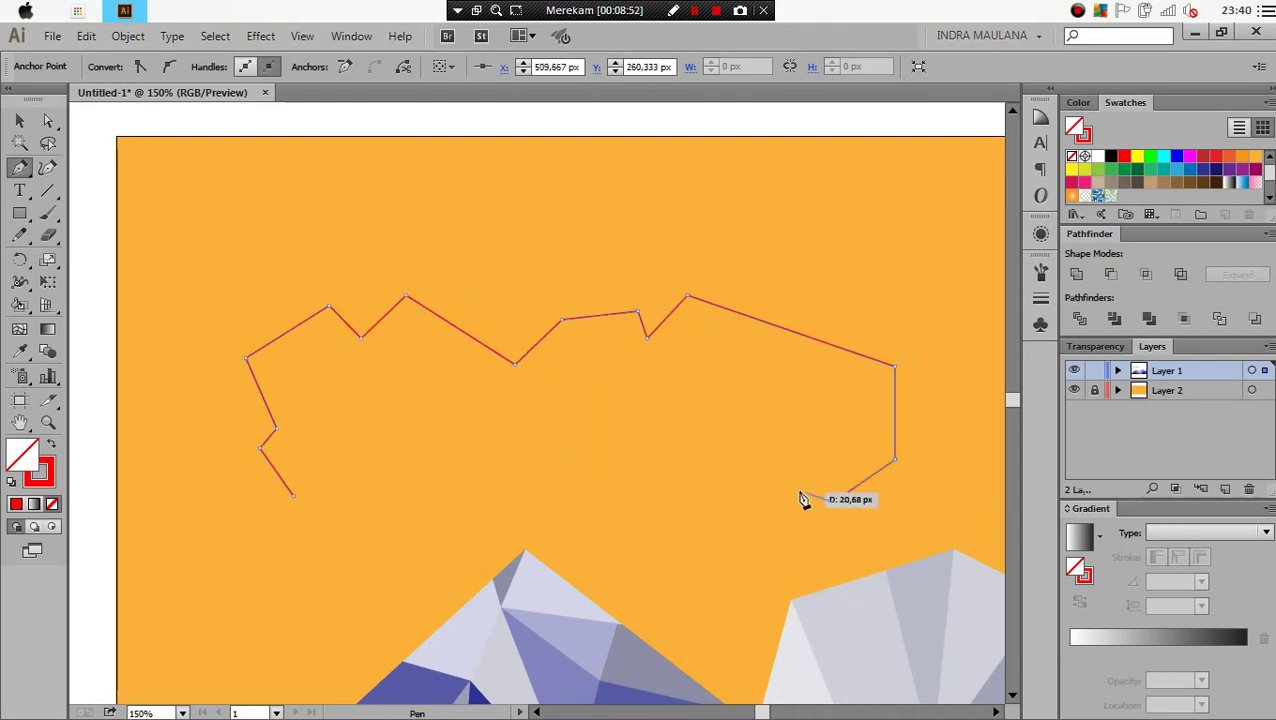
click(765, 521)
mouse_move(683, 498)
mouse_down()
mouse_move(569, 541)
mouse_move(500, 520)
mouse_up()
click(500, 501)
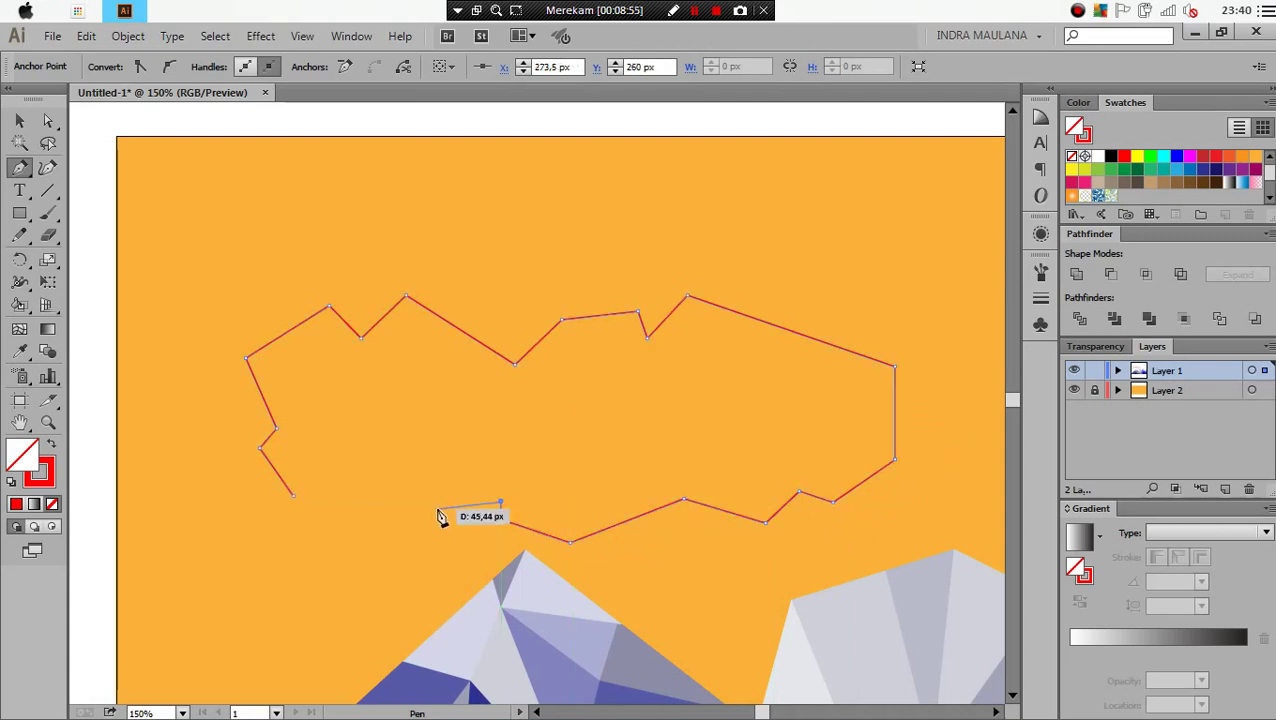
click(437, 508)
click(425, 541)
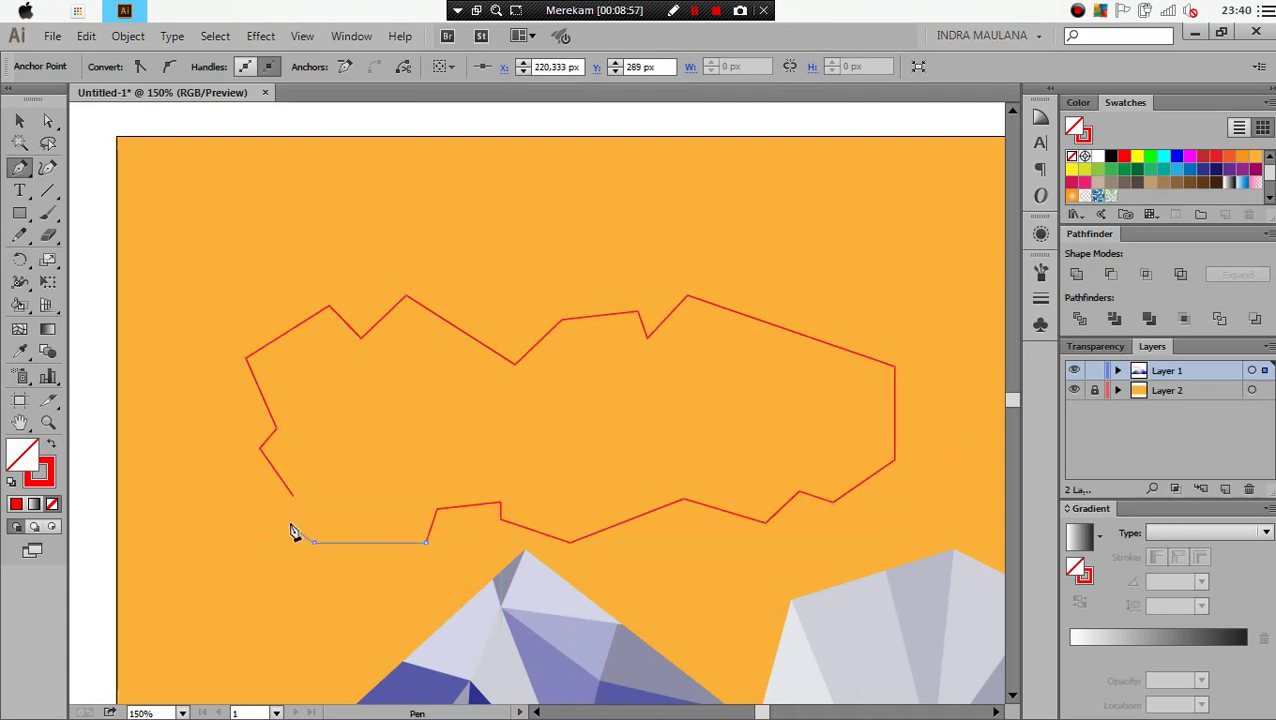
click(312, 541)
click(293, 495)
Close the cloud outline, zoom in, and start a first facet line, undoing a stray one
ctrl+click(418, 228)
key(ctrl+1)
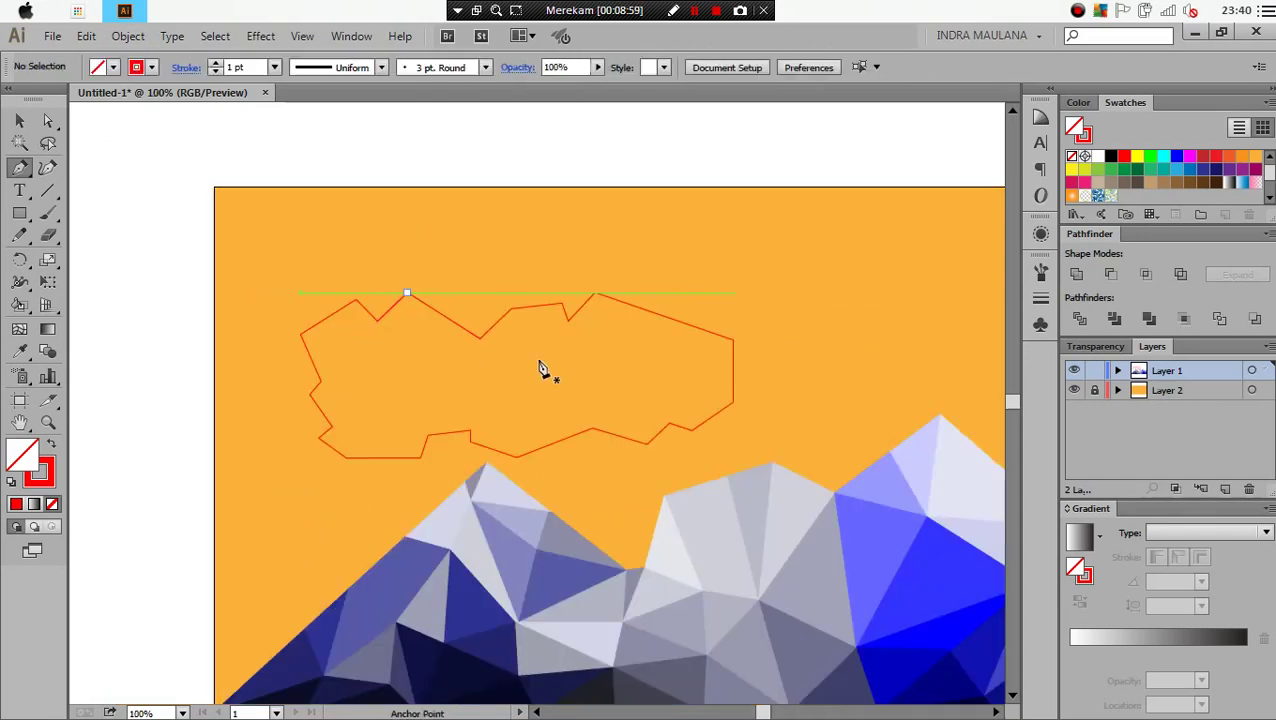
key(ctrl+plus)
click(331, 383)
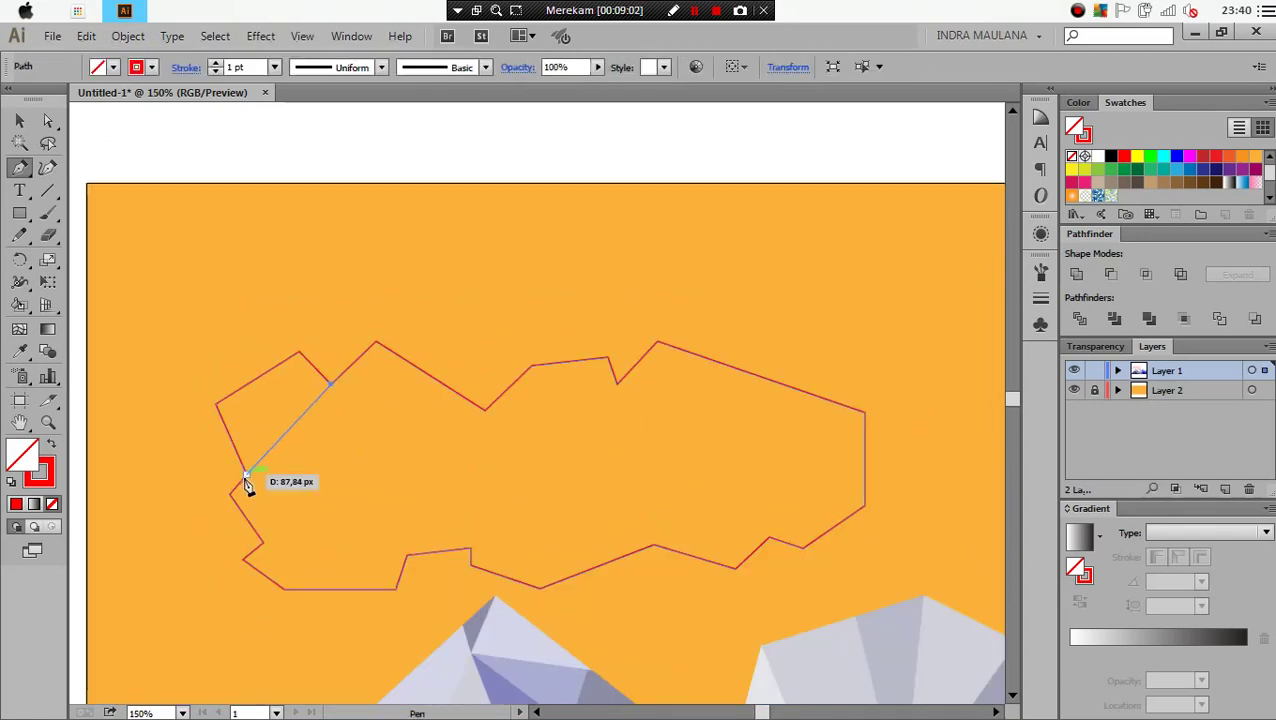
ctrl+click(215, 445)
click(216, 405)
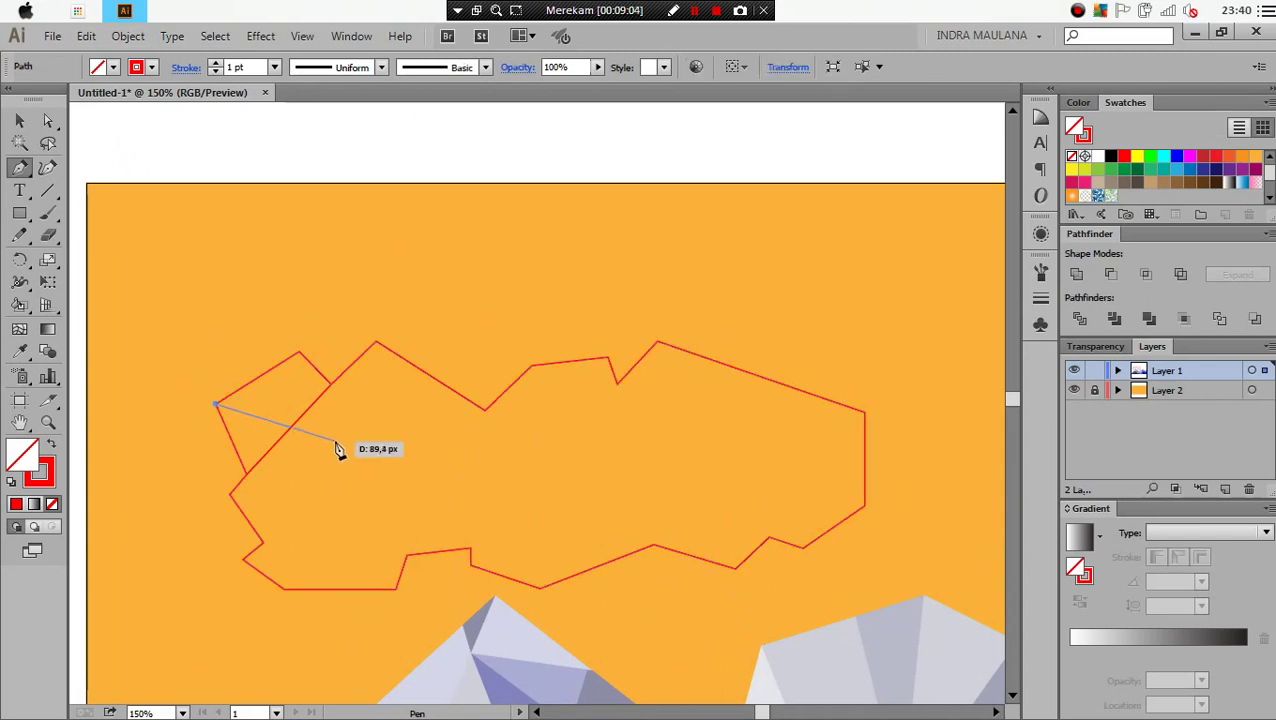
key(ctrl+z)
scroll(240, 410, up, 1)
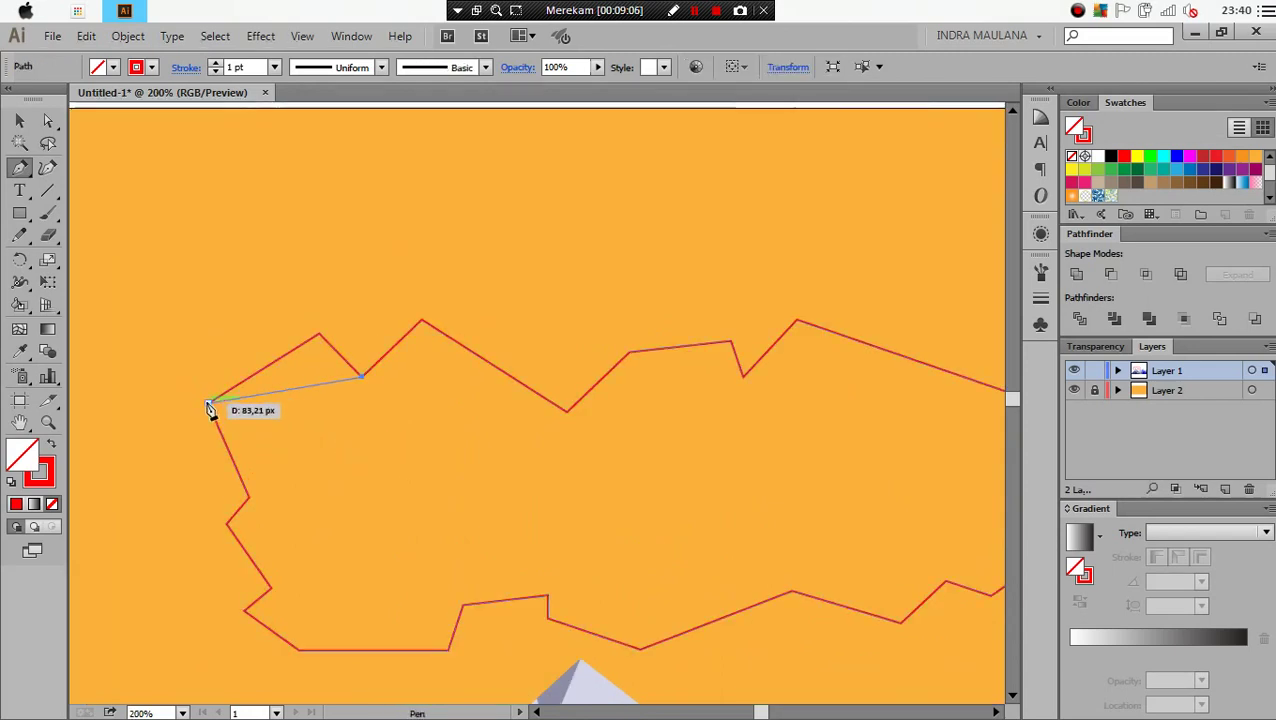
Draw red facet lines from inside the cloud to its left and lower-left edges
click(208, 402)
ctrl+click(380, 393)
click(251, 498)
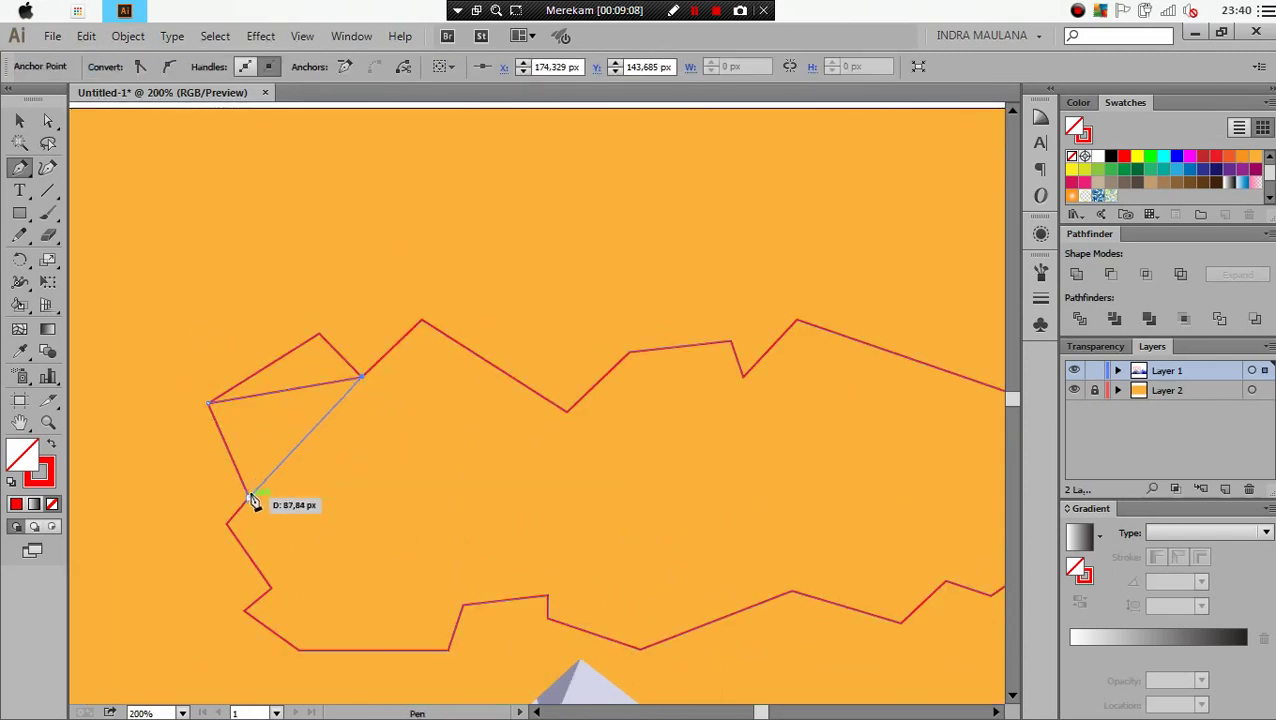
ctrl+click(200, 472)
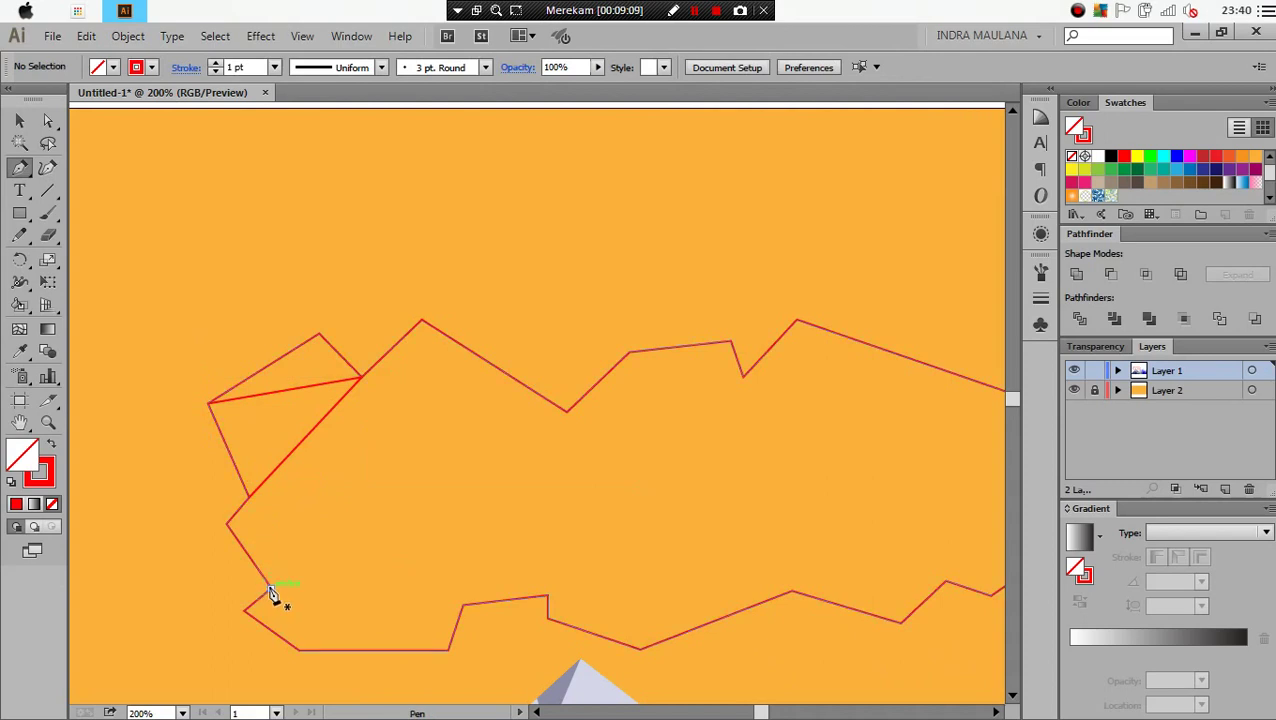
click(251, 498)
click(268, 588)
ctrl+click(266, 597)
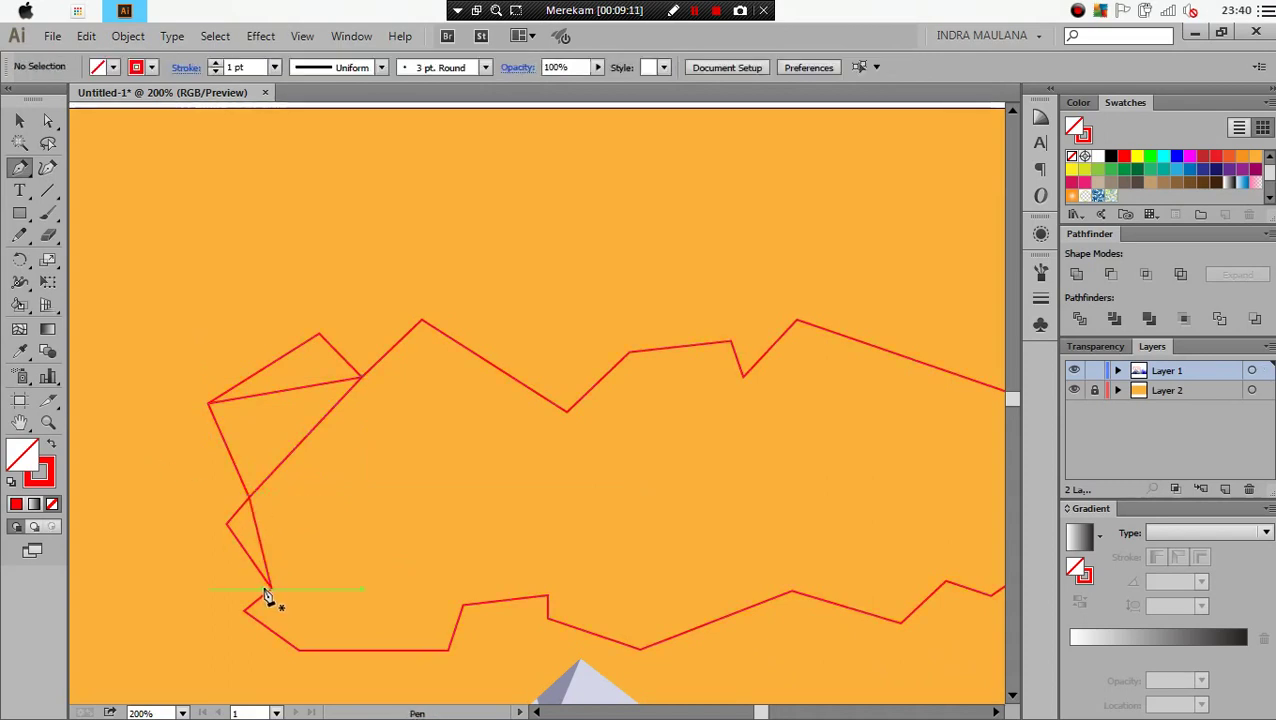
Form a triangle facet from the lower-left endpoint up to the upper inner point
click(270, 589)
ctrl+click(280, 602)
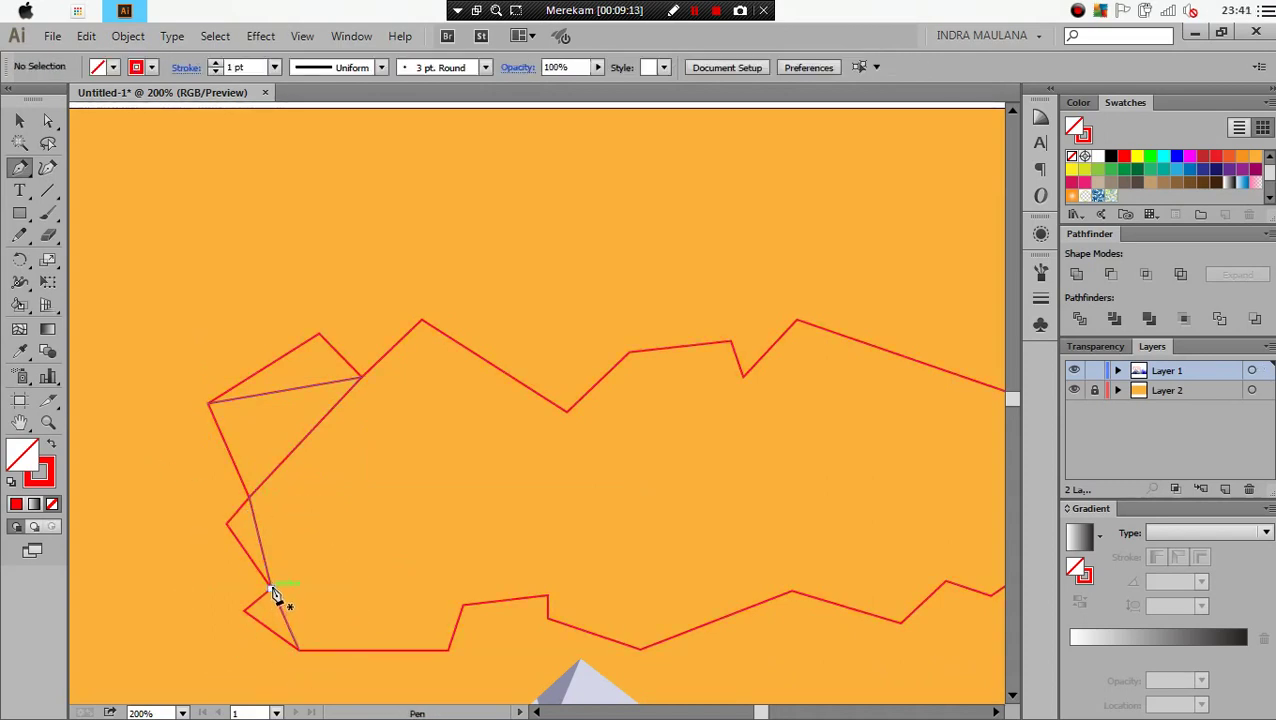
click(270, 589)
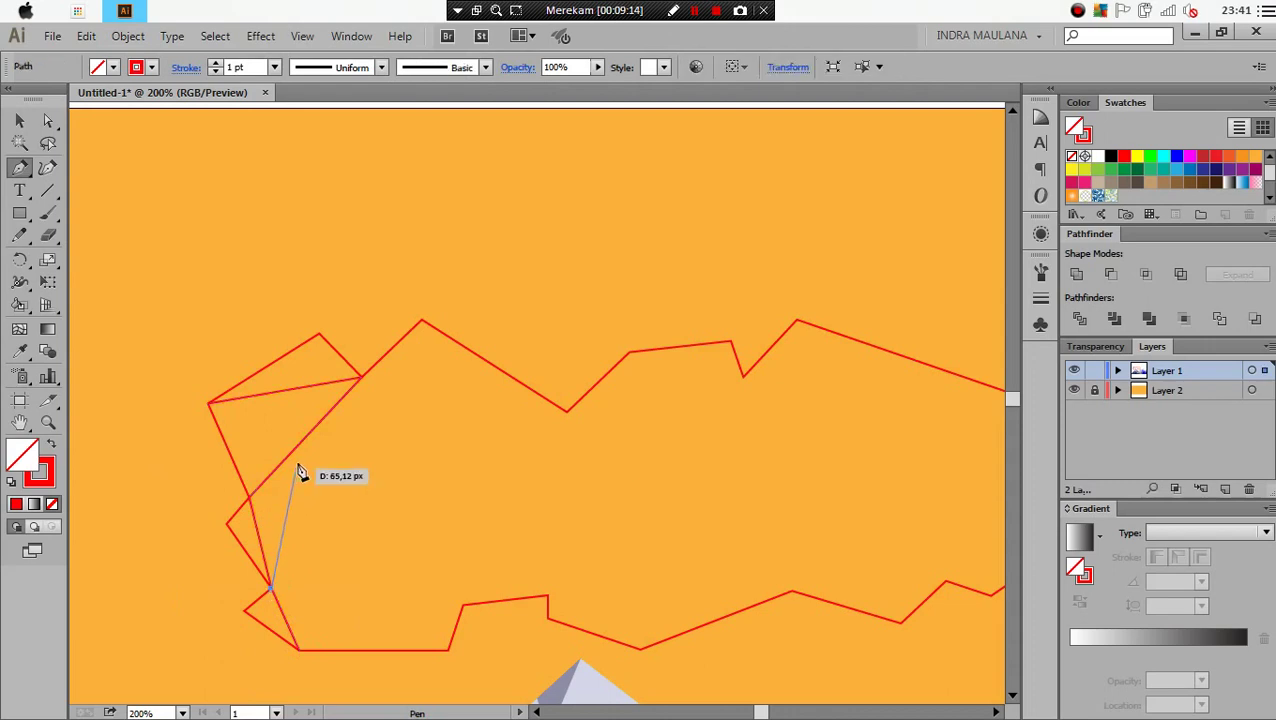
drag(338, 291, 360, 378)
ctrl+click(355, 388)
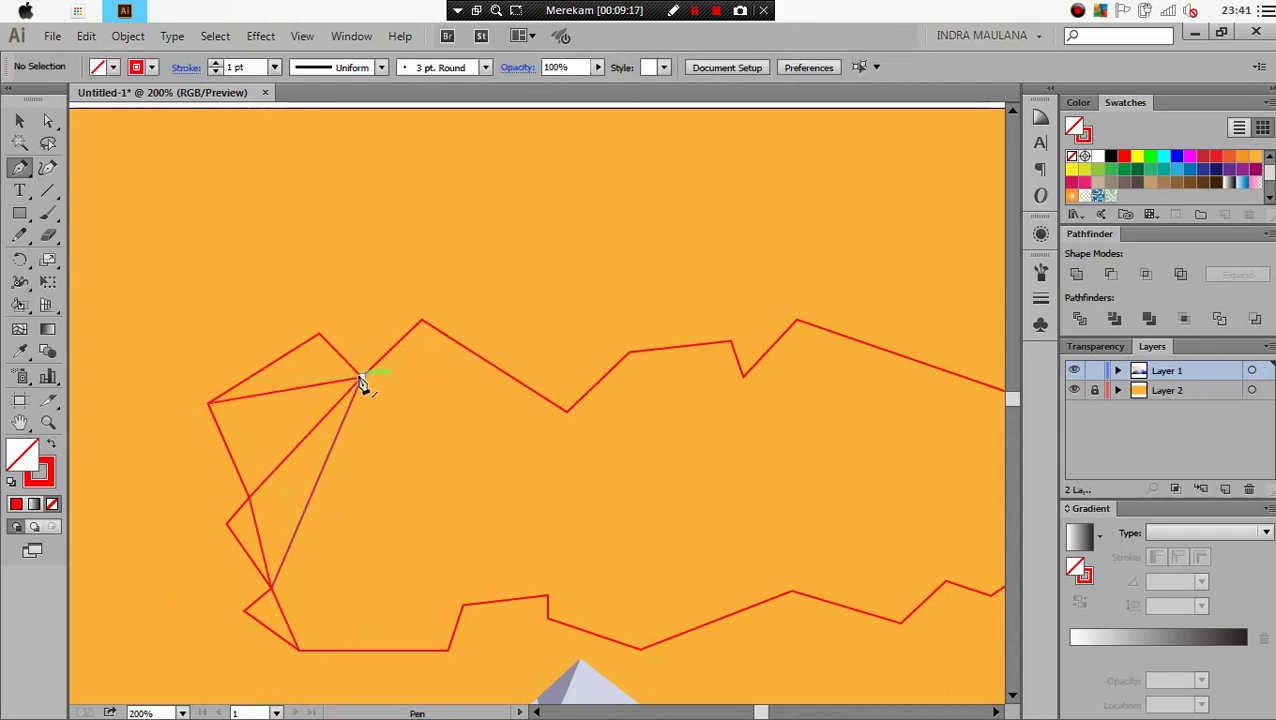
click(361, 380)
click(400, 500)
click(271, 588)
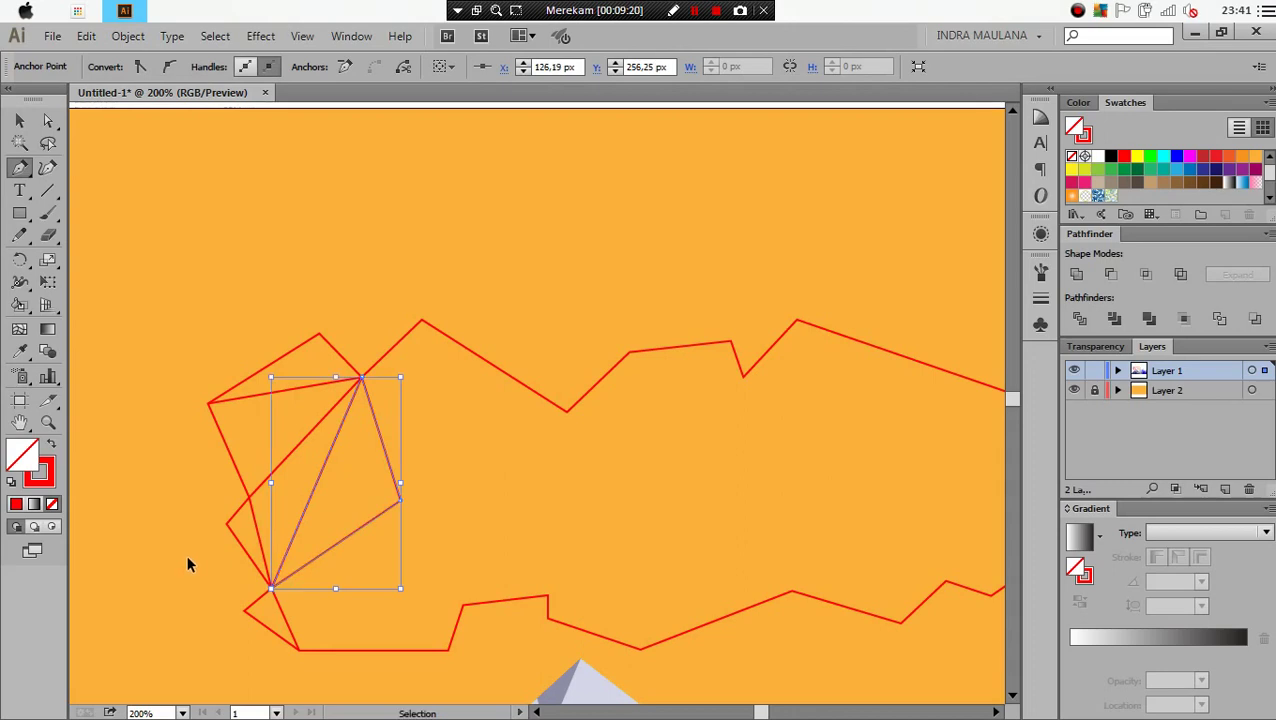
ctrl+click(186, 564)
Connect the lower inner vertex to the cloud's bottom corner and its top peak
click(401, 502)
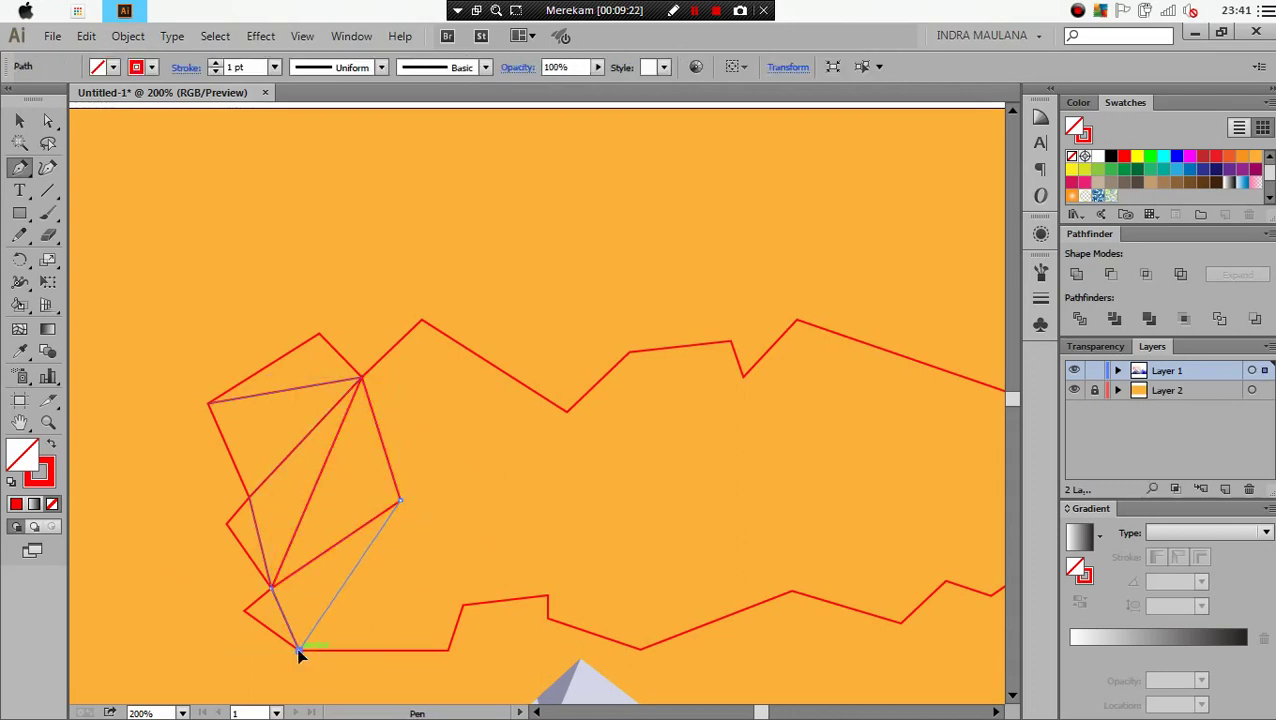
ctrl+click(407, 547)
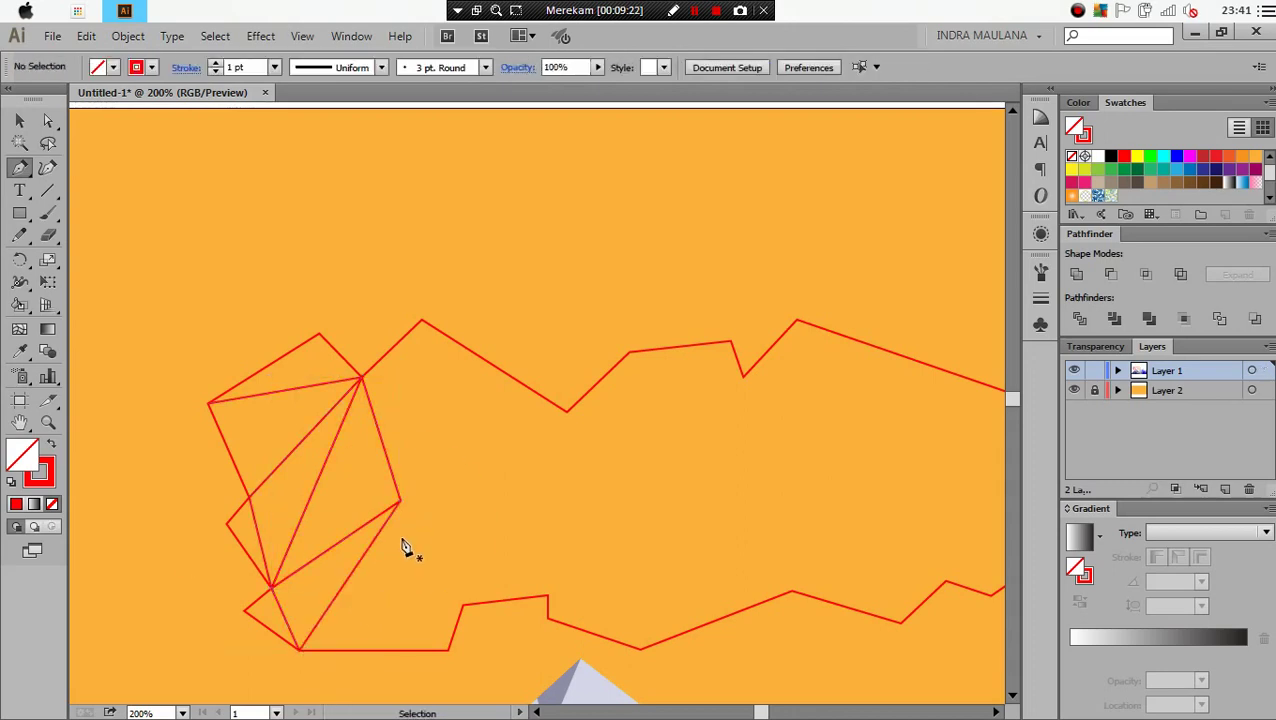
click(299, 648)
click(460, 606)
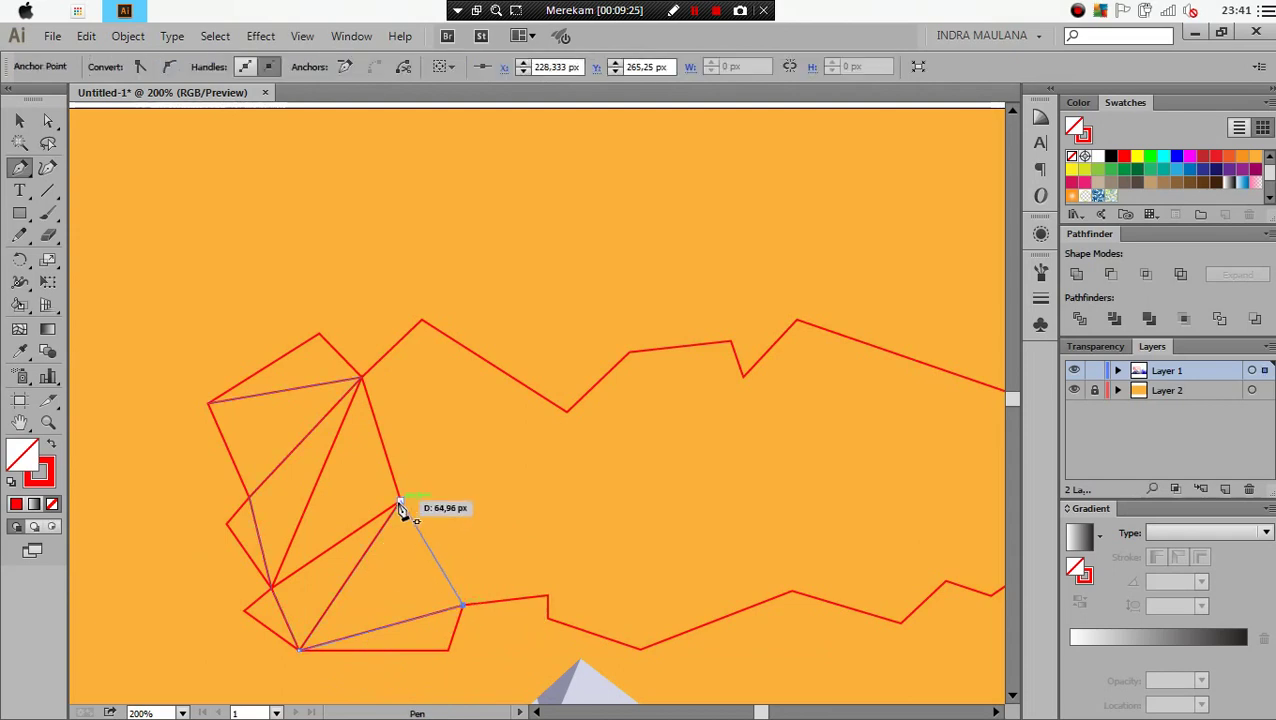
click(400, 502)
ctrl+click(428, 411)
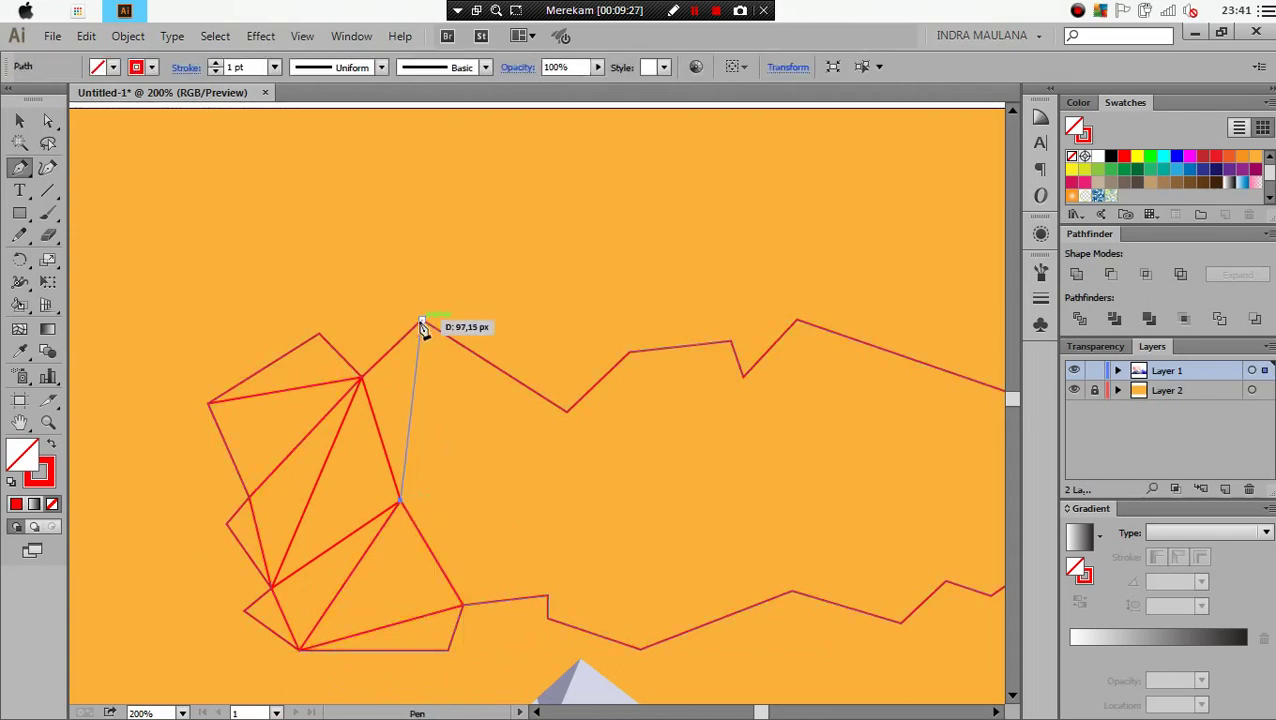
click(421, 322)
ctrl+click(425, 420)
Add facet lines from the inner vertex to the outline dip and bottom outline
click(400, 500)
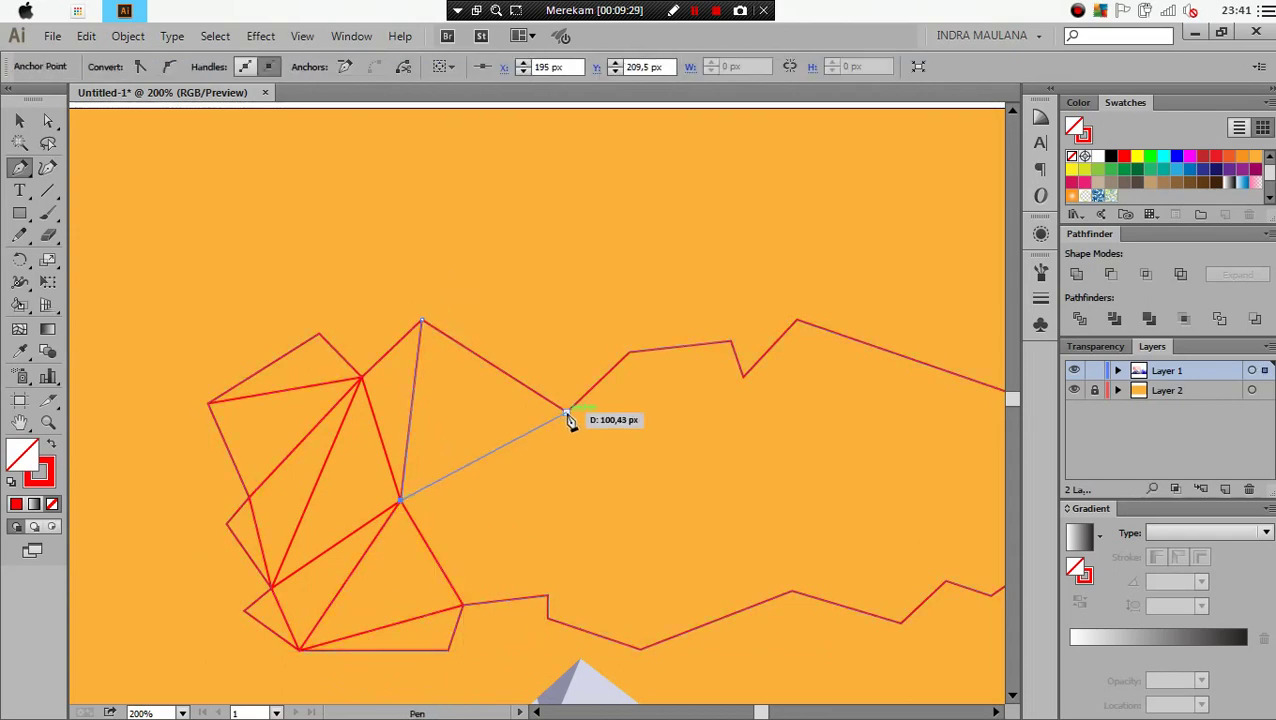
click(566, 410)
ctrl+click(575, 395)
click(462, 606)
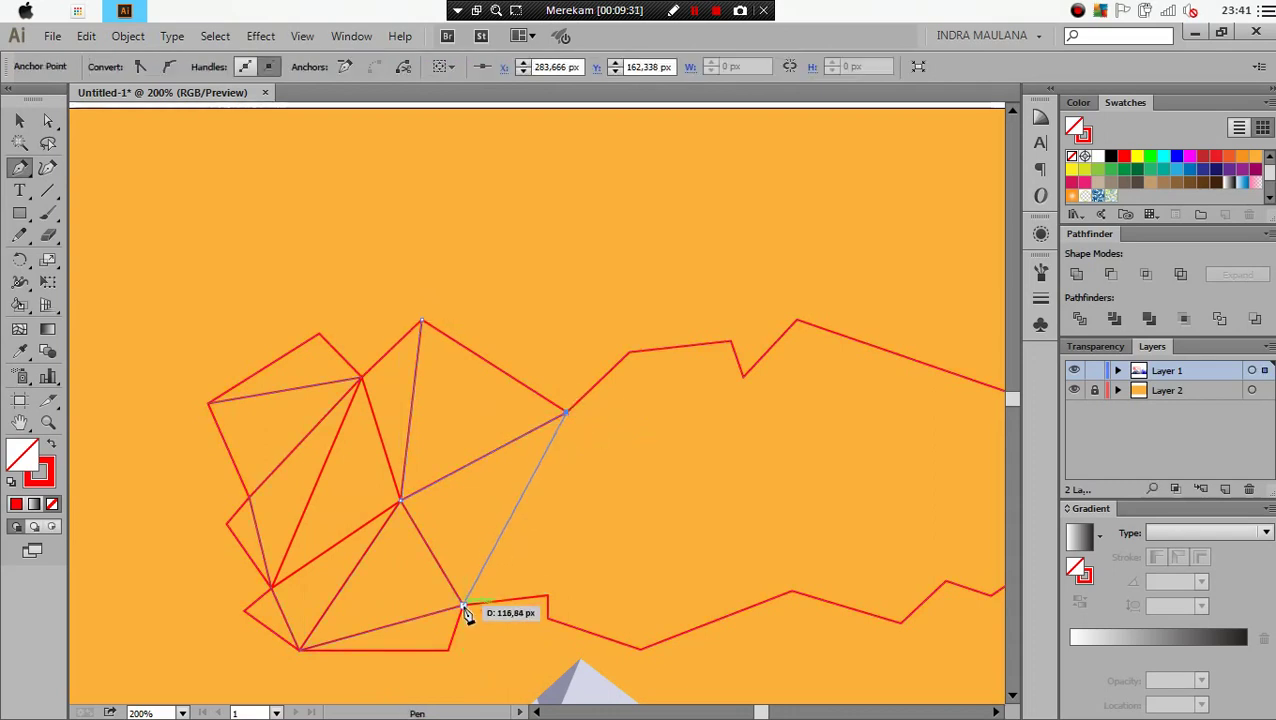
ctrl+click(507, 646)
scroll(444, 592, right, 3)
scroll(458, 570, down, 1)
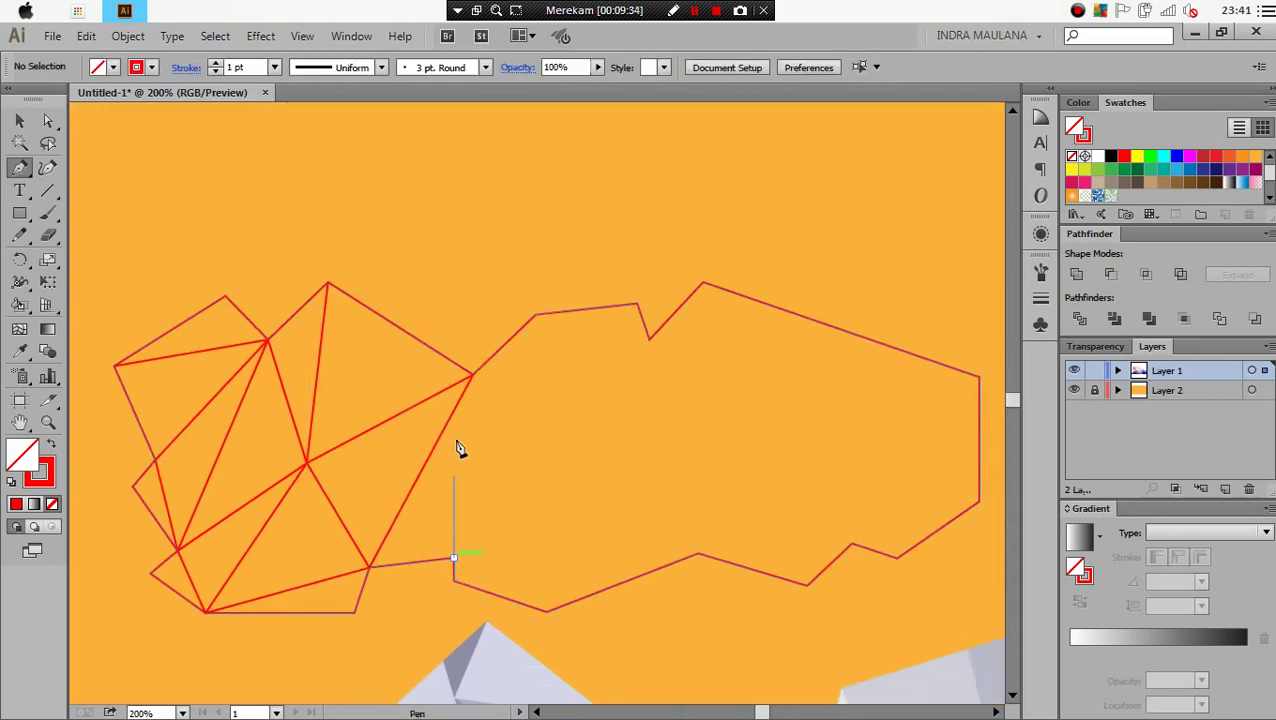
click(472, 376)
ctrl+click(480, 325)
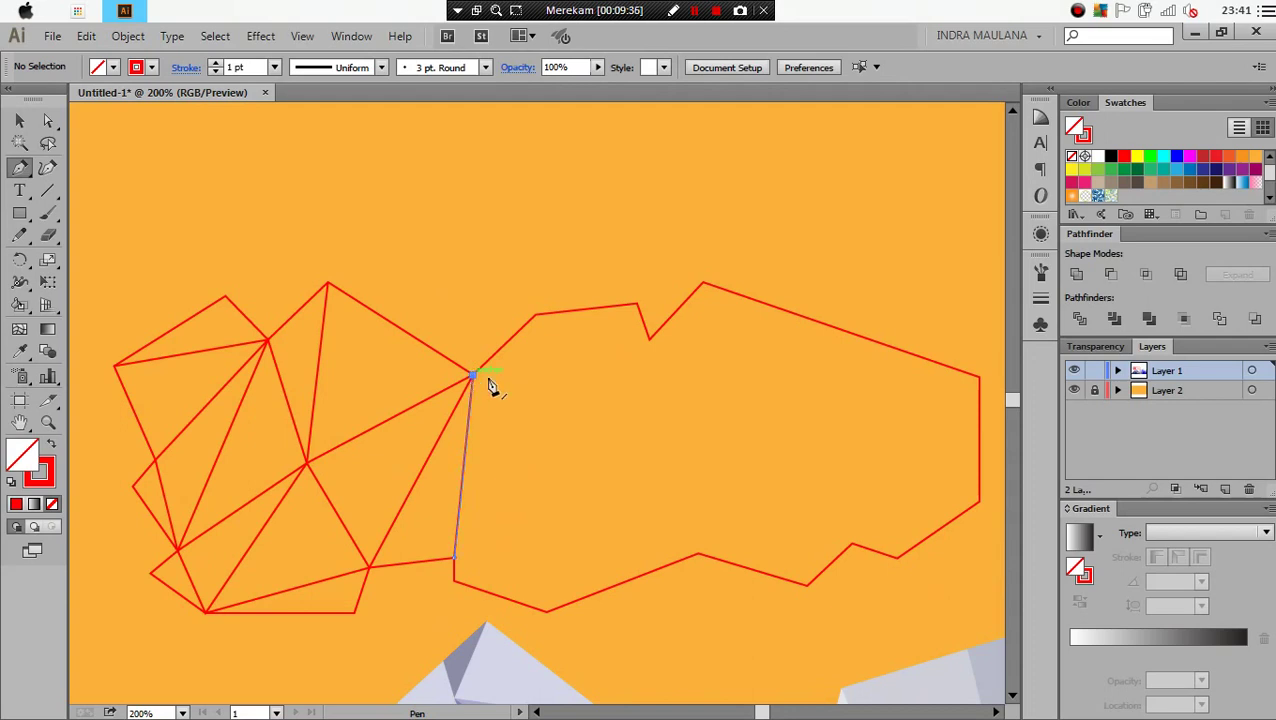
Add a new anchor linked to the top edge, closing the triangle at the lower anchor
click(472, 376)
click(558, 378)
click(536, 314)
ctrl+click(550, 330)
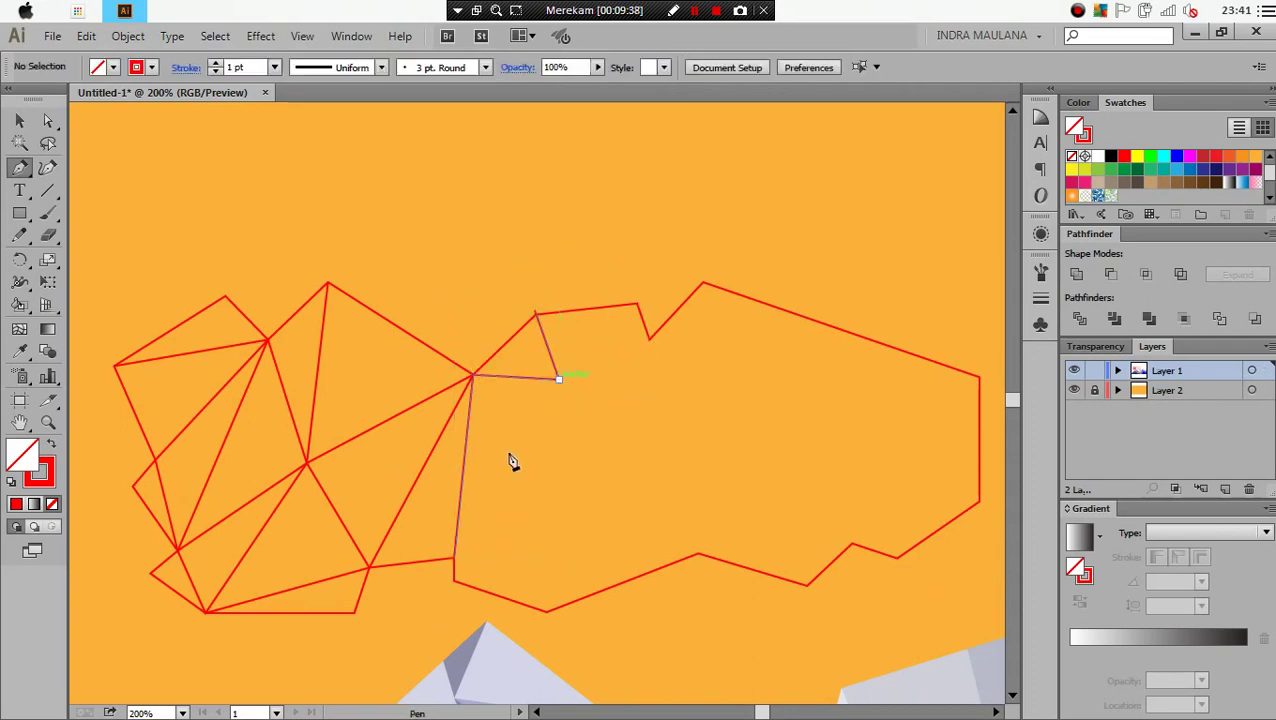
click(558, 378)
click(454, 558)
ctrl+click(444, 585)
Extend facet lines down to the bottom edge and up to the next peak
click(454, 558)
click(546, 610)
ctrl+click(587, 419)
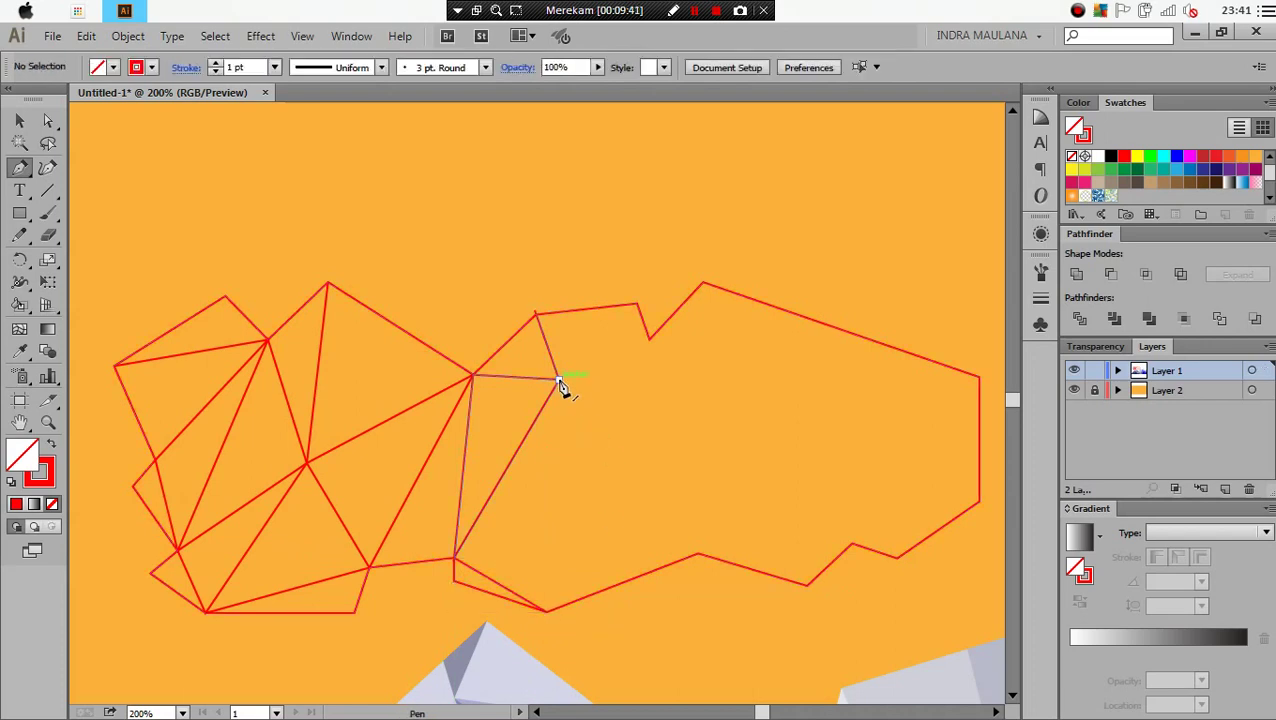
click(558, 378)
click(637, 303)
drag(665, 398, 588, 368)
Place new inner anchors below the outline and join them into a triangle
ctrl+click(584, 322)
click(575, 312)
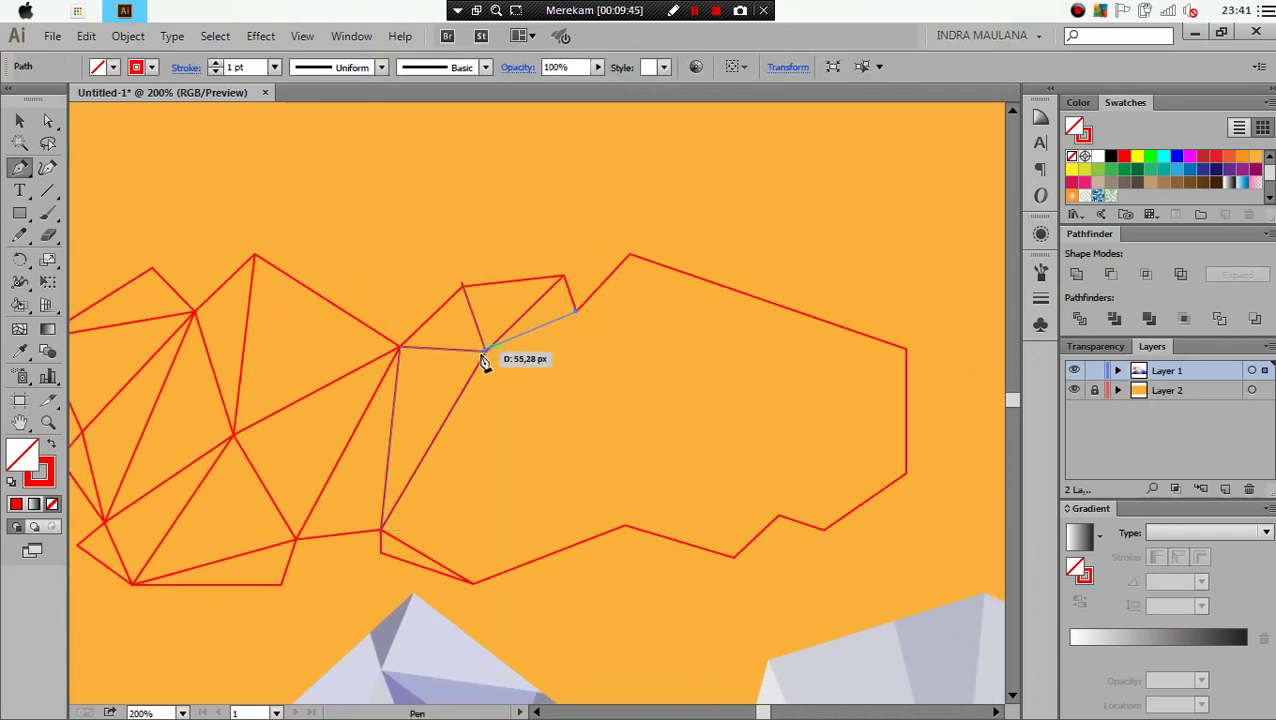
click(483, 352)
ctrl+click(578, 316)
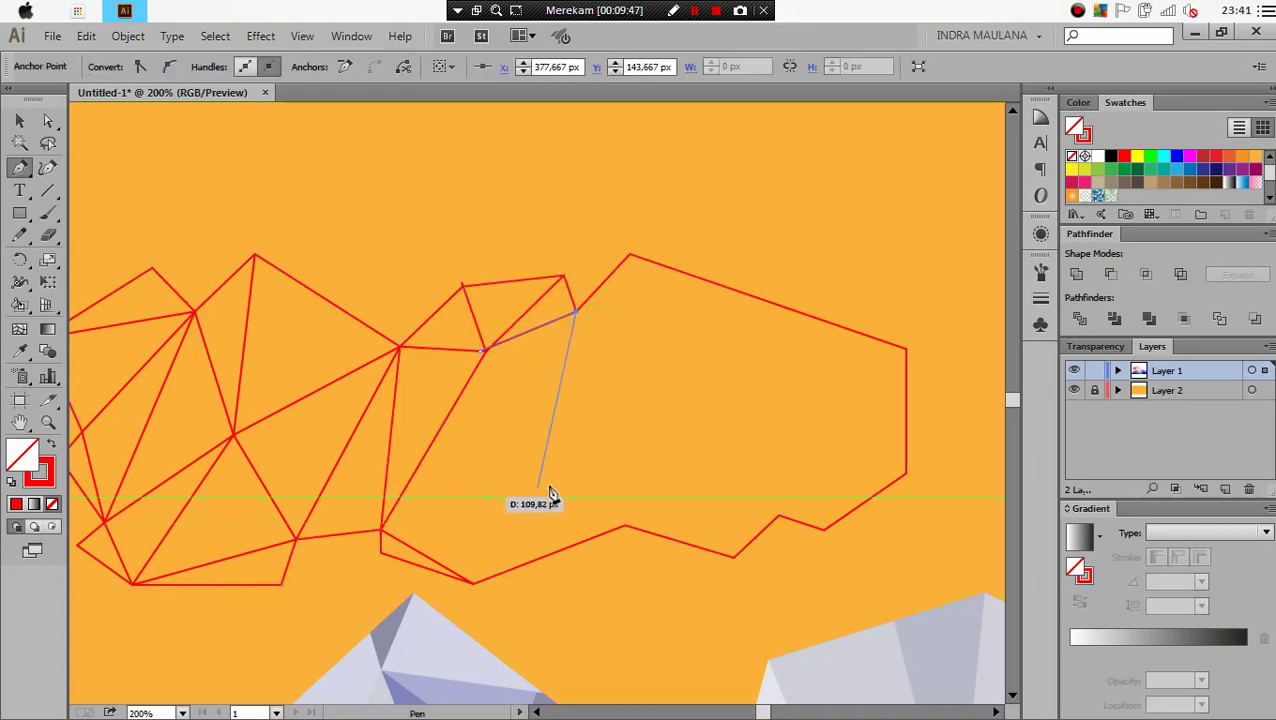
click(541, 425)
click(485, 352)
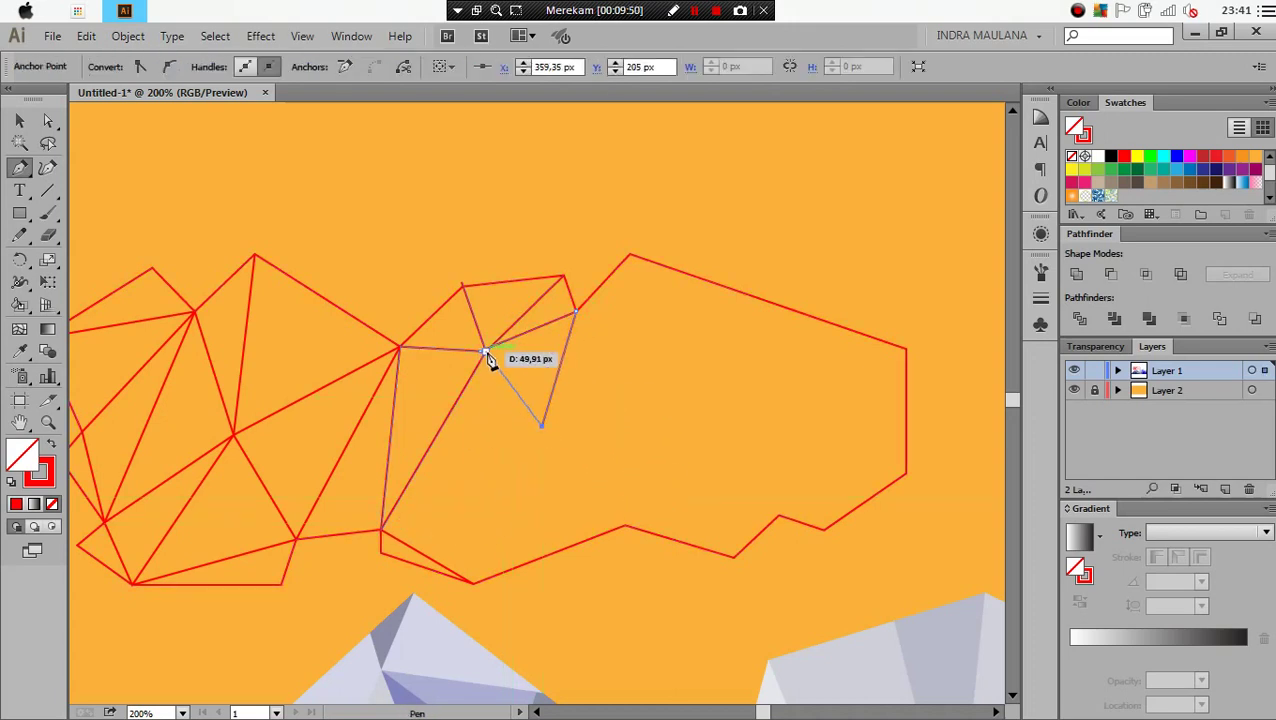
ctrl+click(545, 424)
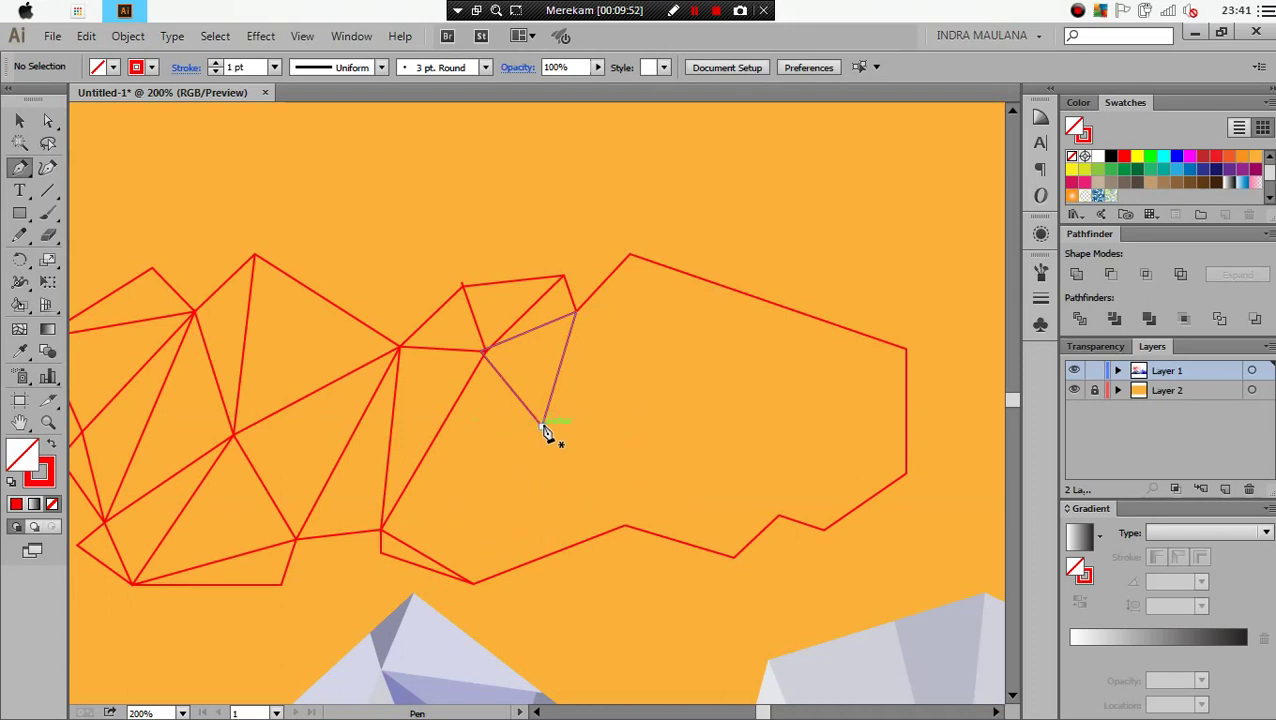
Draw a triangle from the new inner point to the lower-left vertices
click(541, 425)
click(381, 528)
click(474, 582)
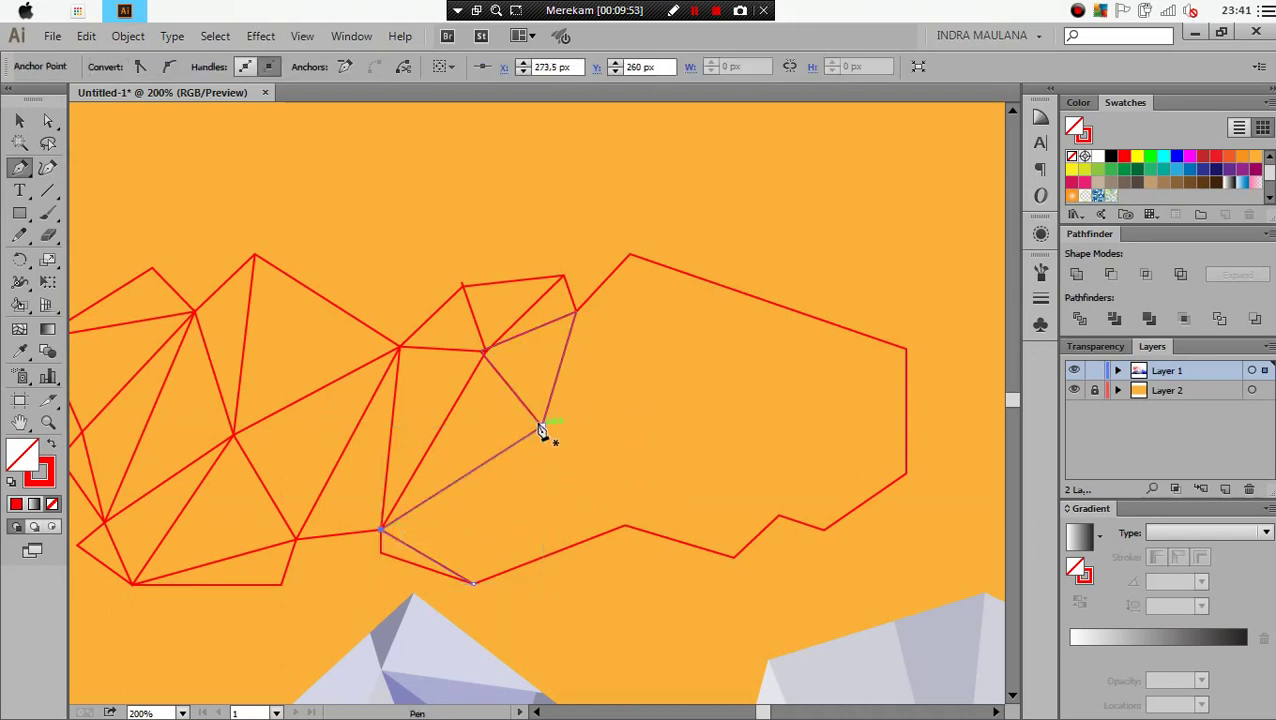
click(541, 427)
ctrl+click(551, 430)
click(541, 425)
click(557, 495)
Link the new lower point to the left vertex, bottom vertex and bottom outline
click(381, 528)
ctrl+click(558, 510)
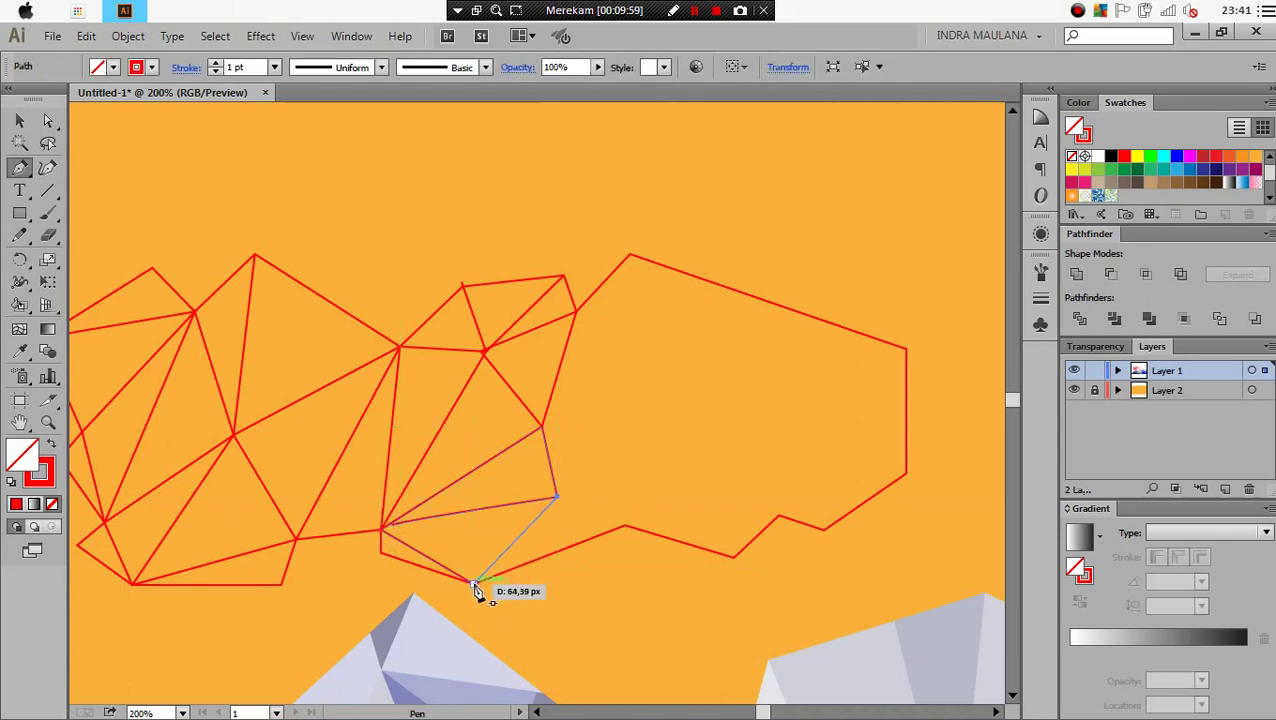
click(473, 581)
click(557, 498)
click(627, 526)
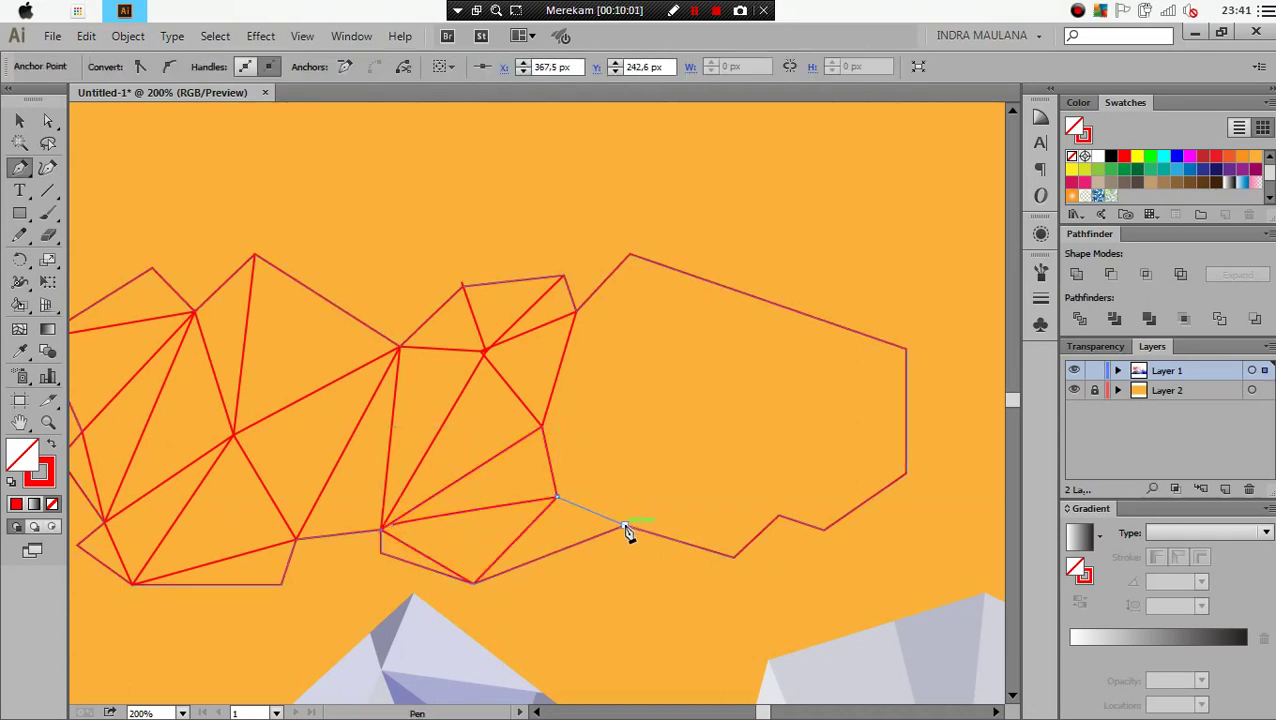
ctrl+click(572, 512)
Draw a zigzag of edges from a new right-side point up to the outline
click(677, 422)
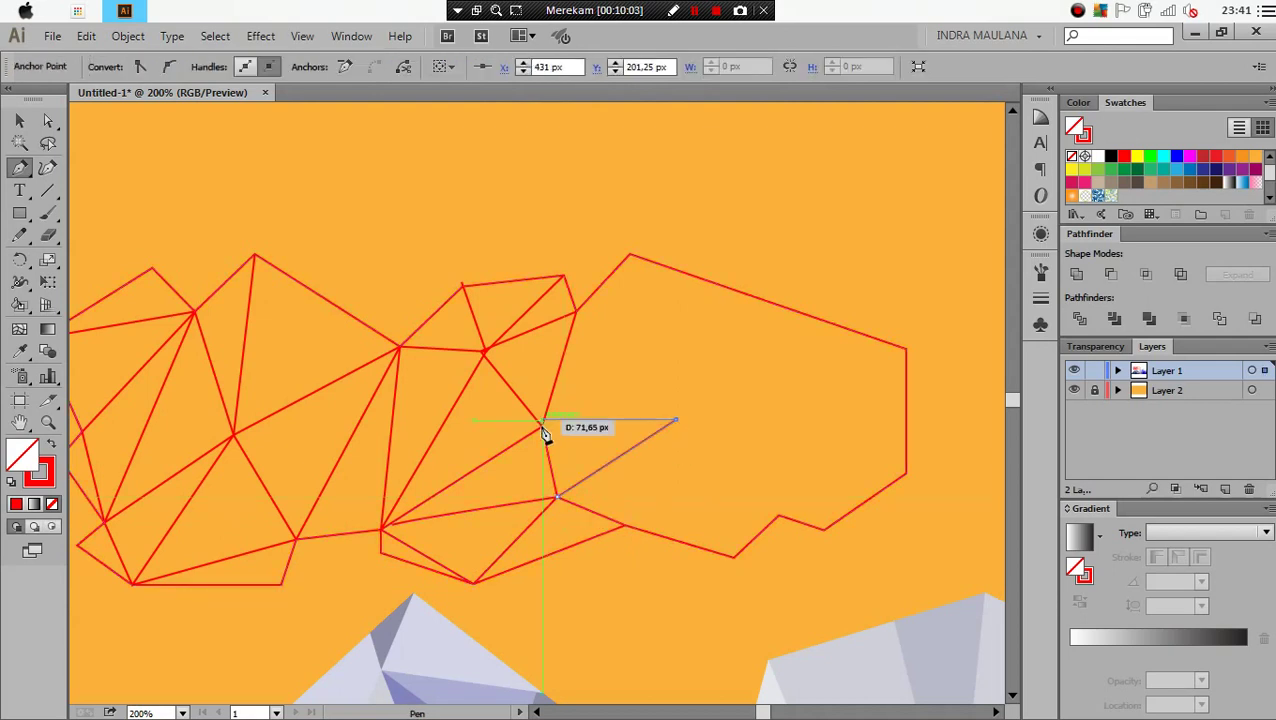
click(542, 427)
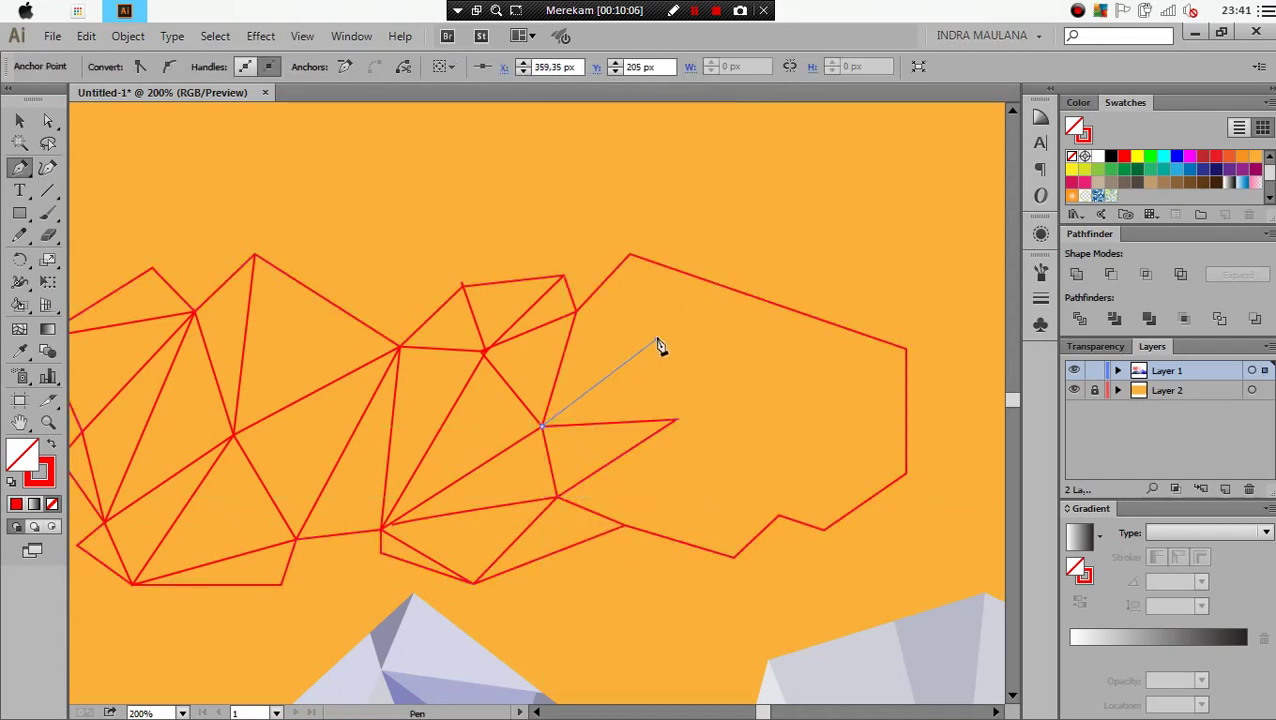
click(655, 341)
click(577, 313)
ctrl+click(620, 260)
drag(655, 341, 624, 375)
ctrl+click(591, 231)
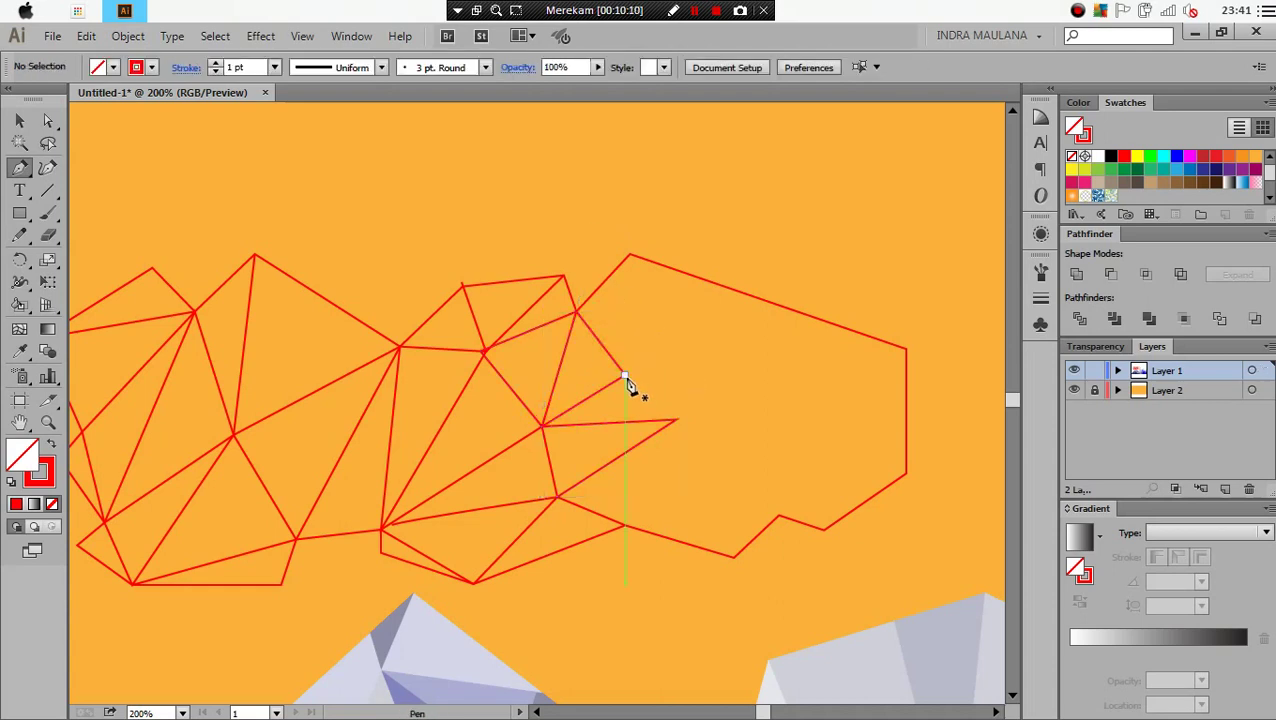
Connect the inner point to the tall peak and to the right vertex
click(628, 253)
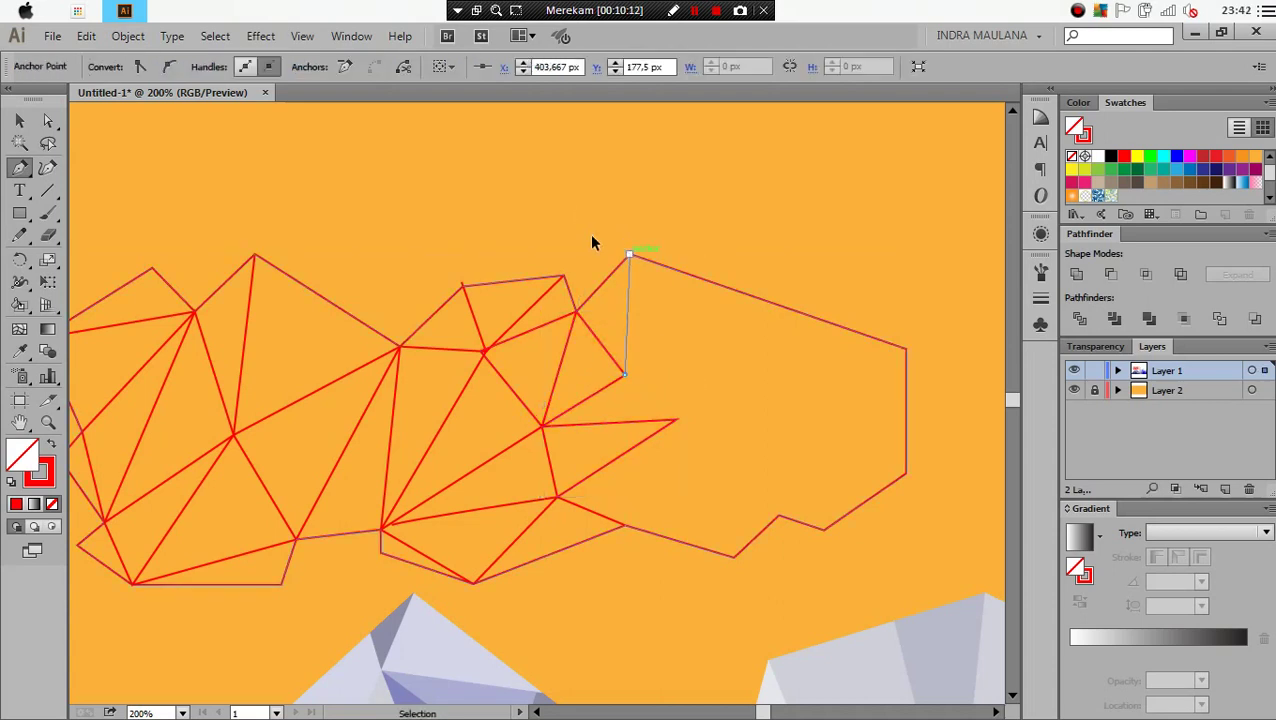
ctrl+click(592, 241)
click(676, 421)
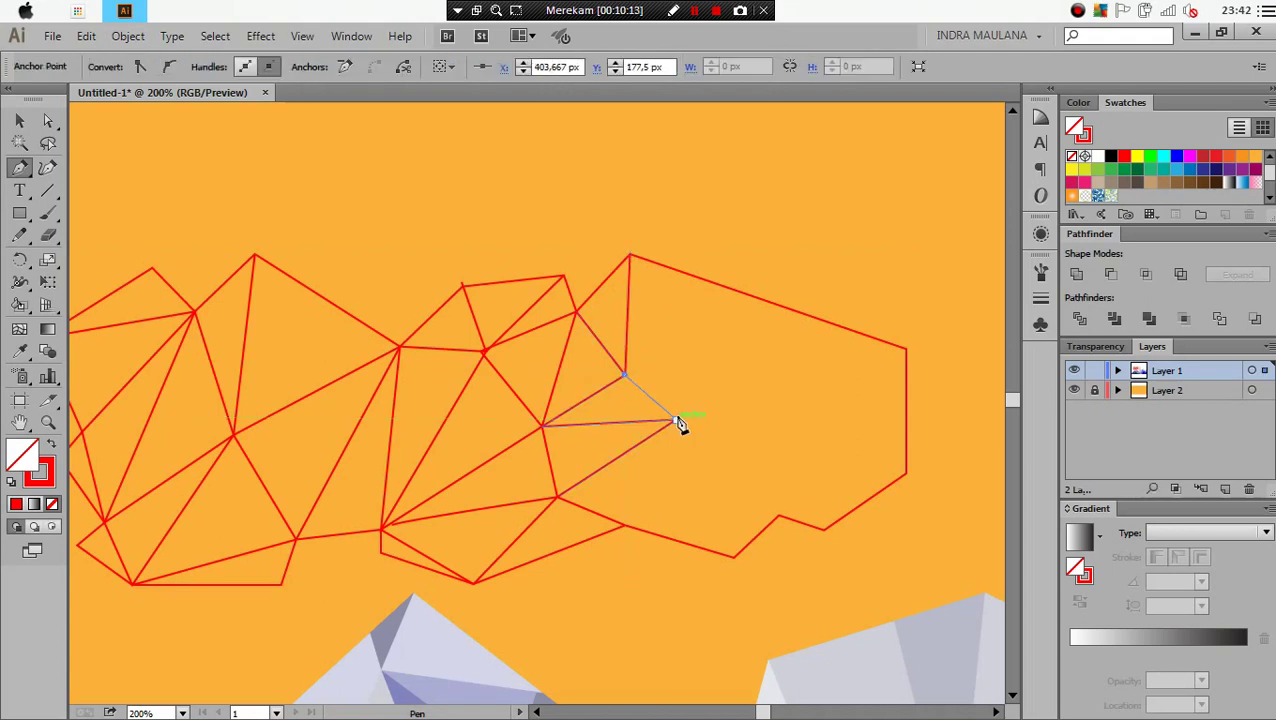
ctrl+click(674, 471)
click(675, 421)
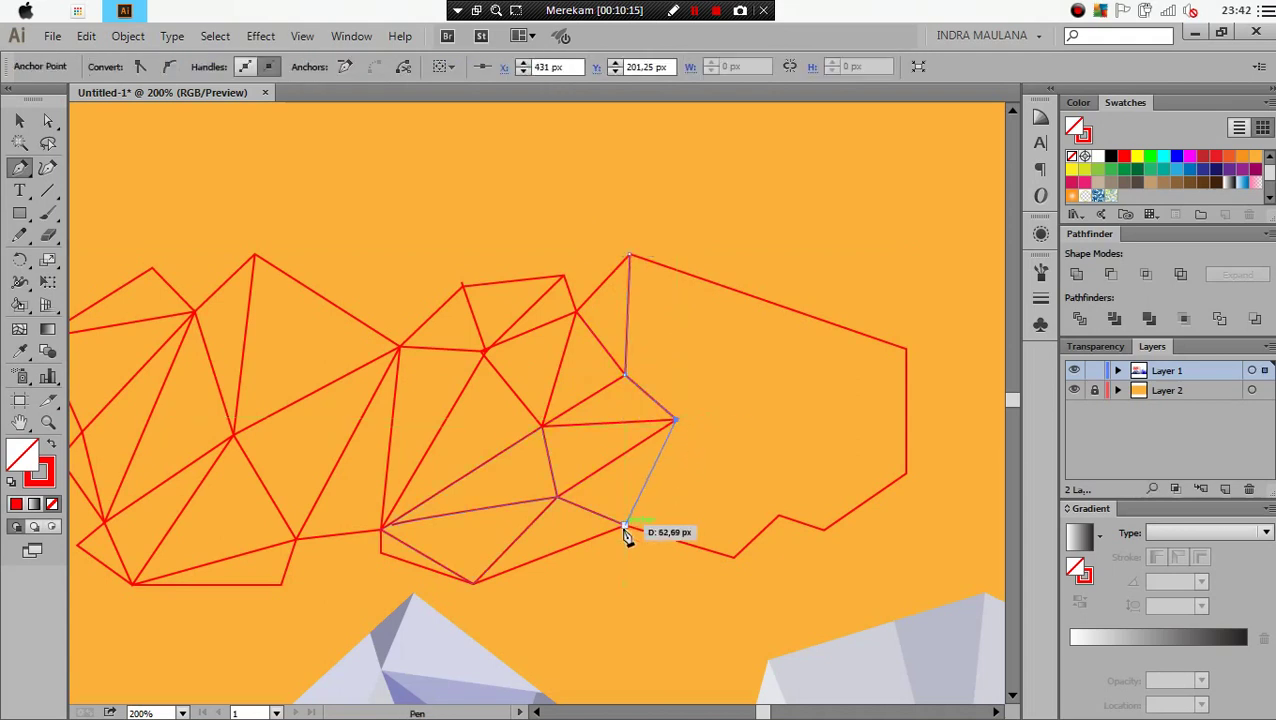
ctrl+click(706, 430)
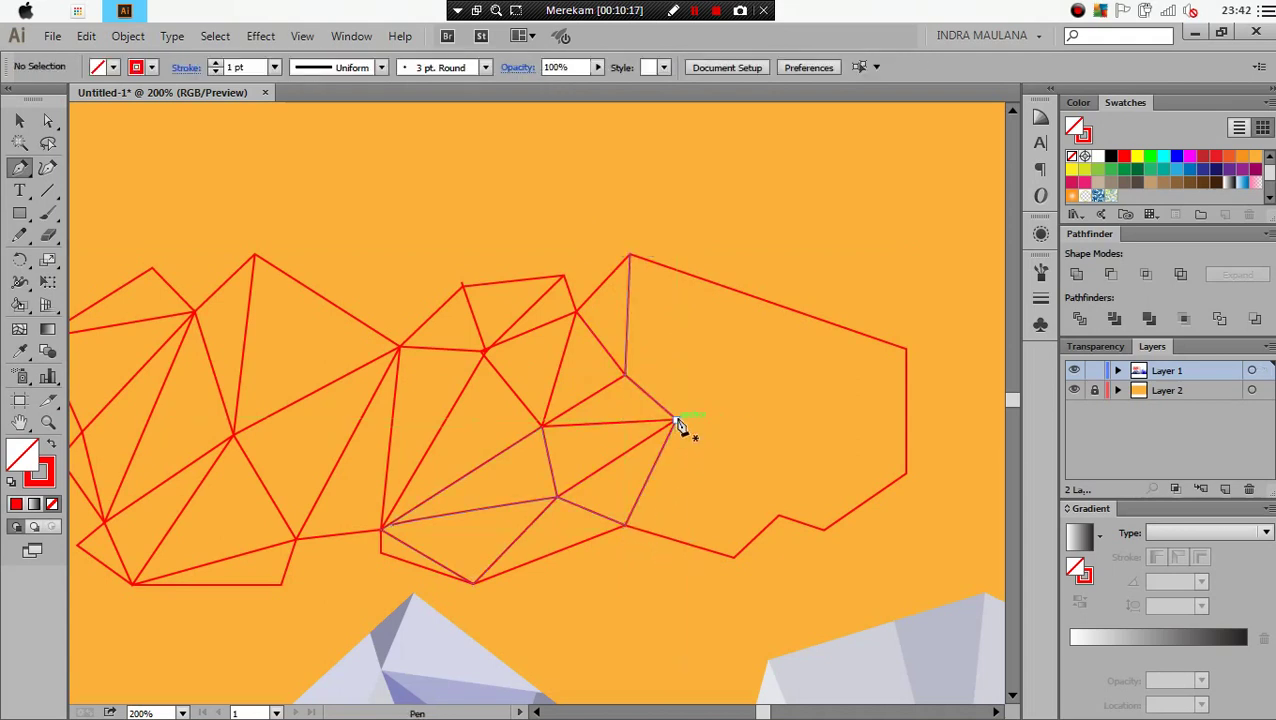
Extend a line down to the bottom outline and join the inner notch to its vertex
click(676, 421)
click(733, 555)
ctrl+click(736, 594)
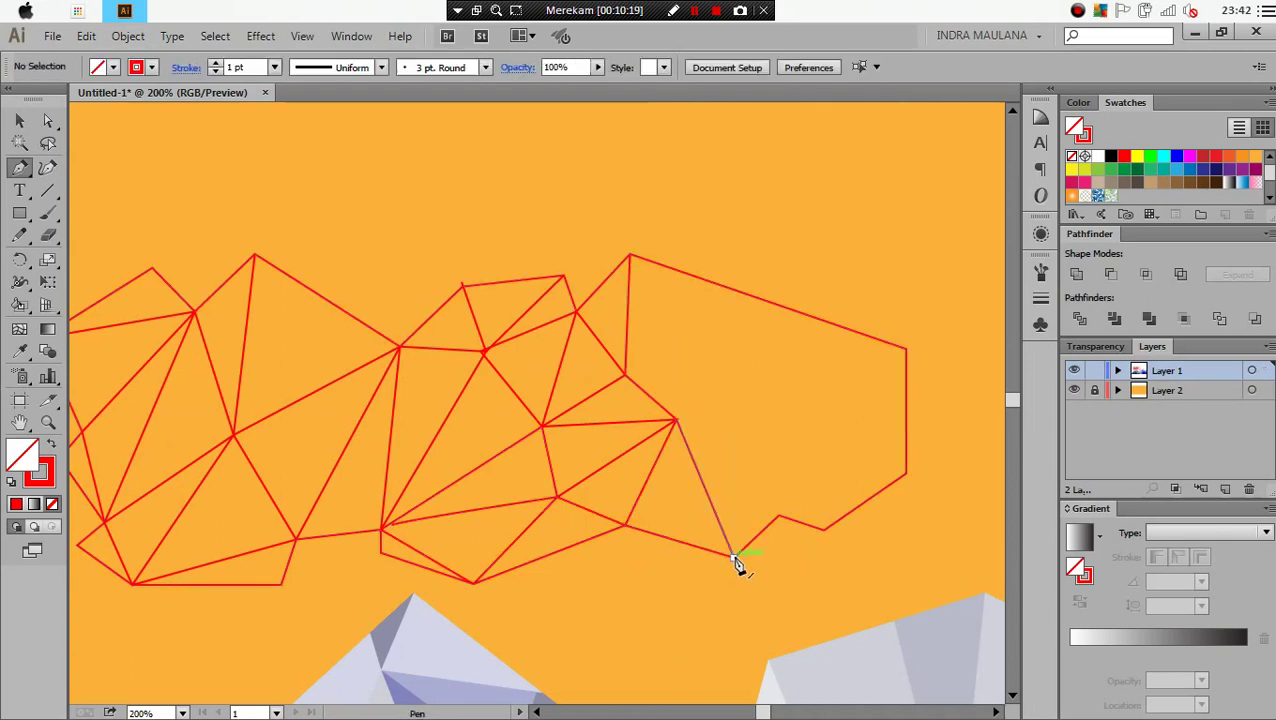
ctrl+click(728, 467)
ctrl+click(726, 470)
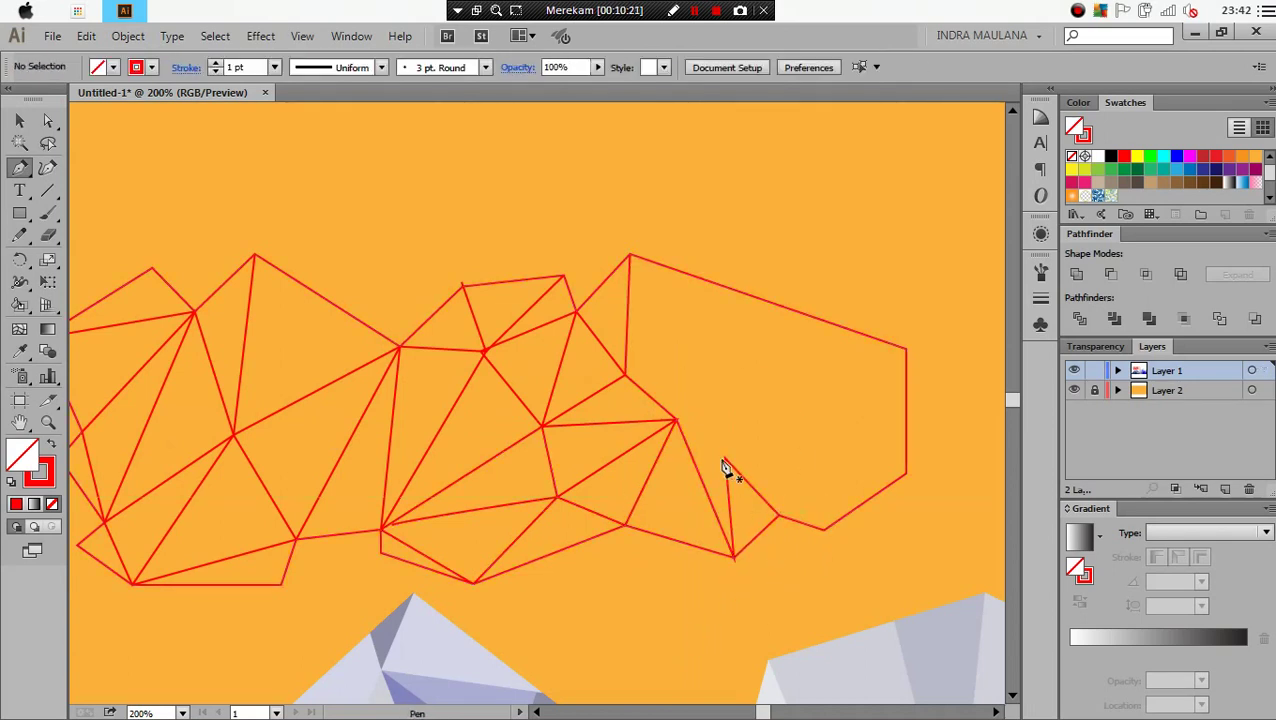
click(676, 421)
ctrl+click(725, 455)
mouse_move(725, 457)
mouse_down()
mouse_move(722, 405)
mouse_move(674, 423)
mouse_up()
ctrl+click(684, 419)
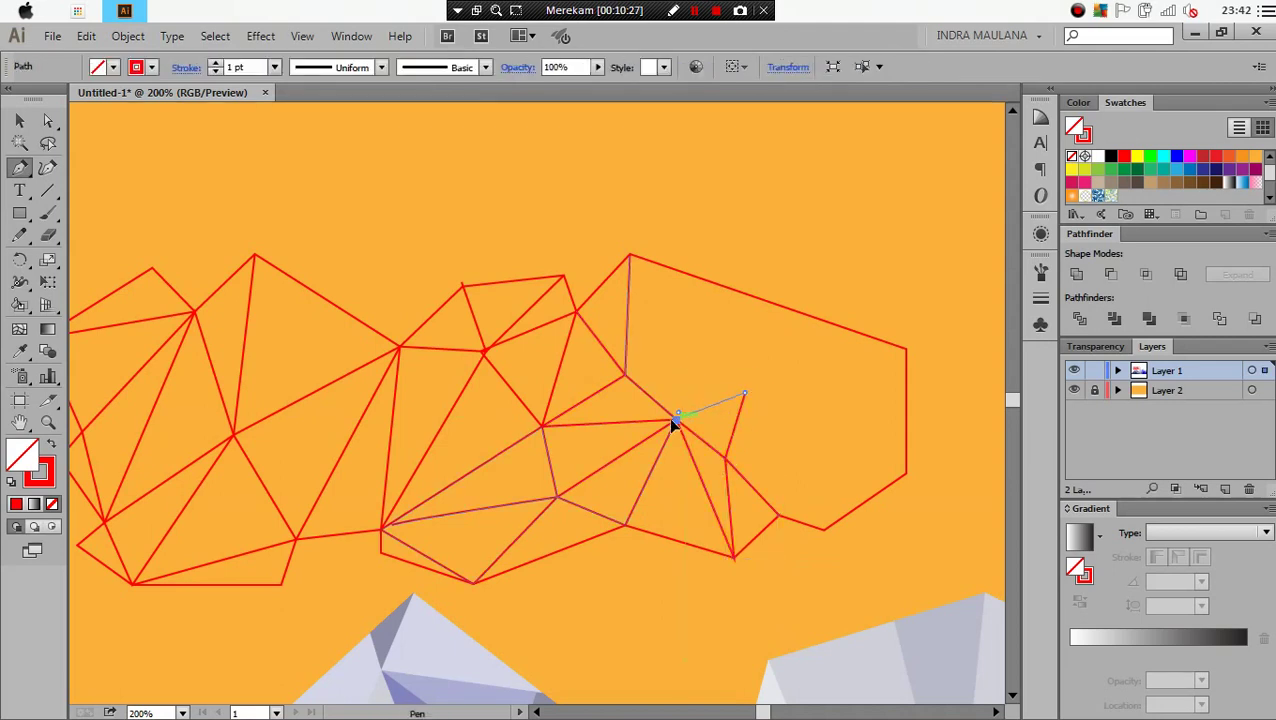
Draw lines up to the upper outline, closing a triangle at the cloud's right edge
ctrl+click(686, 349)
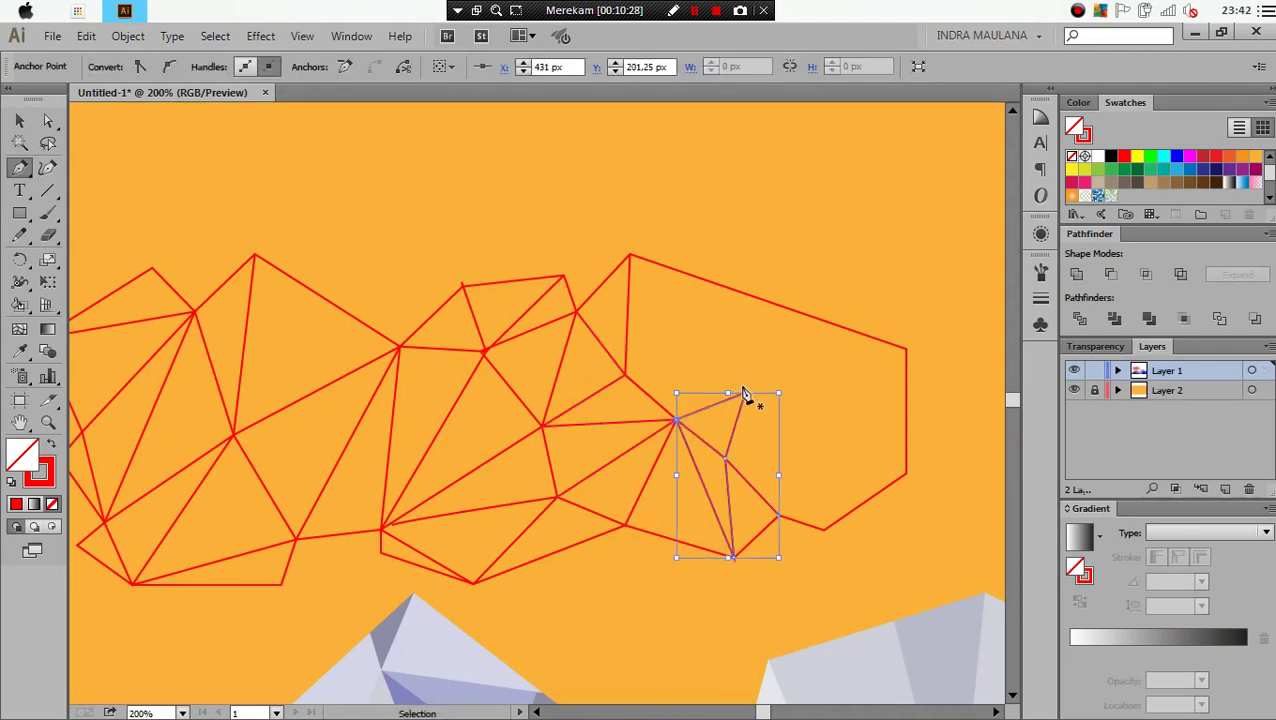
click(624, 376)
click(690, 275)
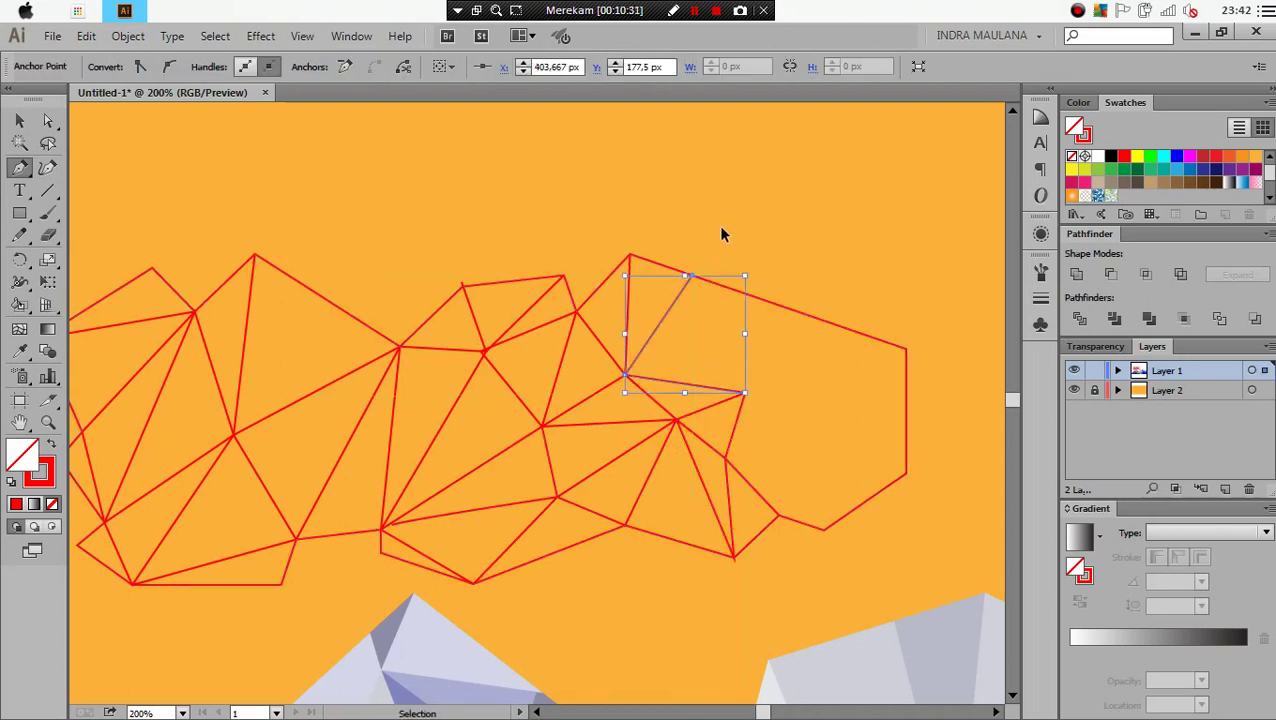
ctrl+click(722, 234)
click(692, 280)
click(744, 392)
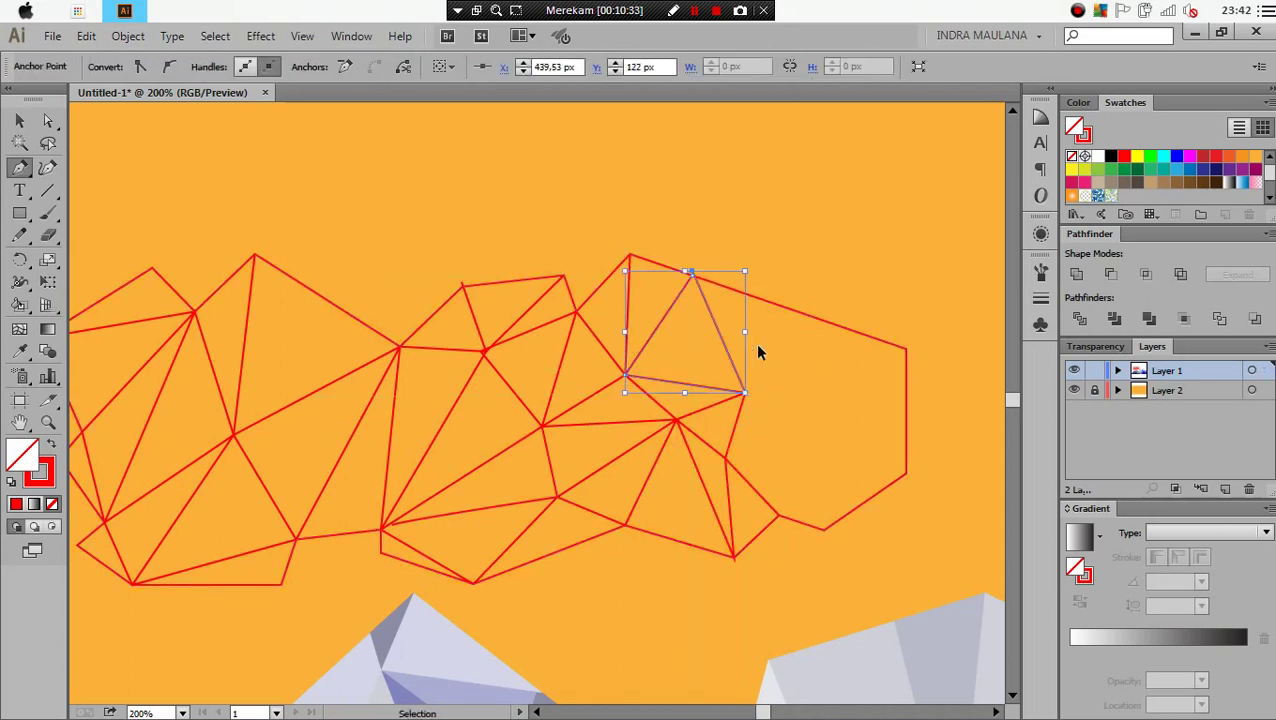
Connect the right vertex down to the lower-right vertex and back up
ctrl+click(758, 348)
click(744, 392)
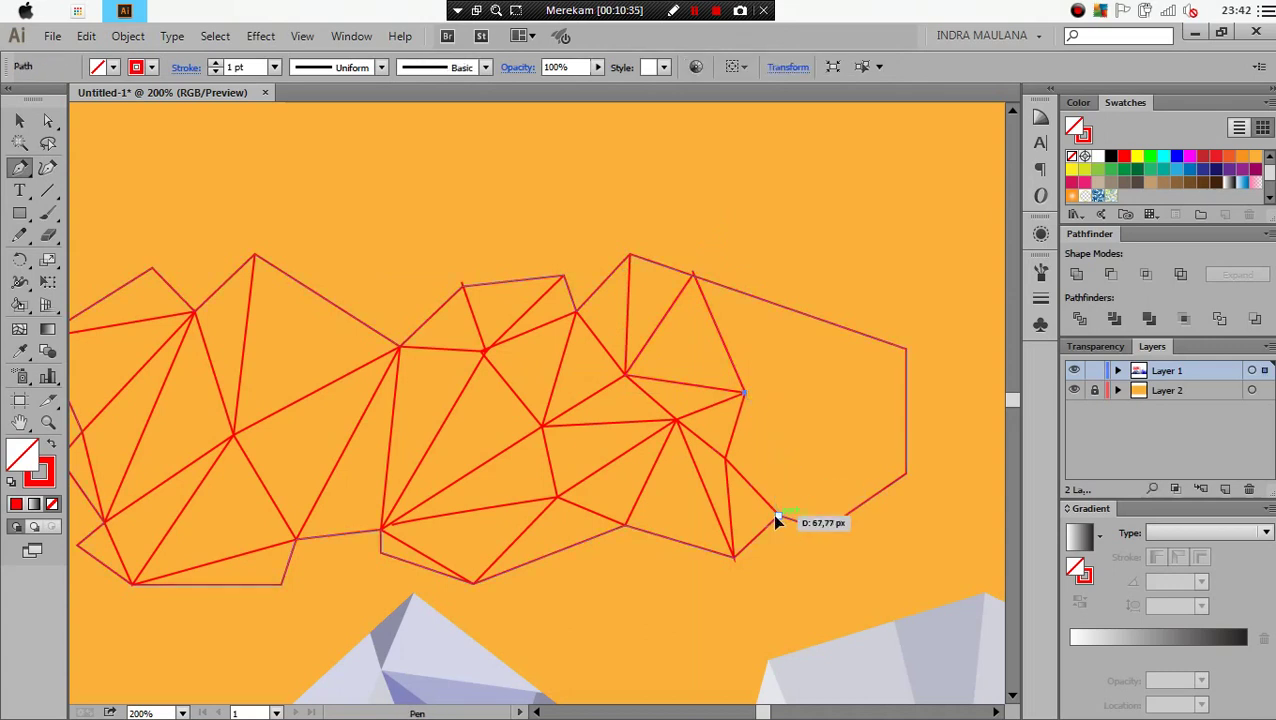
click(778, 515)
ctrl+click(820, 541)
click(822, 528)
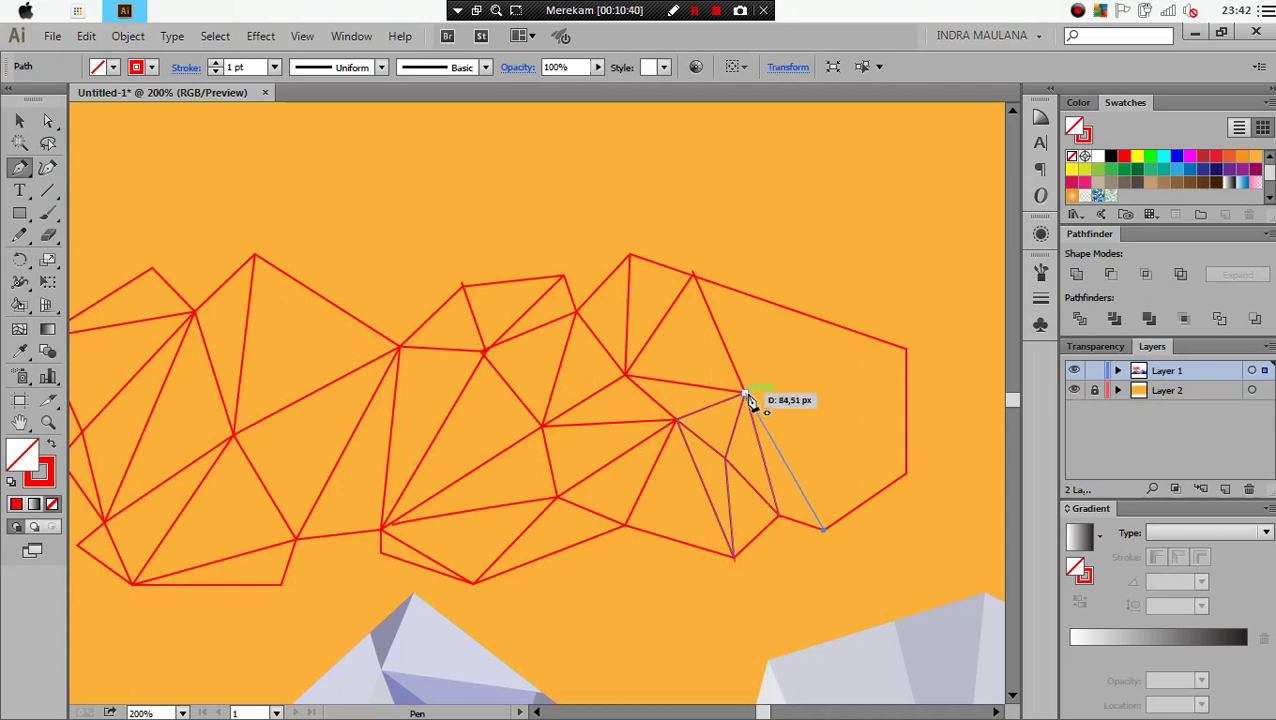
click(745, 393)
Zoom in and add a vertex in the cloud's right end, joined to the corner and lower vertex
scroll(866, 510, up, 1)
click(815, 440)
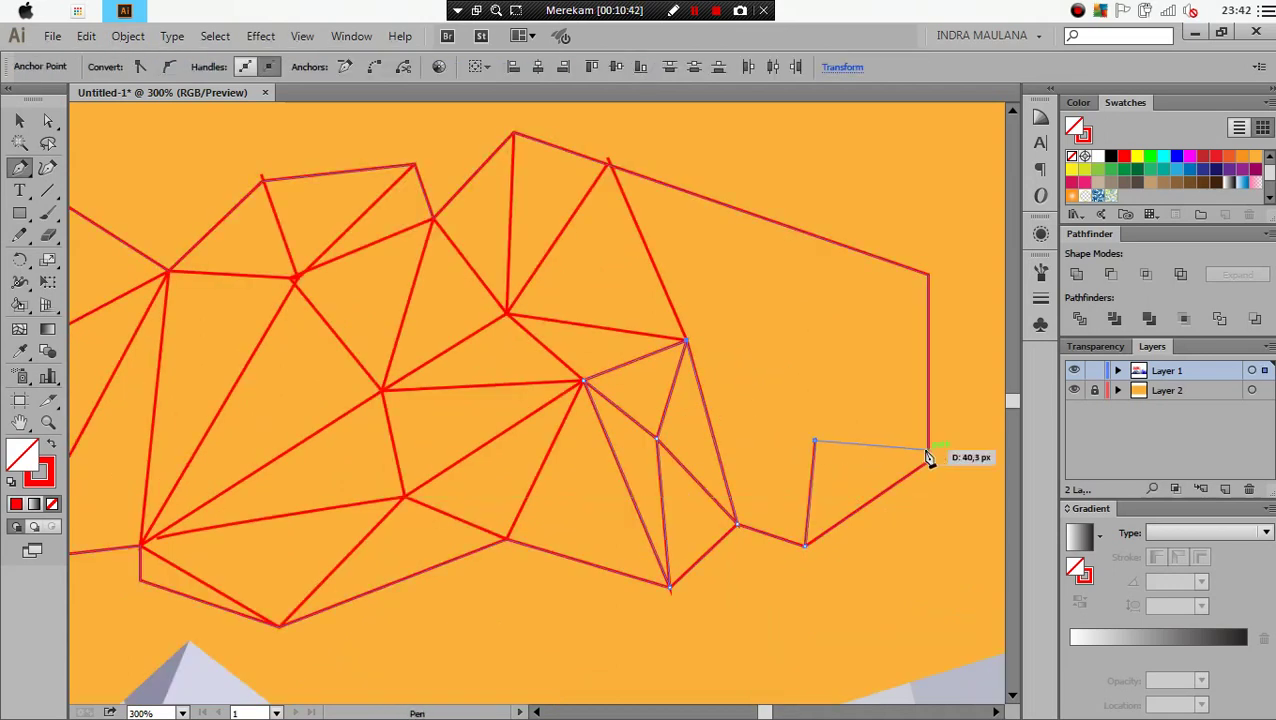
click(928, 460)
ctrl+click(838, 478)
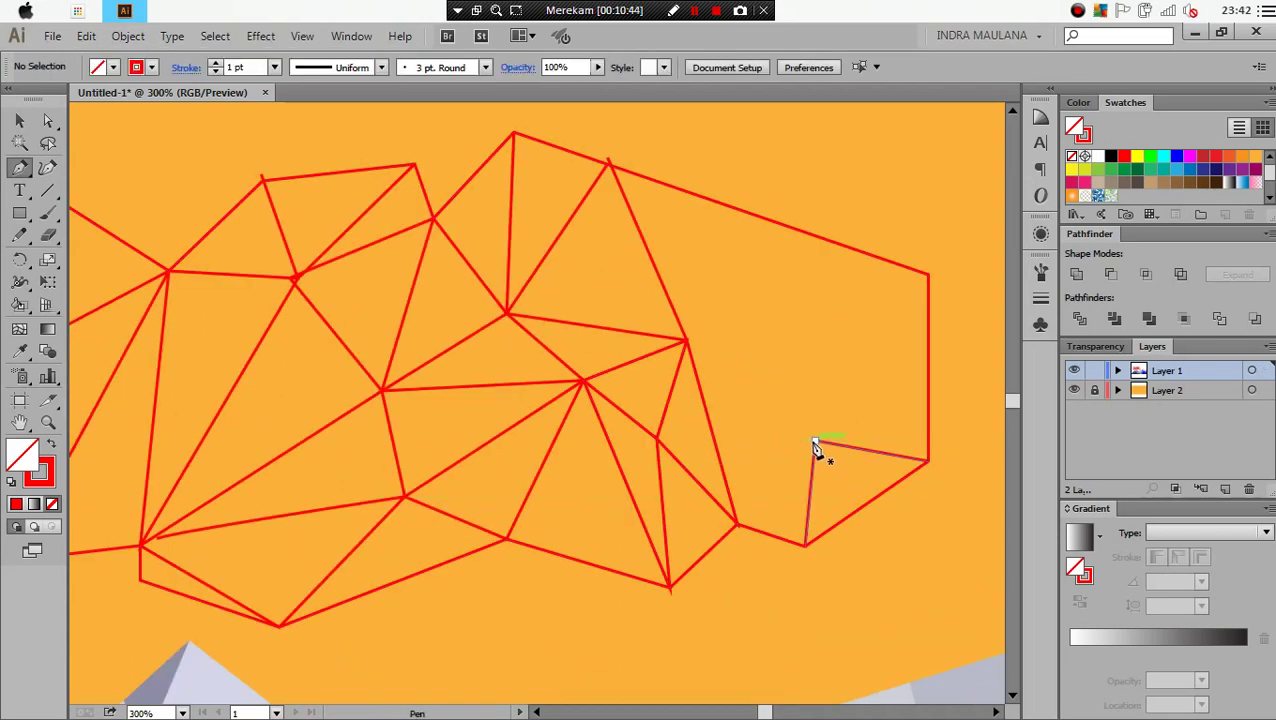
click(815, 441)
click(737, 522)
ctrl+click(818, 455)
Connect the new vertex to the inner vertex and right corner, and add a top-edge midpoint
click(815, 440)
ctrl+click(818, 450)
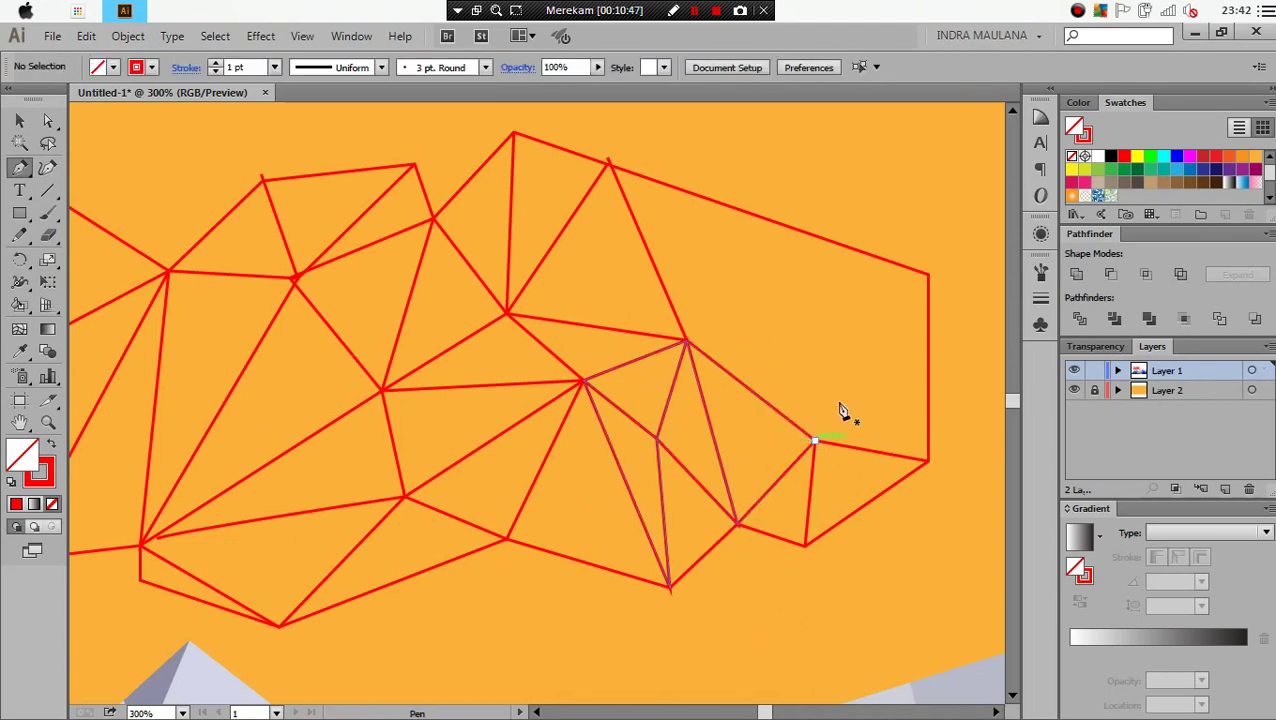
click(815, 440)
click(928, 273)
ctrl+click(921, 201)
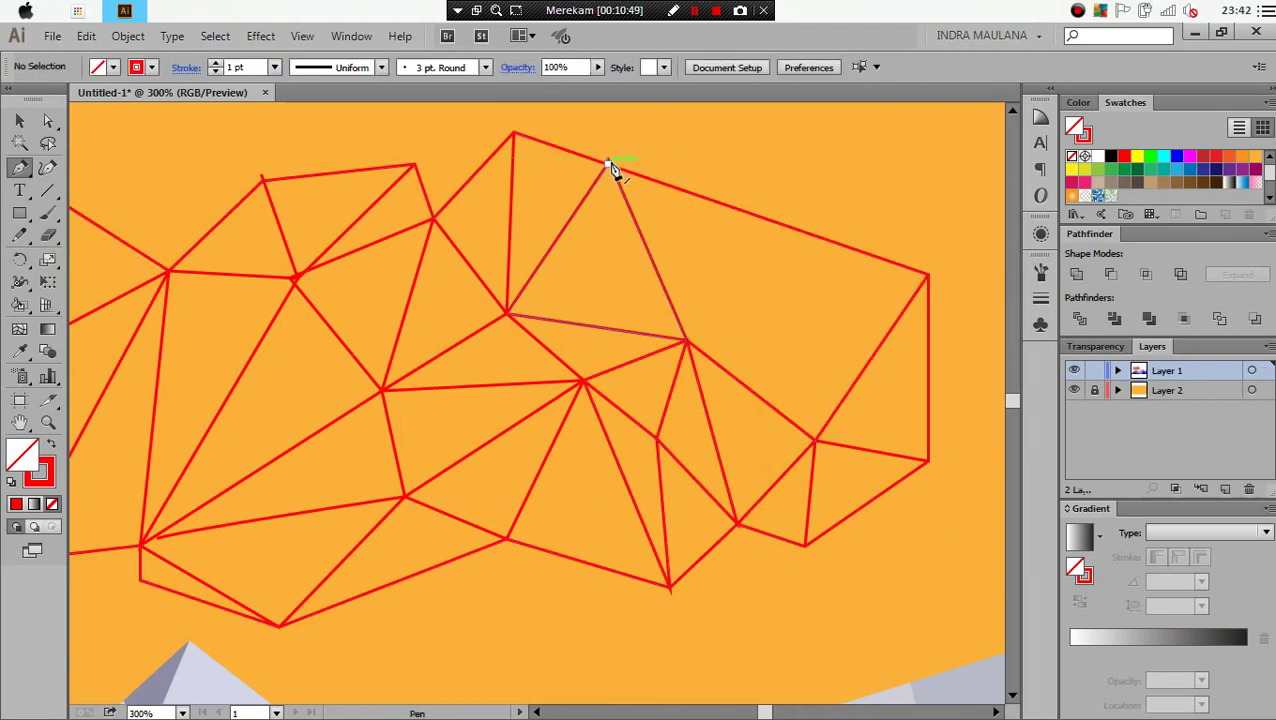
click(750, 290)
click(815, 235)
ctrl+click(770, 290)
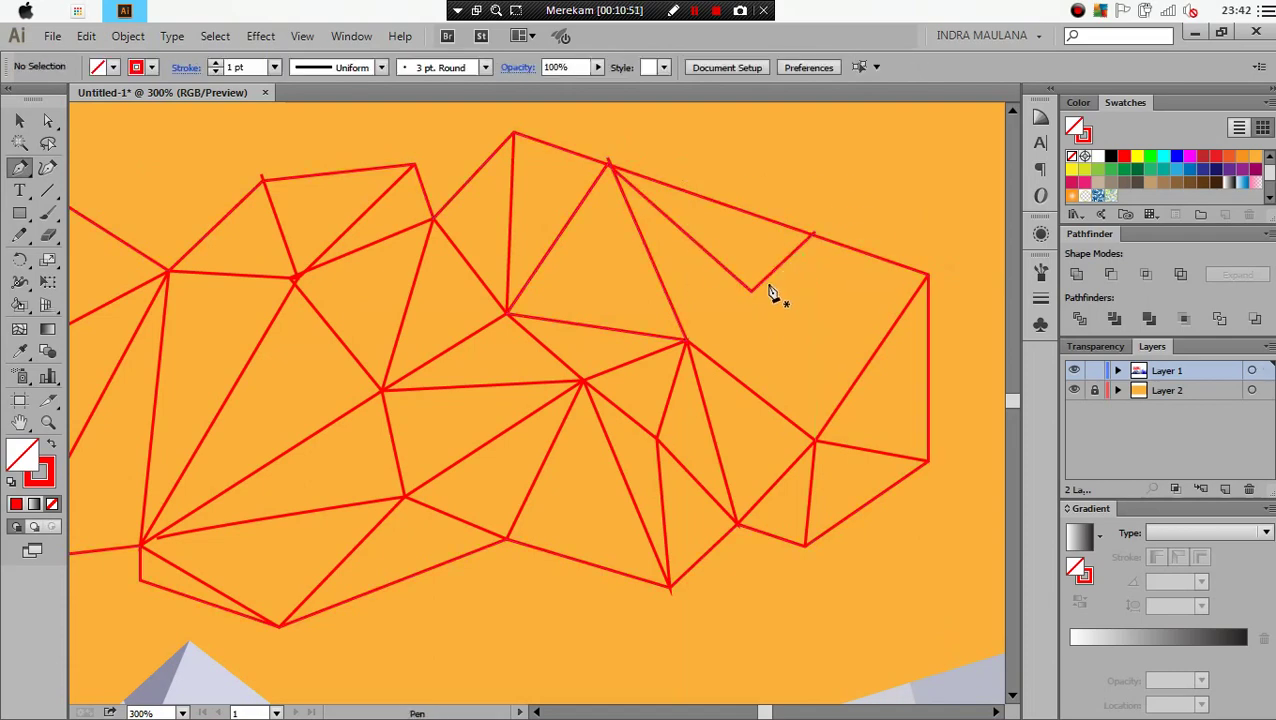
Link the new midpoint to the inner vertex, the right corner and the lower vertex
click(752, 292)
click(686, 342)
ctrl+click(756, 283)
click(750, 290)
click(928, 273)
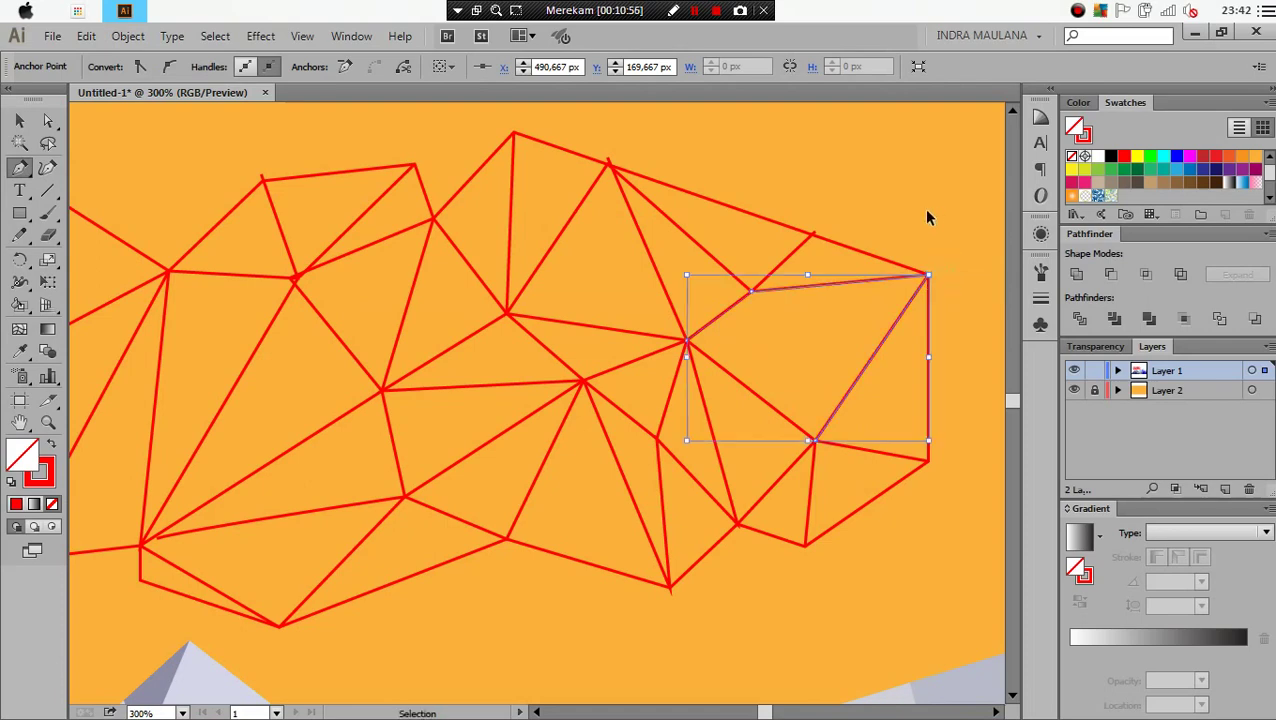
ctrl+click(926, 214)
click(750, 290)
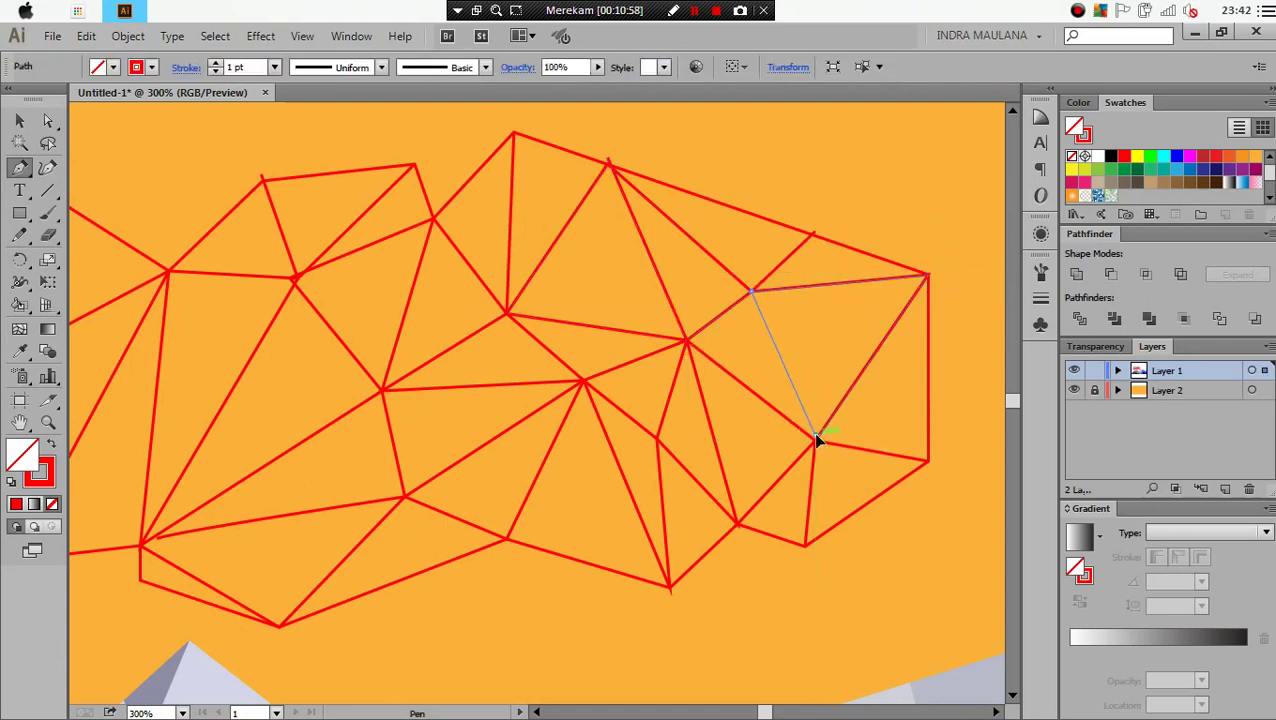
click(815, 441)
Select the entire red cloud wireframe and convert it into a Live Paint group
ctrl+click(858, 178)
scroll(858, 178, down, 1)
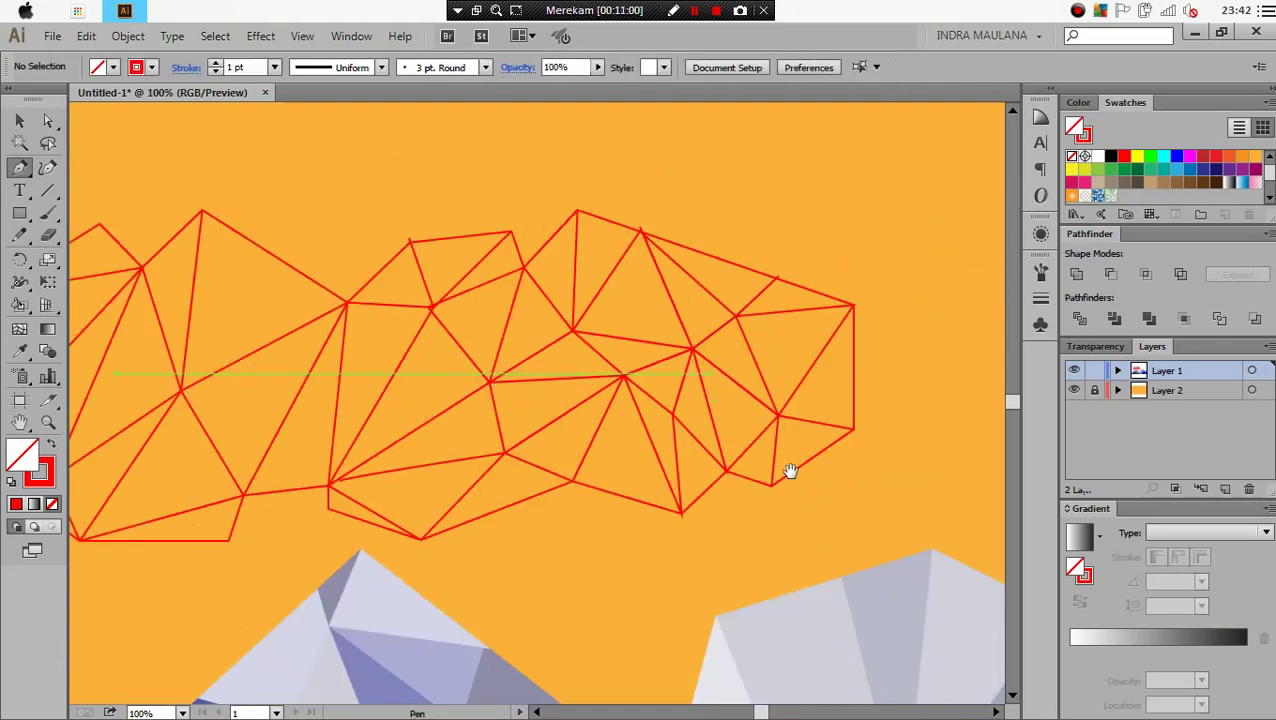
scroll(789, 465, down, 2)
click(20, 121)
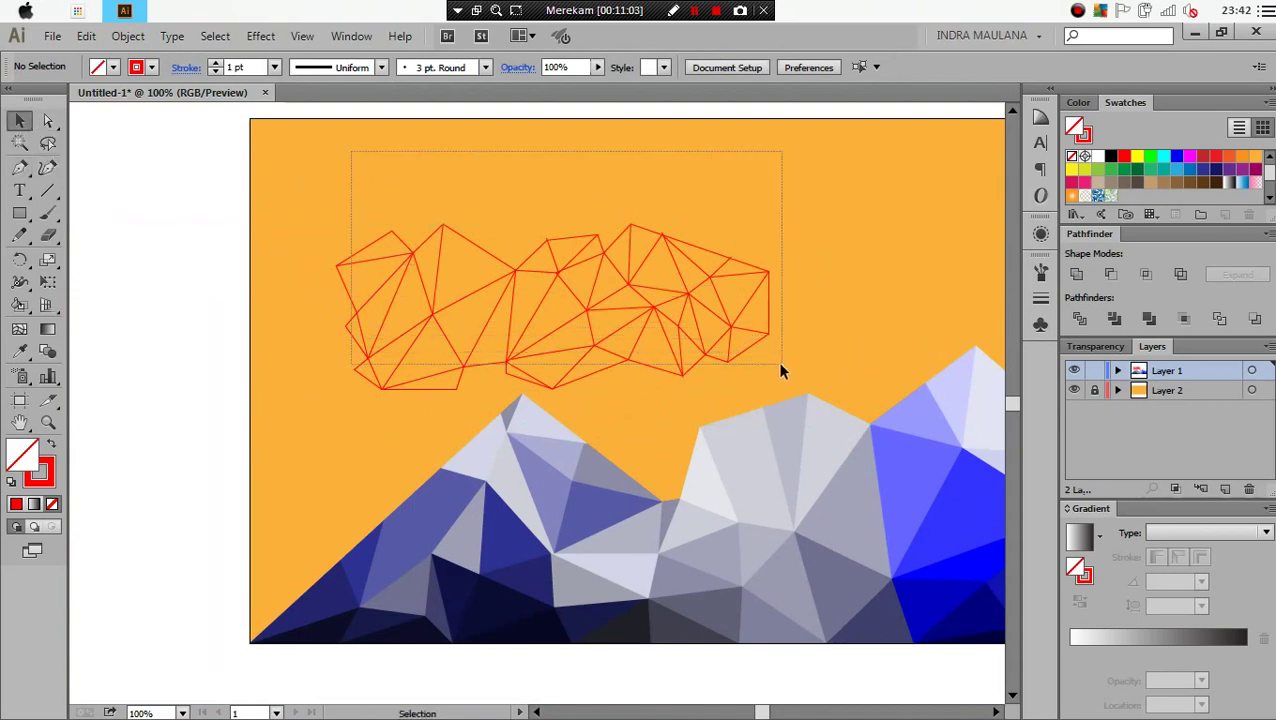
drag(717, 291, 765, 374)
click(128, 37)
mouse_move(161, 541)
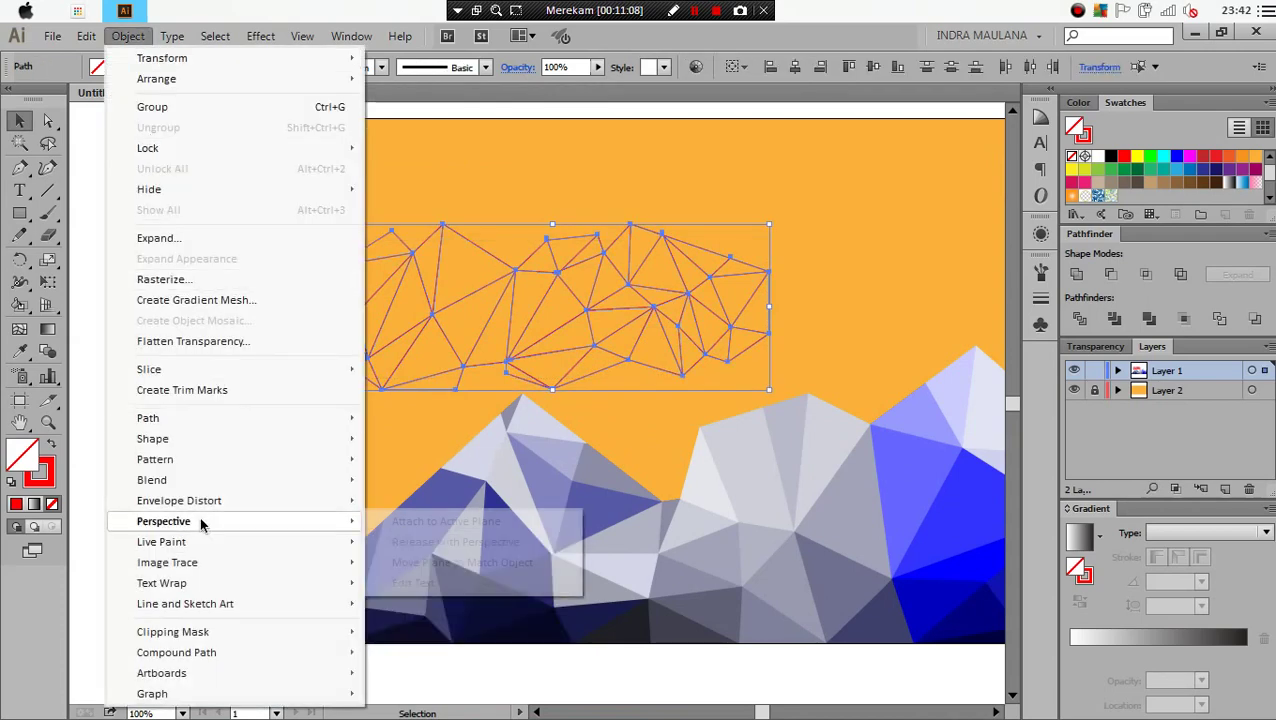
click(384, 541)
click(515, 189)
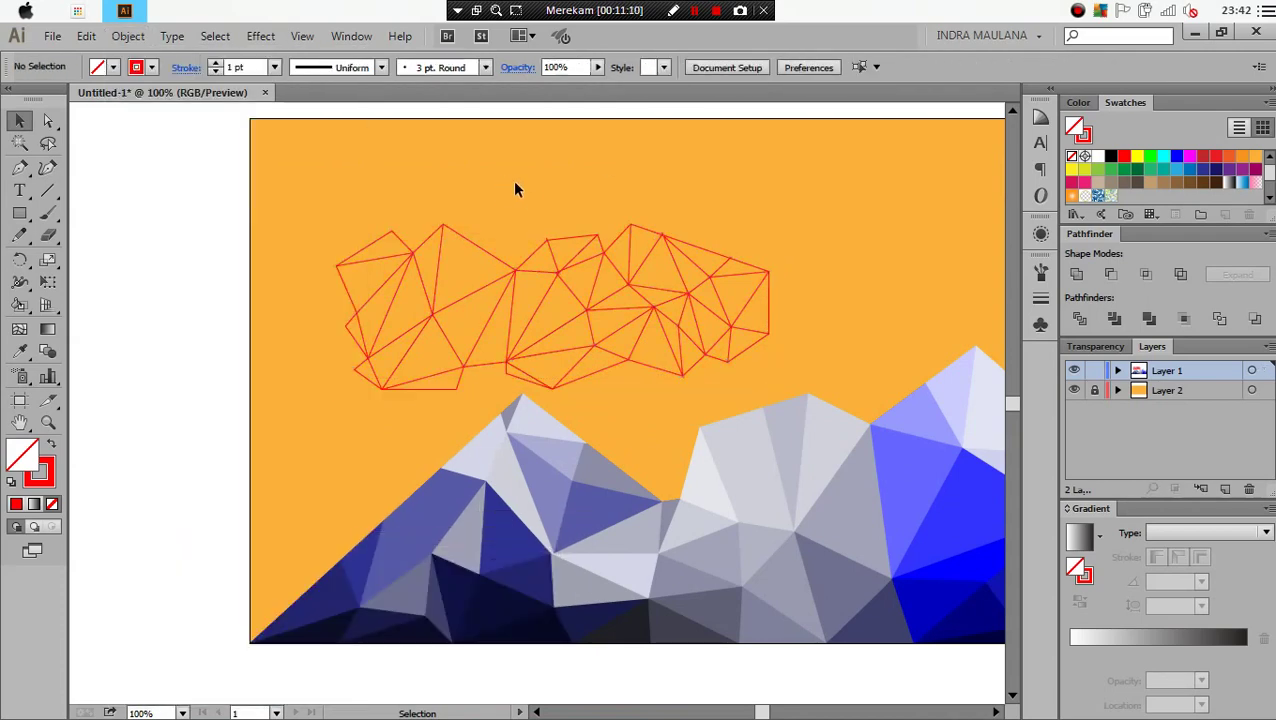
Switch to the Live Paint Bucket and show the Color Guide's shades and tints
key(j)
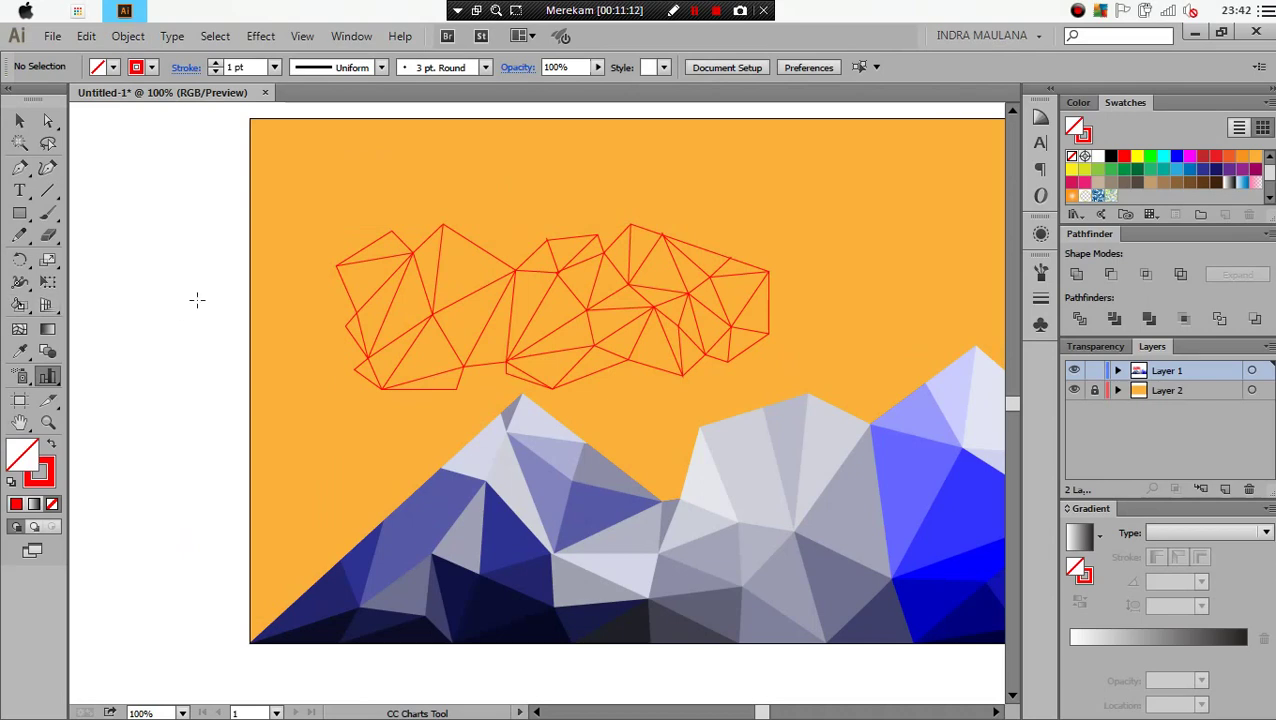
click(28, 312)
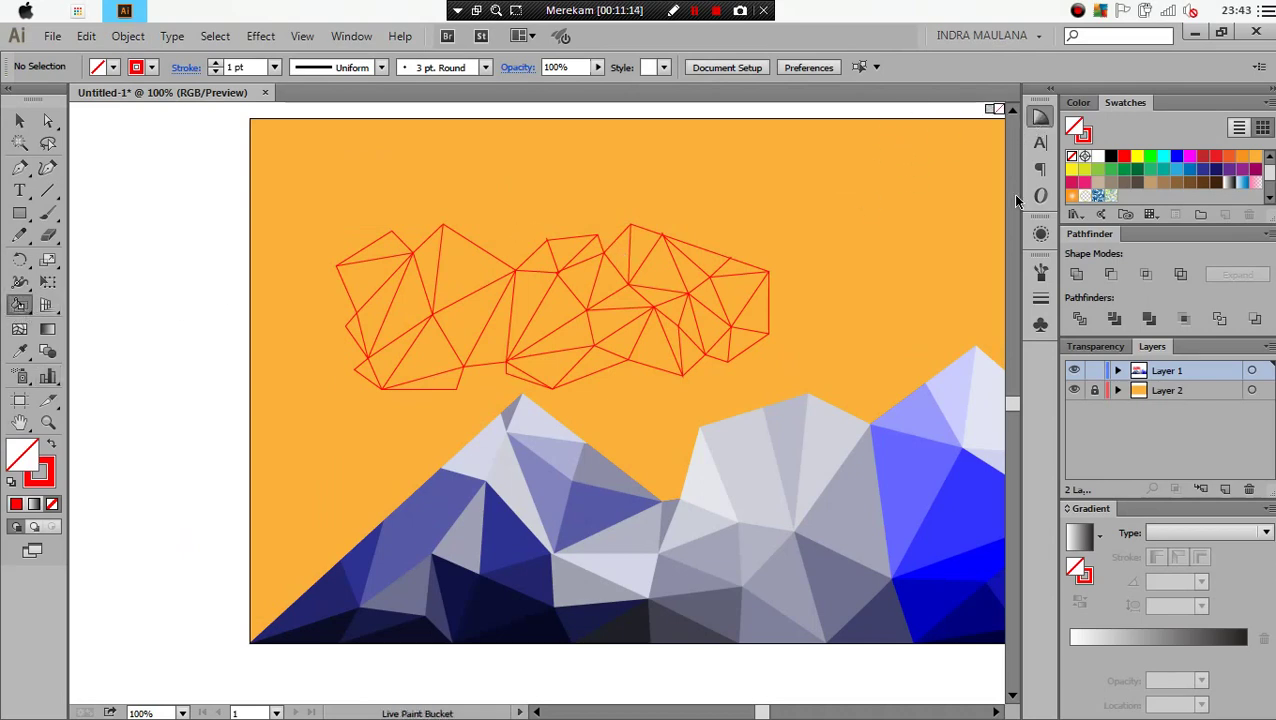
click(1040, 116)
click(1095, 346)
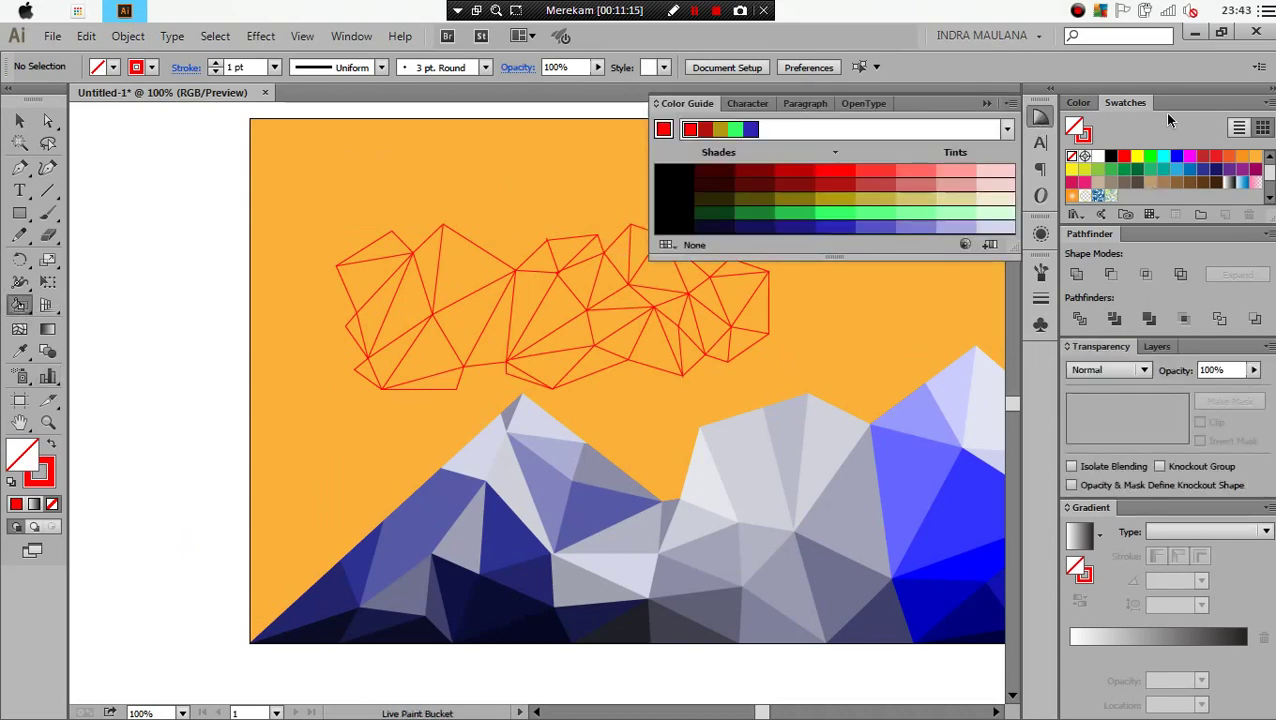
Fill the bottom-left cloud triangle with black, then a bluish dark shade
scroll(1160, 177, down, 2)
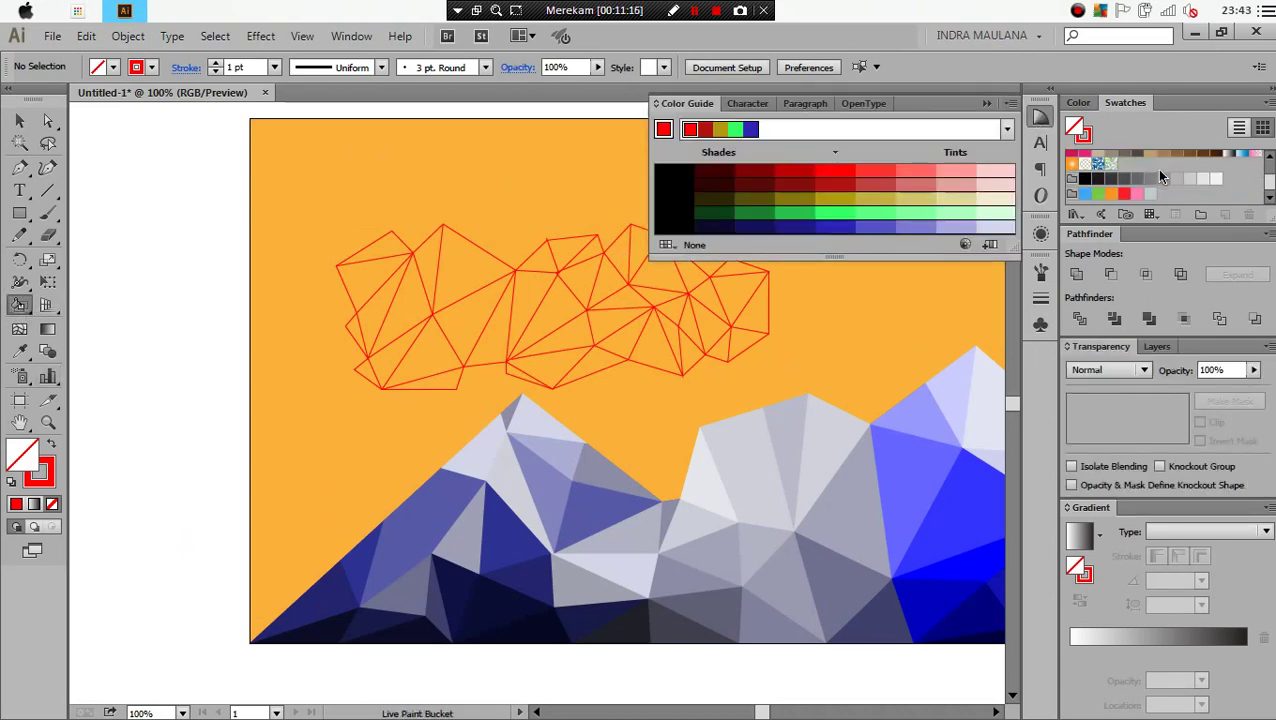
click(1096, 180)
scroll(623, 330, up, 3)
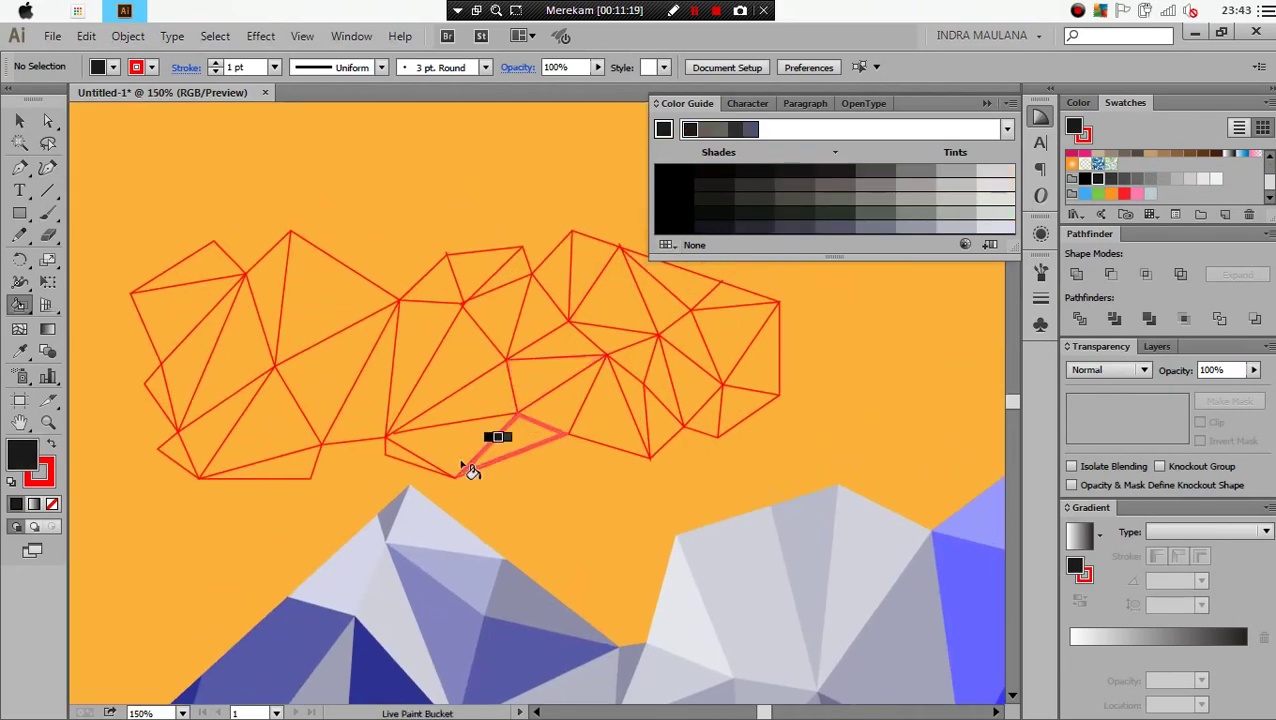
click(274, 476)
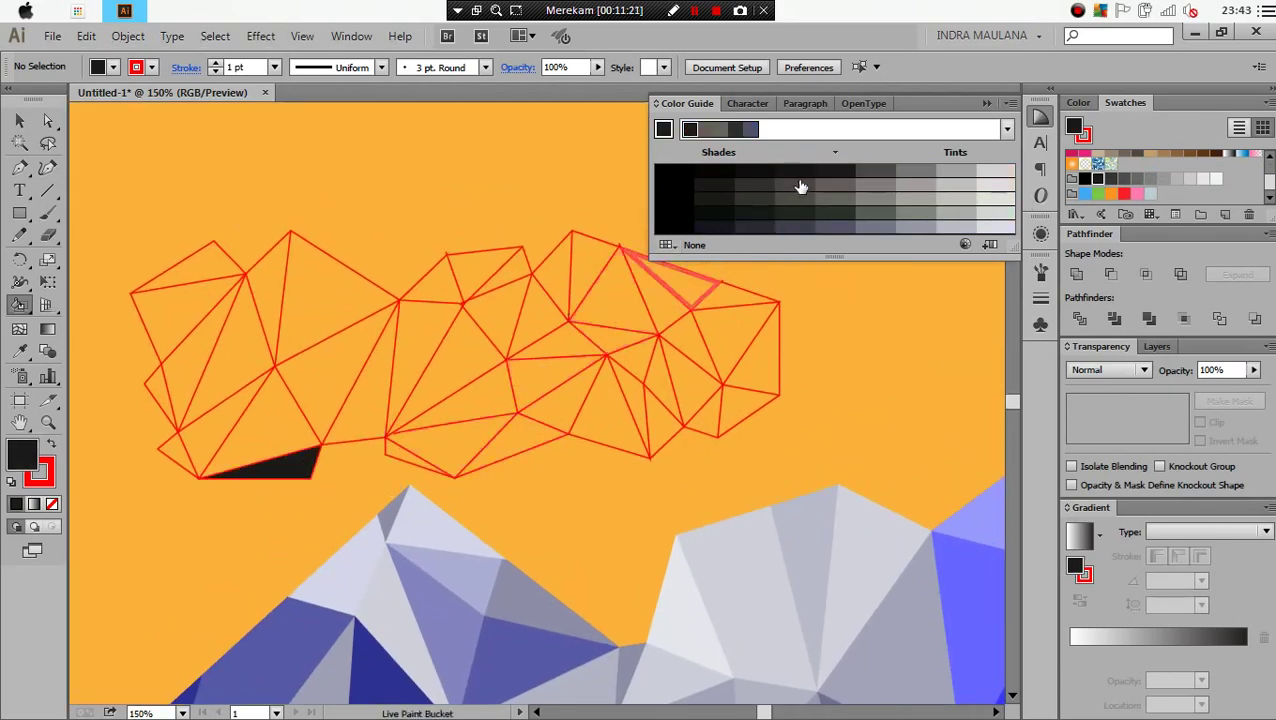
click(714, 226)
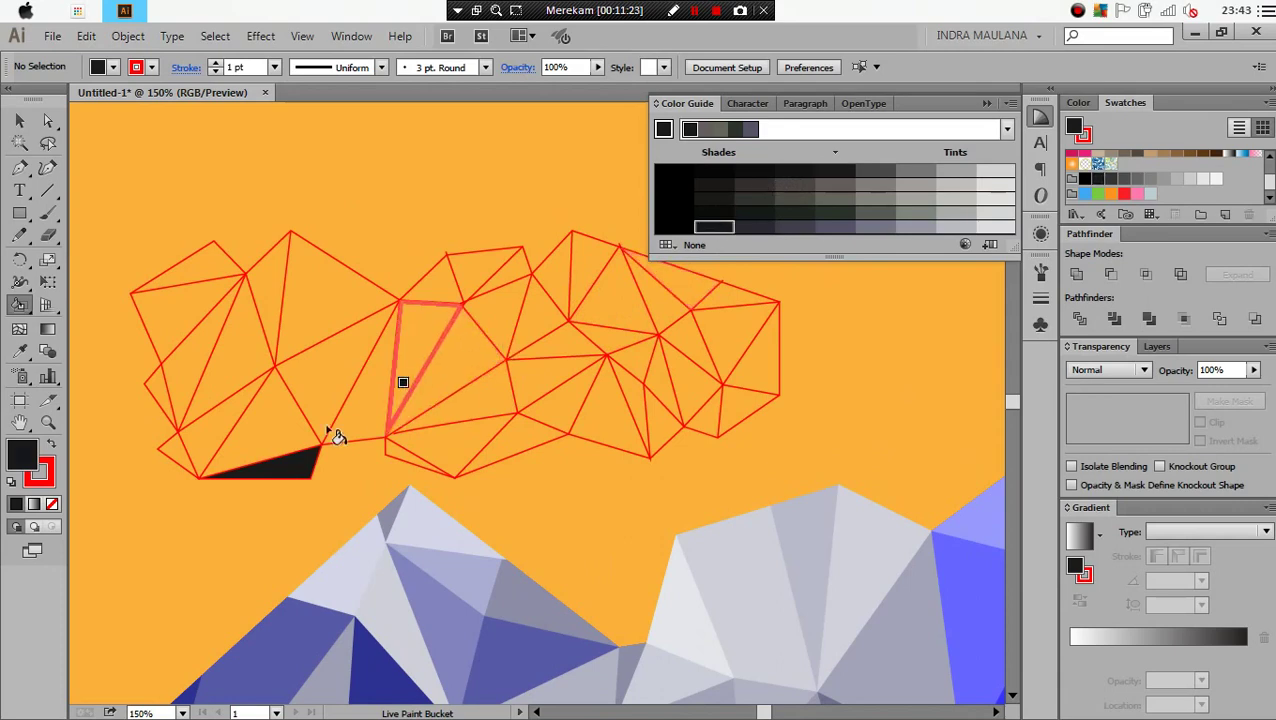
click(285, 464)
Paint the triangle above, the small leftmost triangle and the left face in dark and grey-blue shades
click(758, 227)
click(275, 425)
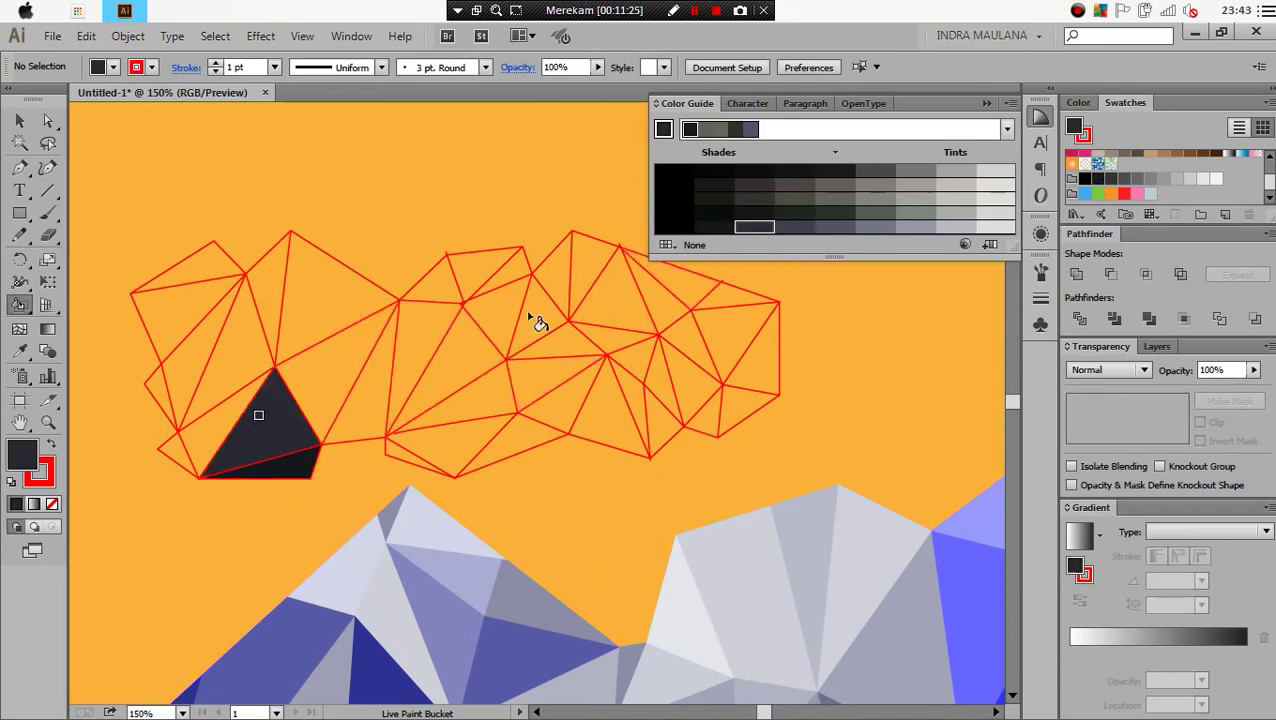
click(795, 227)
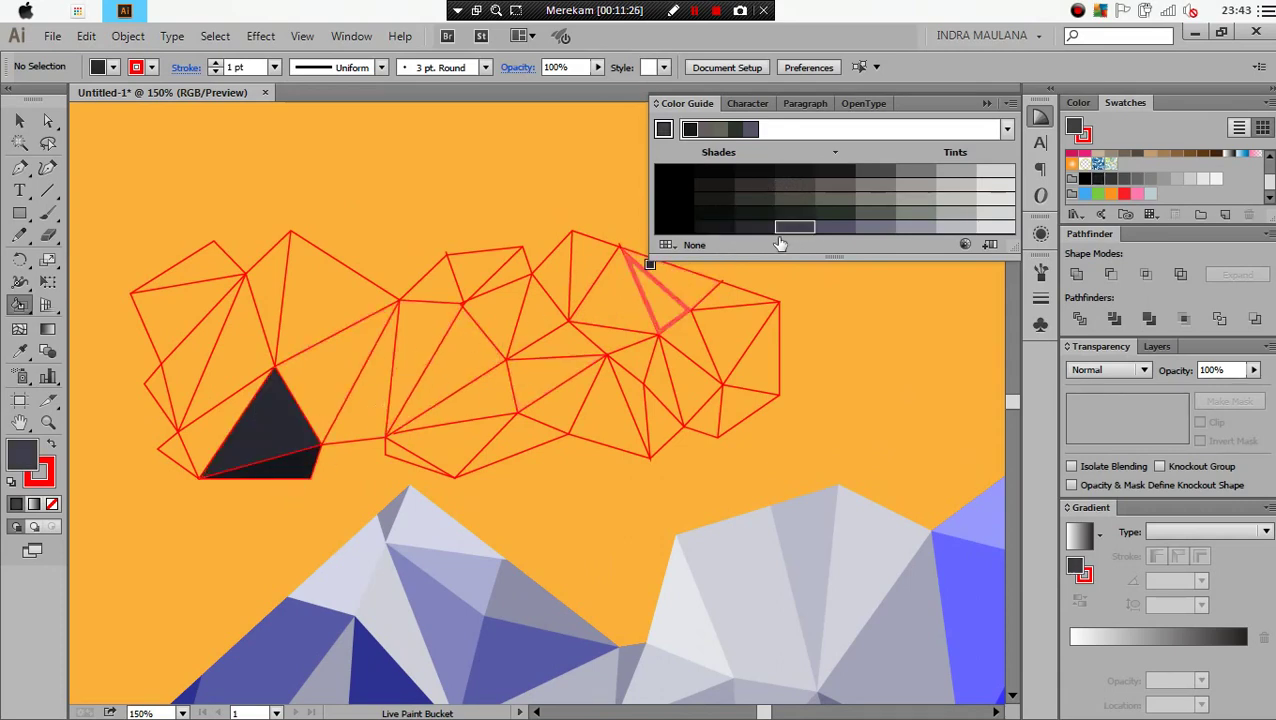
click(170, 453)
click(830, 227)
click(222, 428)
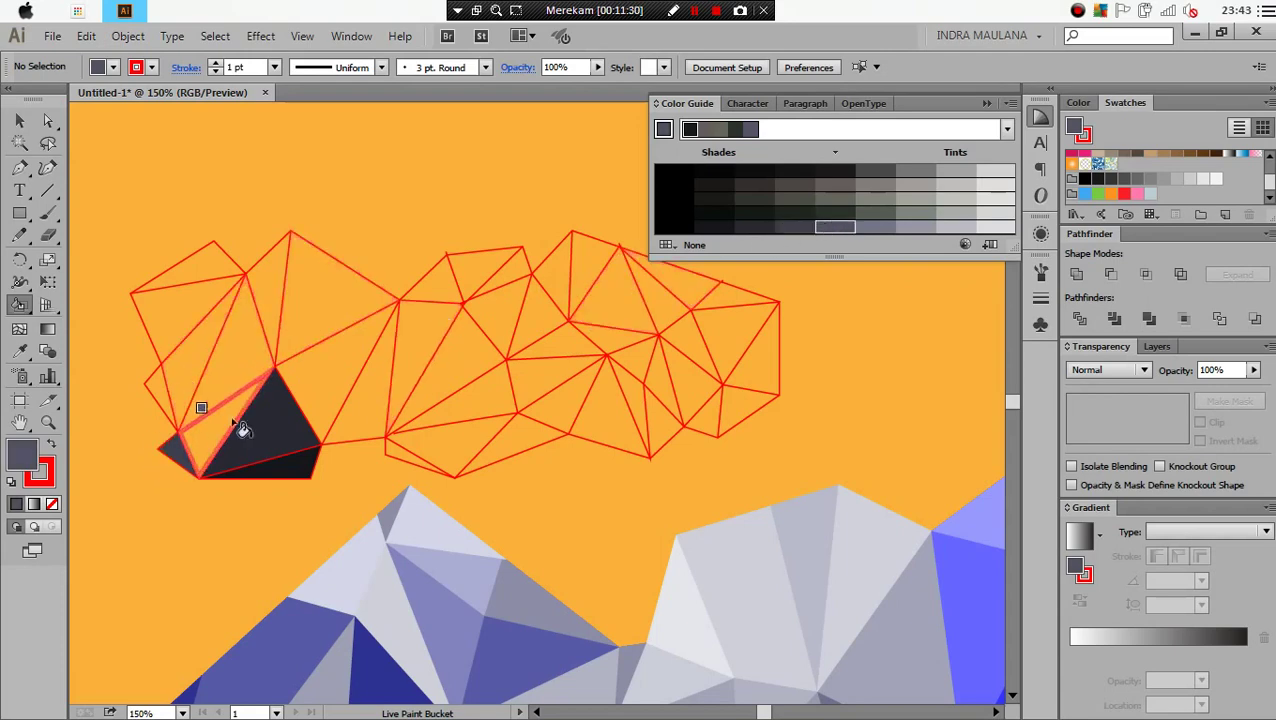
Fill the upper-left cloud triangles with progressively lighter greys
click(871, 228)
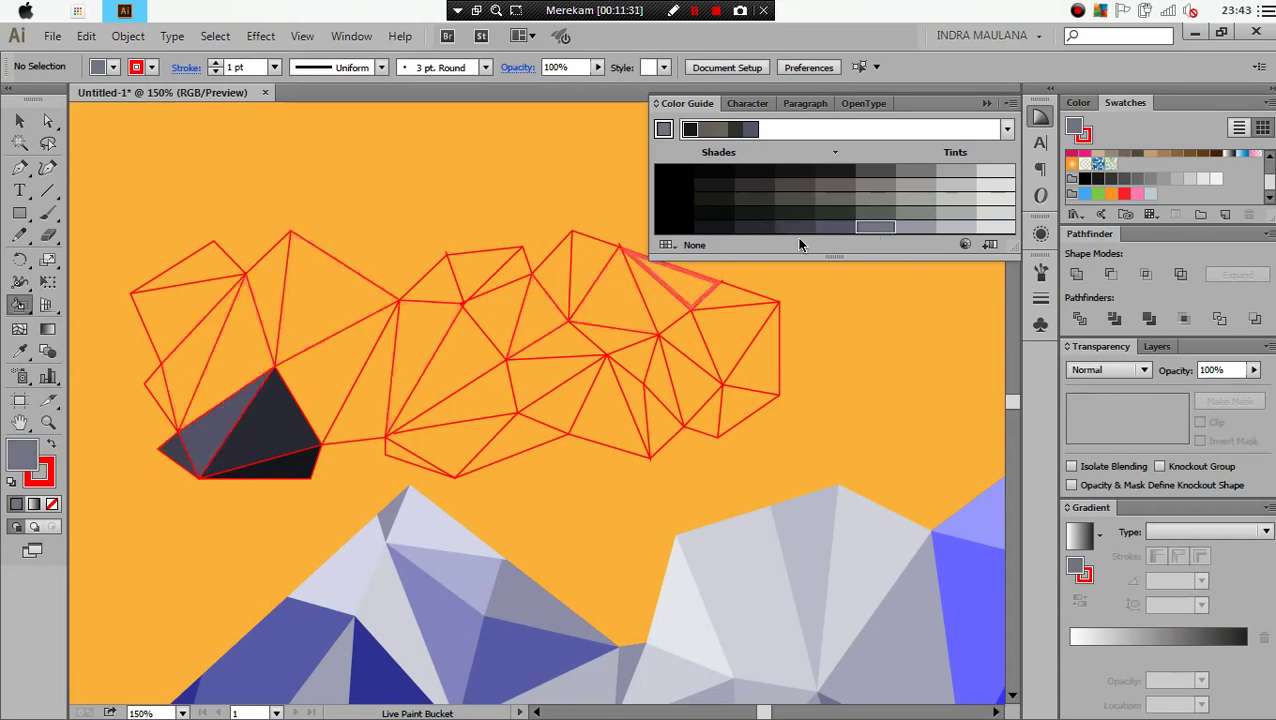
click(212, 342)
click(915, 227)
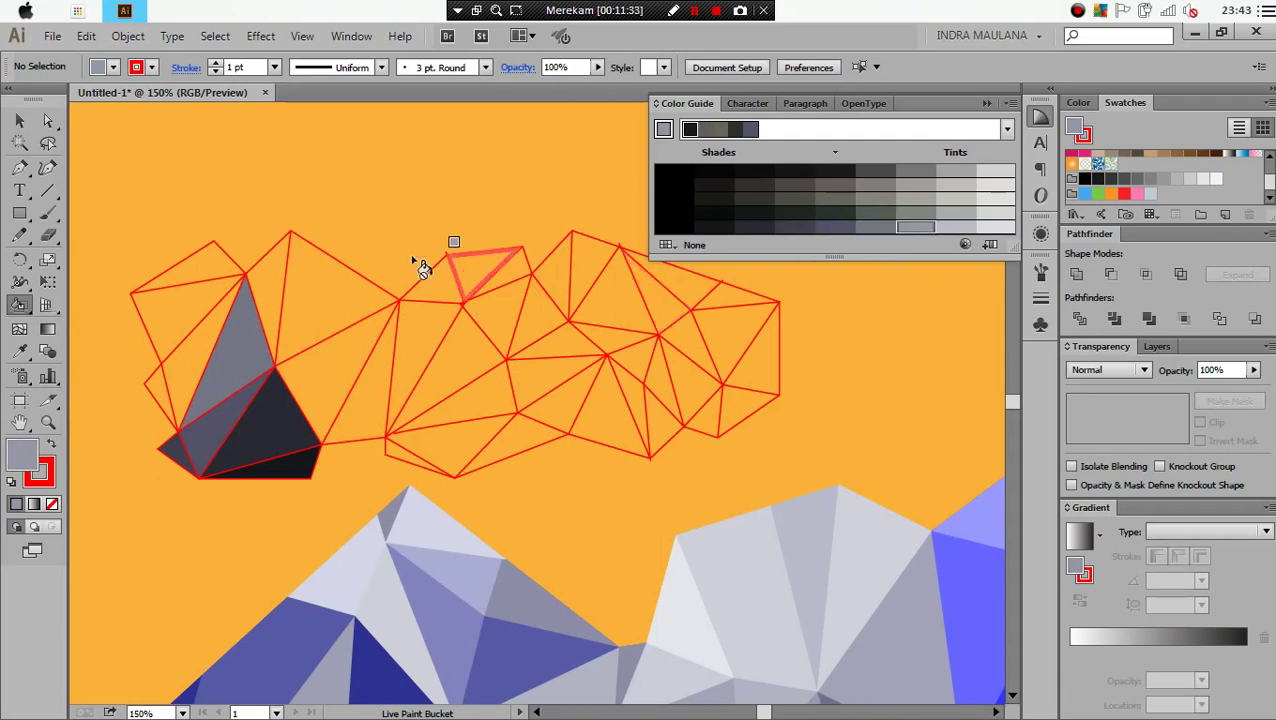
click(215, 330)
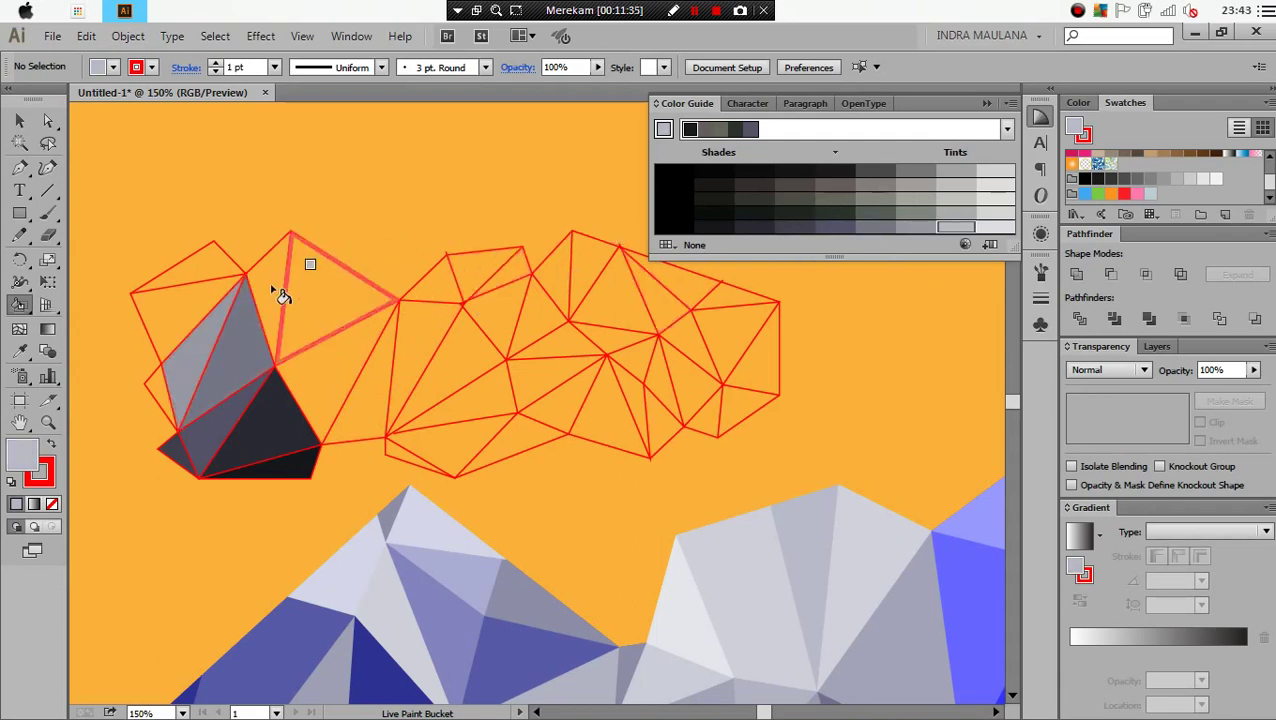
click(182, 292)
click(995, 229)
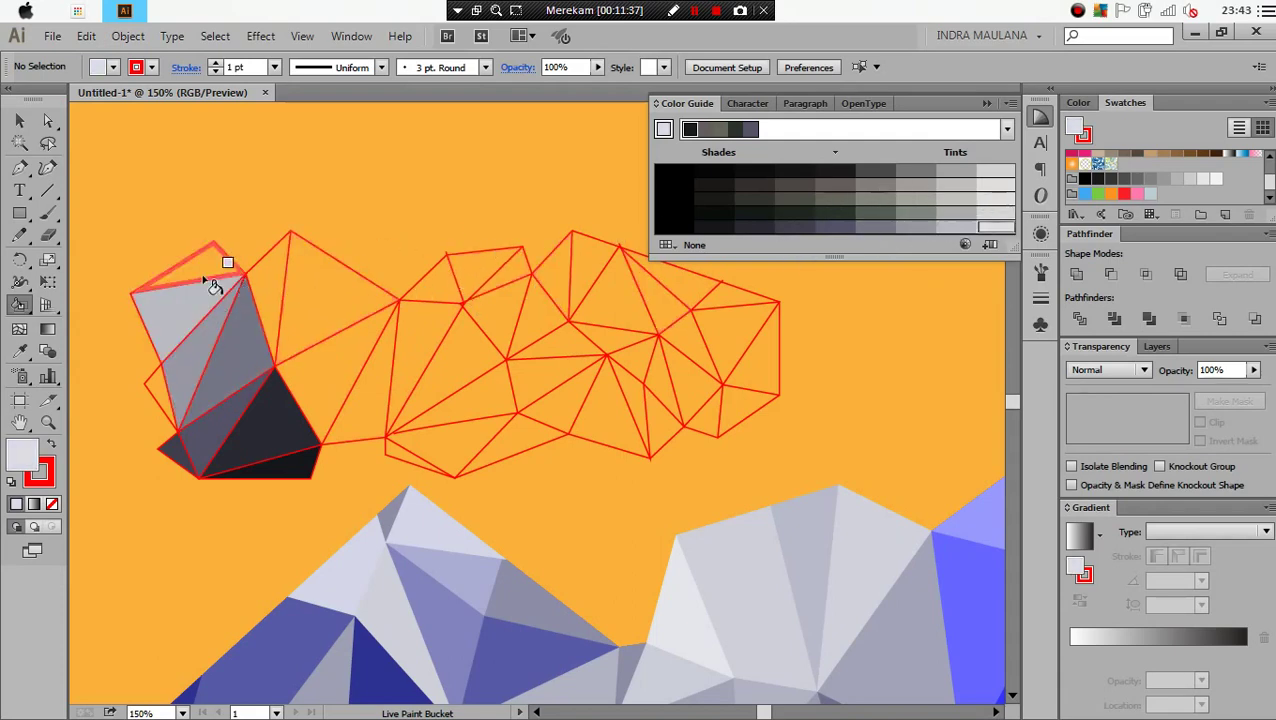
click(218, 280)
Paint the next top triangles light grey and a lower triangle medium grey
click(985, 215)
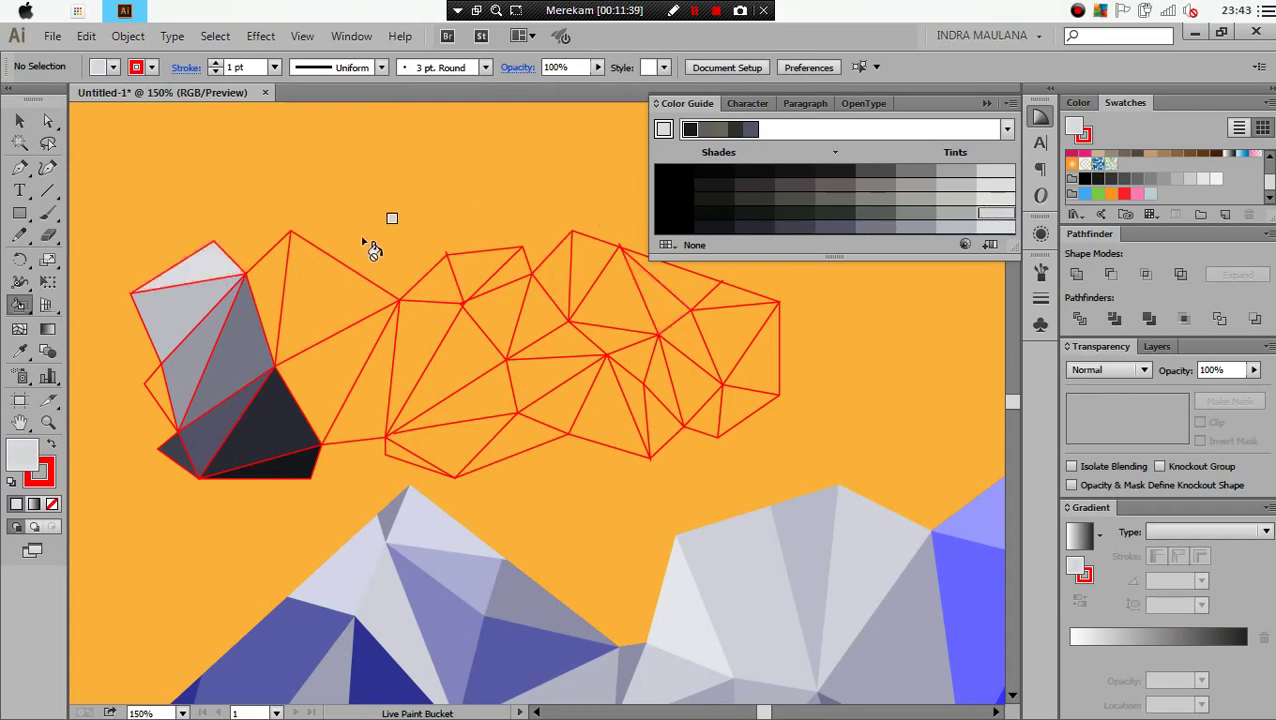
click(262, 272)
click(952, 215)
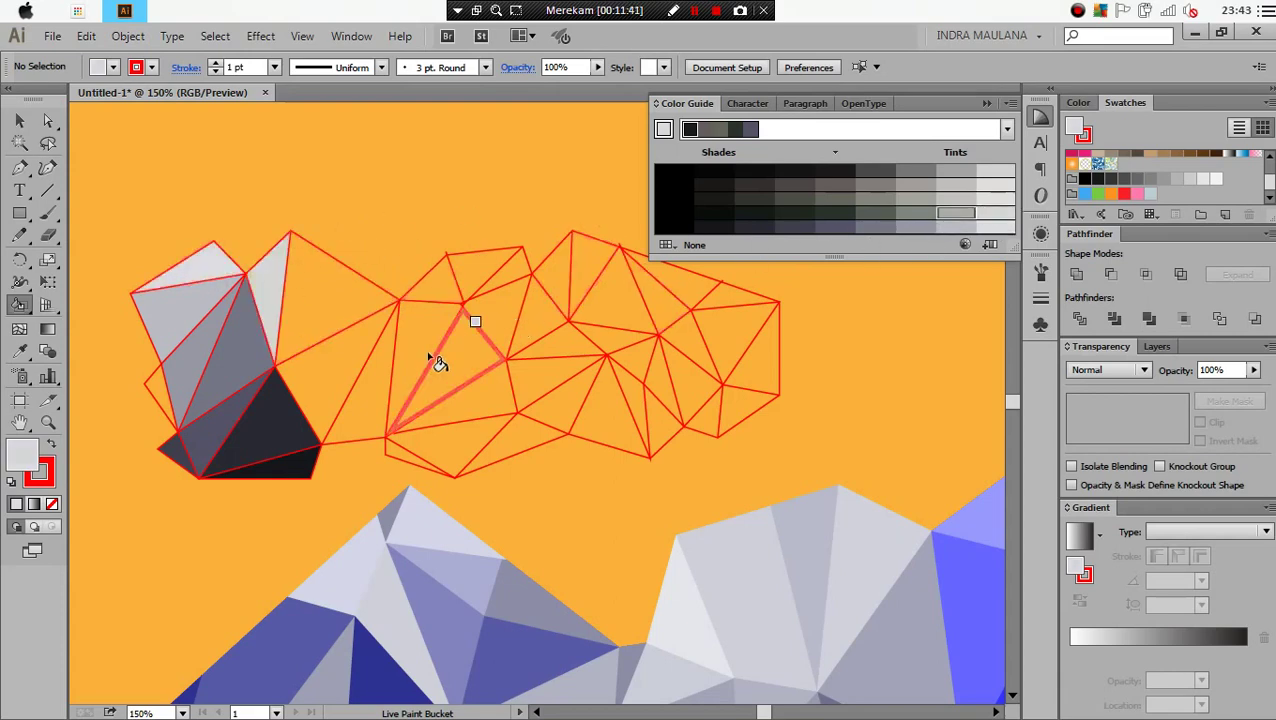
click(315, 300)
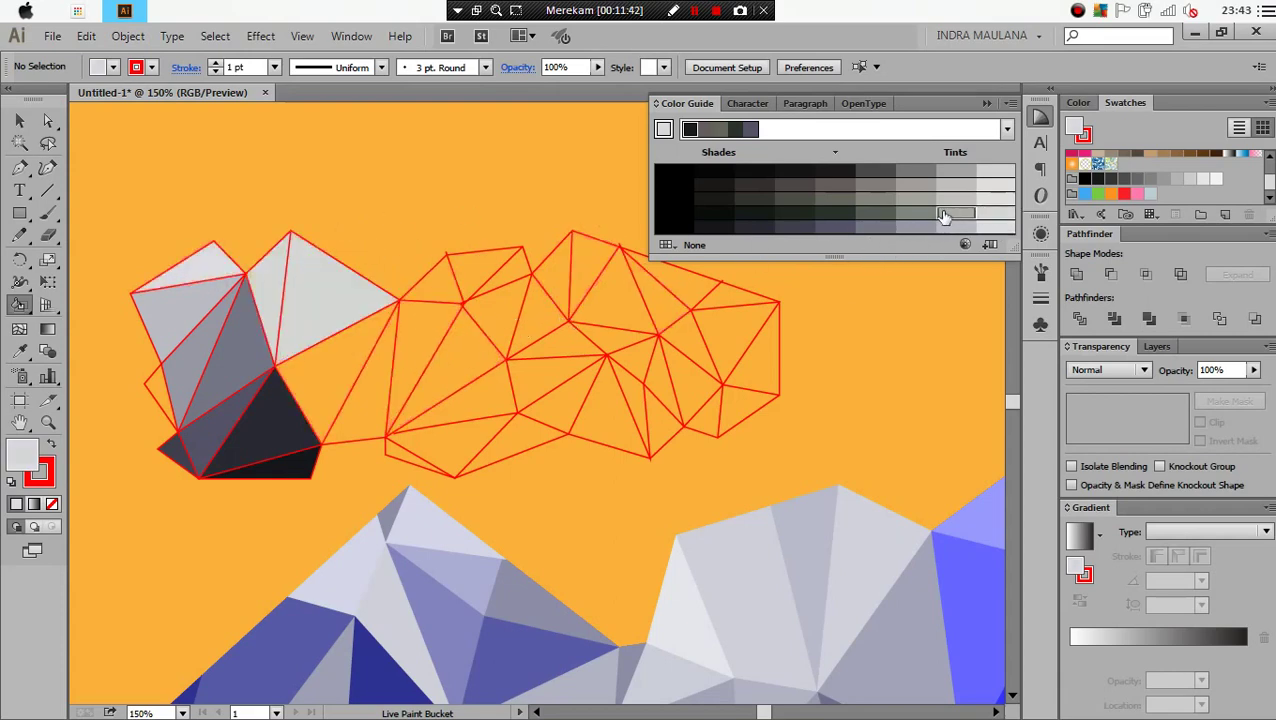
click(322, 378)
click(871, 218)
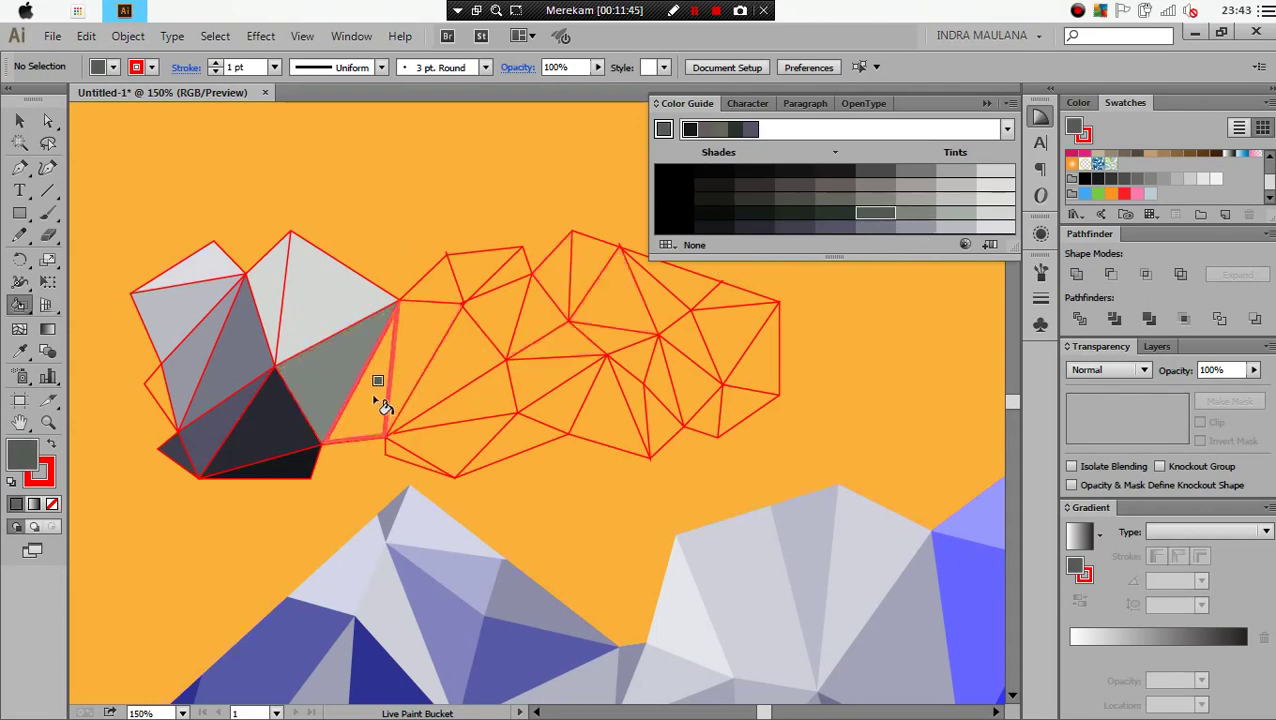
Fill the lower middle triangle dark grey and neighbouring triangles lighter grey tints
click(379, 398)
click(916, 198)
click(421, 365)
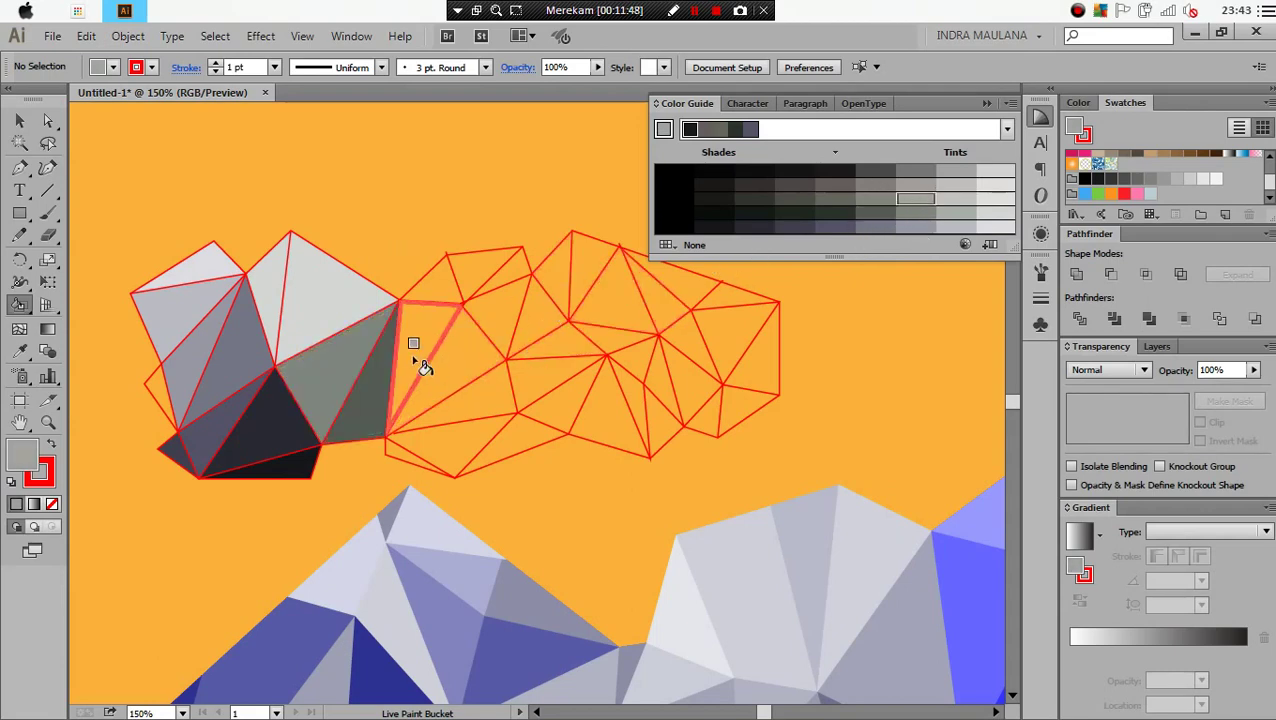
click(958, 200)
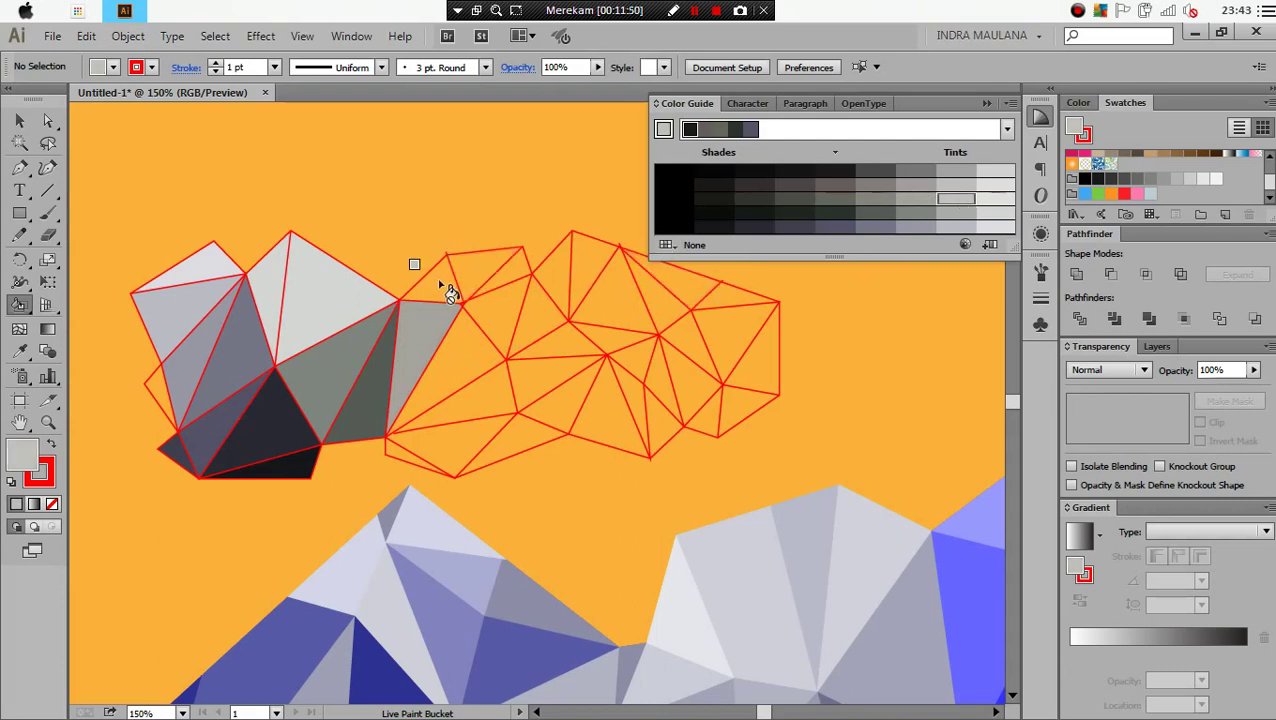
click(413, 262)
Dismiss the warning and fill two small top cloud triangles with light grey
click(852, 466)
click(993, 203)
click(492, 263)
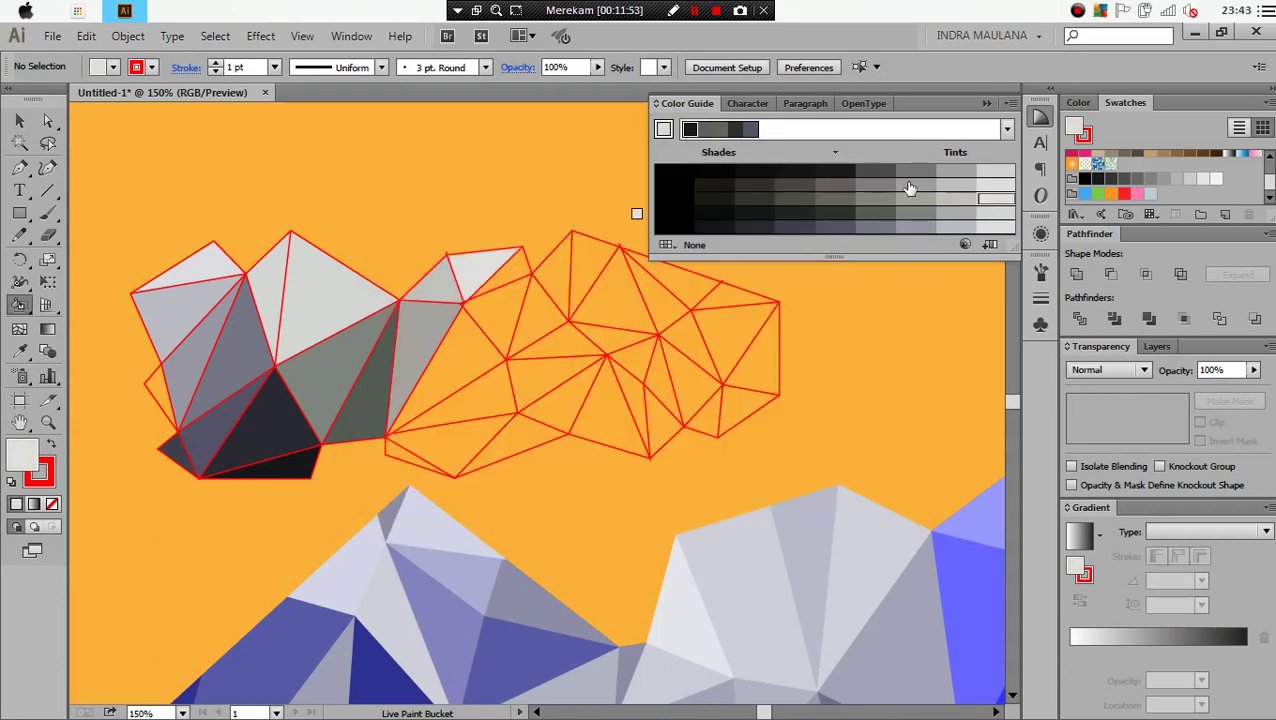
click(1010, 174)
click(556, 270)
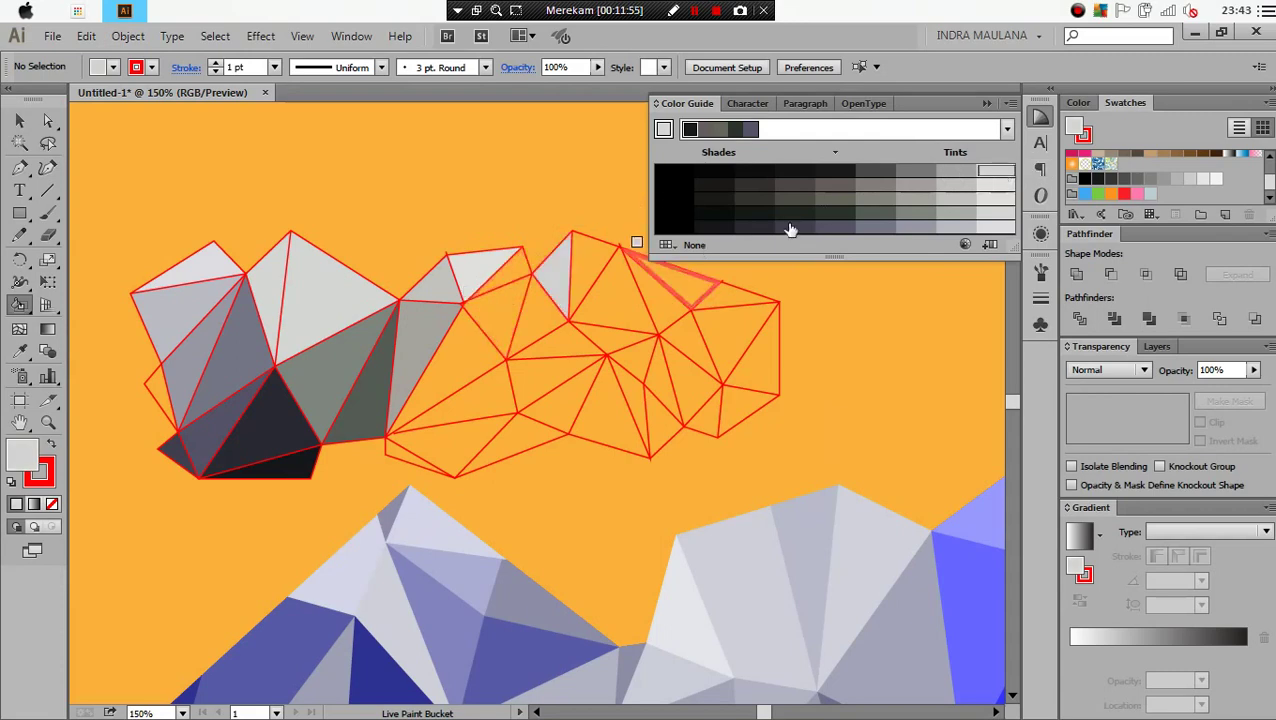
Fill the triangles below and the central triangle with mid and dark greys
click(935, 190)
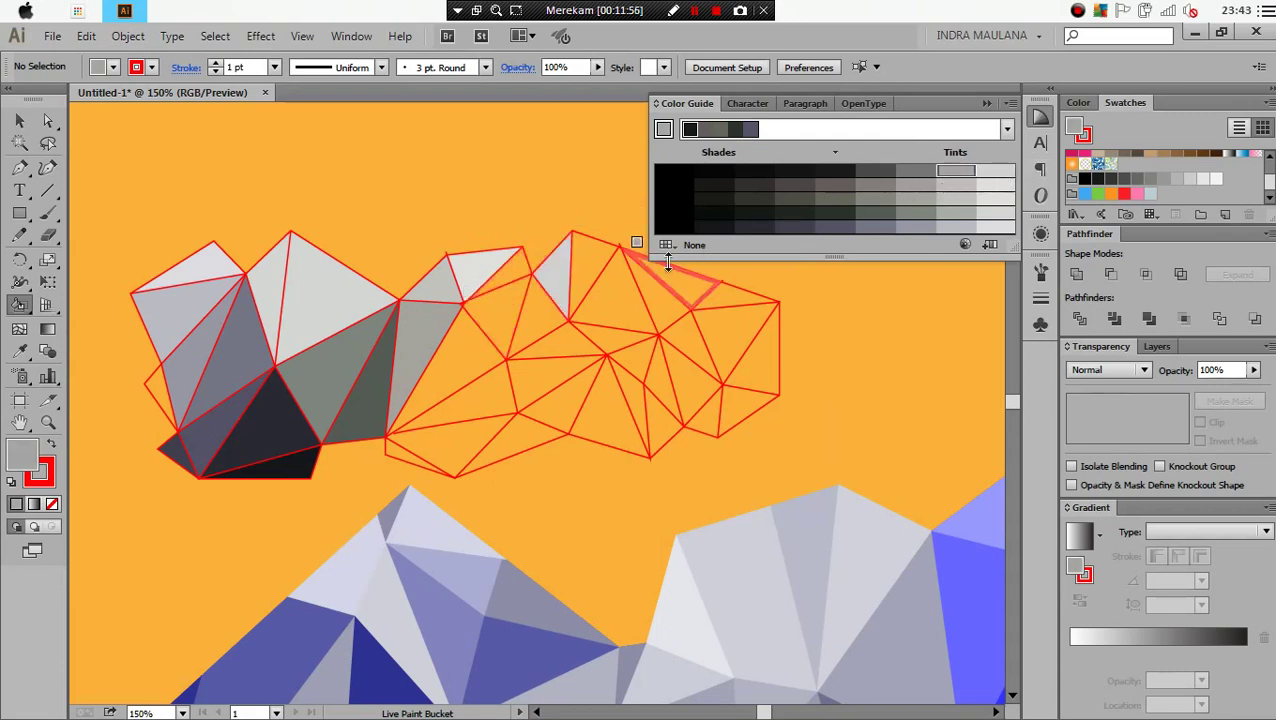
click(915, 172)
click(538, 312)
click(502, 392)
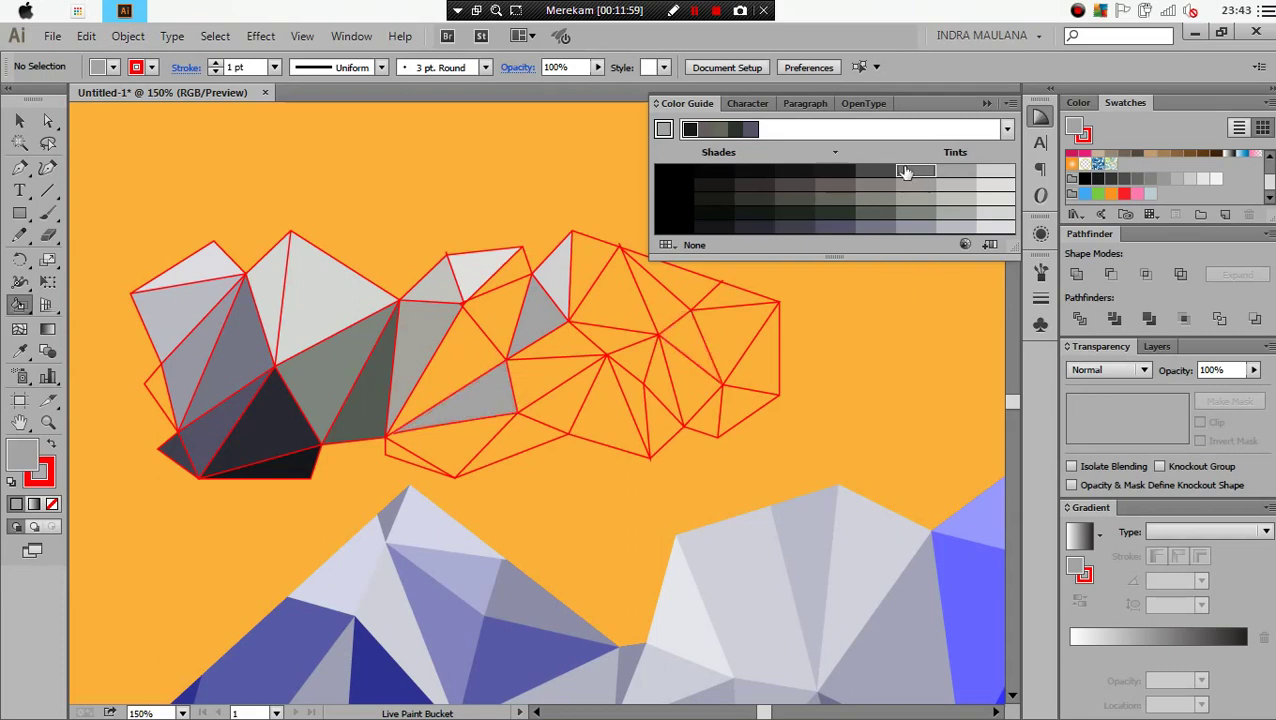
click(875, 172)
click(452, 348)
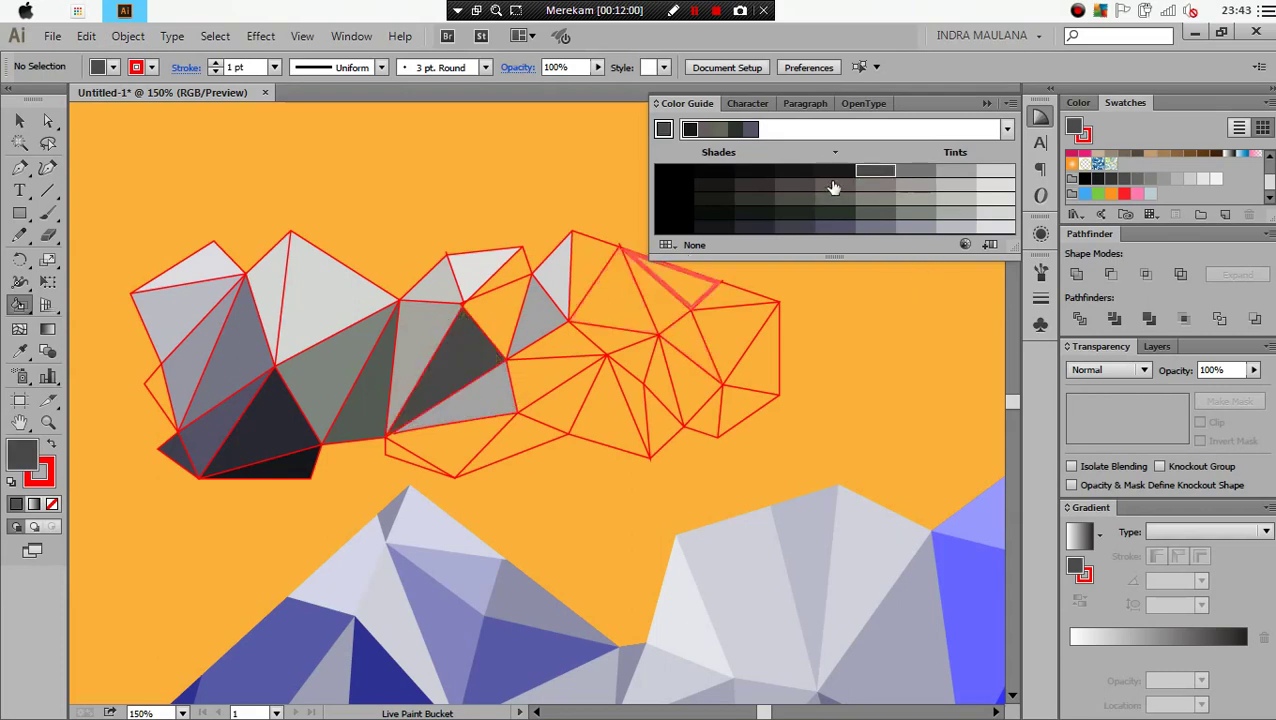
click(910, 178)
click(510, 310)
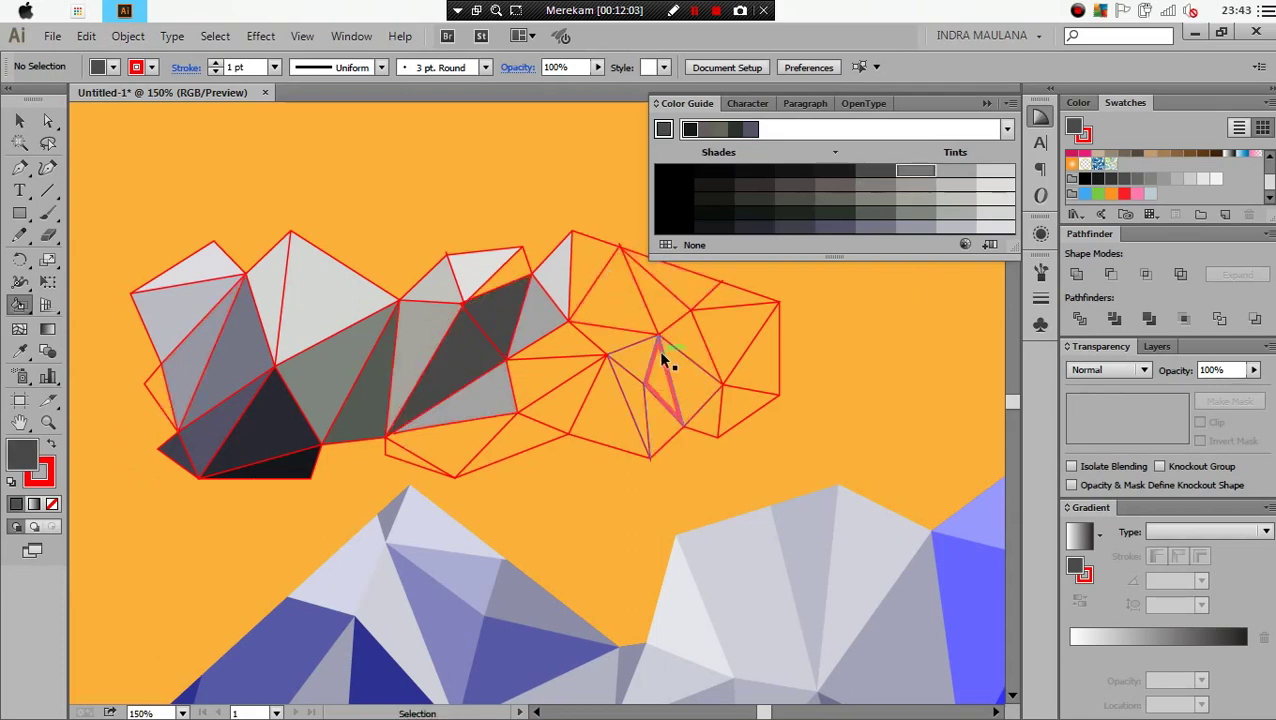
Undo the mistaken dark fill and repaint the central triangles in bluish greys
key(ctrl+z)
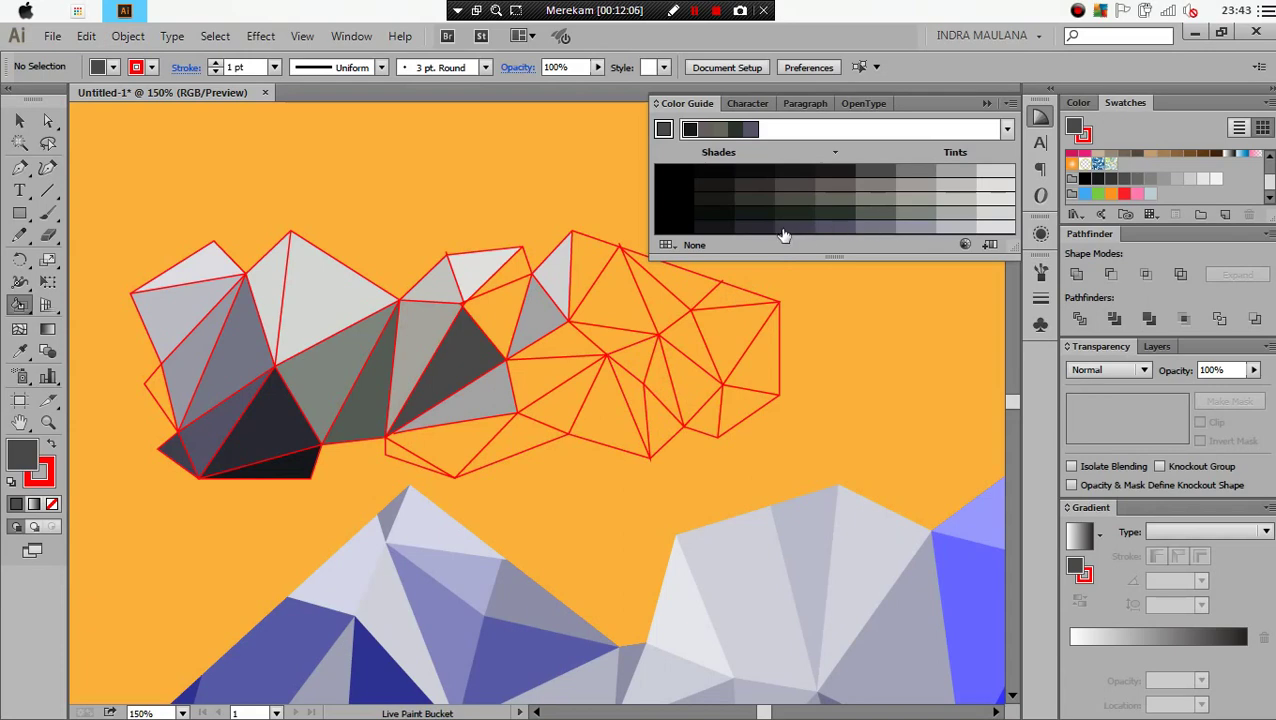
click(784, 228)
click(455, 360)
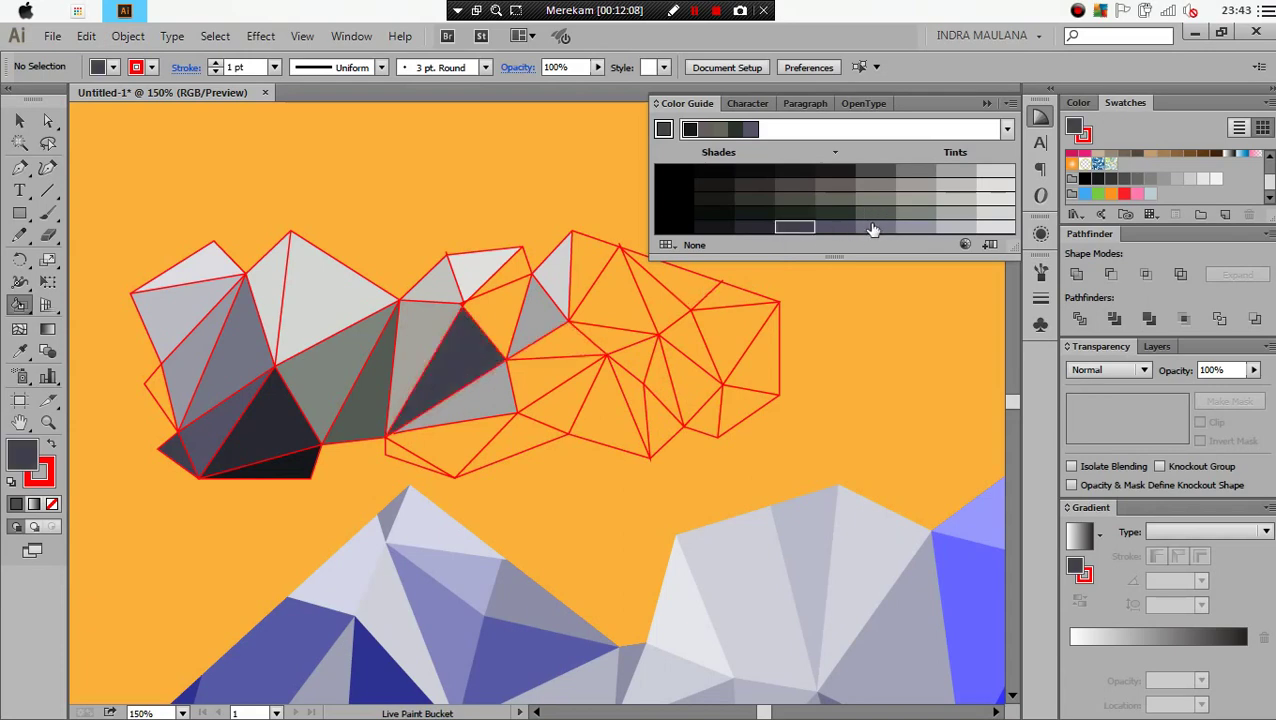
click(873, 227)
click(470, 365)
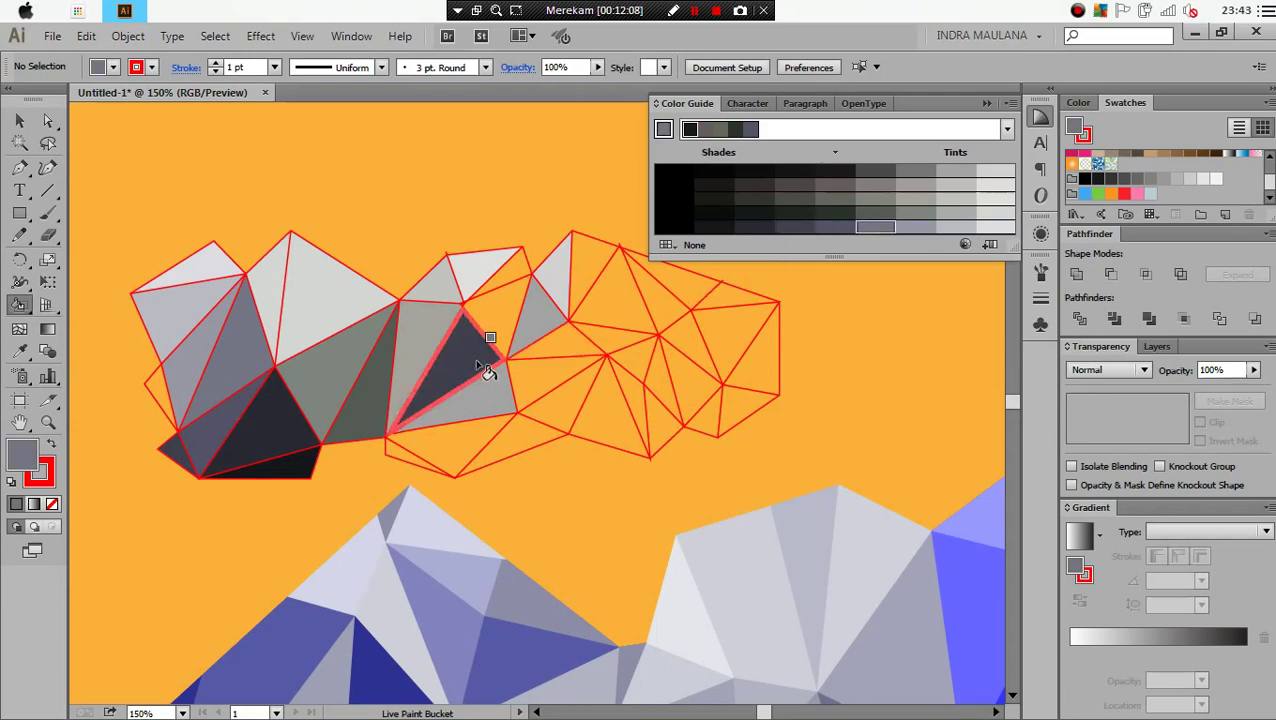
click(921, 232)
click(498, 322)
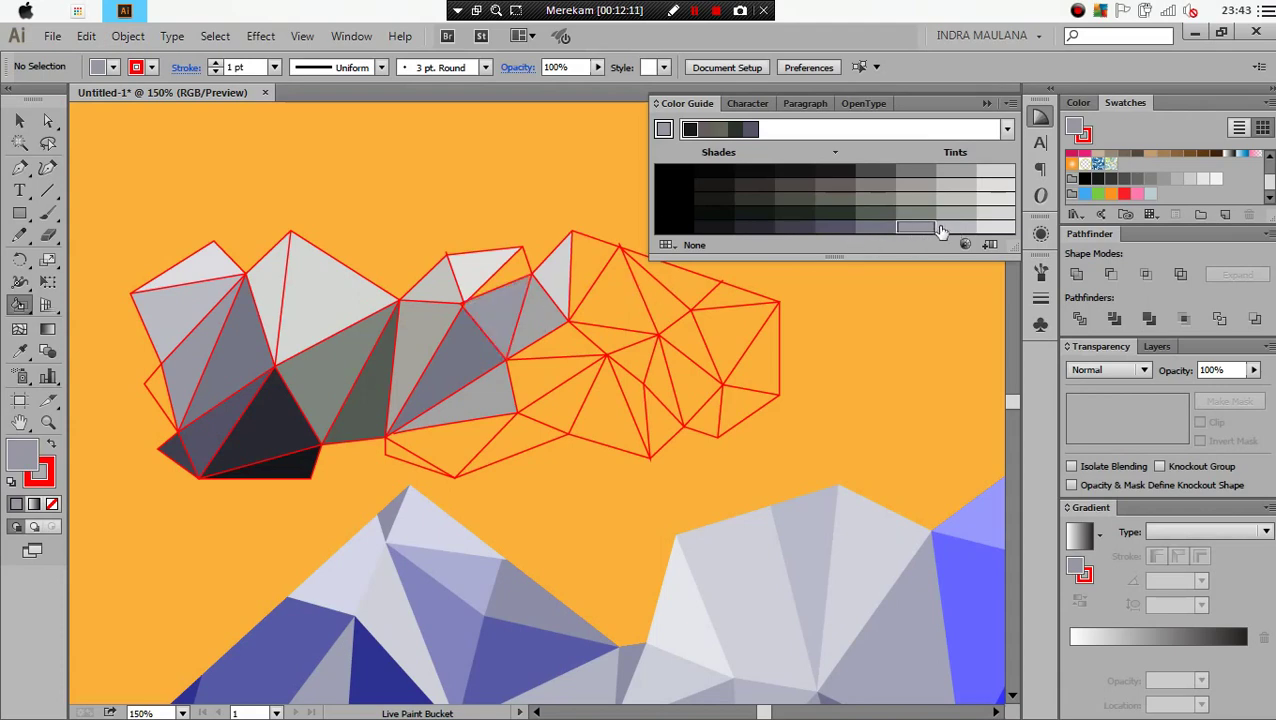
Repaint the upper-right and a left triangle with lighter tints, then set white as base colour
click(940, 231)
click(530, 310)
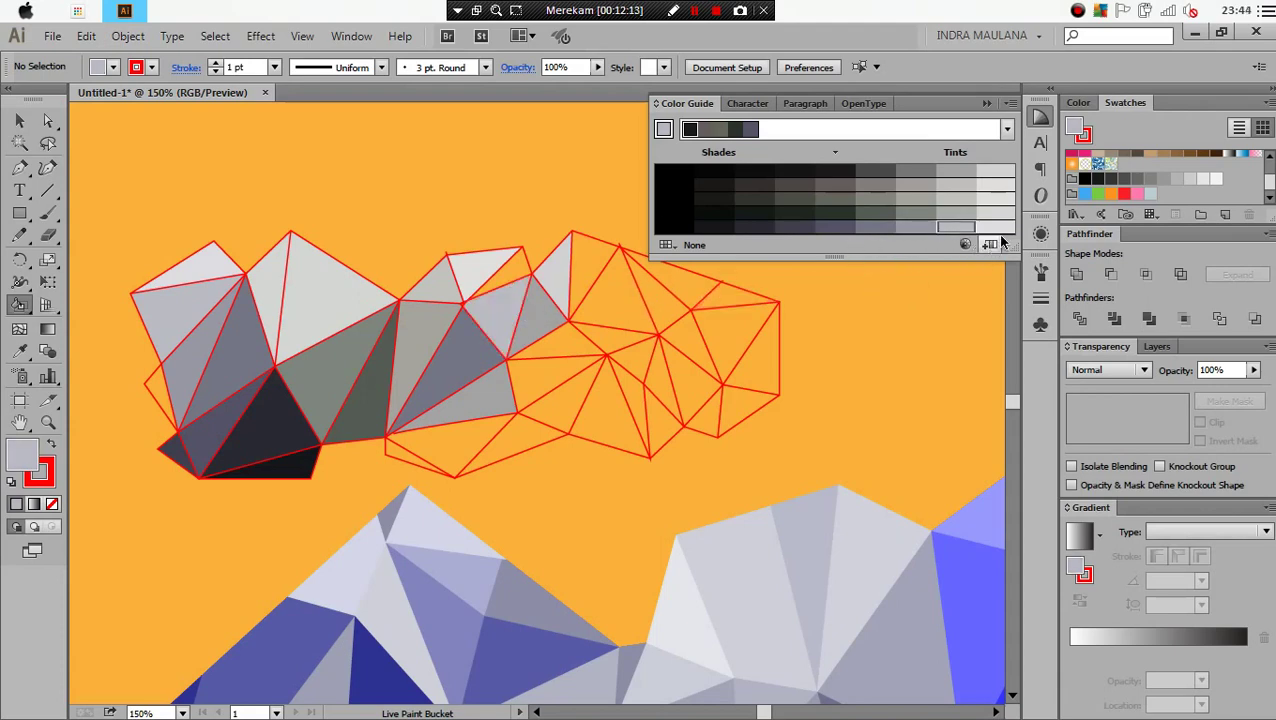
click(995, 228)
click(200, 375)
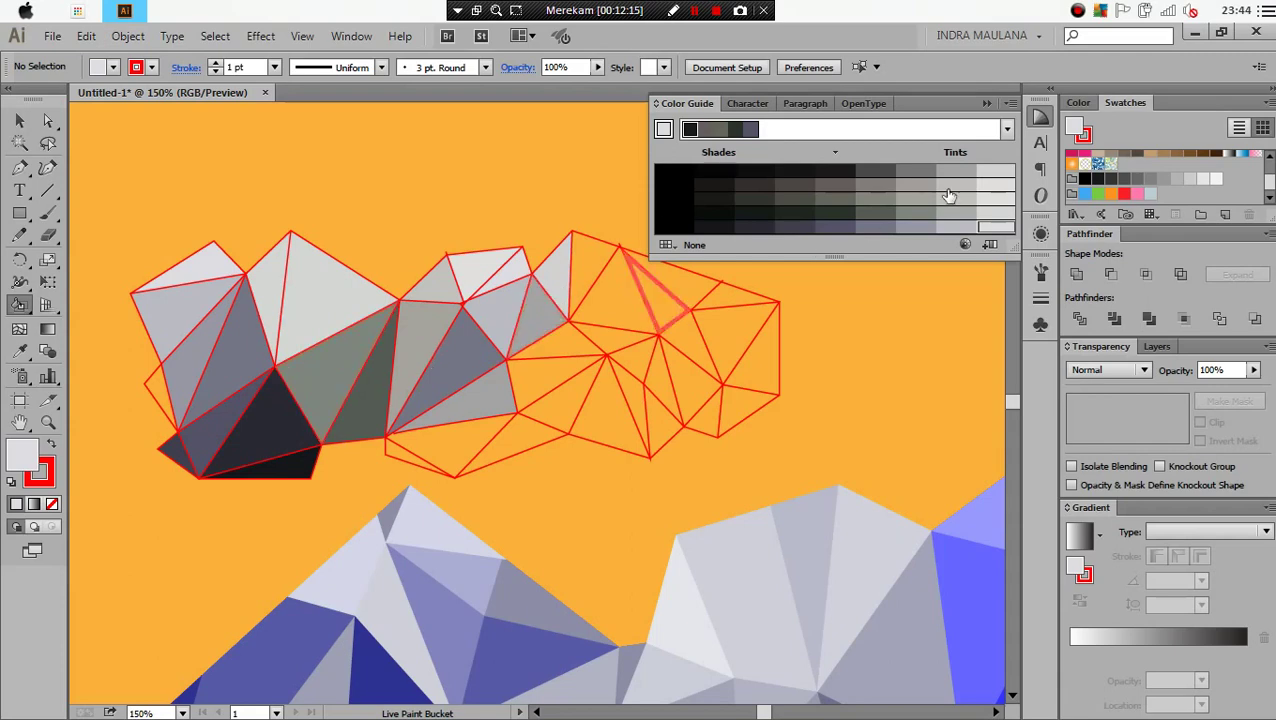
click(1216, 179)
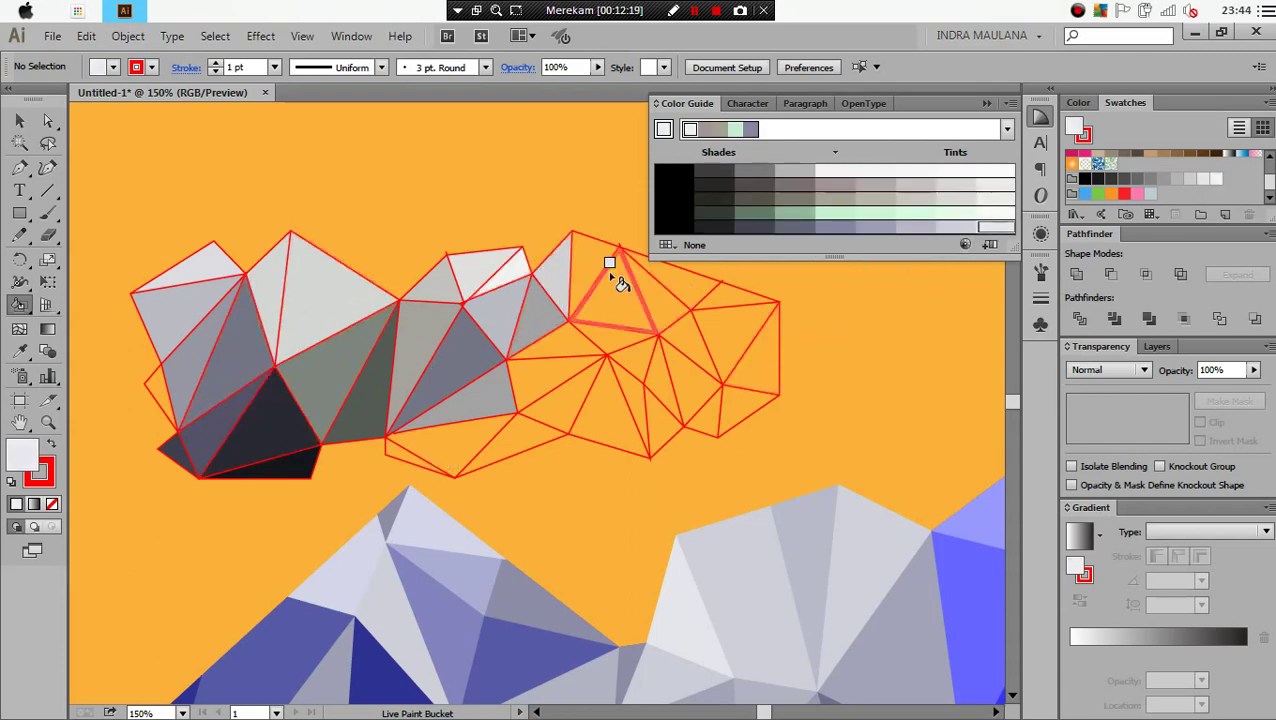
Fill the top triangles and the one below with light grey and lavender tints
click(672, 279)
drag(738, 342, 638, 342)
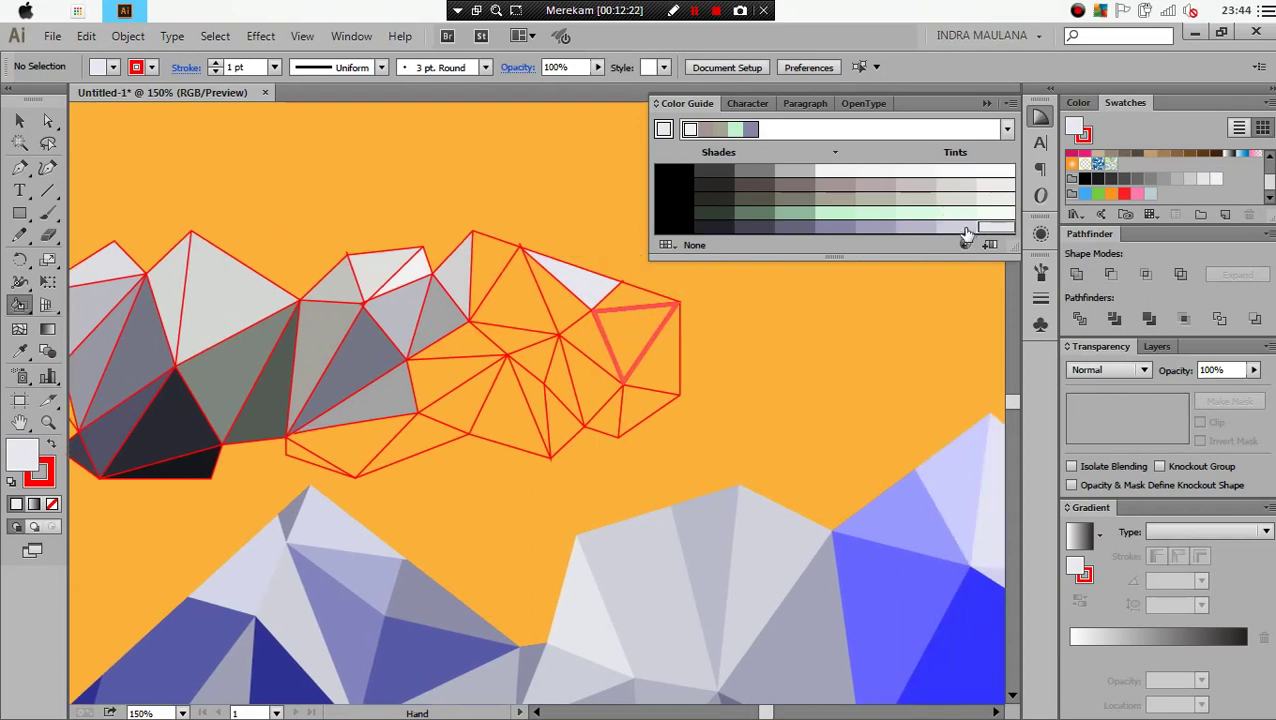
click(958, 228)
click(558, 290)
click(918, 228)
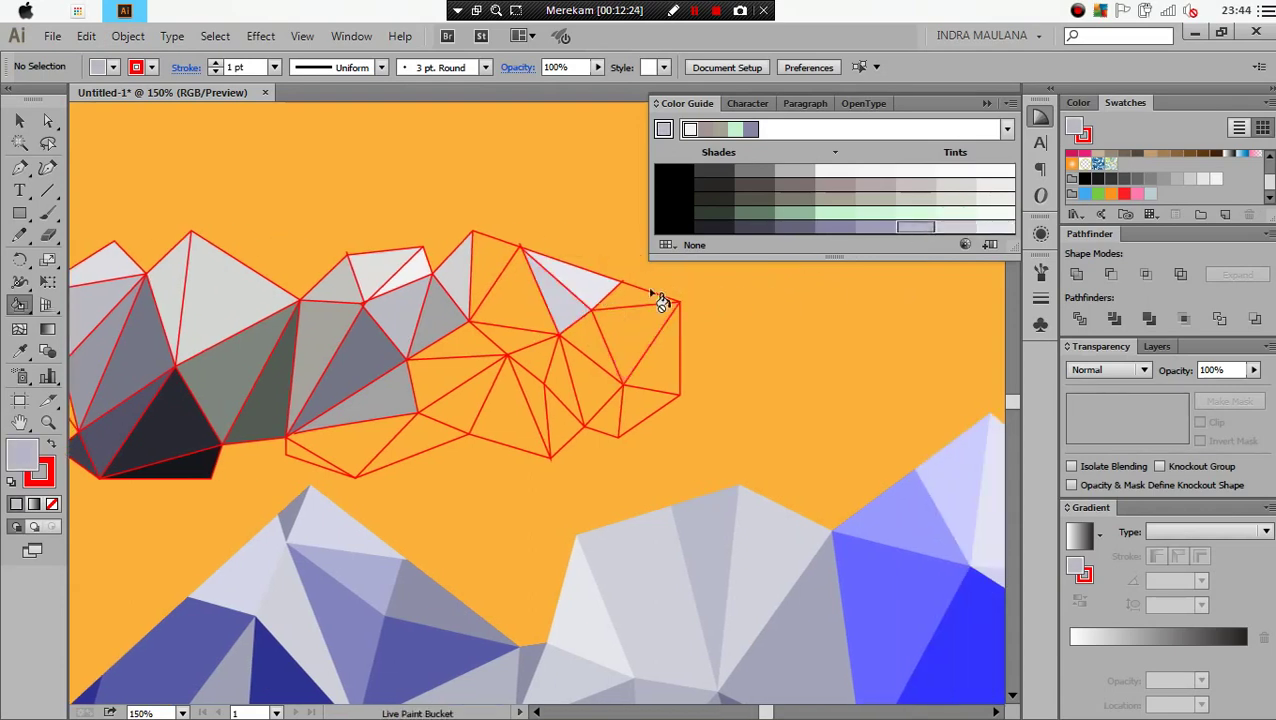
click(530, 288)
click(876, 228)
click(515, 340)
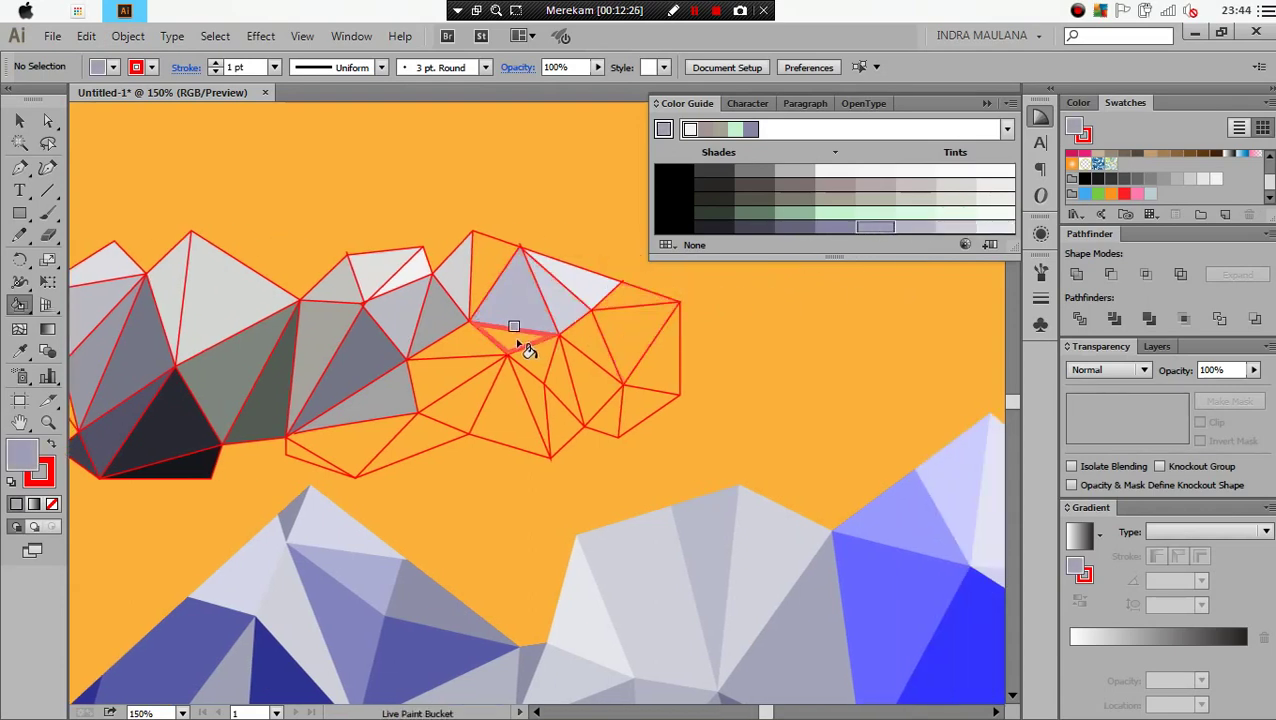
Paint several lower triangles with darker lavender and near-black shades
click(808, 228)
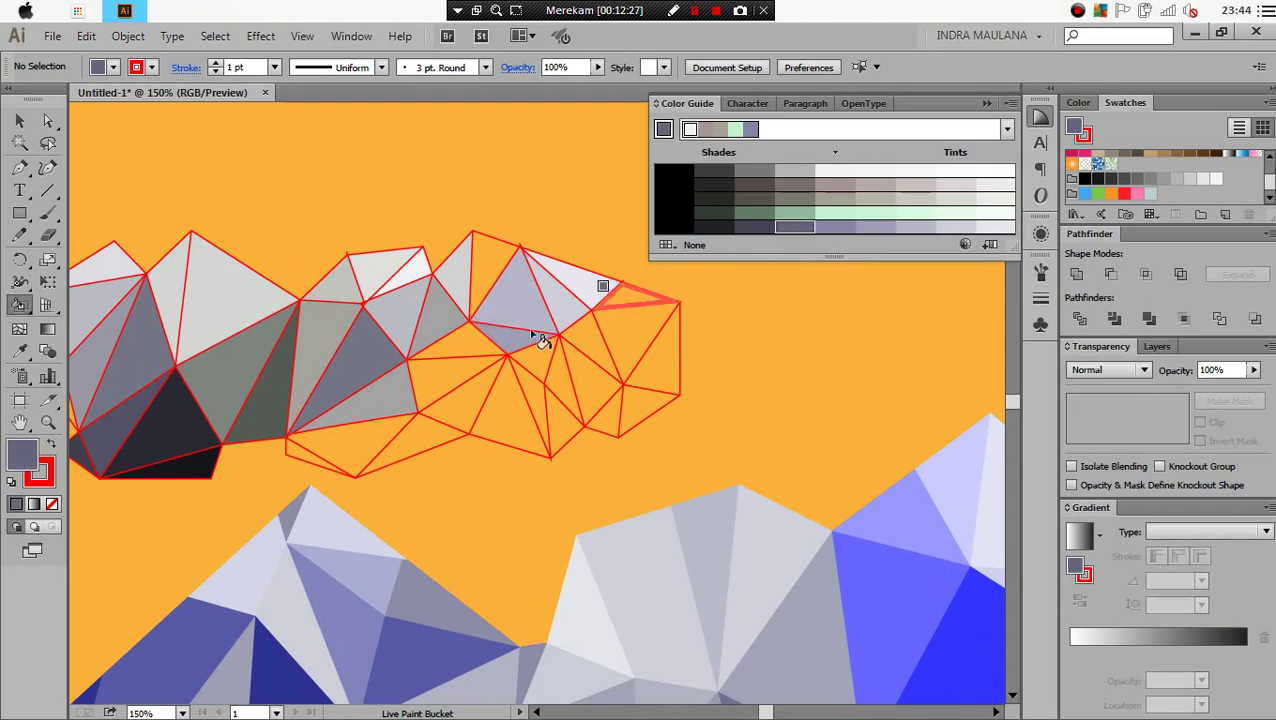
click(470, 345)
click(762, 228)
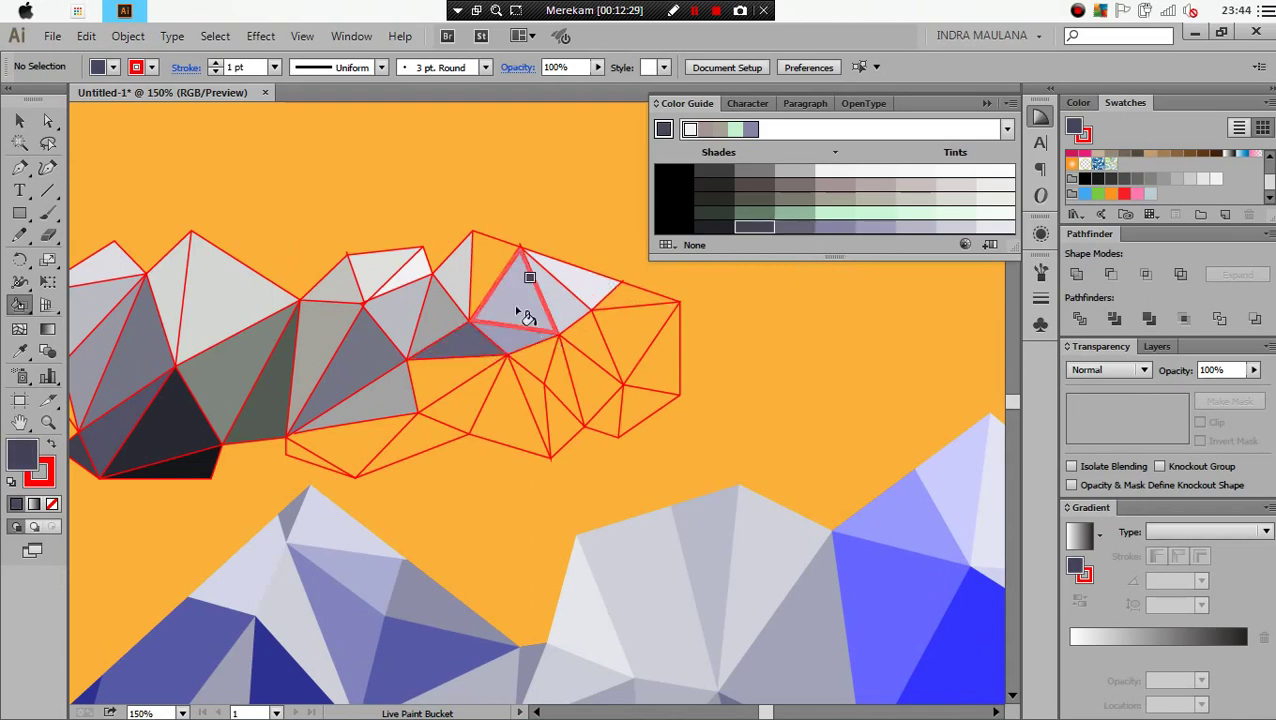
click(456, 362)
click(714, 228)
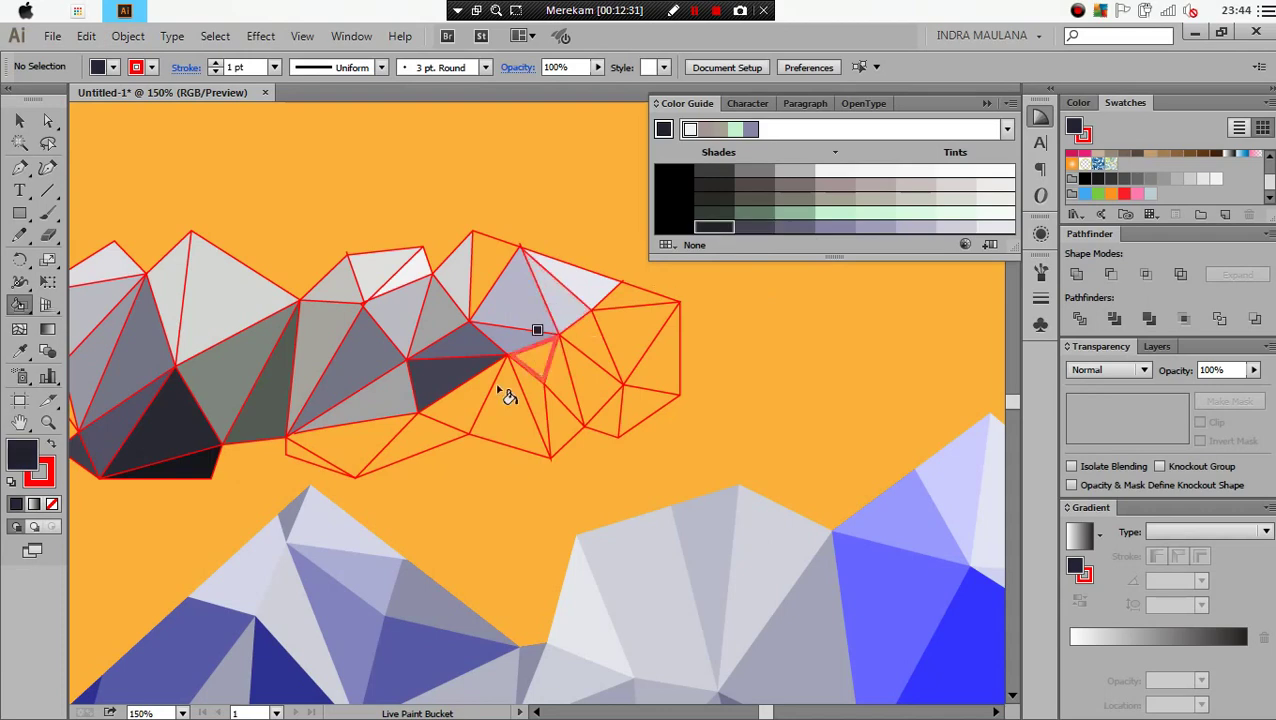
click(440, 436)
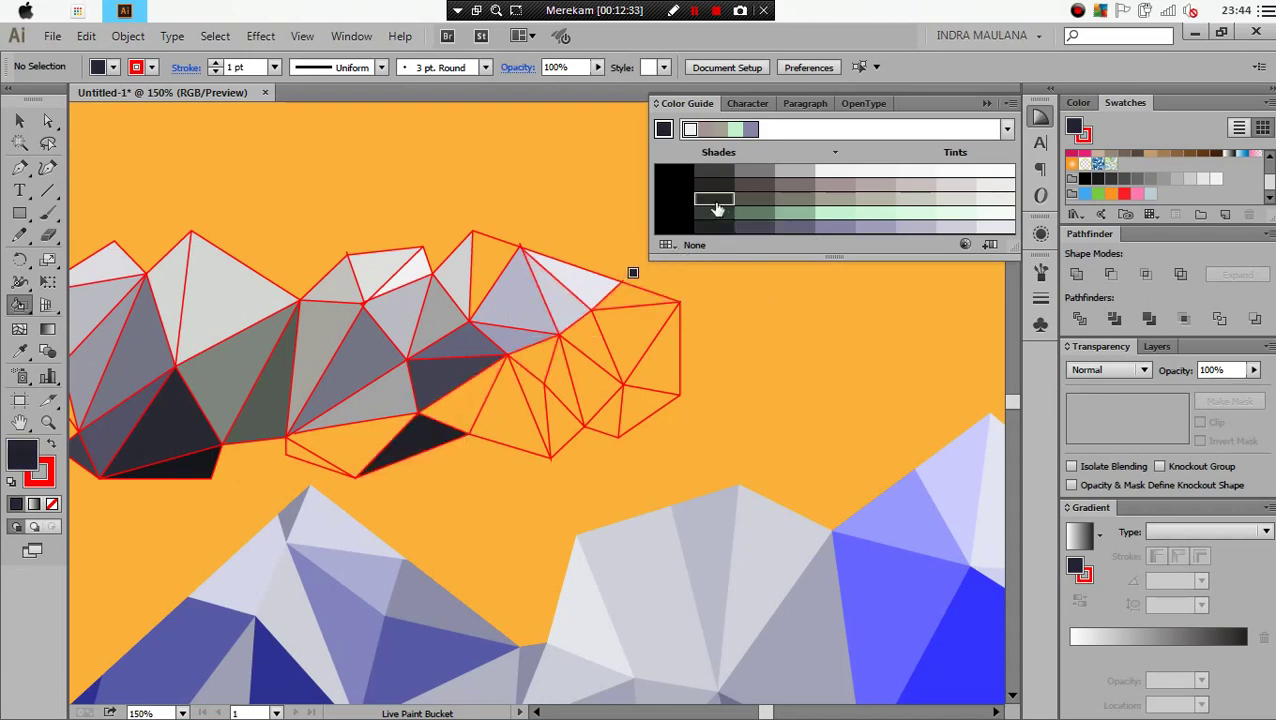
click(372, 425)
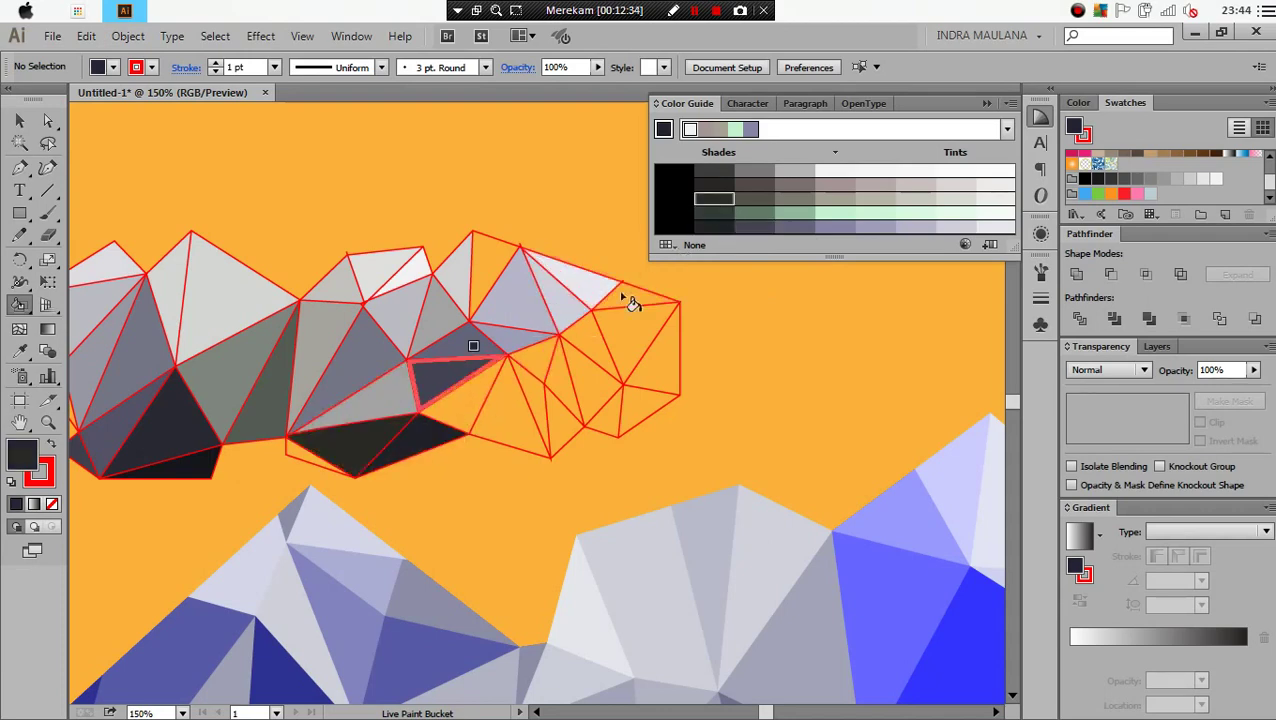
Fill small lower triangles with progressively lighter grey shades
click(757, 200)
click(302, 455)
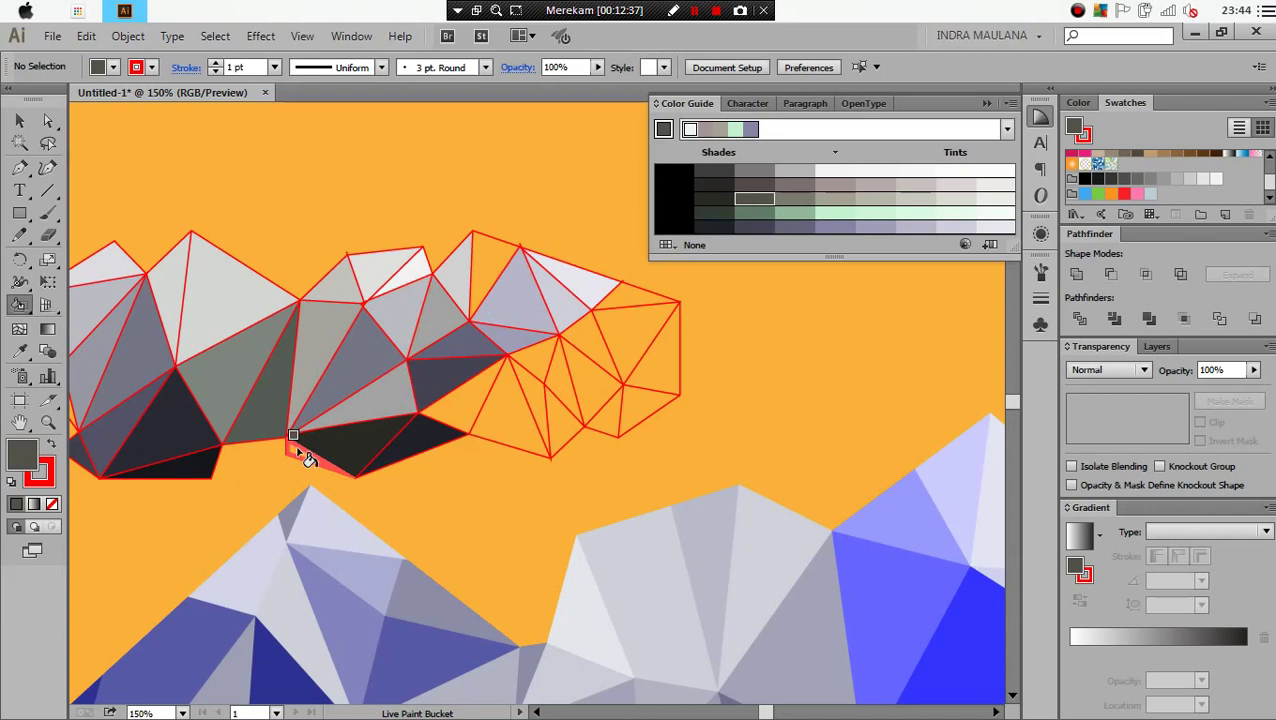
click(795, 198)
click(480, 412)
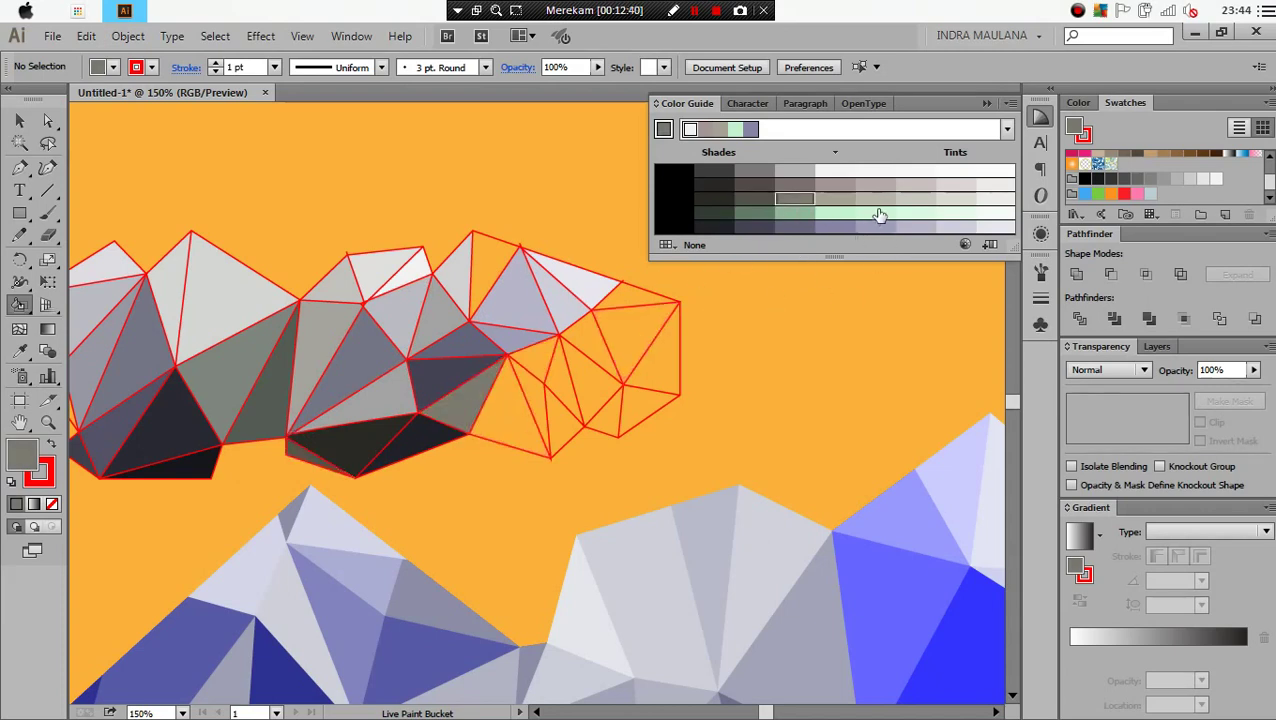
click(845, 200)
click(524, 425)
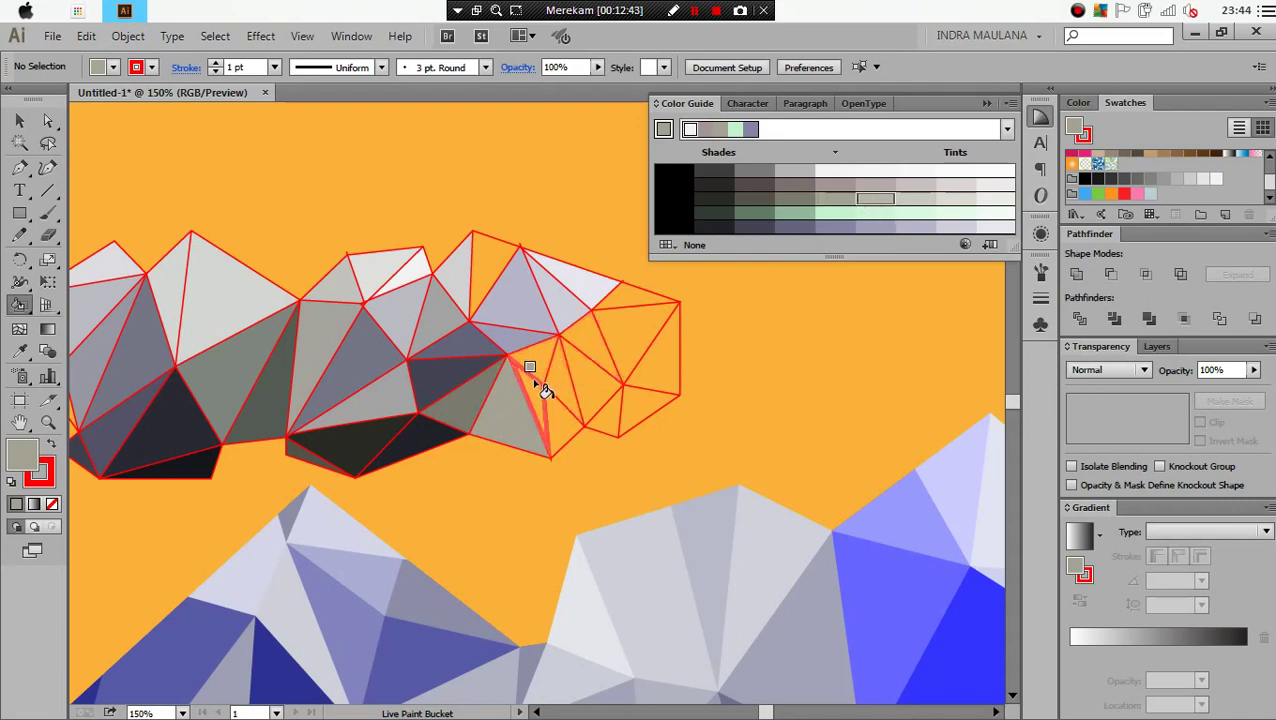
Fill the right-end cloud faces with light grey tints
click(915, 200)
click(524, 352)
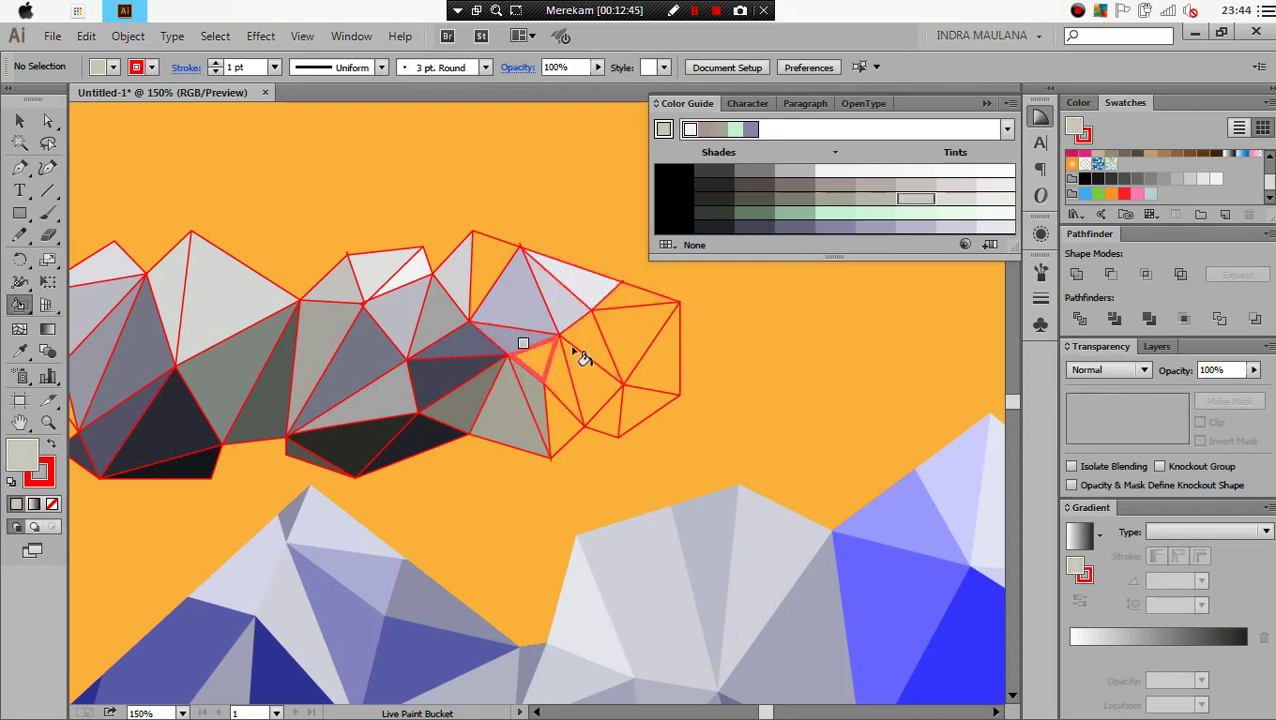
click(952, 199)
click(562, 378)
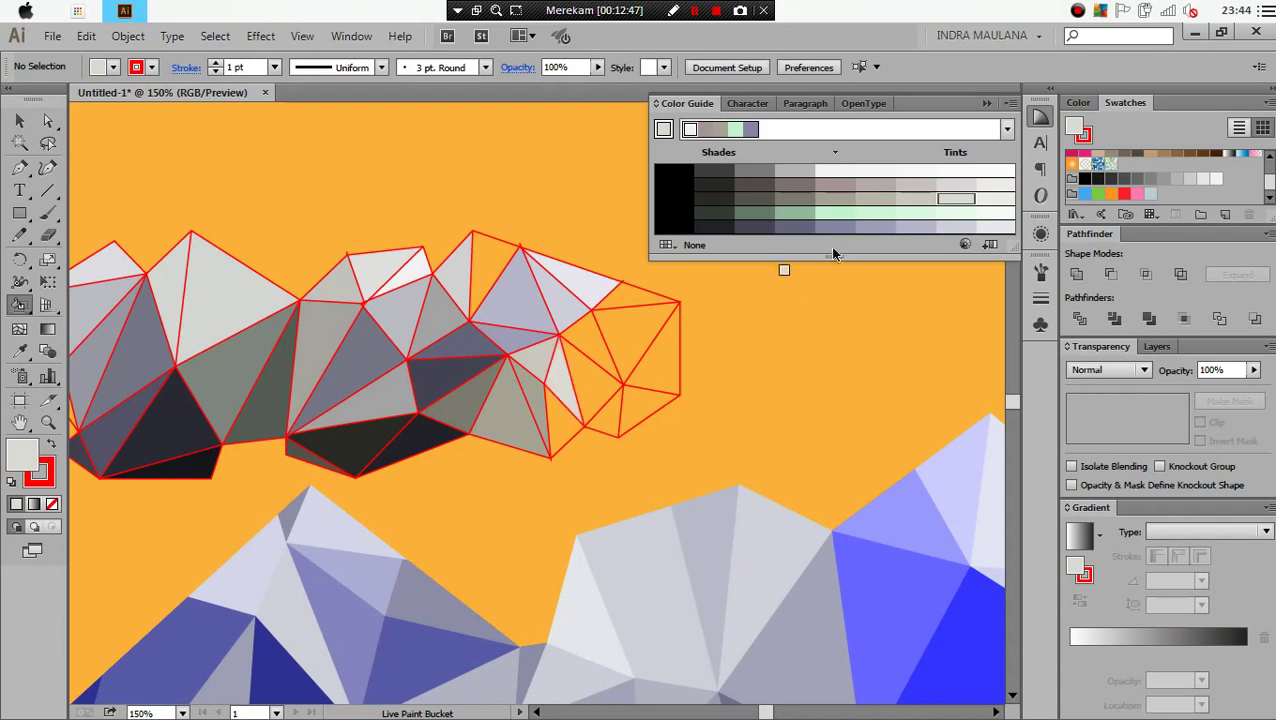
click(921, 200)
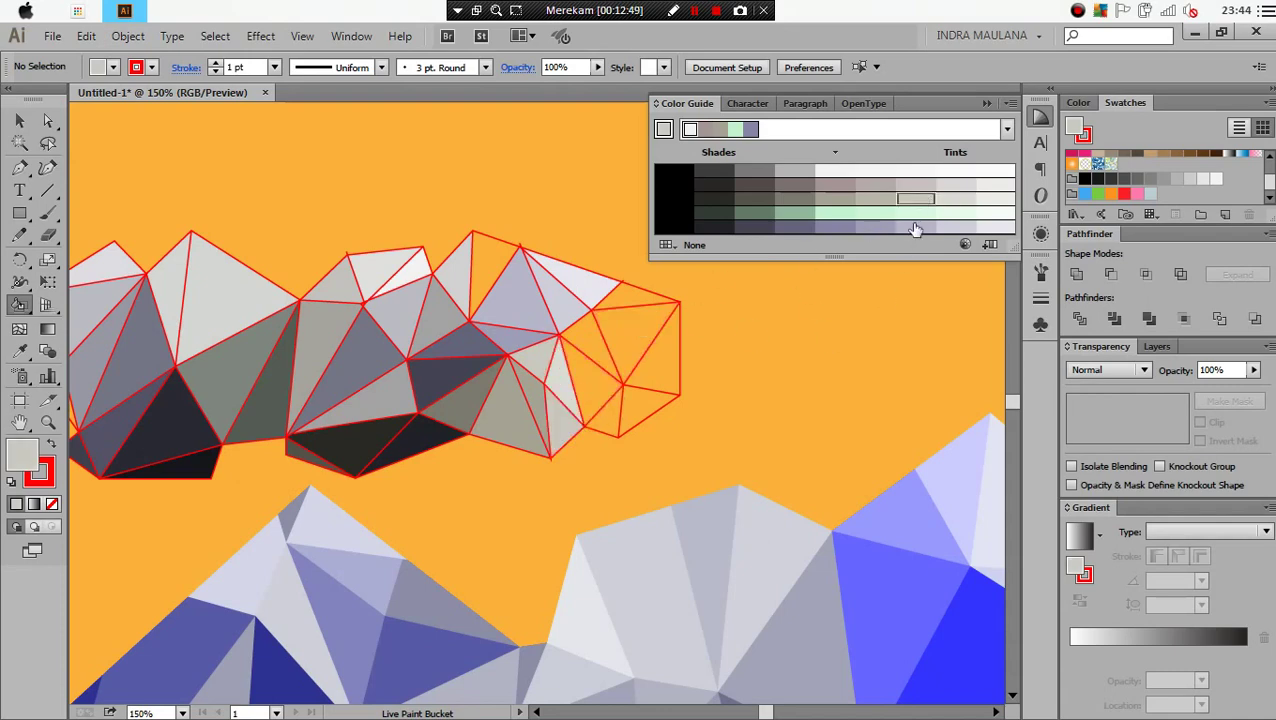
click(996, 185)
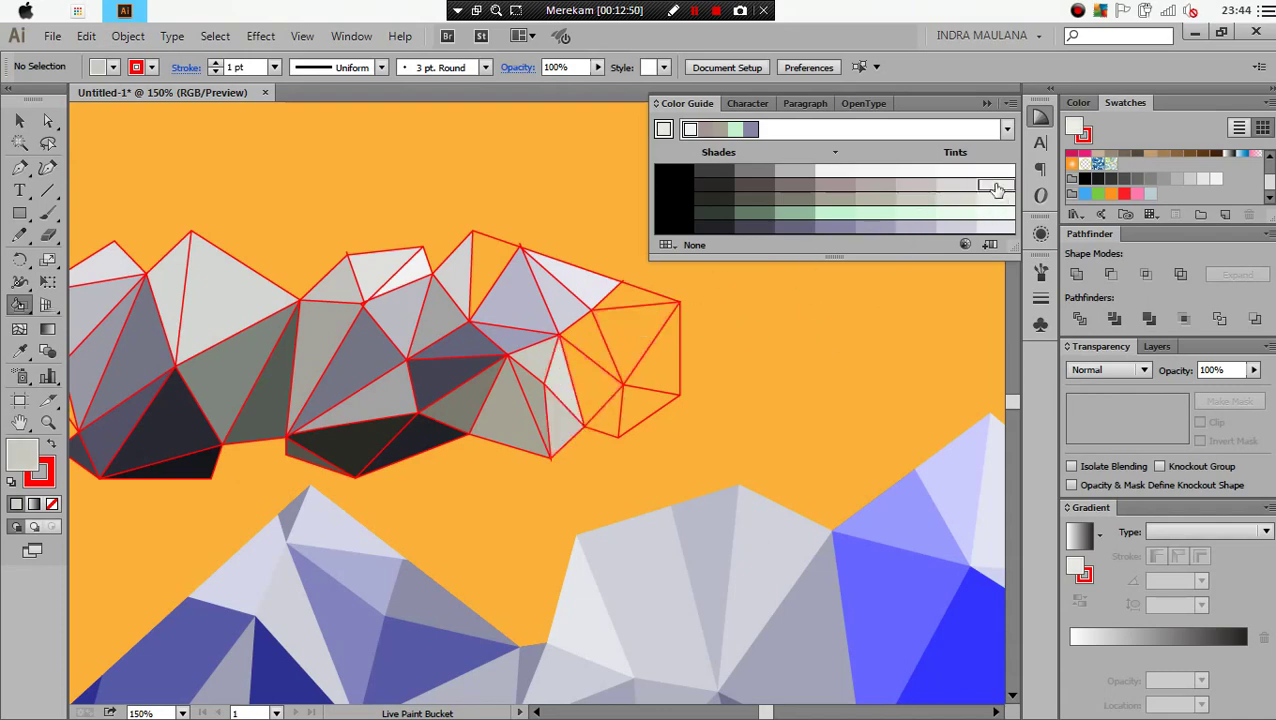
click(622, 322)
click(592, 338)
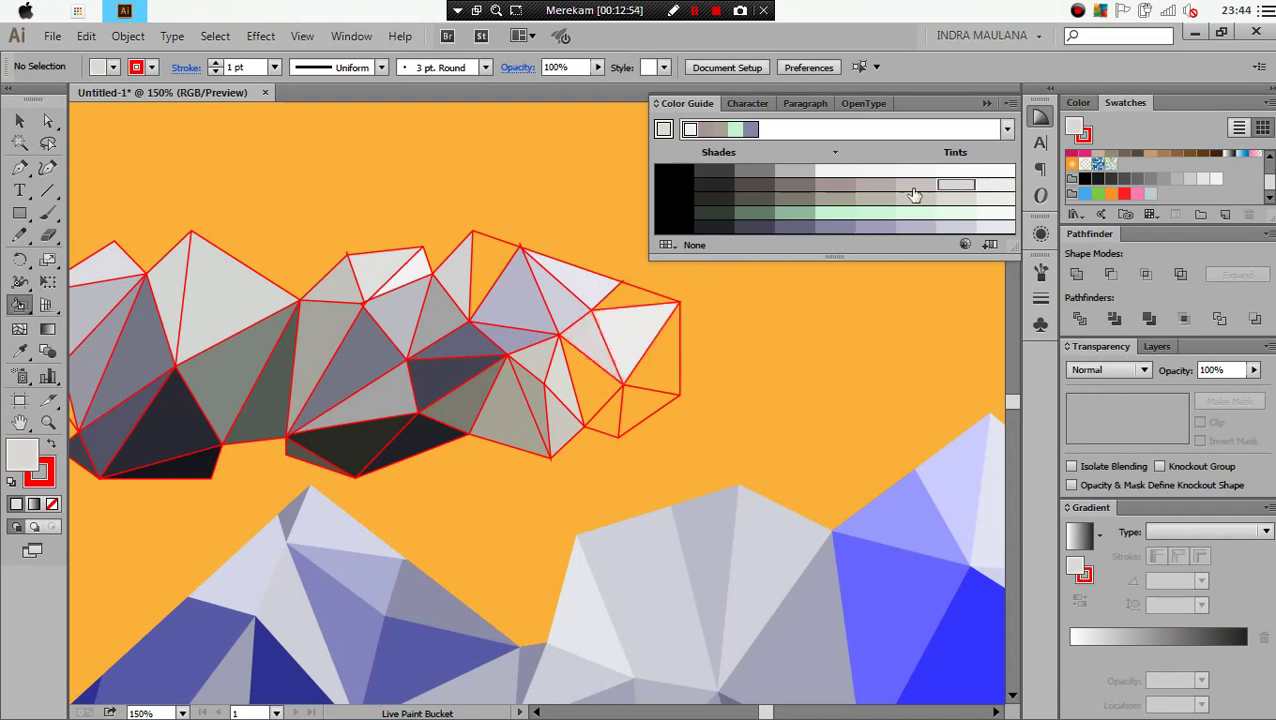
Repaint the lower right-end faces with darker and lighter grey tints
click(918, 186)
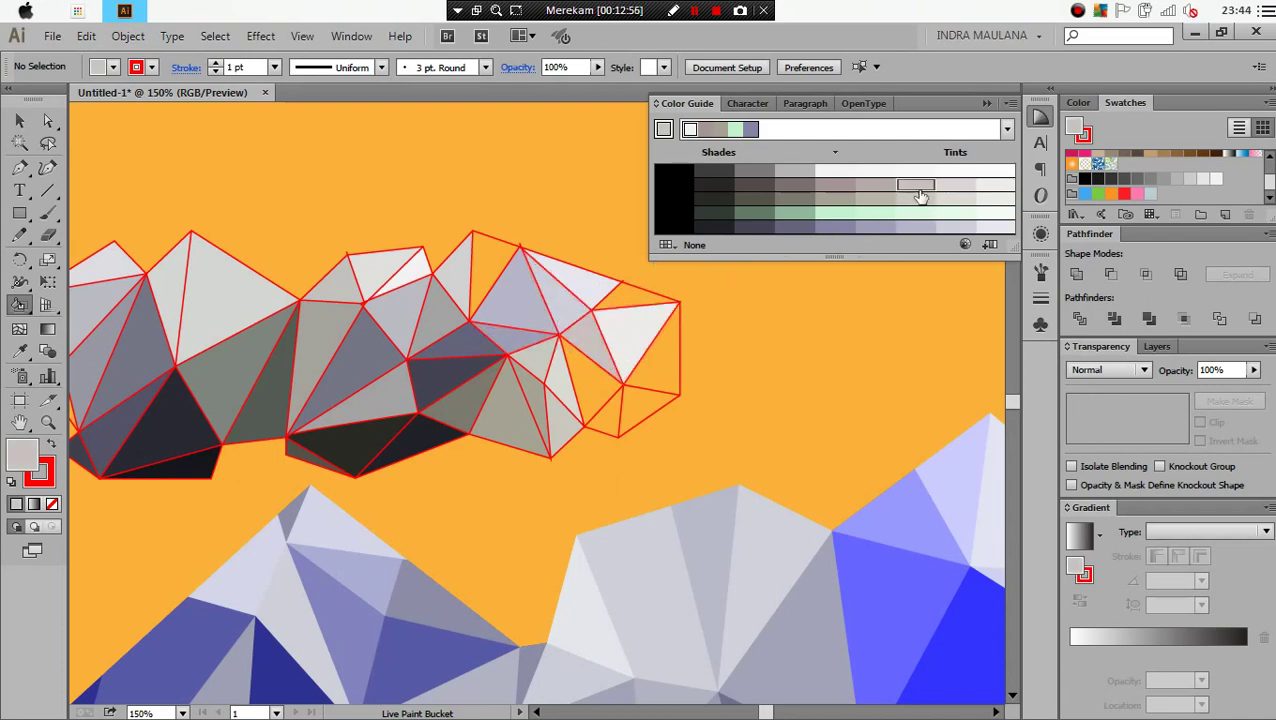
click(882, 187)
click(600, 392)
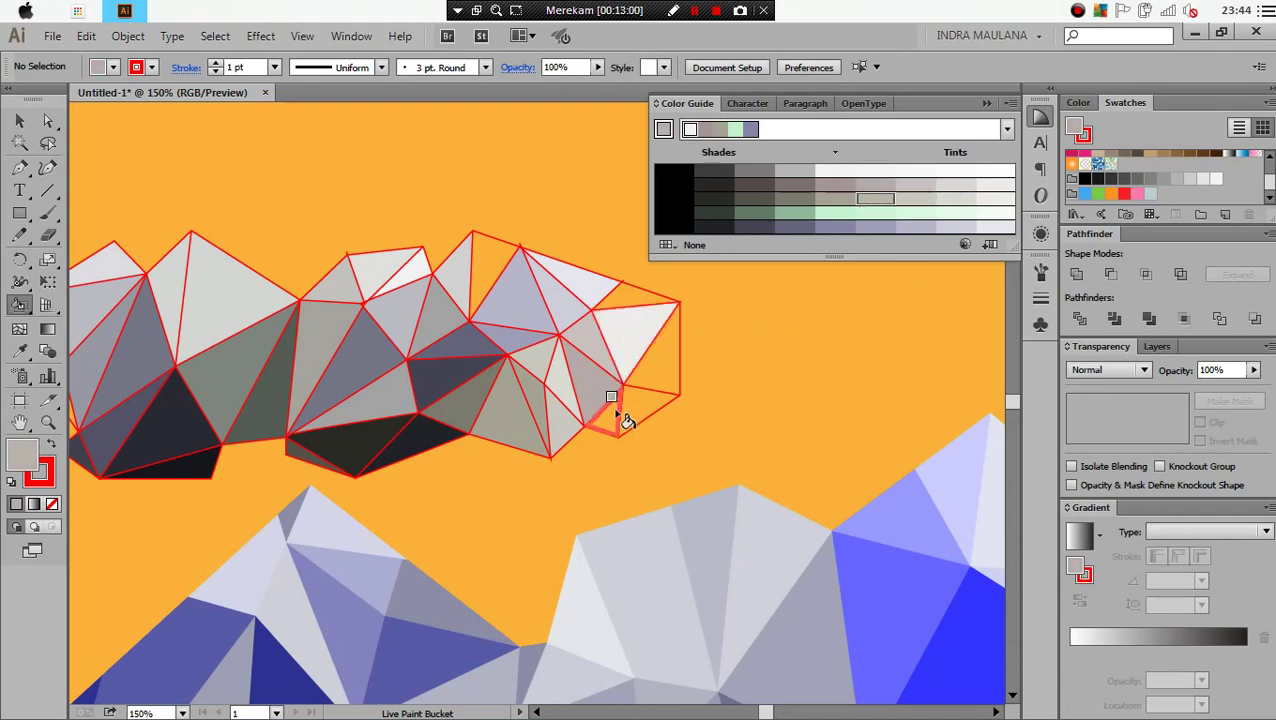
click(615, 415)
click(916, 200)
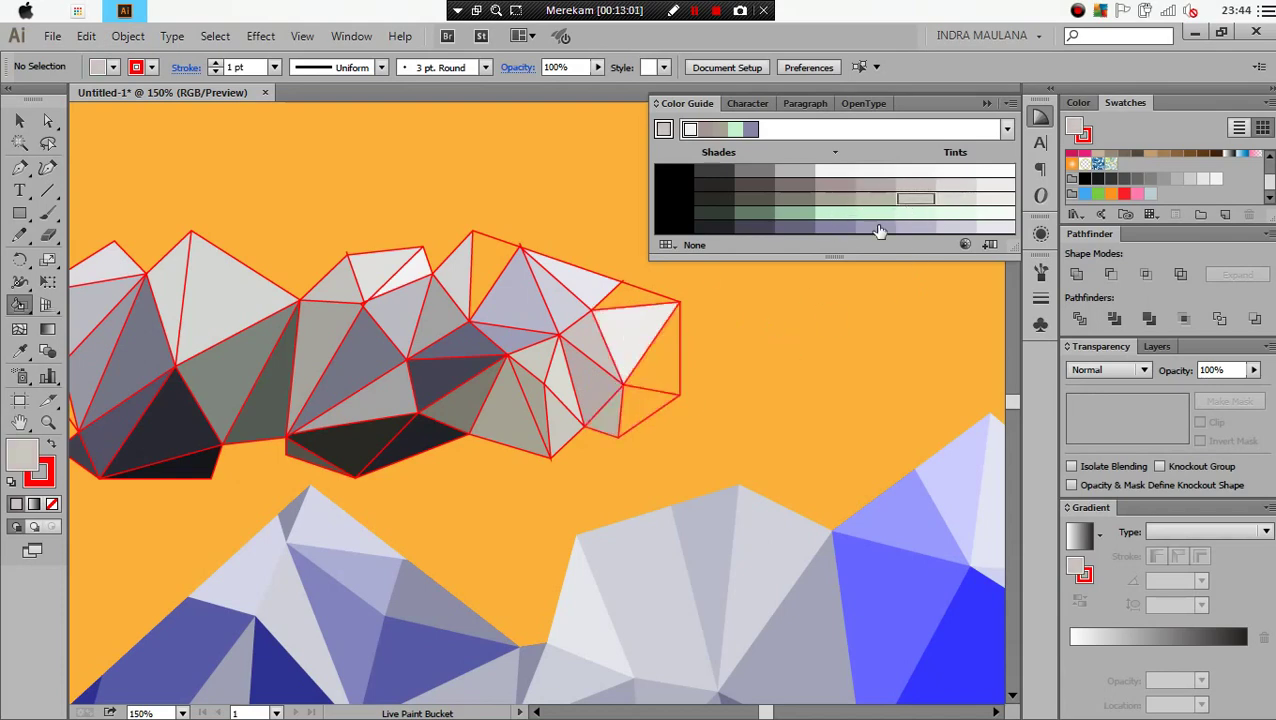
click(645, 405)
Repaint the right-edge, top-right and top triangles with the lightest grey tints
click(951, 200)
click(660, 368)
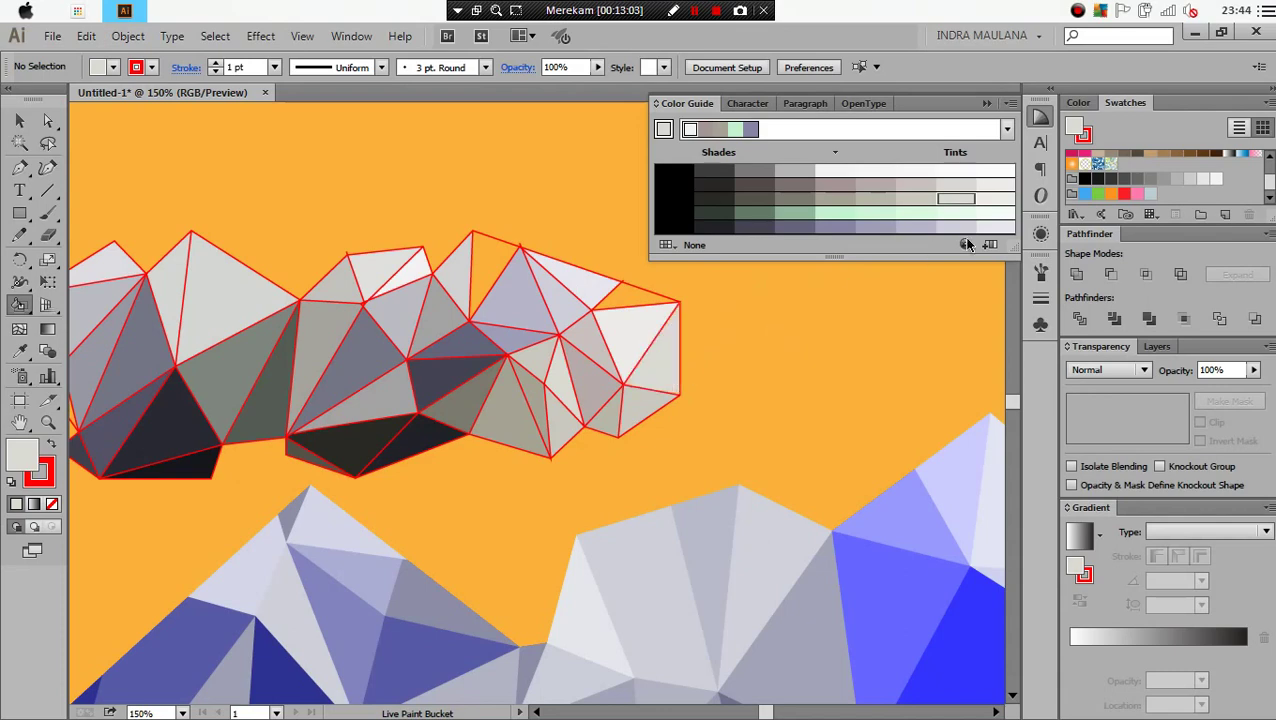
click(993, 200)
click(649, 300)
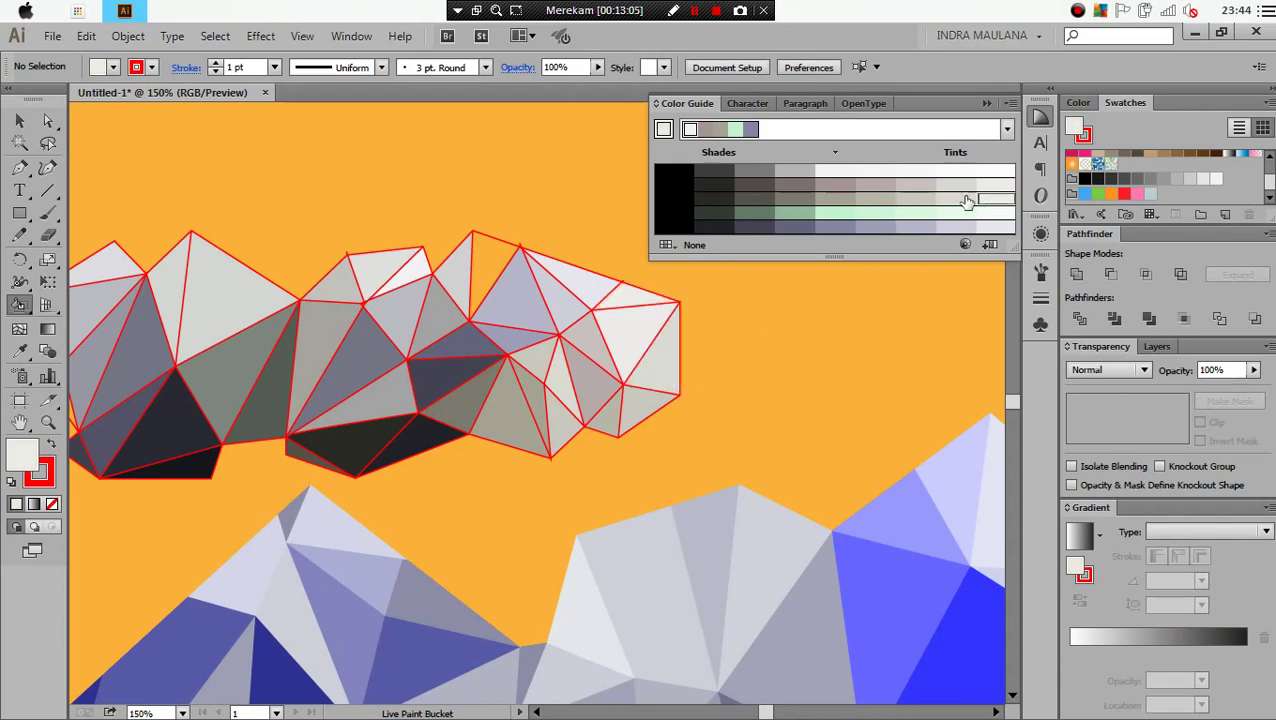
click(995, 213)
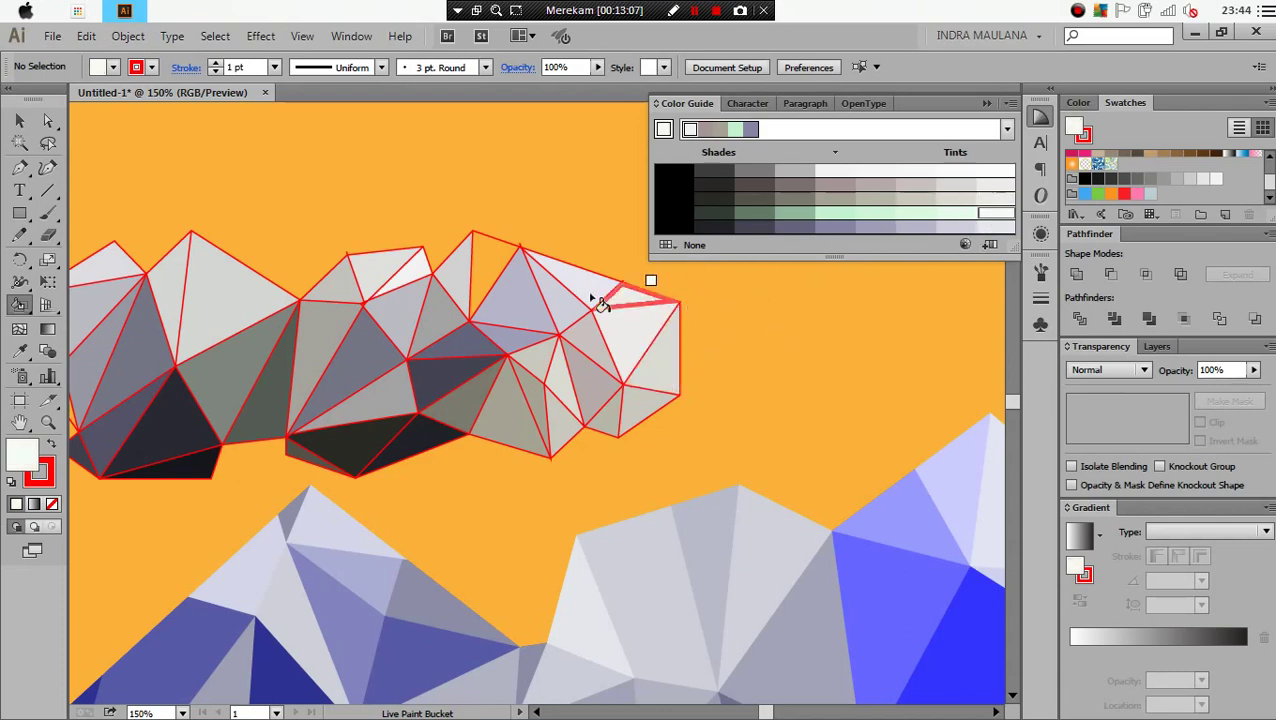
click(492, 265)
Fill the empty left-edge cloud triangle with a mid grey shade
scroll(500, 380, down, 4)
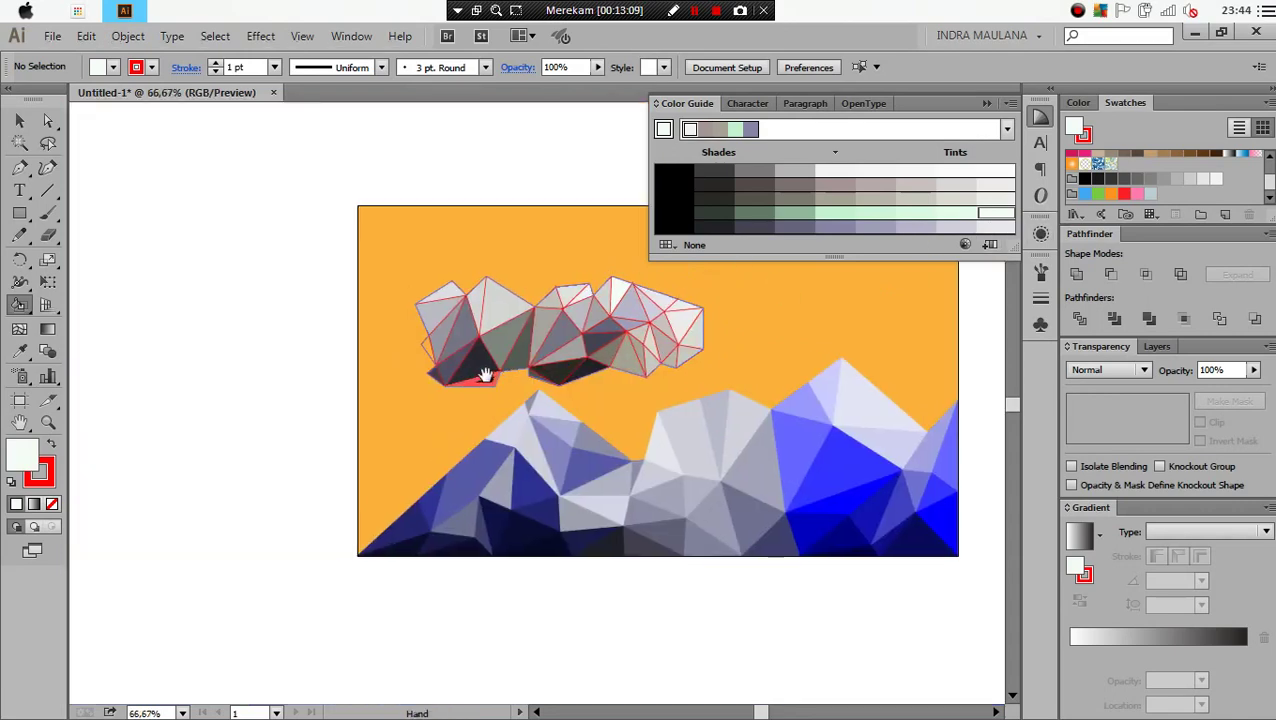
scroll(437, 343, up, 4)
click(790, 214)
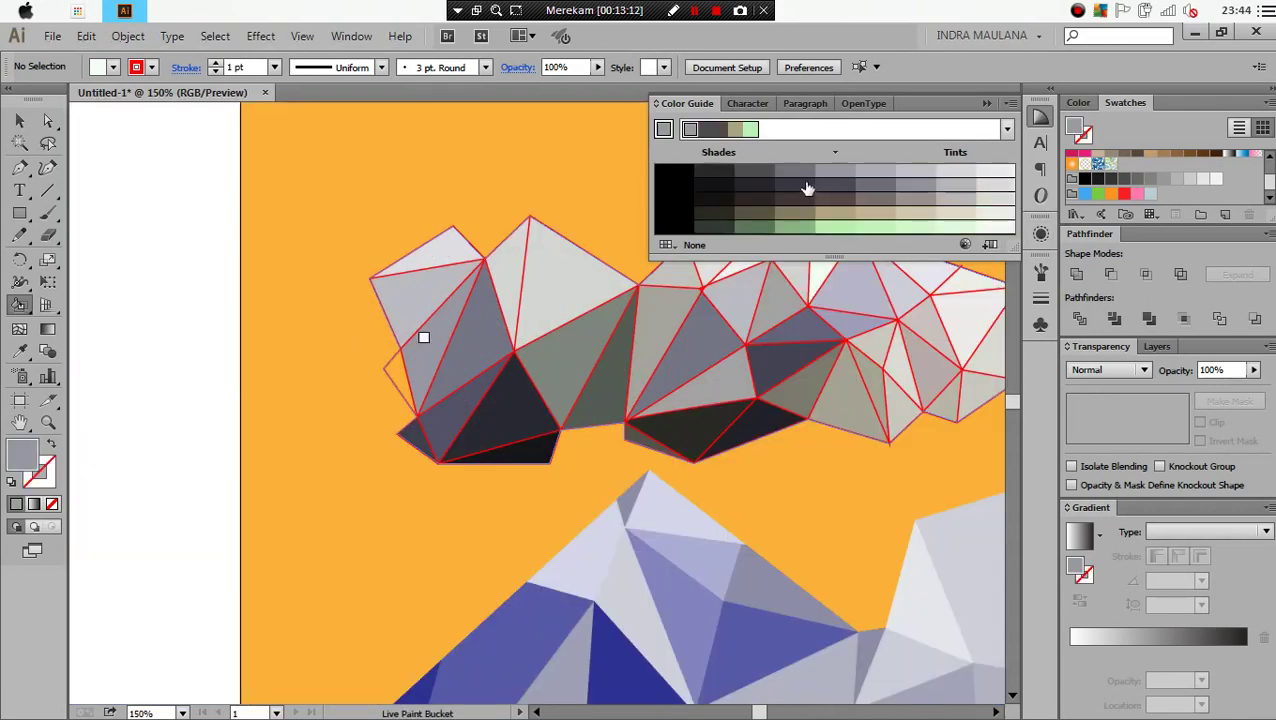
click(793, 172)
click(398, 381)
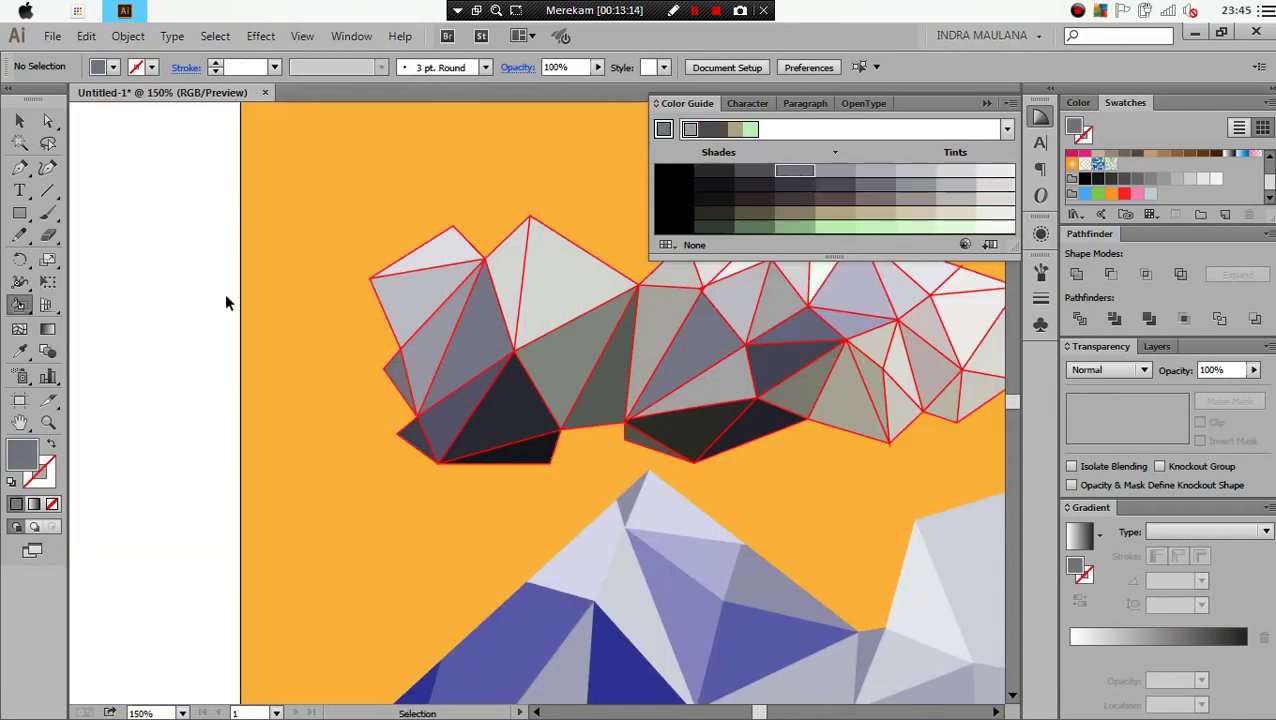
Select the cloud group and set its stroke to None, then close the Color Guide
scroll(222, 346, down, 1)
key(v)
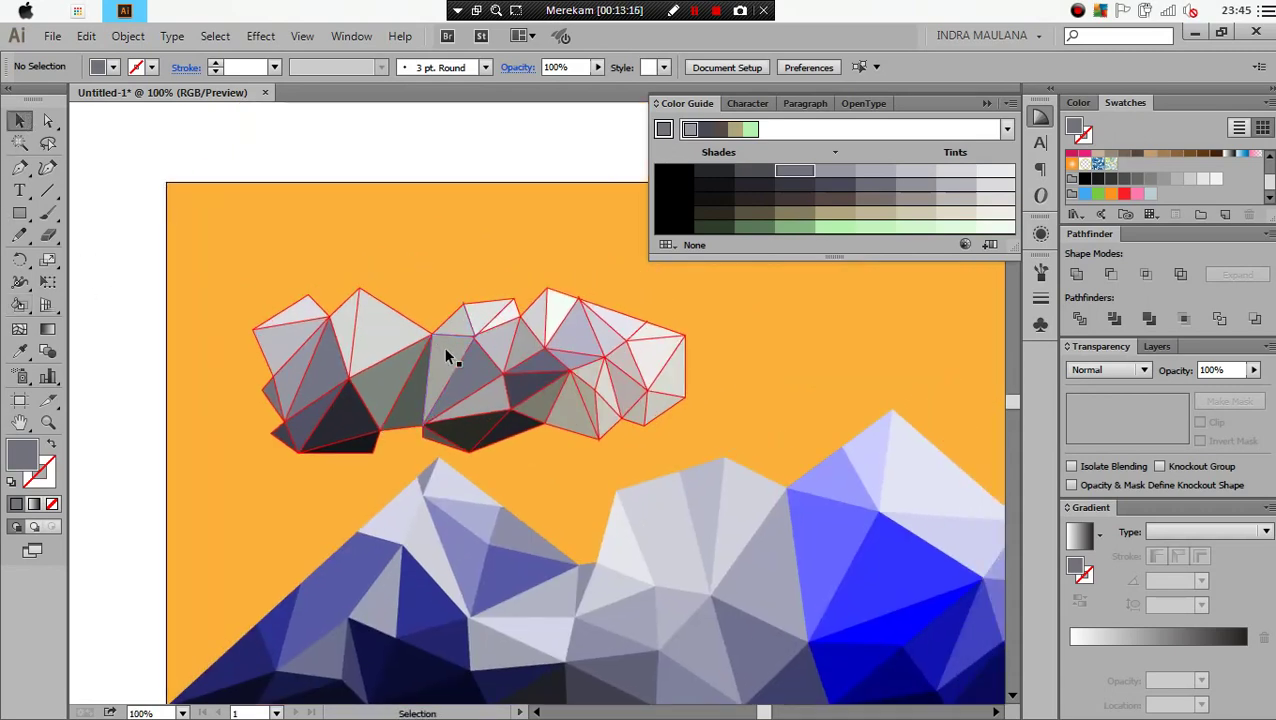
click(450, 357)
click(151, 67)
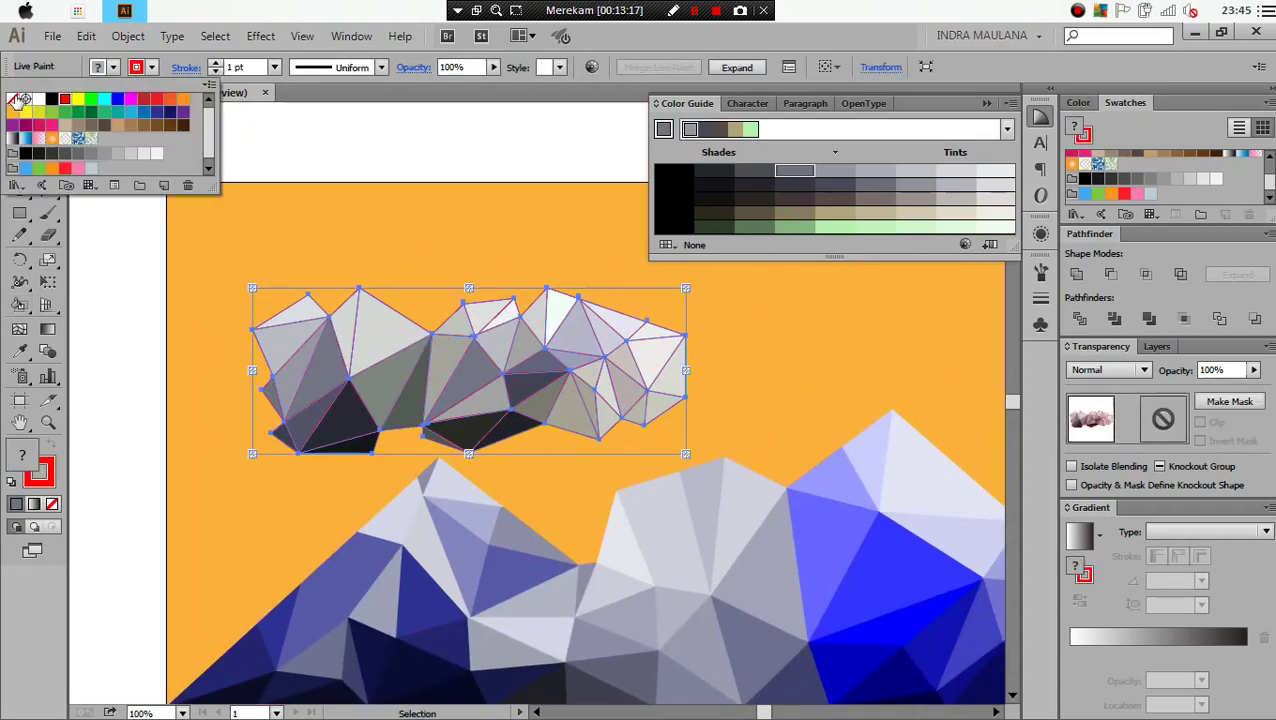
click(19, 100)
click(450, 154)
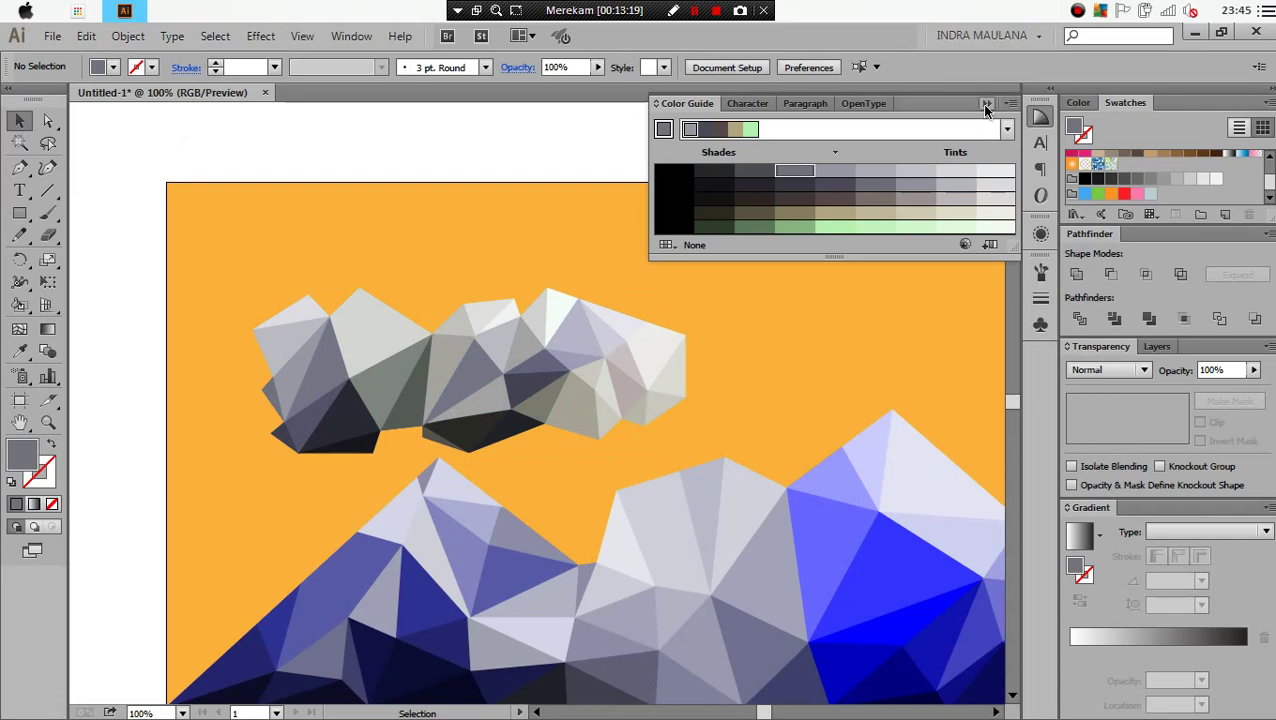
click(985, 105)
Scale the original grey low-poly cloud down by dragging its corner handle twice
scroll(231, 370, down, 3)
scroll(349, 428, up, 2)
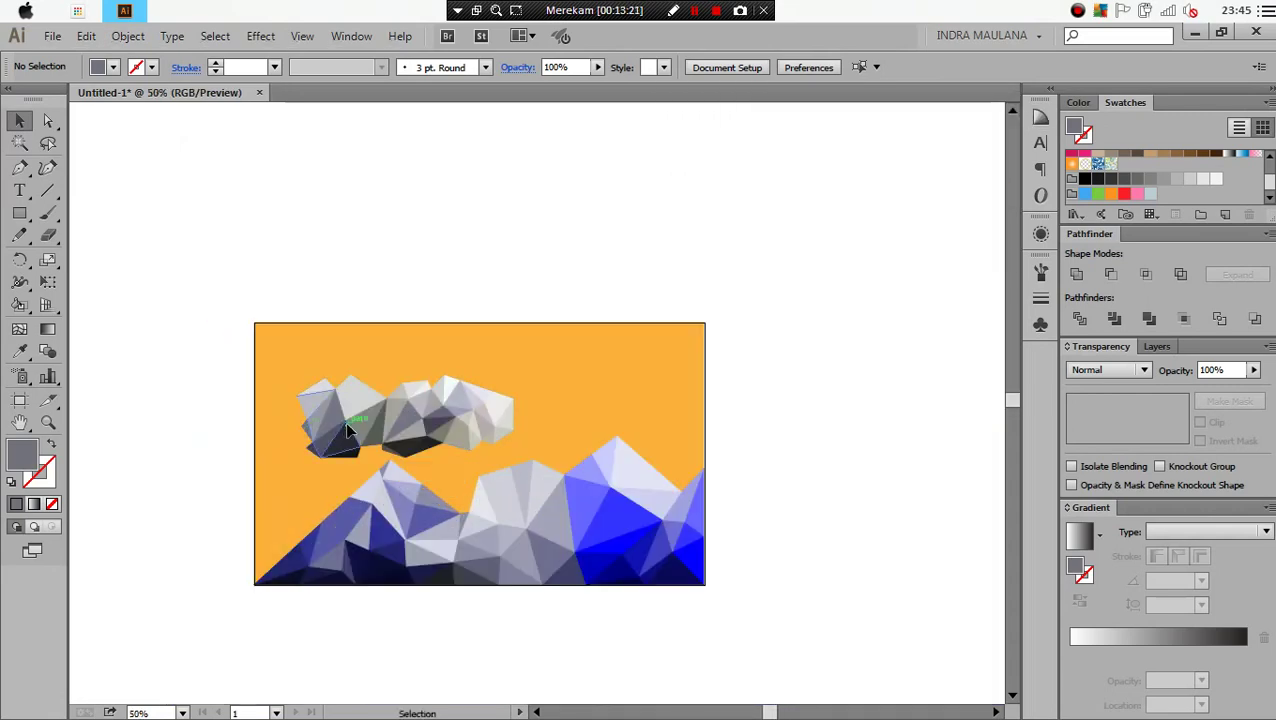
click(349, 428)
scroll(447, 419, up, 2)
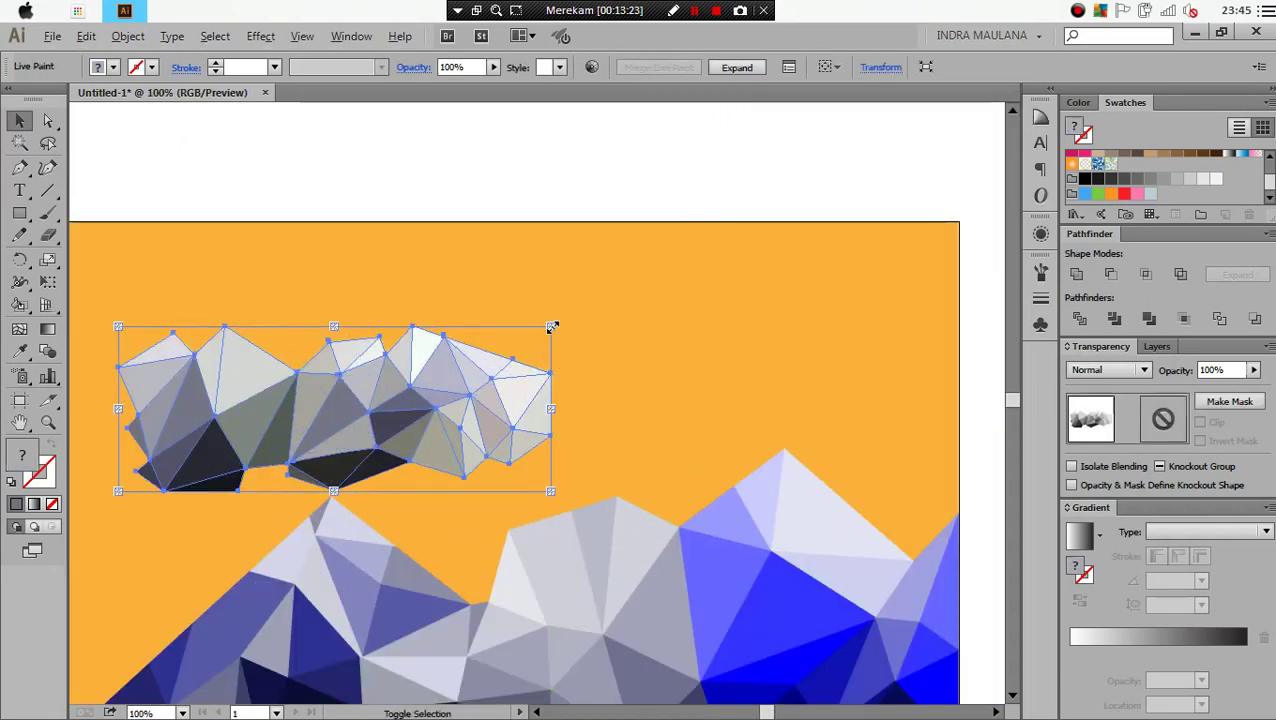
mouse_move(552, 327)
mouse_down()
mouse_move(416, 322)
mouse_move(352, 372)
mouse_up()
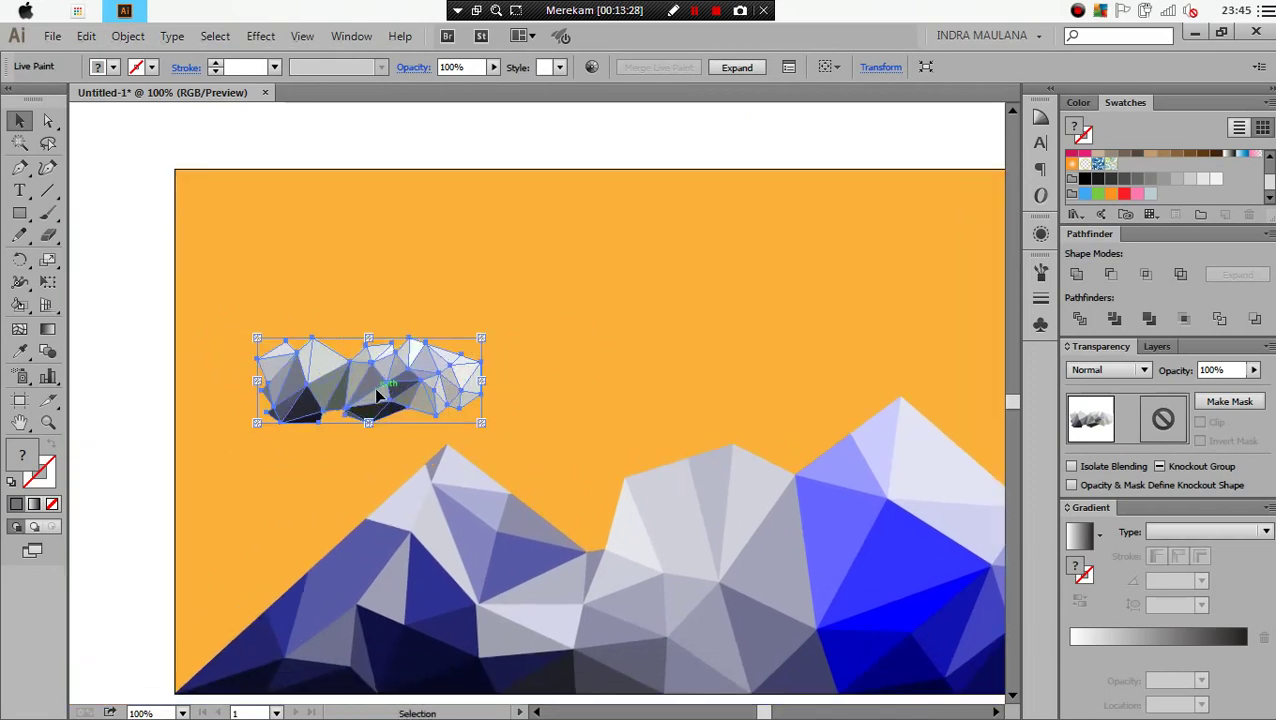
drag(505, 330, 458, 341)
key(ctrl+shift+a)
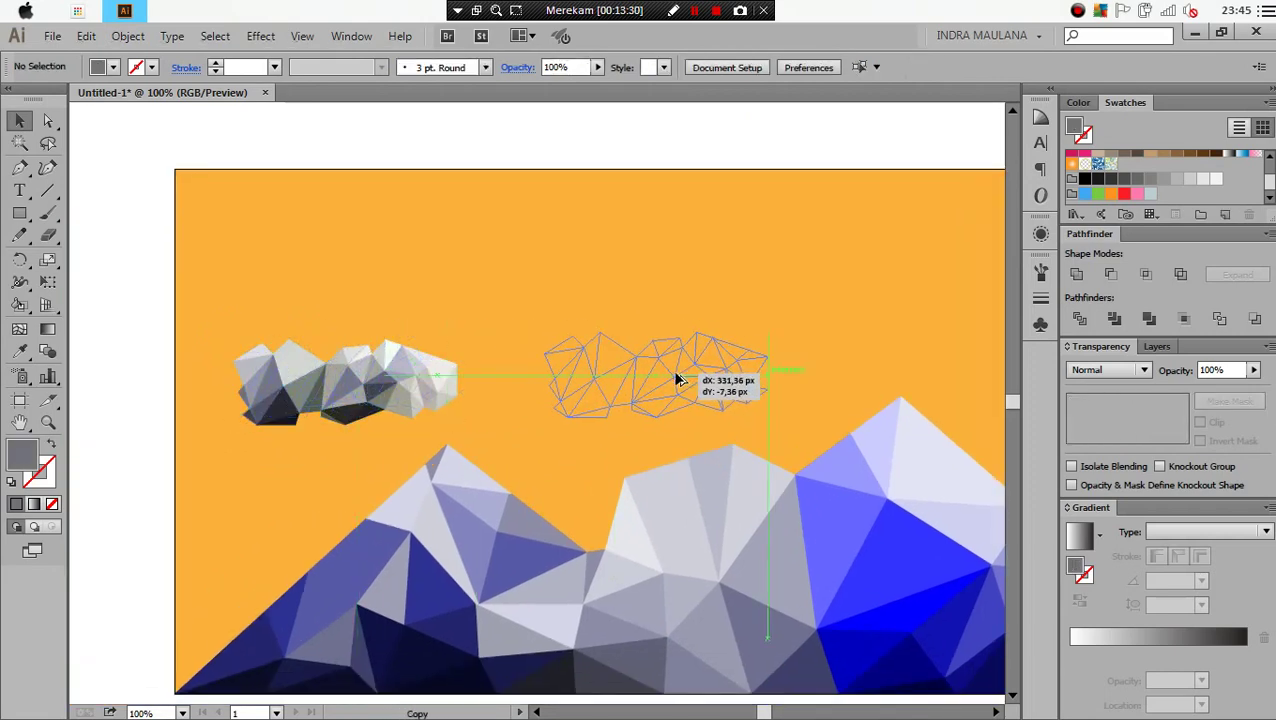
Duplicate the cloud to the right, enlarge the copy and shift it up and left
alt+drag(370, 387, 677, 379)
alt+shift+drag(765, 331, 817, 313)
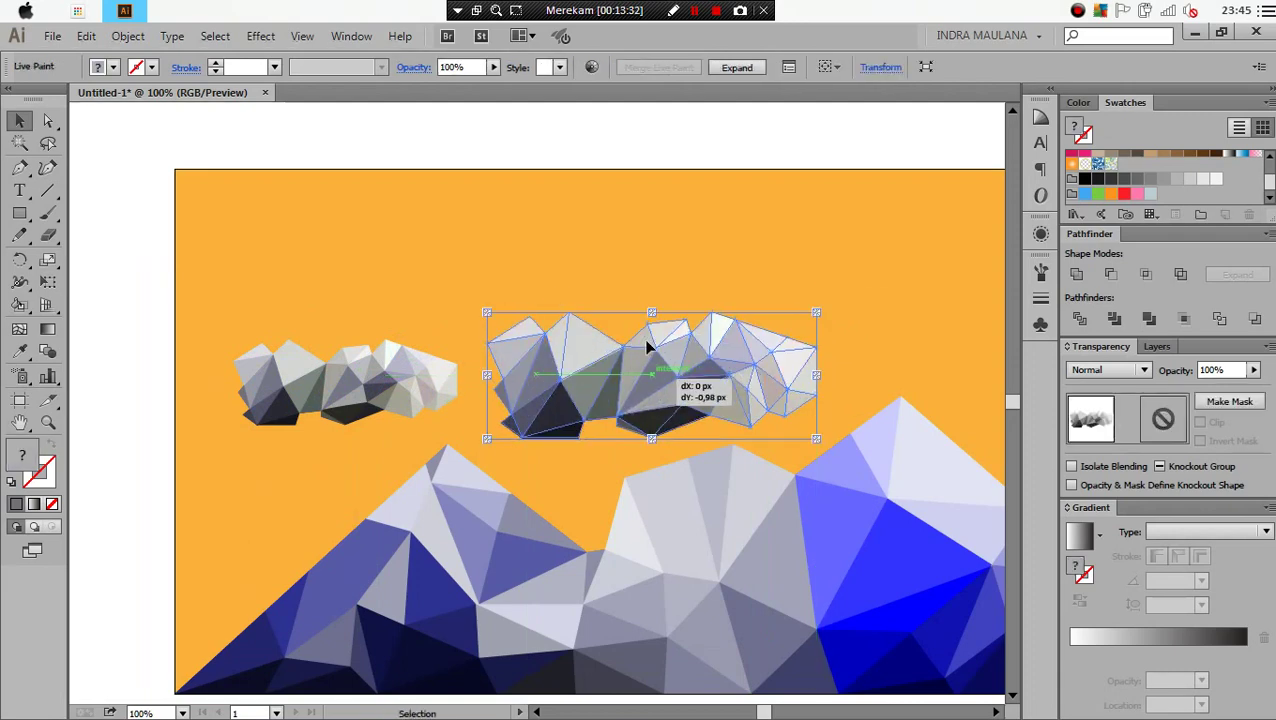
mouse_move(556, 343)
mouse_down()
mouse_move(535, 279)
mouse_move(401, 326)
mouse_up()
key(ctrl+shift+a)
scroll(307, 254, down, 3)
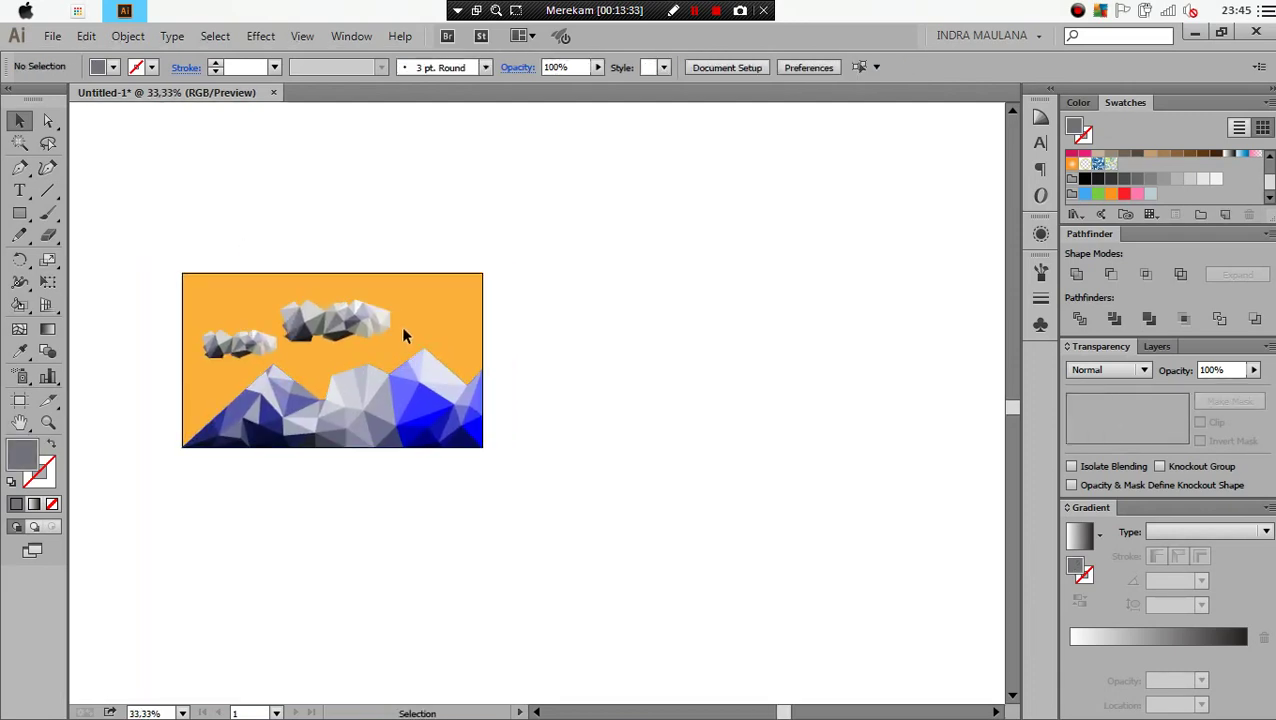
scroll(401, 326, up, 2)
Duplicate a third cloud over the mountains and resize it with its bounding-box handles
alt+drag(290, 320, 487, 348)
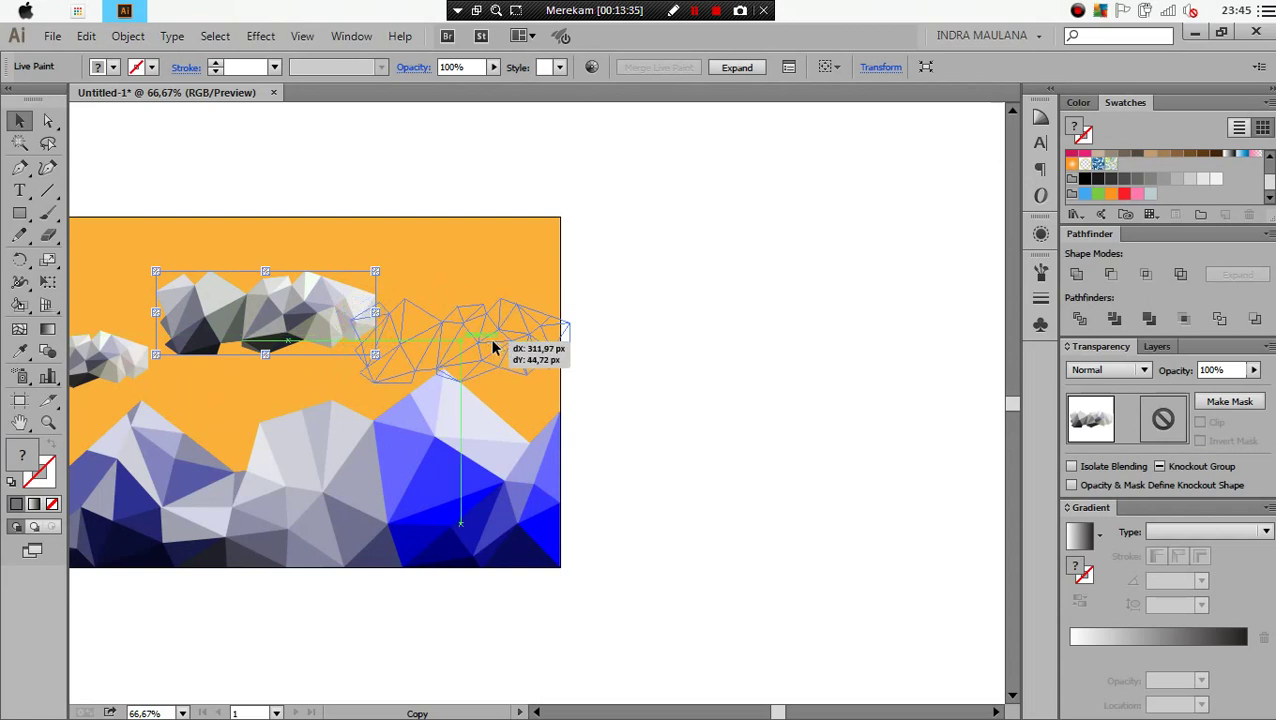
drag(551, 316, 465, 393)
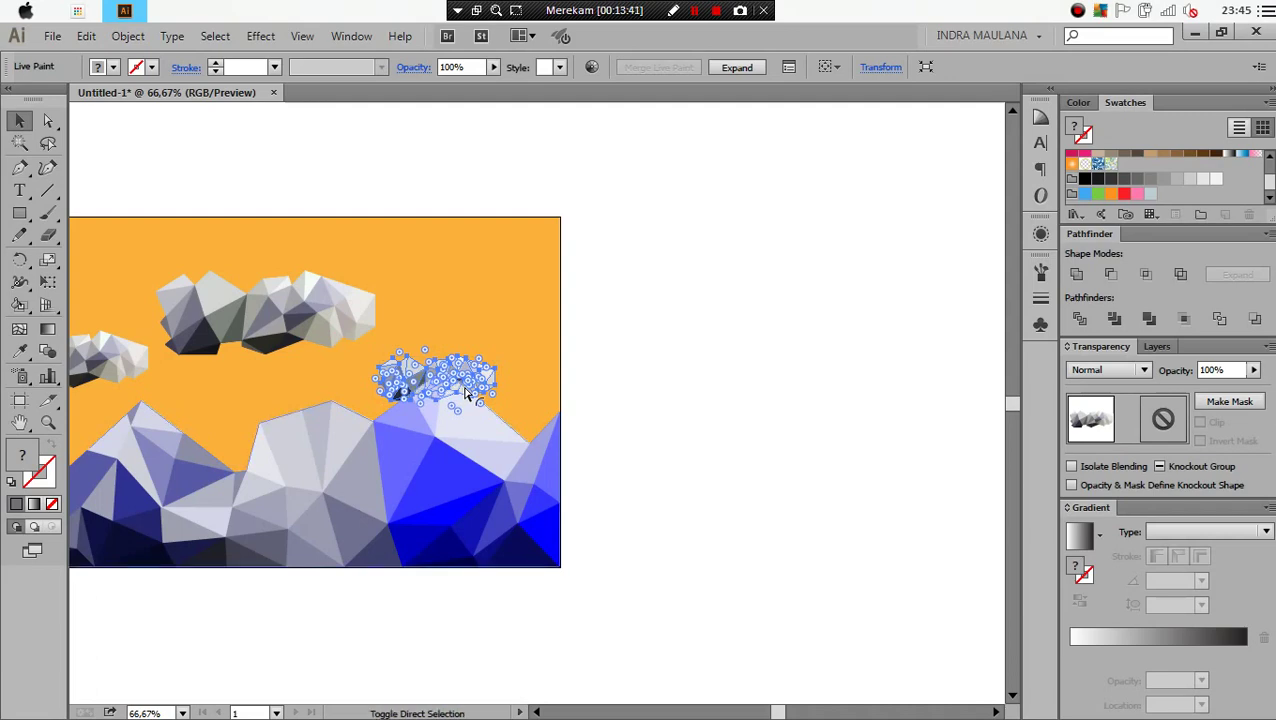
scroll(462, 384, up, 2)
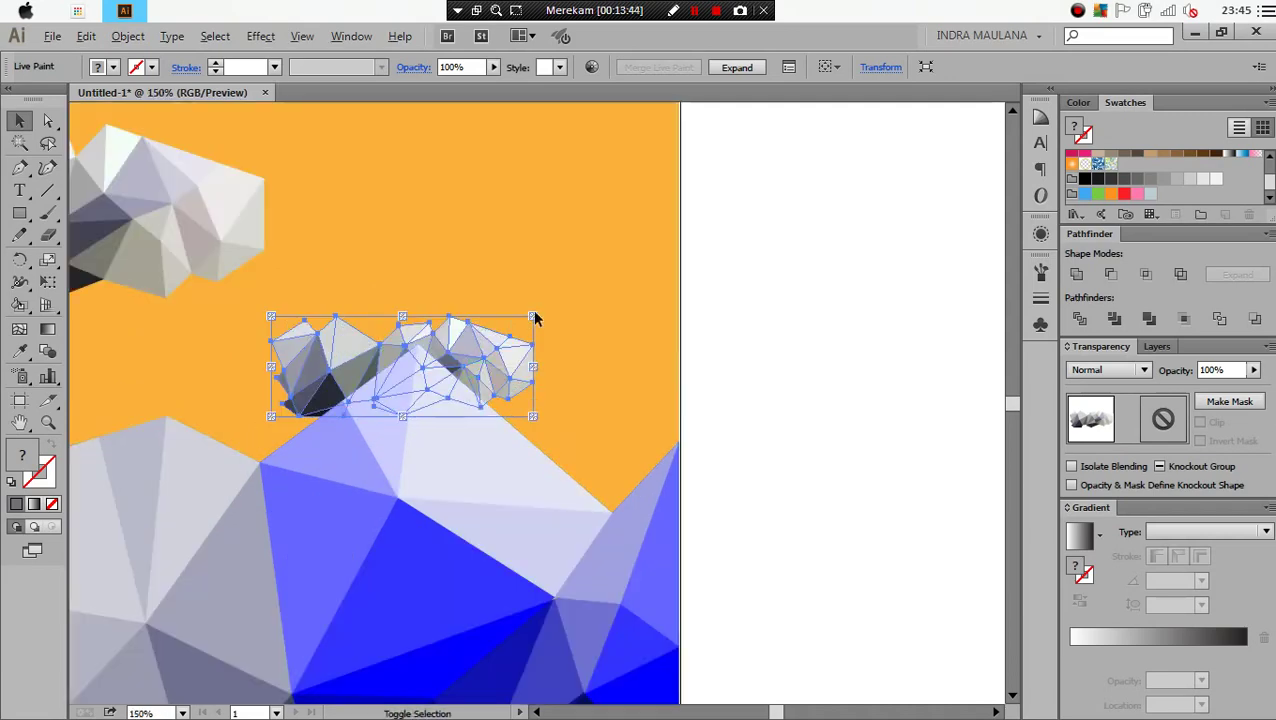
drag(535, 316, 650, 265)
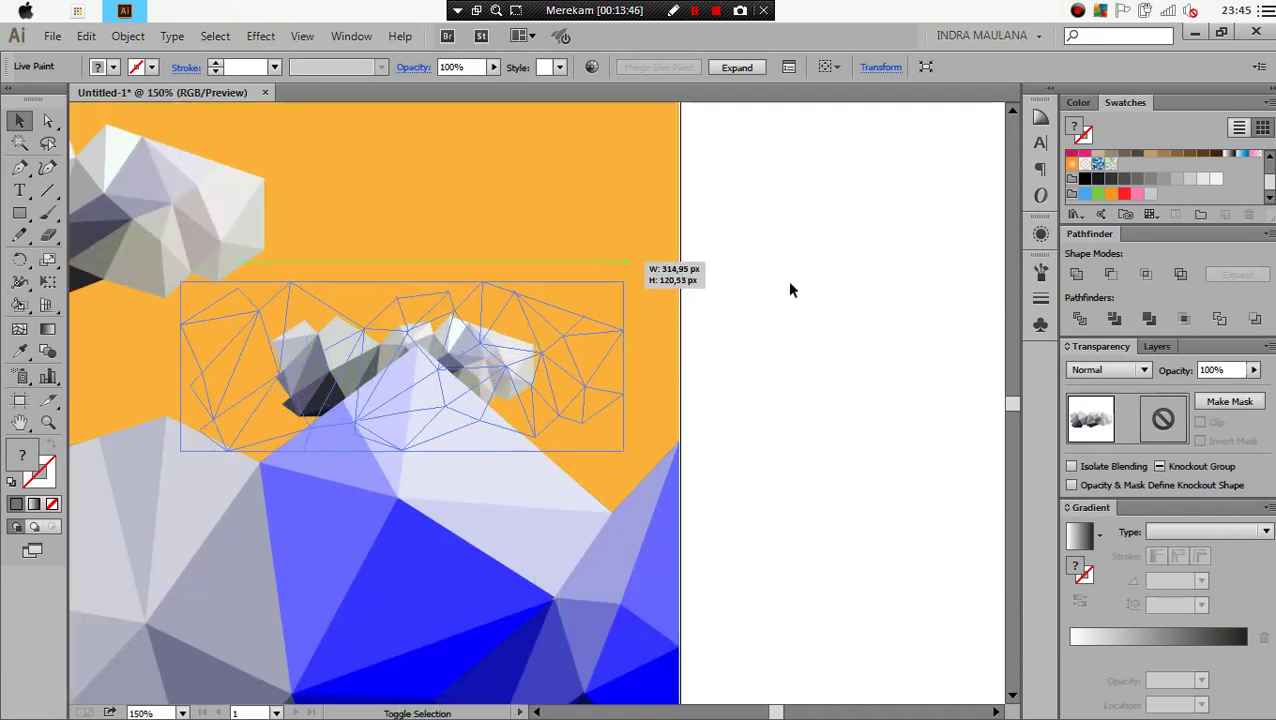
click(795, 295)
scroll(793, 382, down, 3)
scroll(642, 566, down, 2)
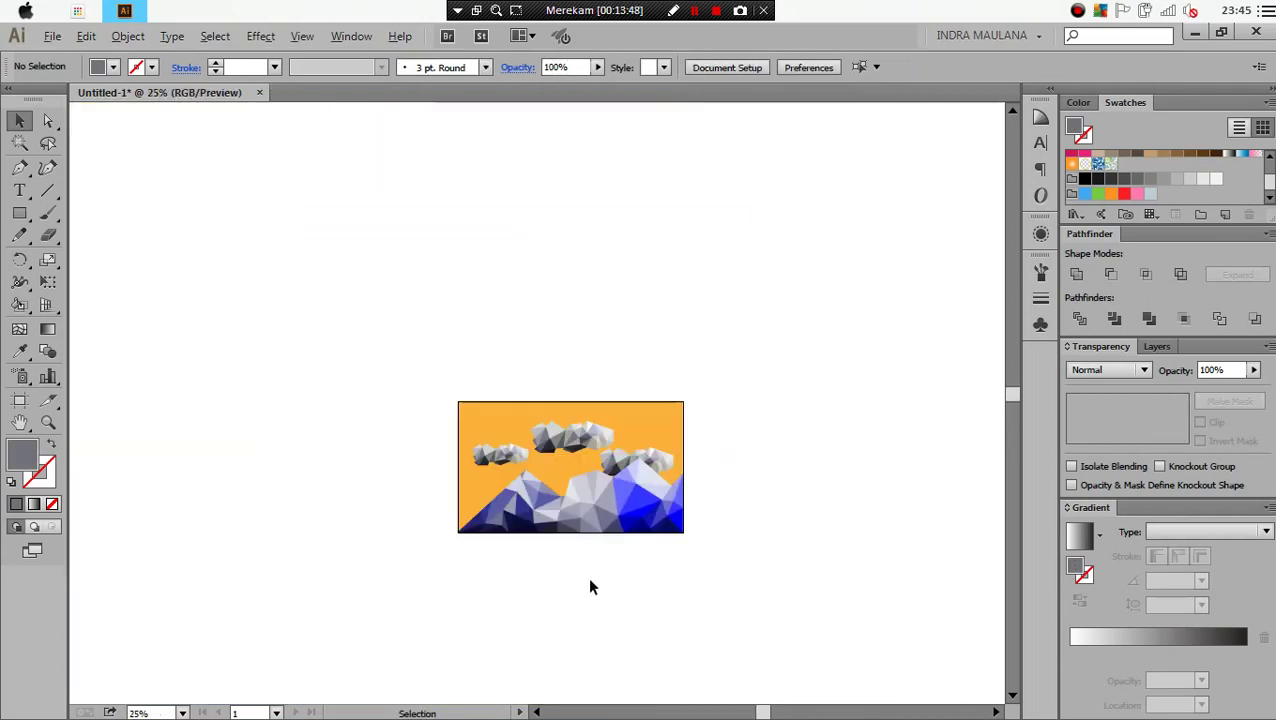
scroll(644, 575, up, 1)
drag(644, 575, 615, 576)
scroll(533, 588, up, 1)
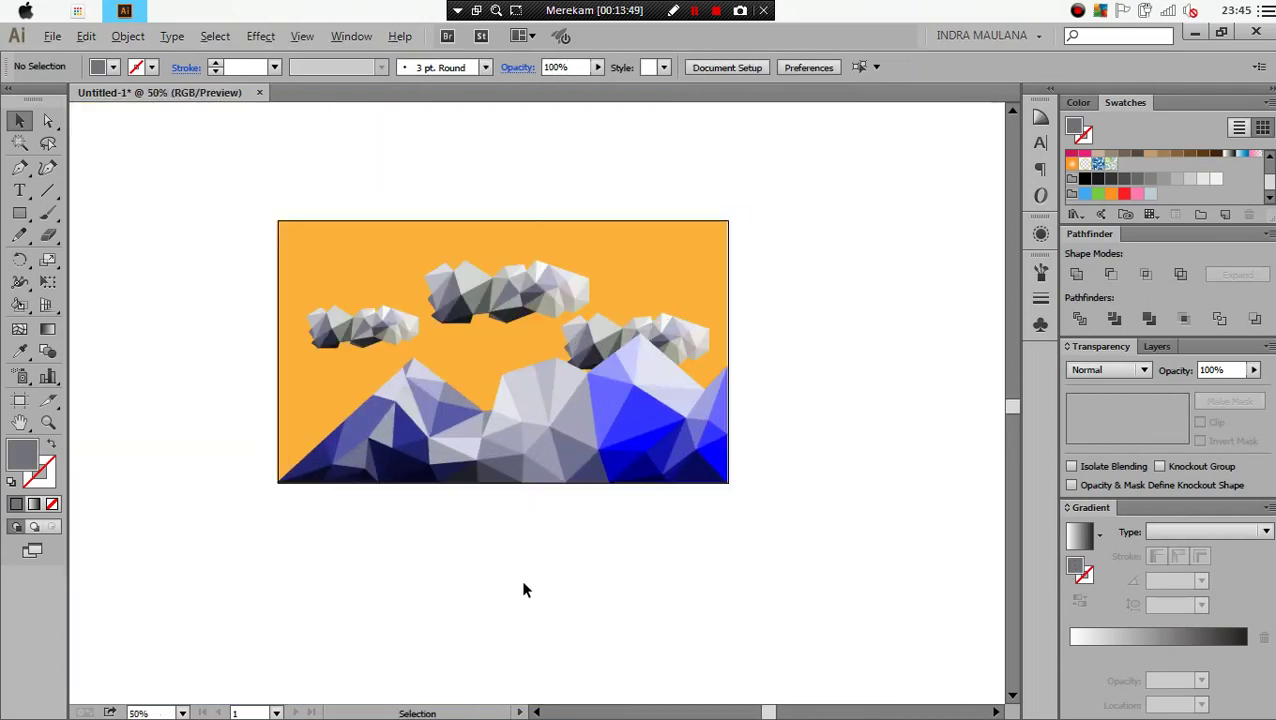